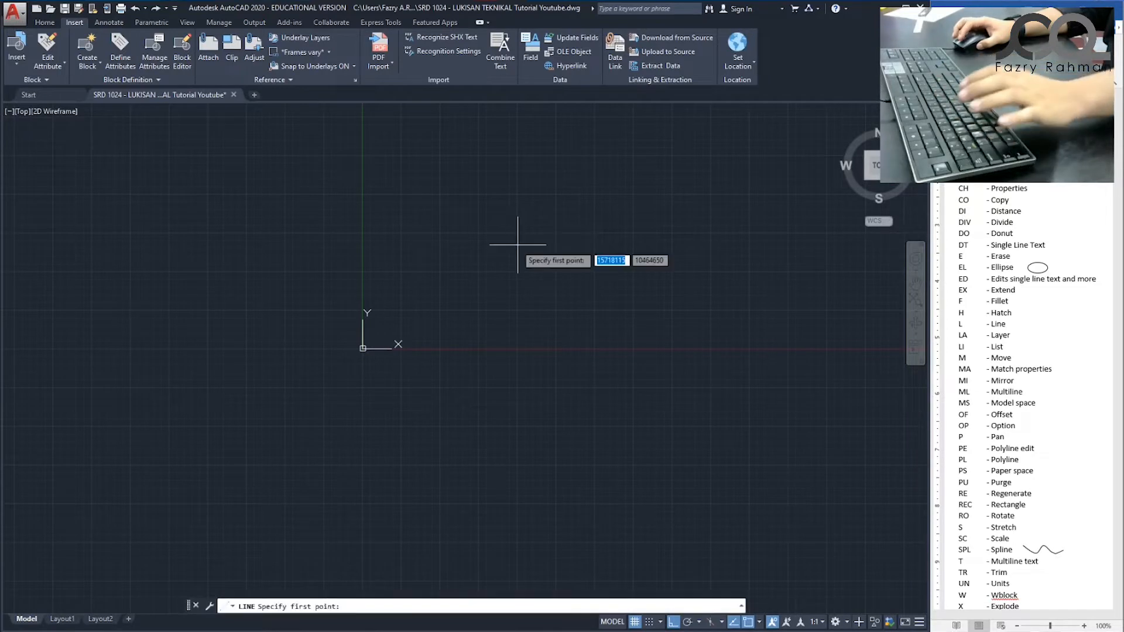
Draw a closed, roughly rectangular outline with the Line command, joining the left side back to the start of the top edge.
click(673, 226)
click(673, 352)
click(440, 351)
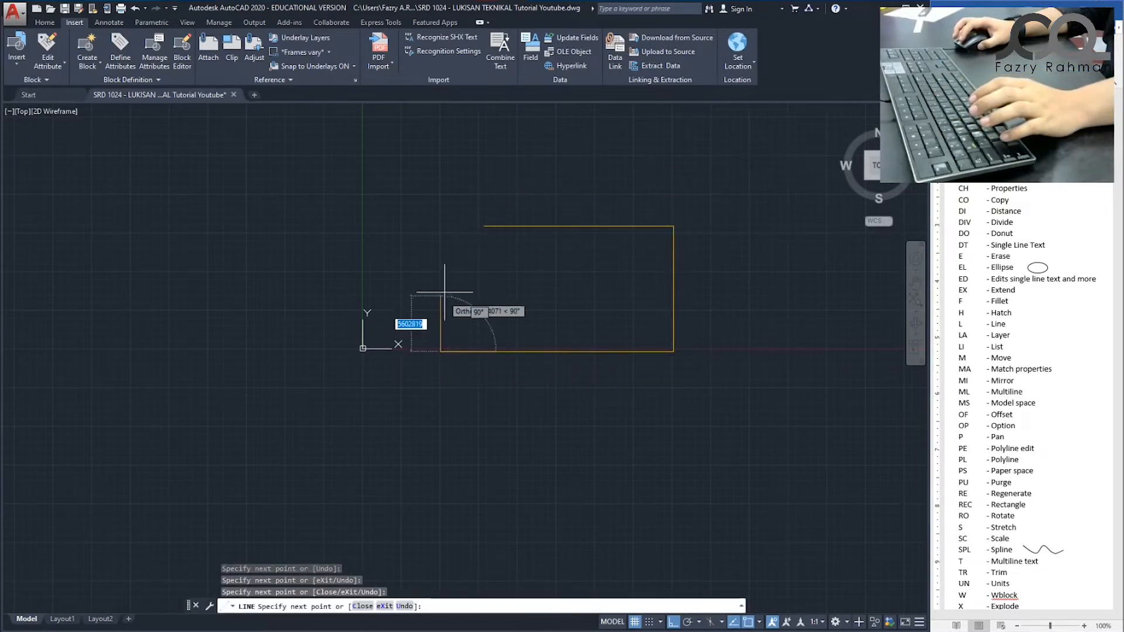
click(460, 226)
click(483, 226)
key(Escape)
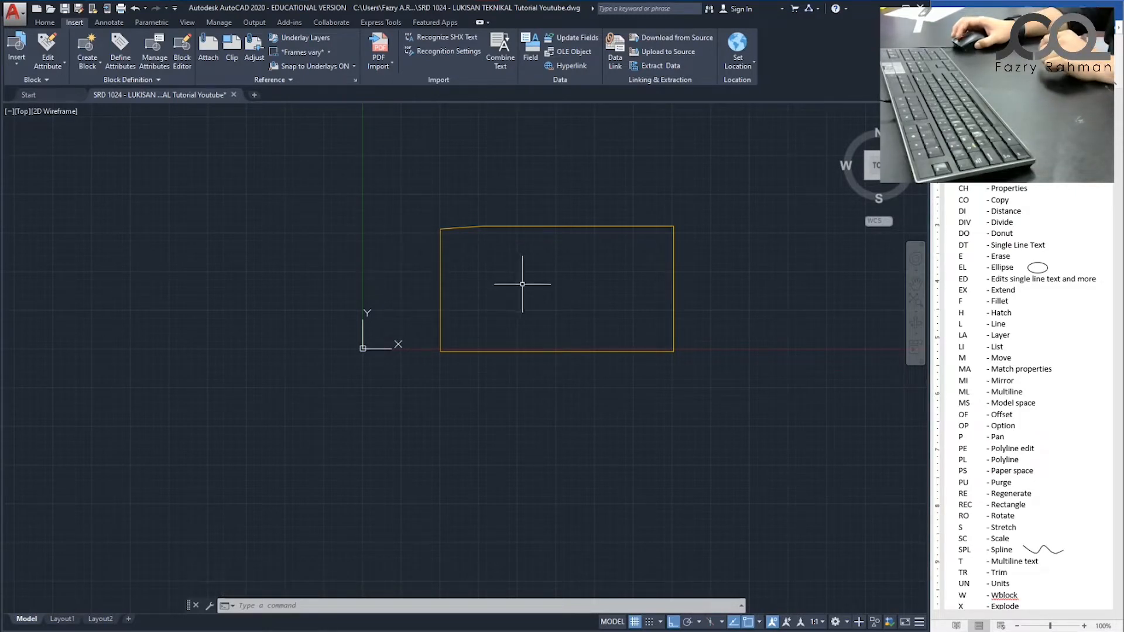
Zoom in on the rectangular outline and shift the view with the Pan command.
scroll(522, 284, up, 2)
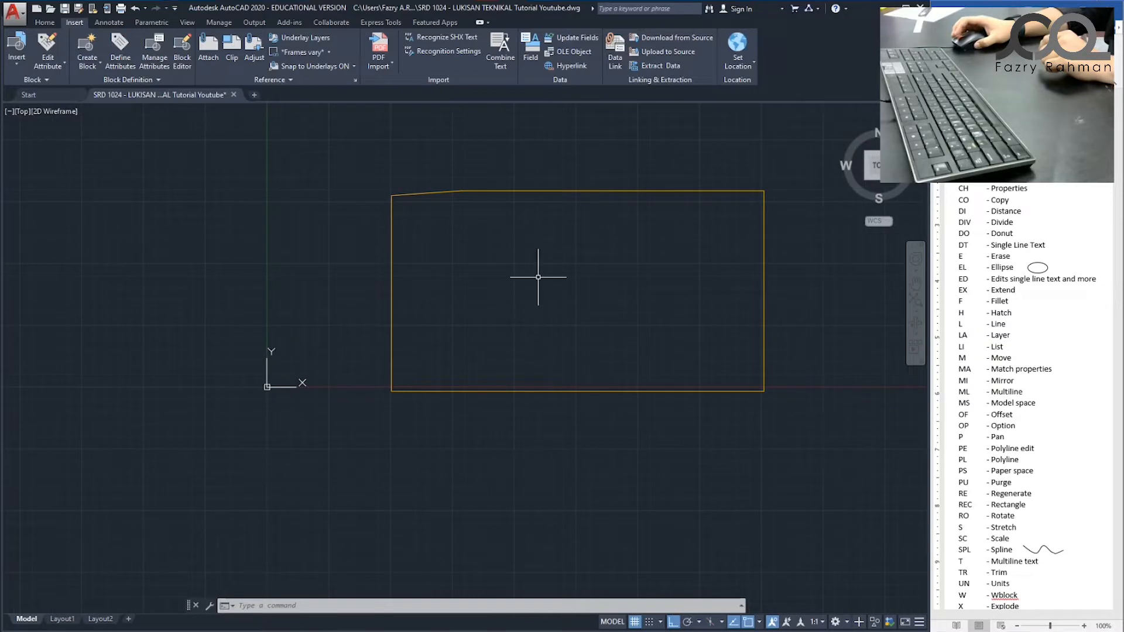
mouse_move(537, 278)
middle_down()
mouse_move(445, 284)
mouse_move(512, 293)
mouse_move(439, 313)
mouse_move(477, 438)
mouse_move(466, 324)
mouse_move(479, 238)
mouse_move(441, 376)
mouse_move(417, 268)
mouse_move(464, 246)
mouse_move(434, 310)
mouse_move(449, 291)
middle_up()
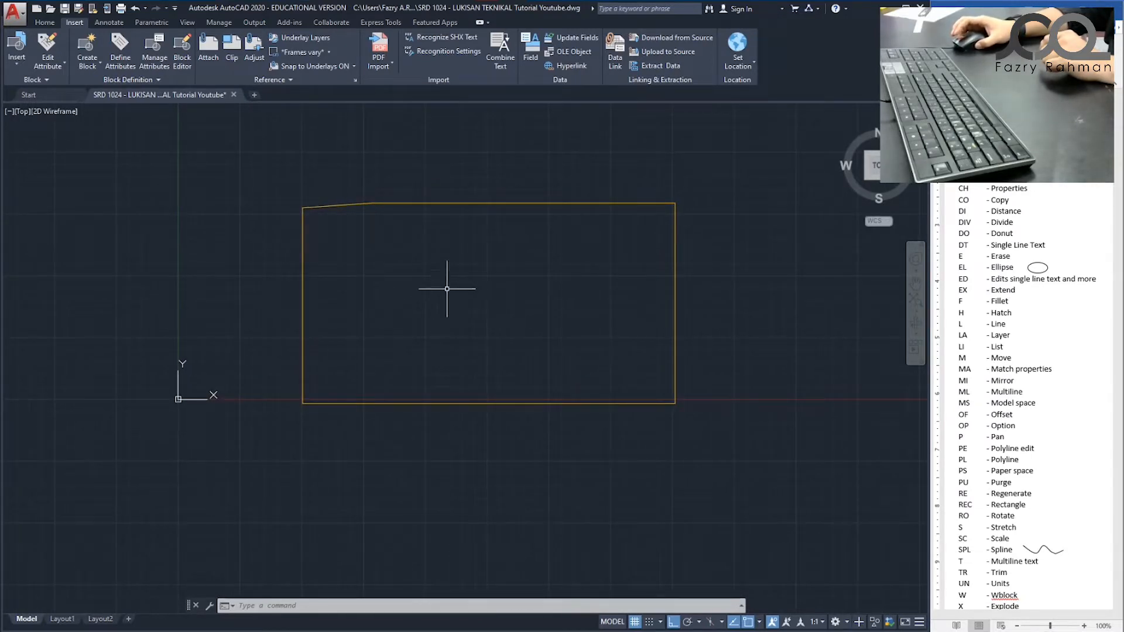
text(p)
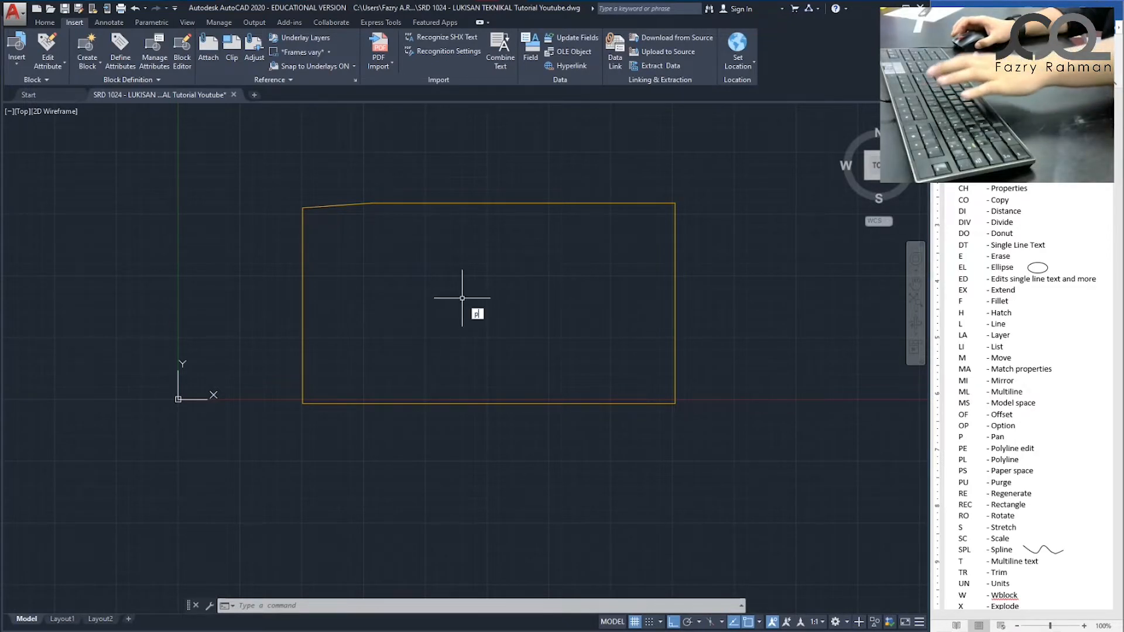
key(Return)
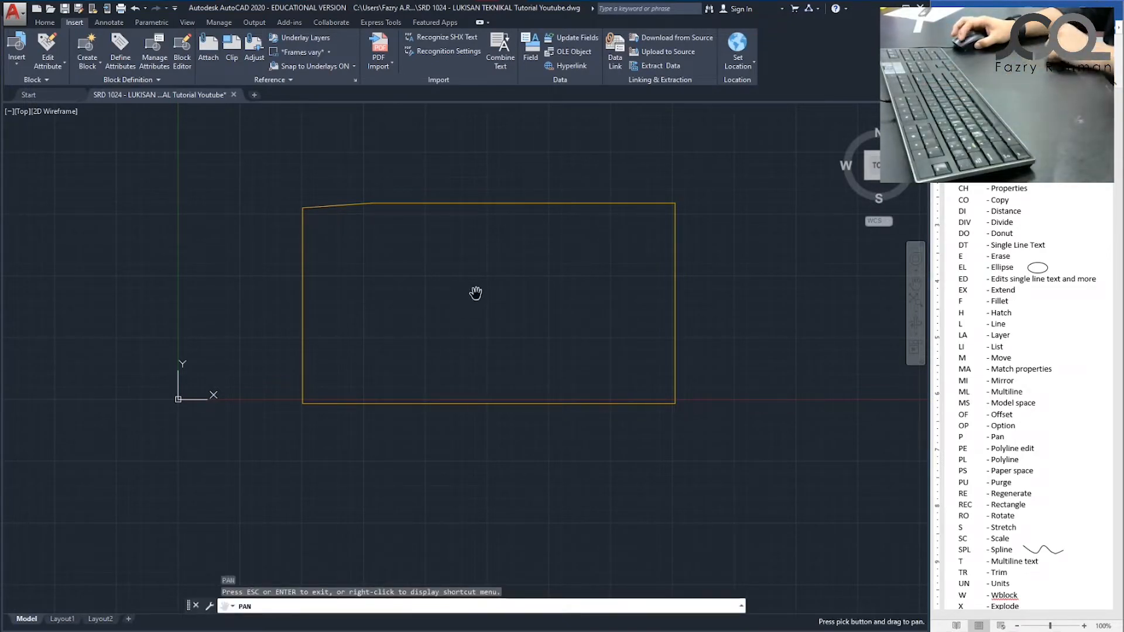
mouse_move(476, 292)
mouse_down()
mouse_move(487, 170)
mouse_move(366, 341)
mouse_move(454, 481)
mouse_move(585, 258)
mouse_move(601, 260)
mouse_move(279, 326)
mouse_move(655, 304)
mouse_move(286, 296)
mouse_move(452, 362)
mouse_move(491, 270)
mouse_move(491, 313)
mouse_up()
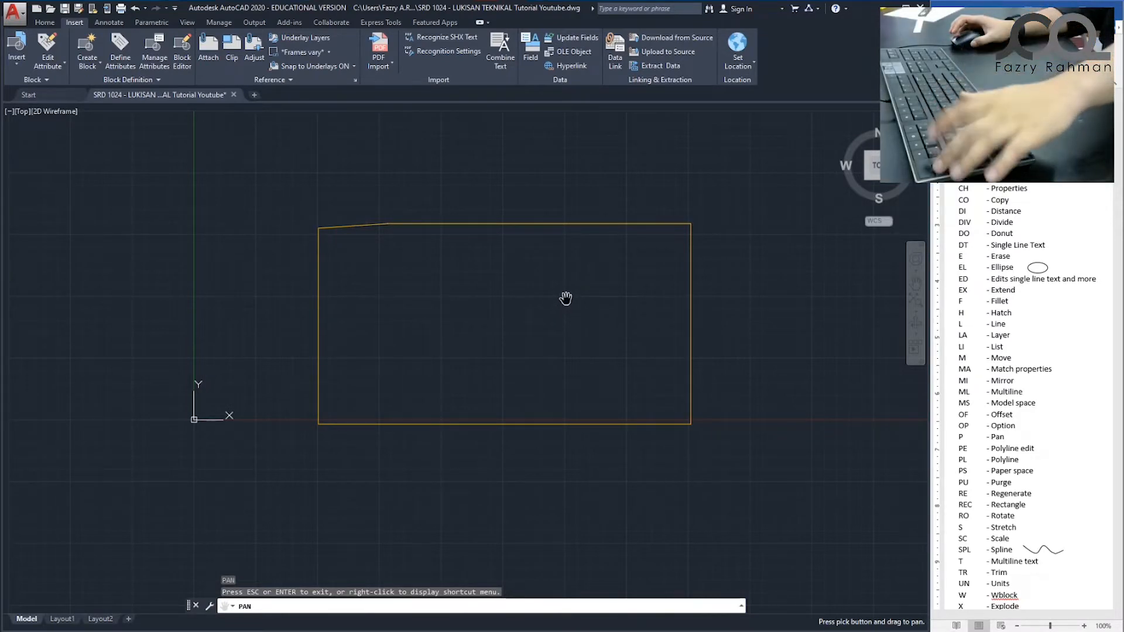
key(Escape)
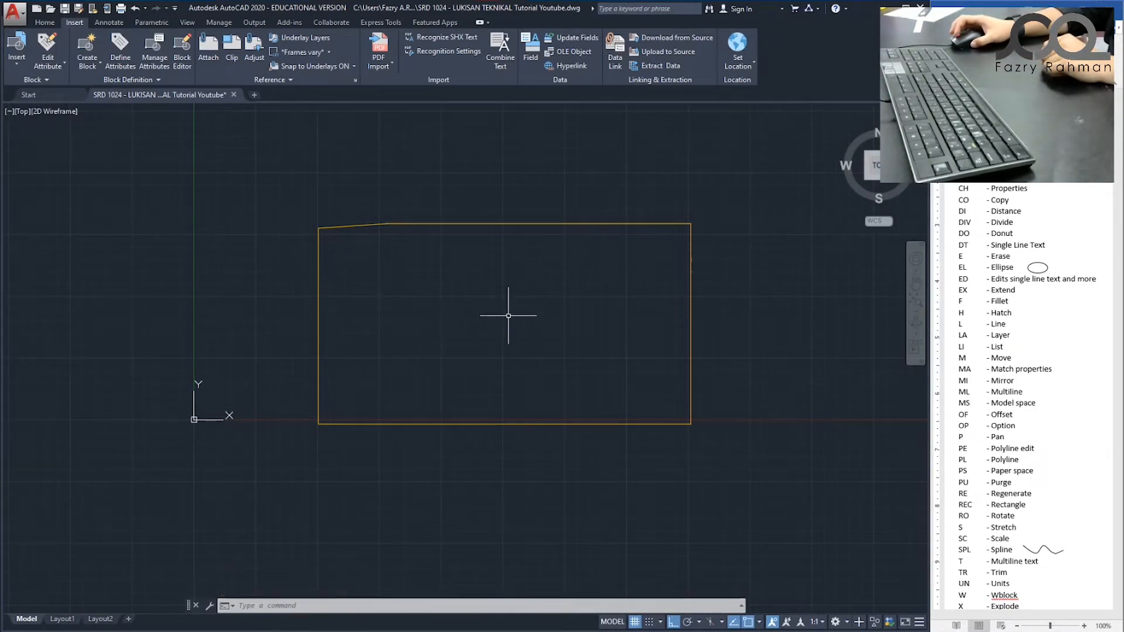
Zoom in and out around the rectangular outline and pan it to several places in the drawing area.
scroll(508, 315, down, 4)
scroll(508, 315, up, 8)
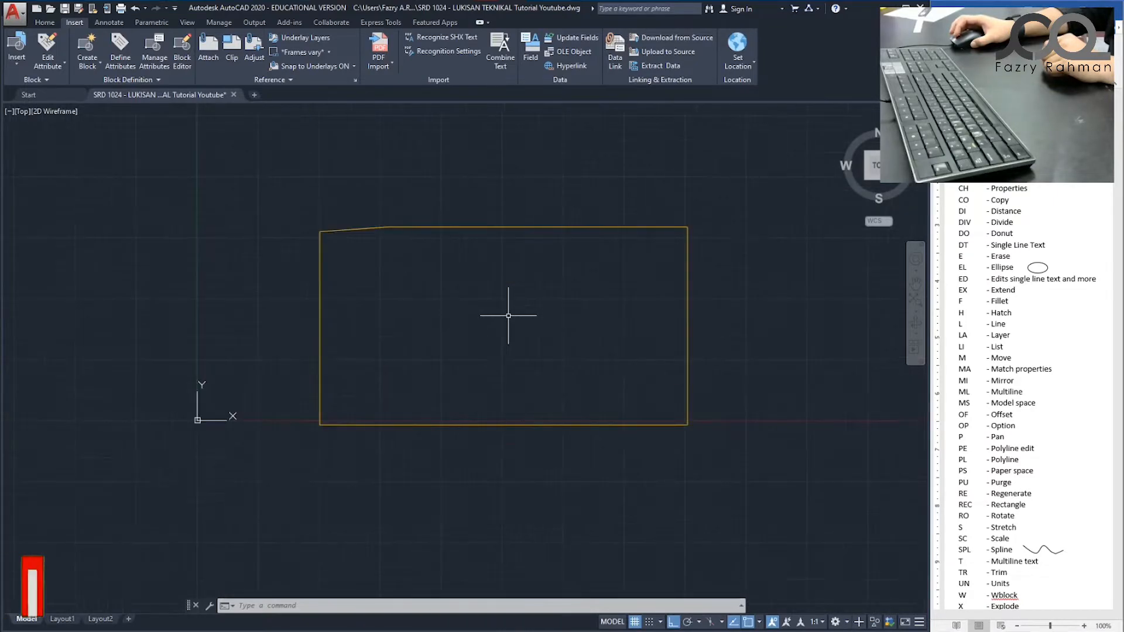
scroll(510, 374, down, 12)
scroll(512, 372, up, 8)
scroll(511, 375, down, 8)
scroll(511, 375, up, 3)
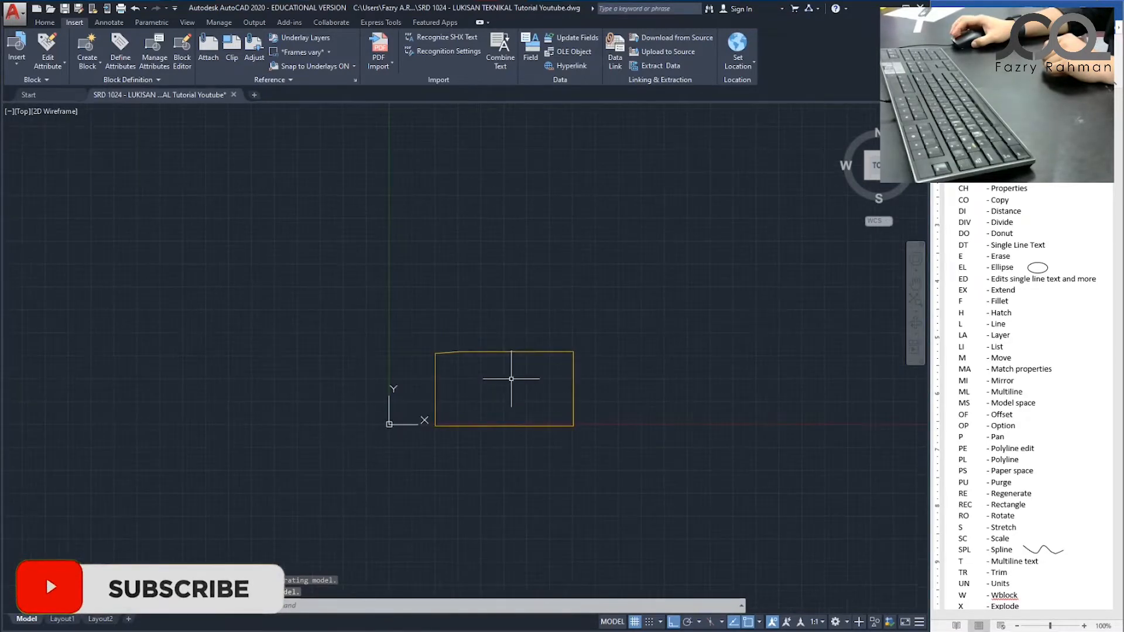
mouse_move(511, 380)
middle_down()
mouse_move(535, 381)
mouse_move(439, 350)
mouse_move(328, 339)
mouse_move(458, 412)
mouse_move(519, 205)
mouse_move(613, 268)
mouse_move(321, 318)
mouse_move(609, 223)
mouse_move(485, 268)
middle_up()
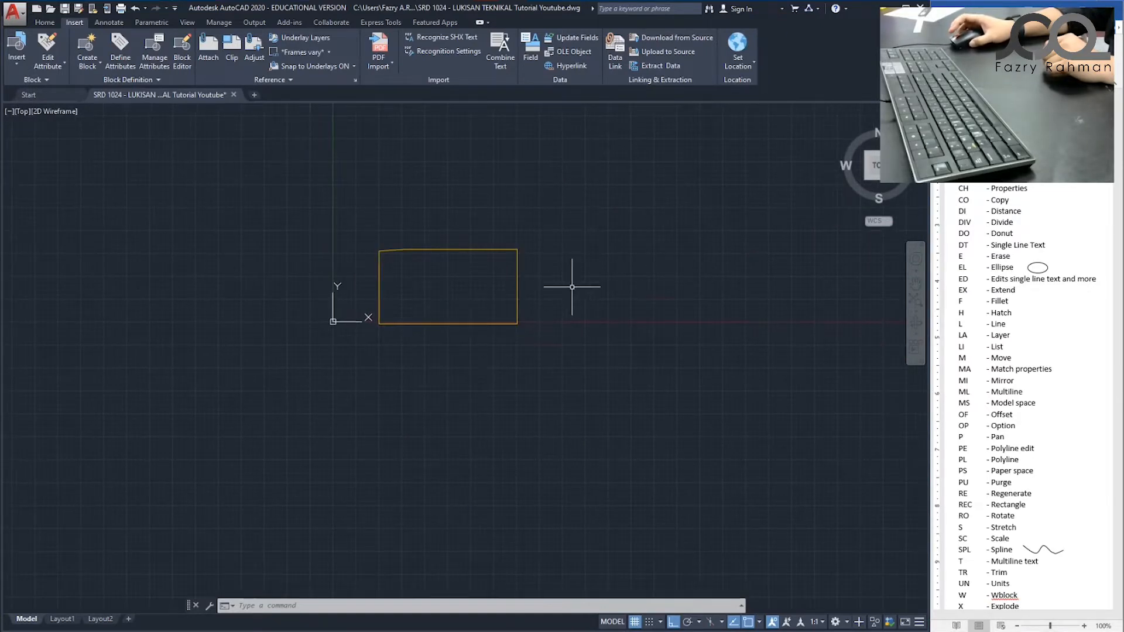
middle_drag(386, 288, 471, 306)
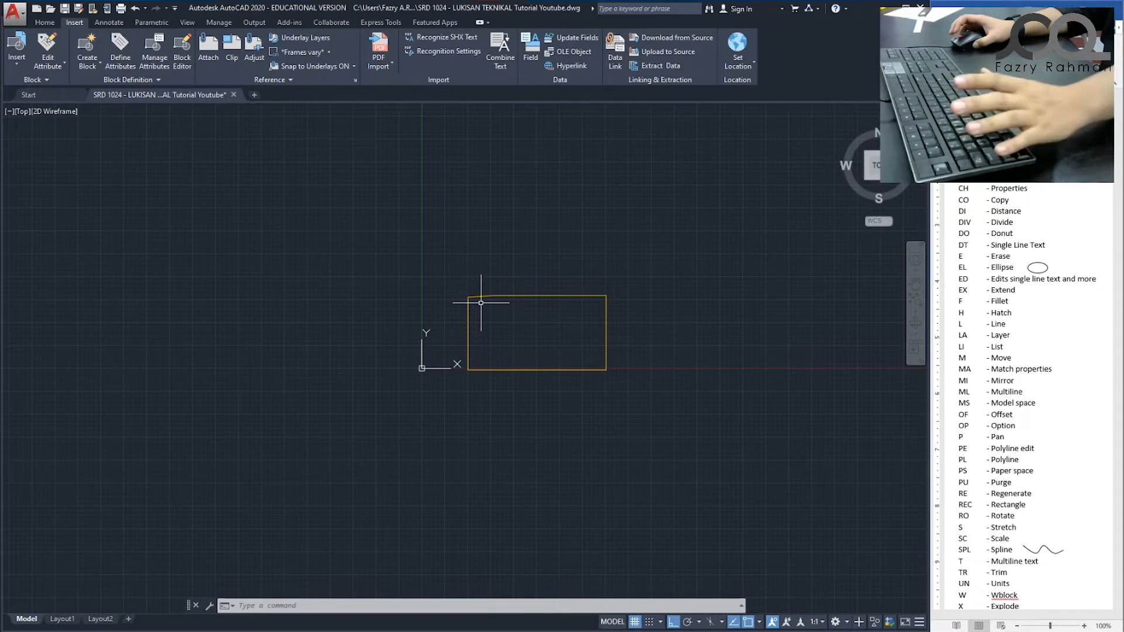
middle_drag(484, 301, 467, 385)
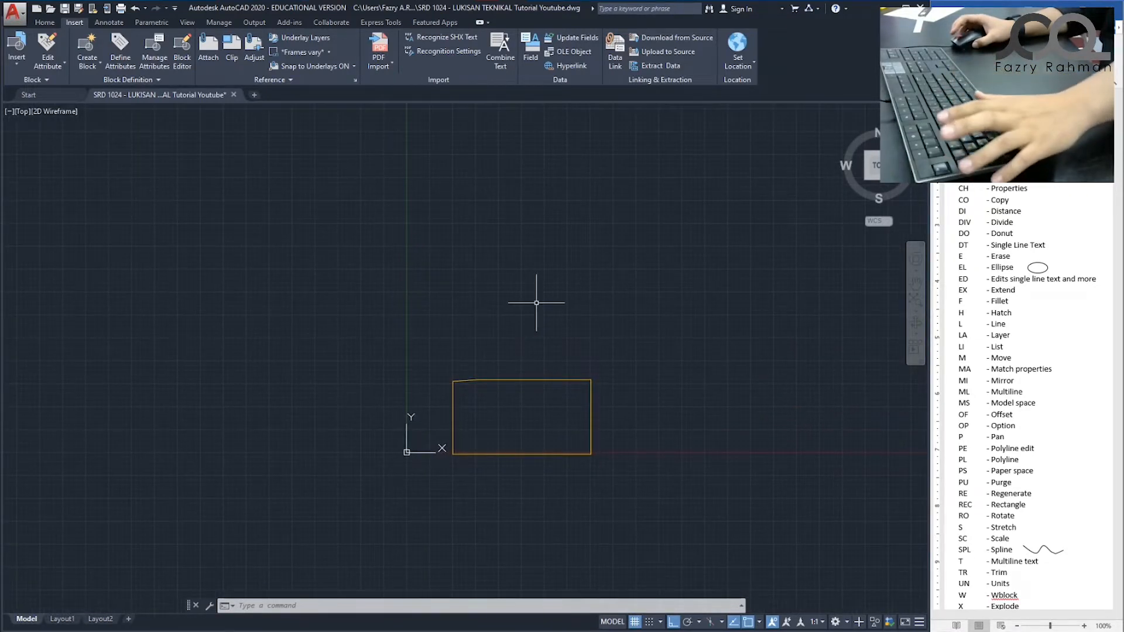
key(Escape)
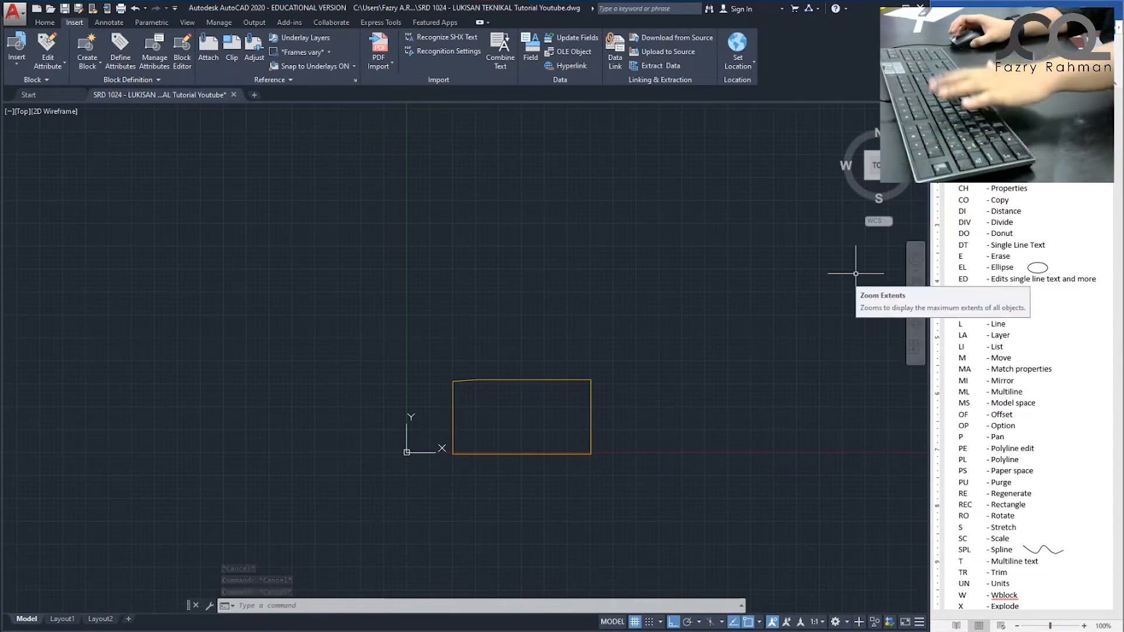
Draw an open four-segment orthogonal outline overlapping the rectangle, with its right side stopping short of the top edge's level.
text(l)
key(Return)
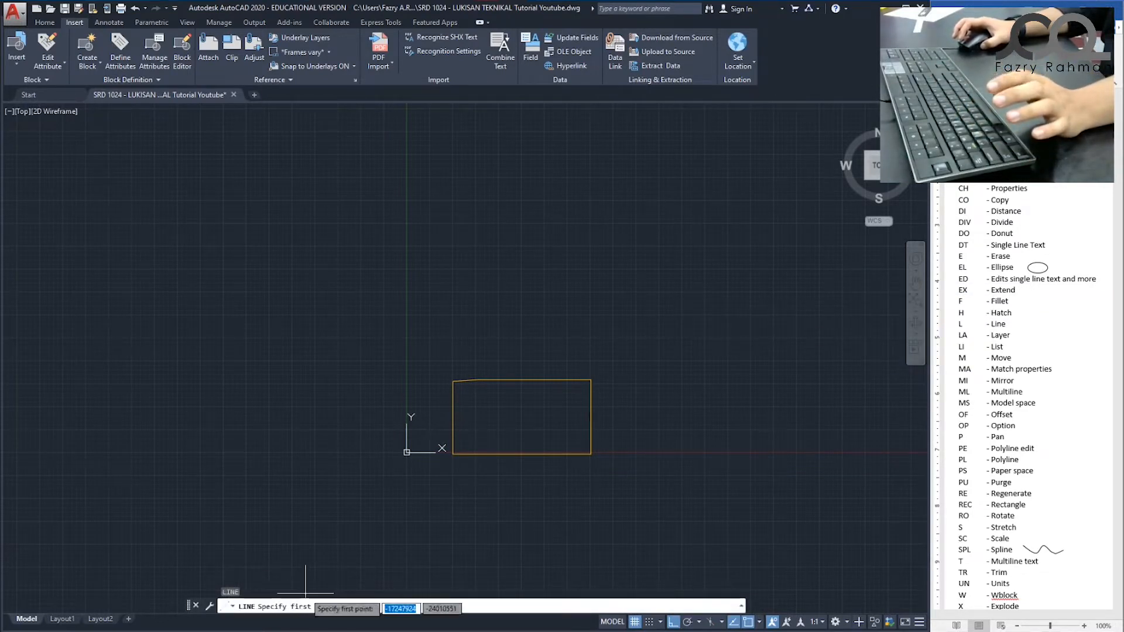
click(475, 259)
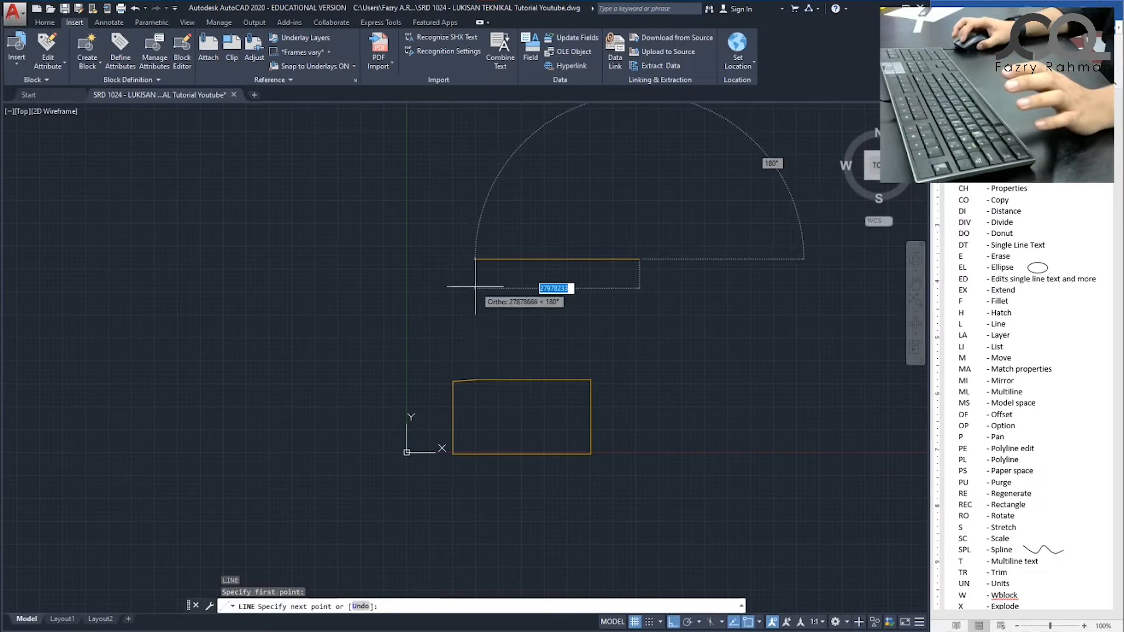
click(481, 408)
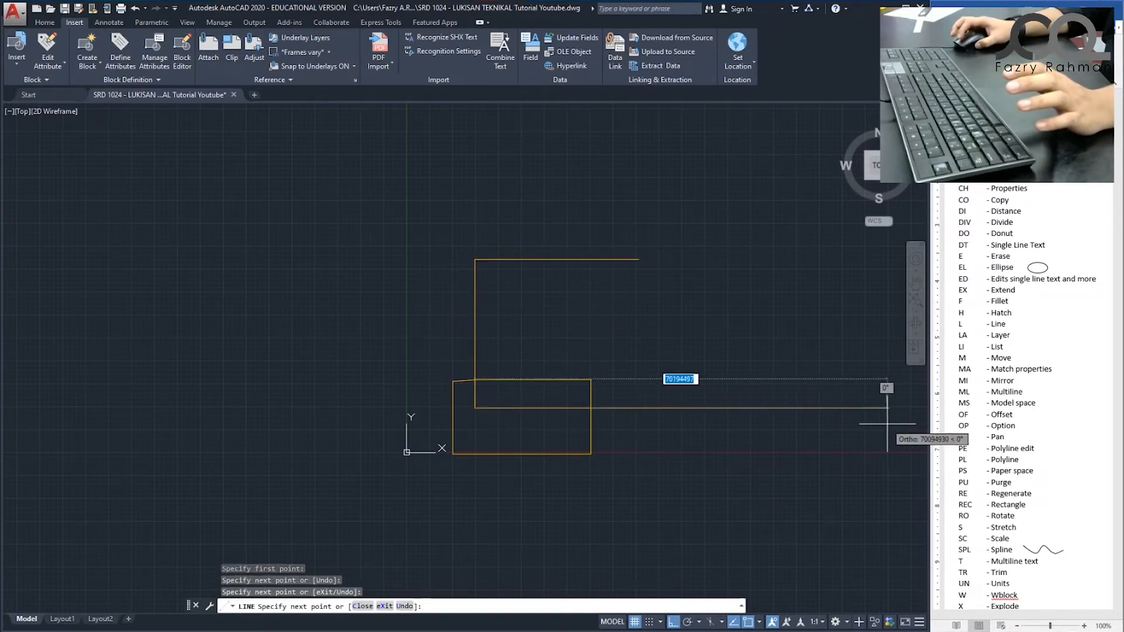
click(735, 408)
click(735, 311)
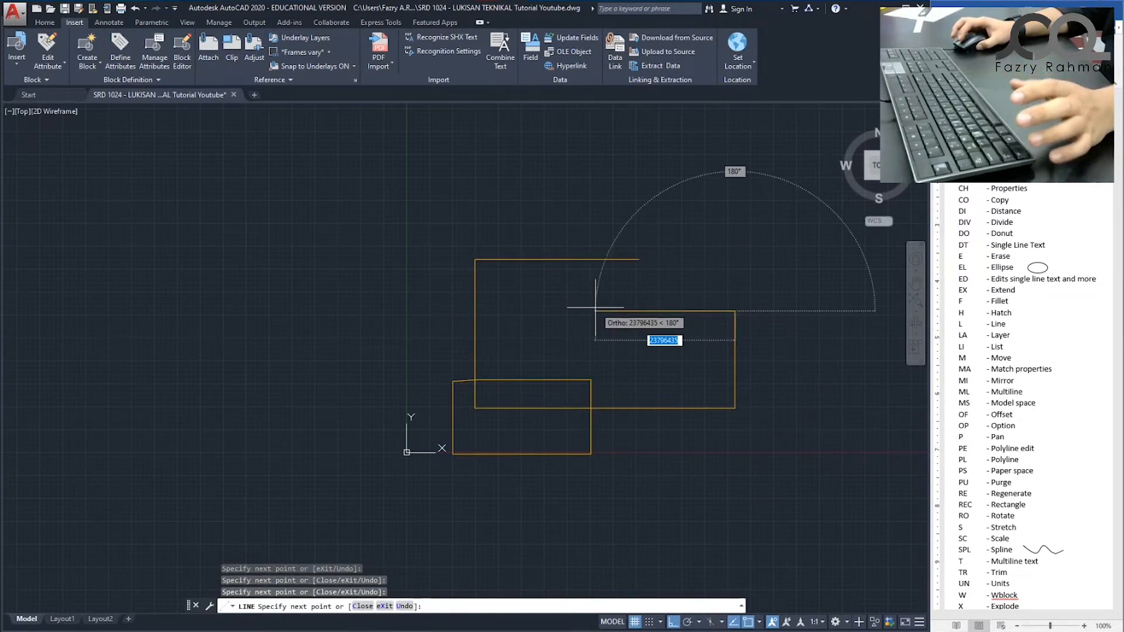
key(Escape)
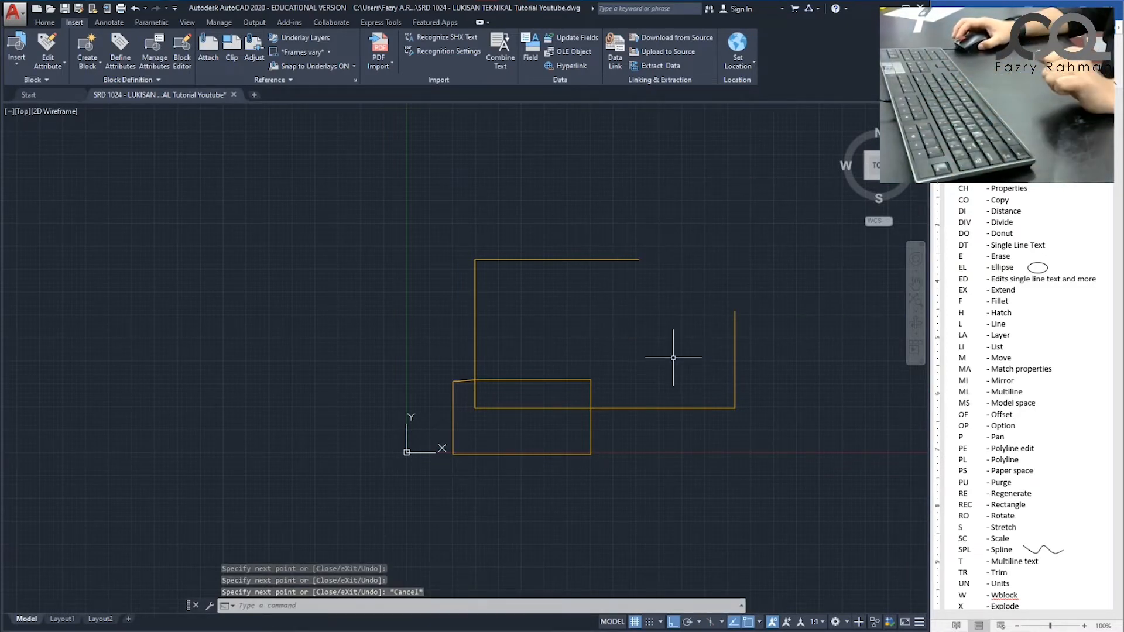
key(Escape)
key(Escape)
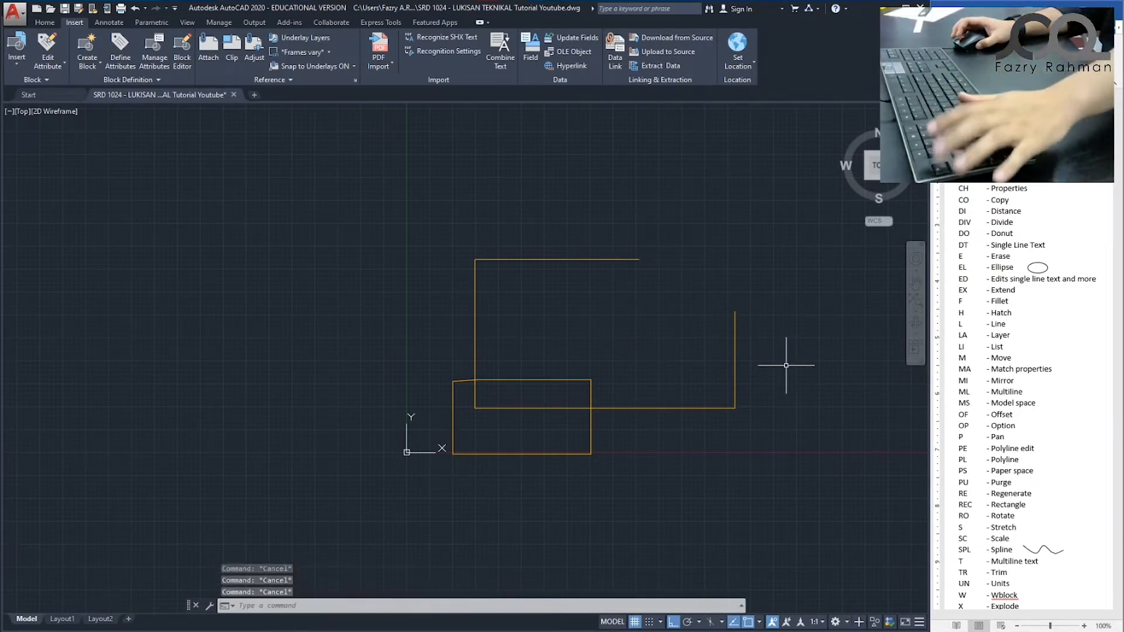
Erase all the drawn lines with the Erase command by enclosing both outlines in one selection window.
text(e)
key(Return)
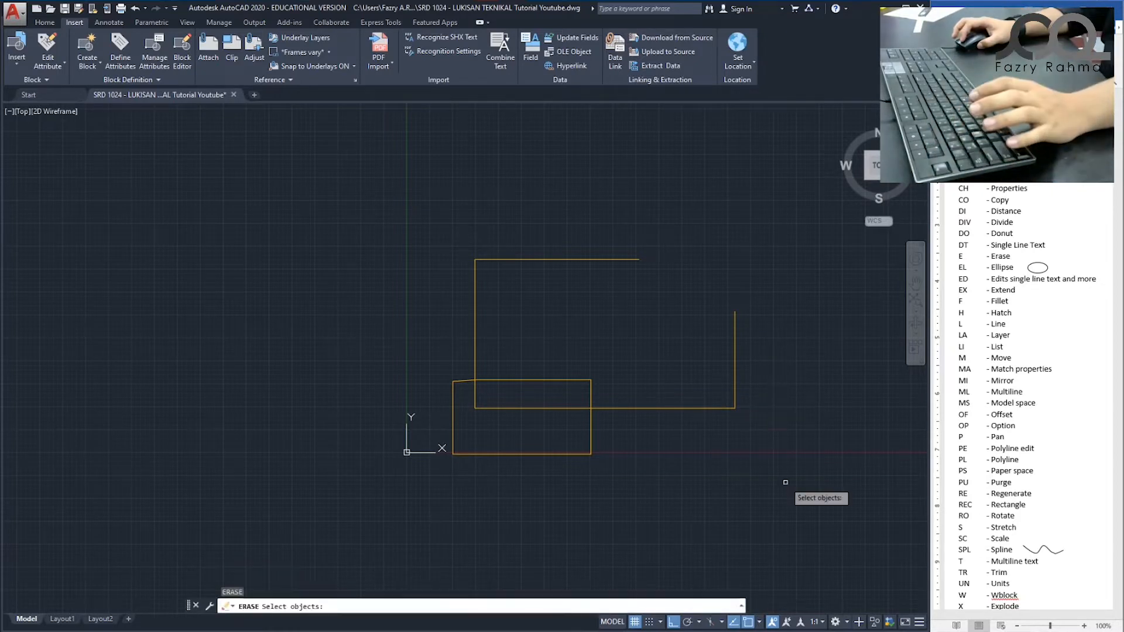
click(785, 481)
click(349, 194)
key(Return)
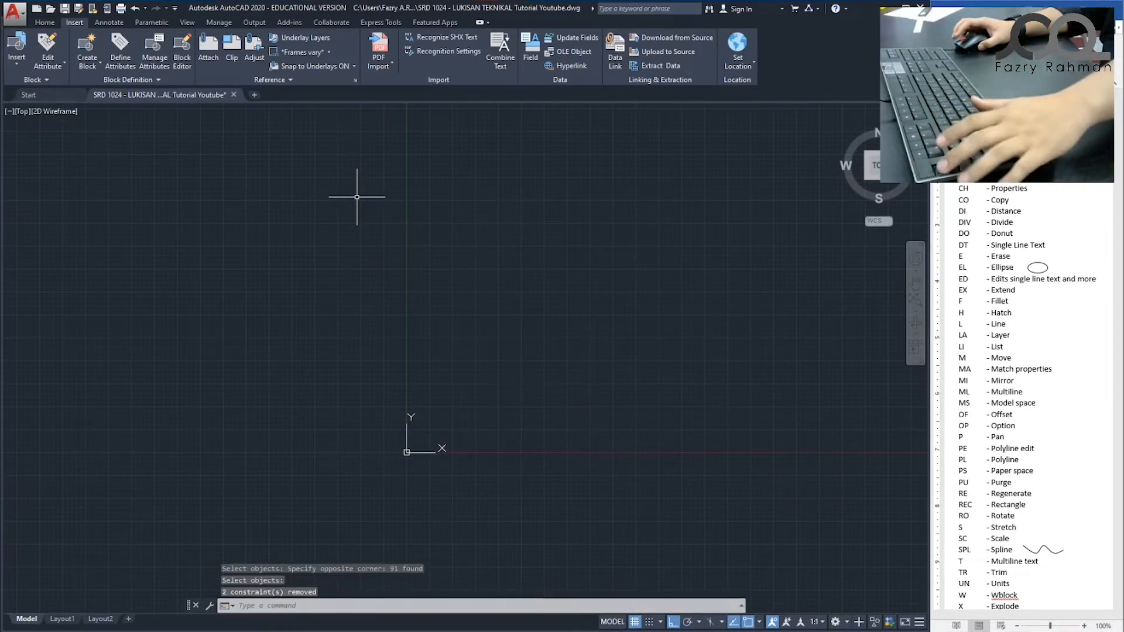
key(Escape)
key(Escape)
key(Escape)
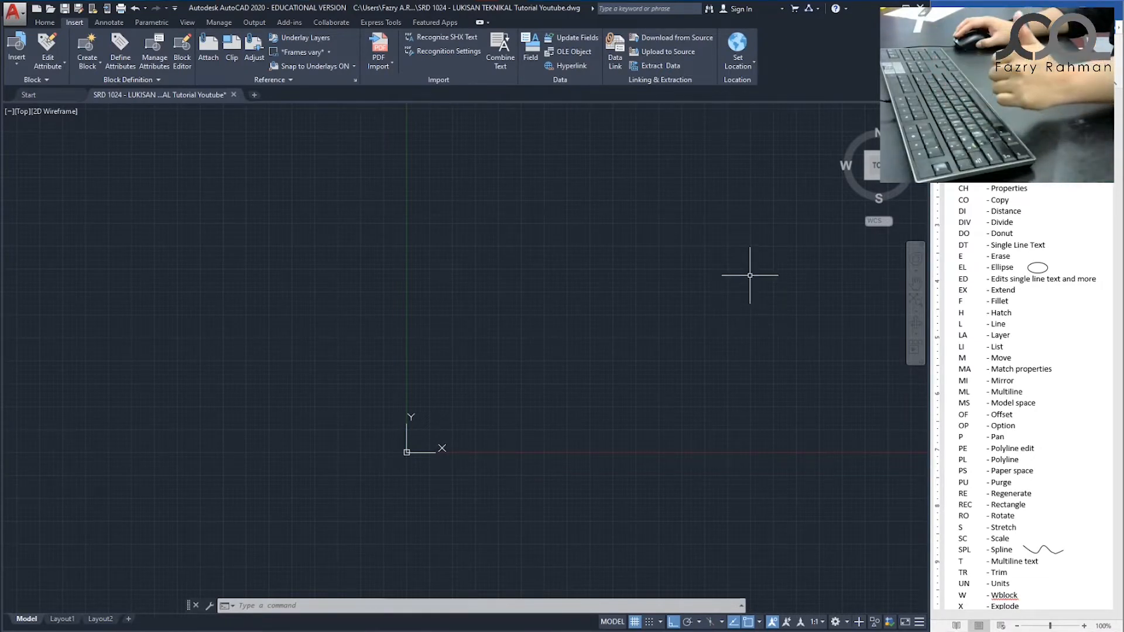
Review the command aliases, status bar commands and Windows commands in the reference document.
scroll(1021, 398, up, 3)
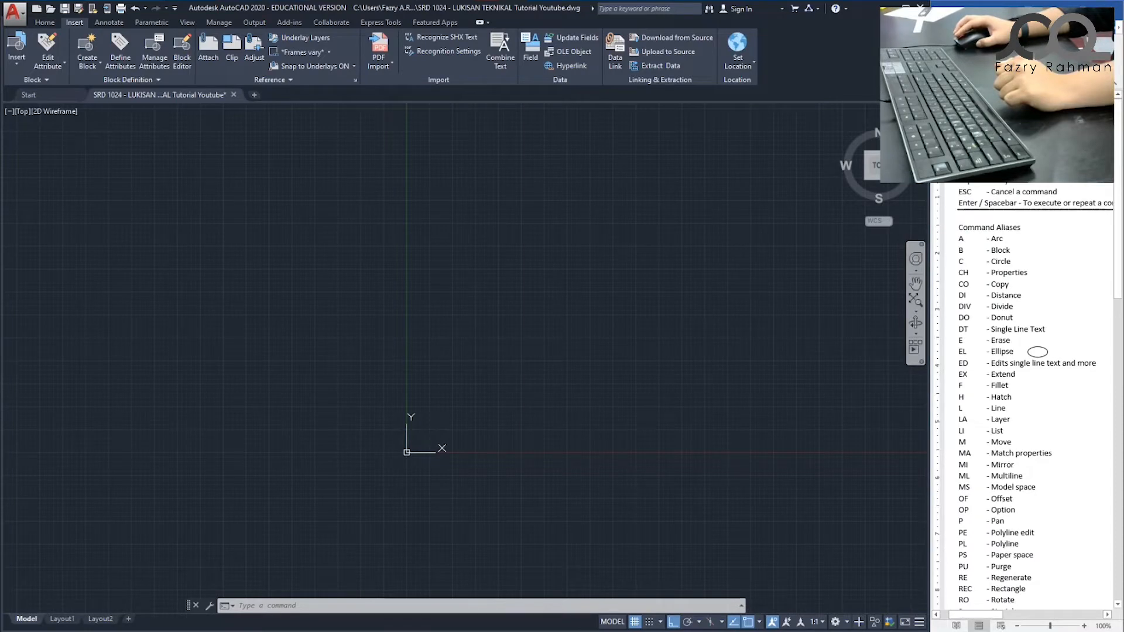
scroll(1021, 398, down, 12)
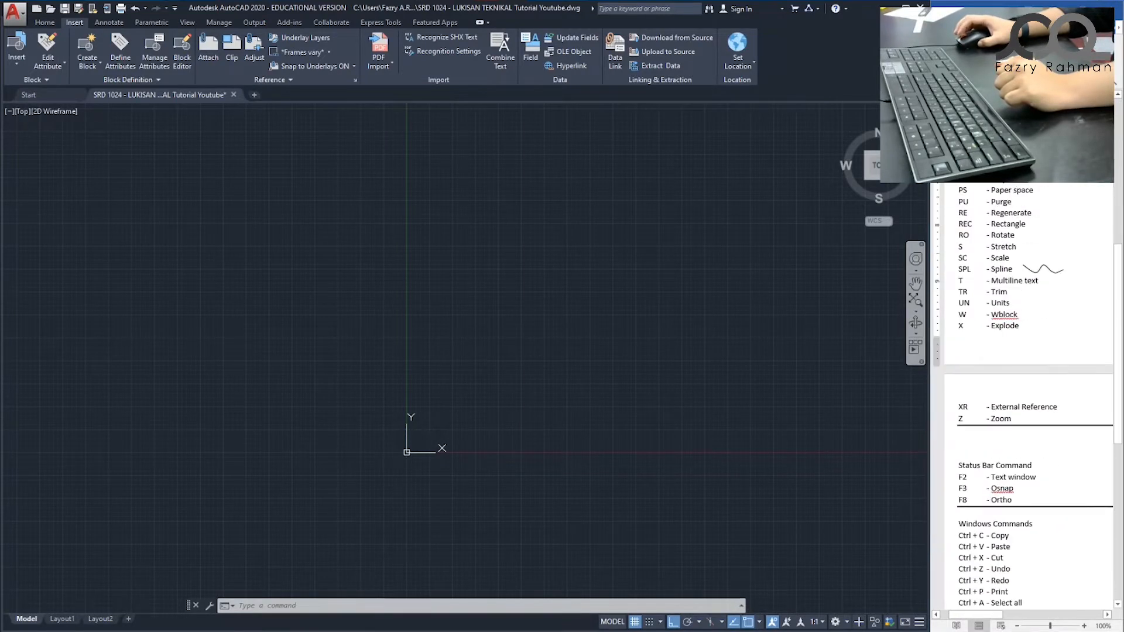
scroll(1021, 398, down, 1)
scroll(1028, 398, up, 9)
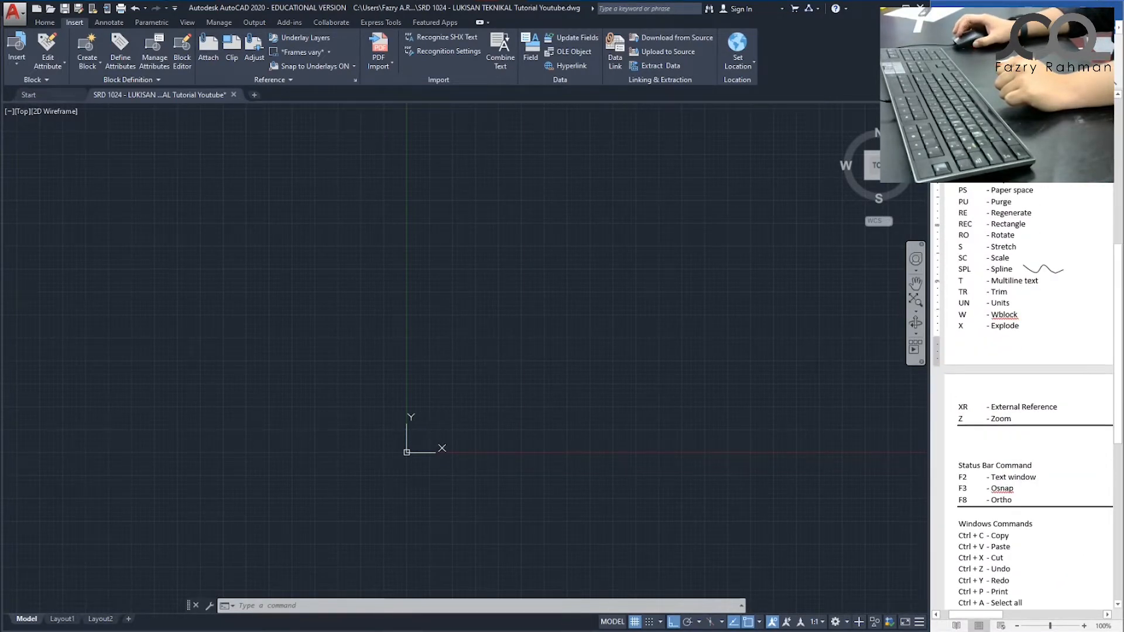
scroll(1029, 375, up, 1)
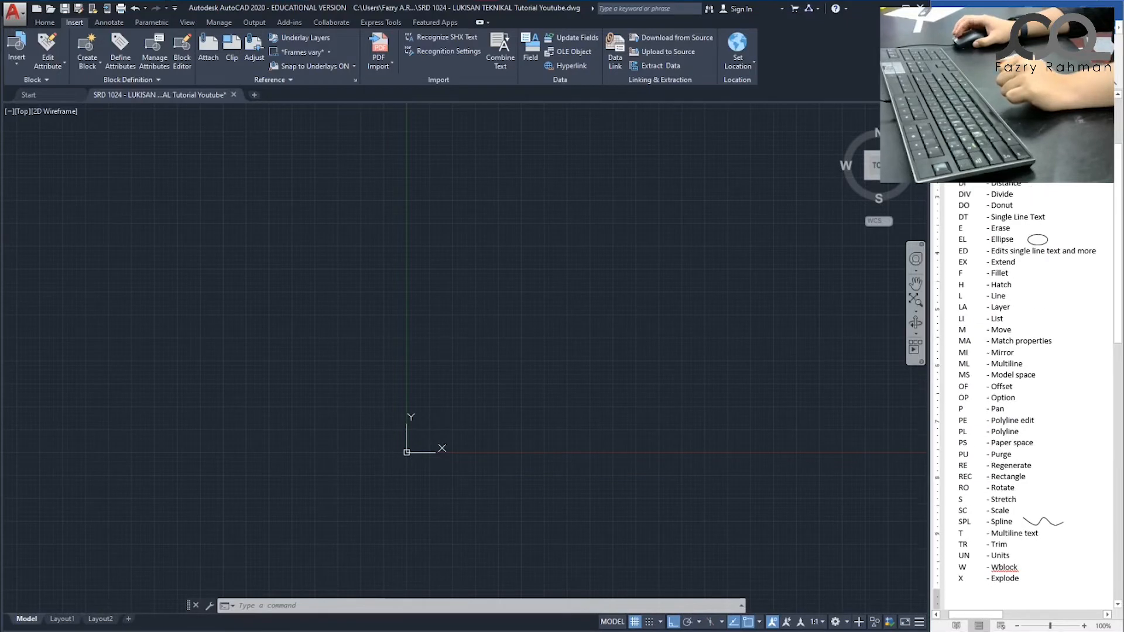
scroll(1028, 386, up, 2)
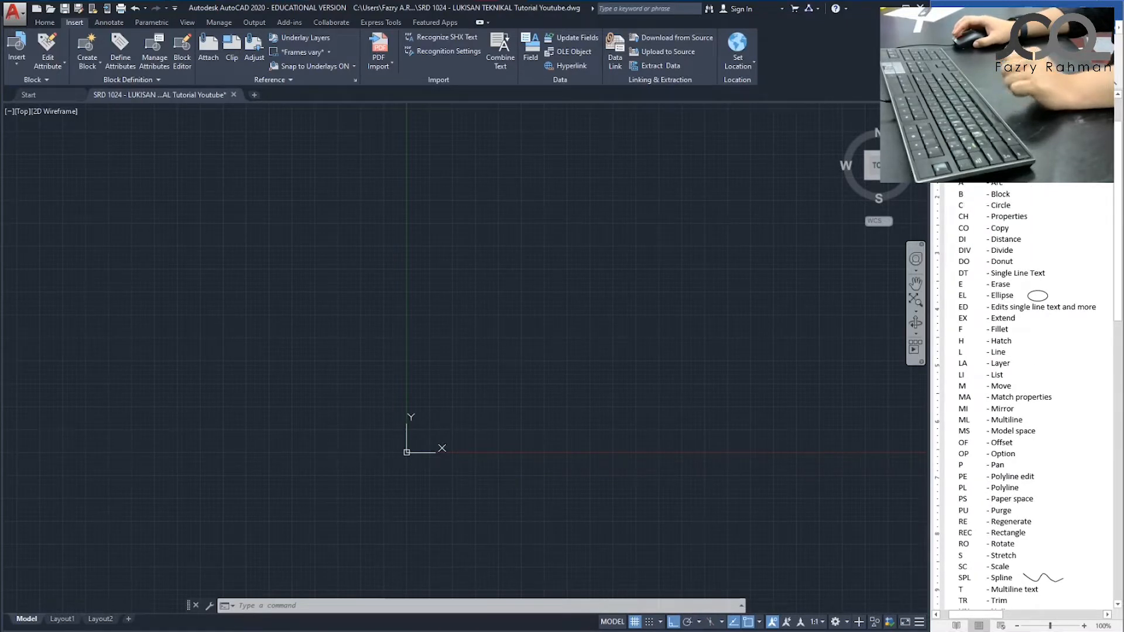
Draw an open rectangular outline about 47 million units wide with the Line command, extending its left side above the top edge.
key(Escape)
key(Escape)
key(Escape)
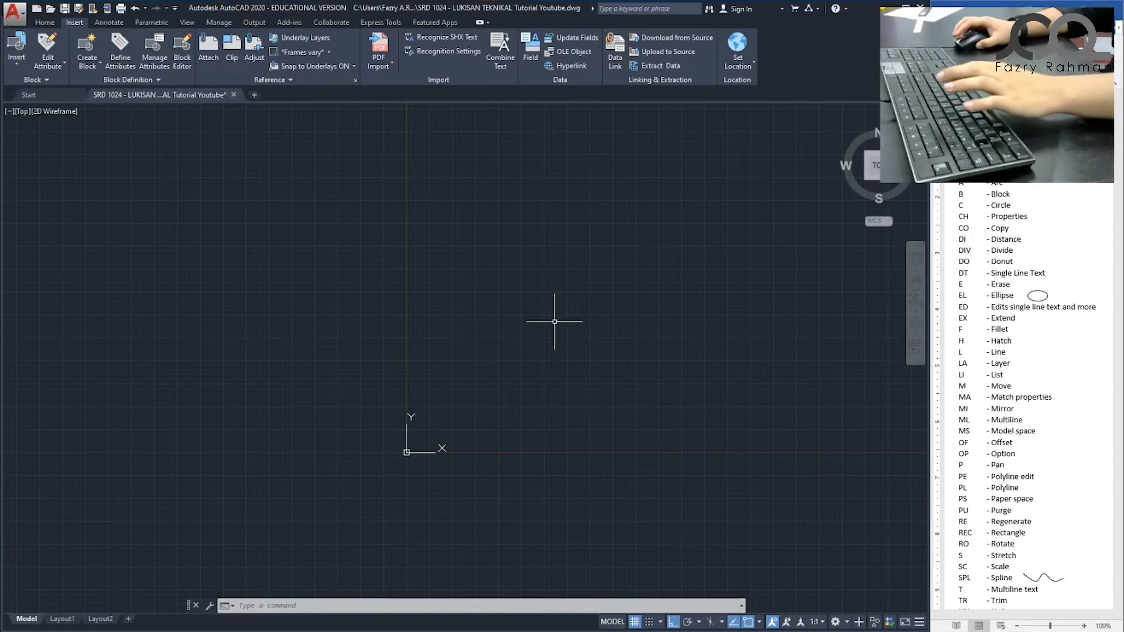
text(l)
key(Return)
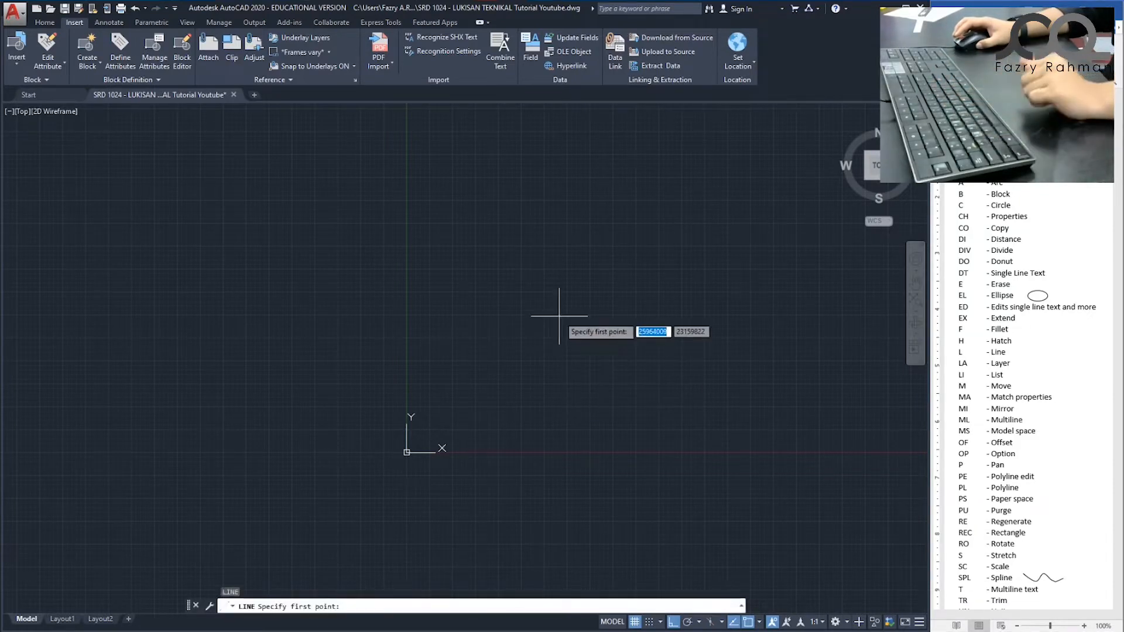
click(458, 294)
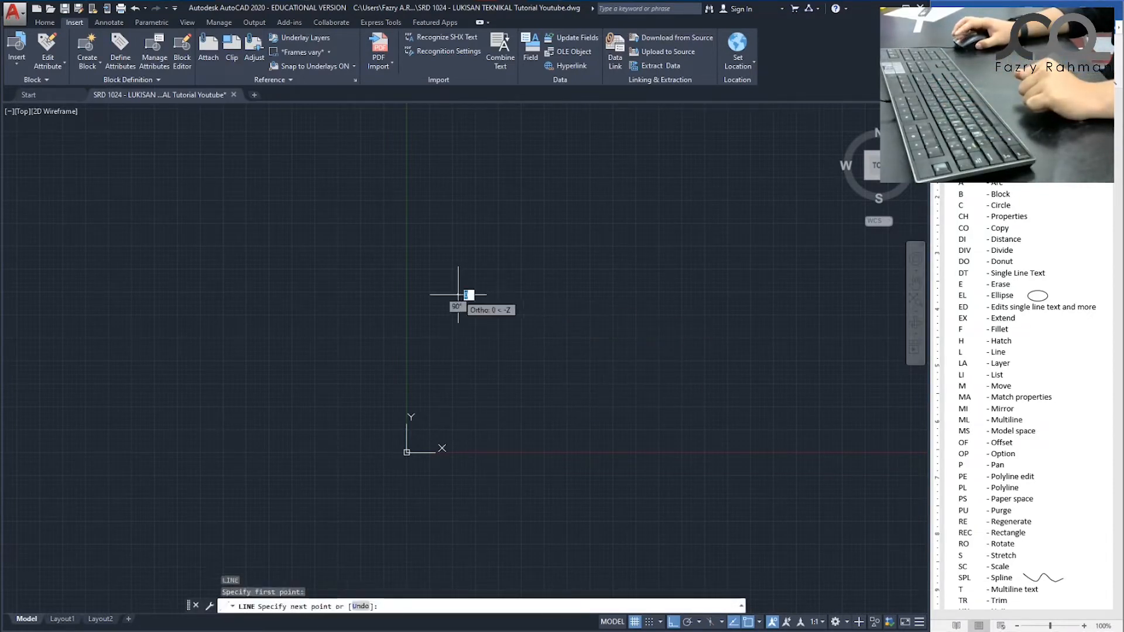
click(732, 294)
click(736, 443)
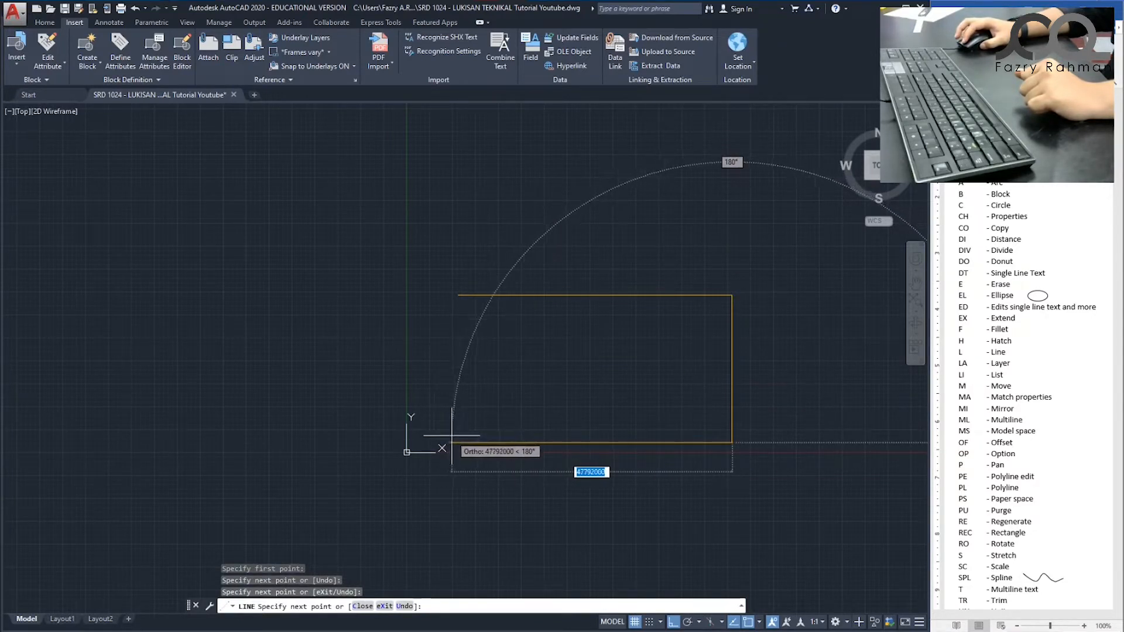
click(454, 440)
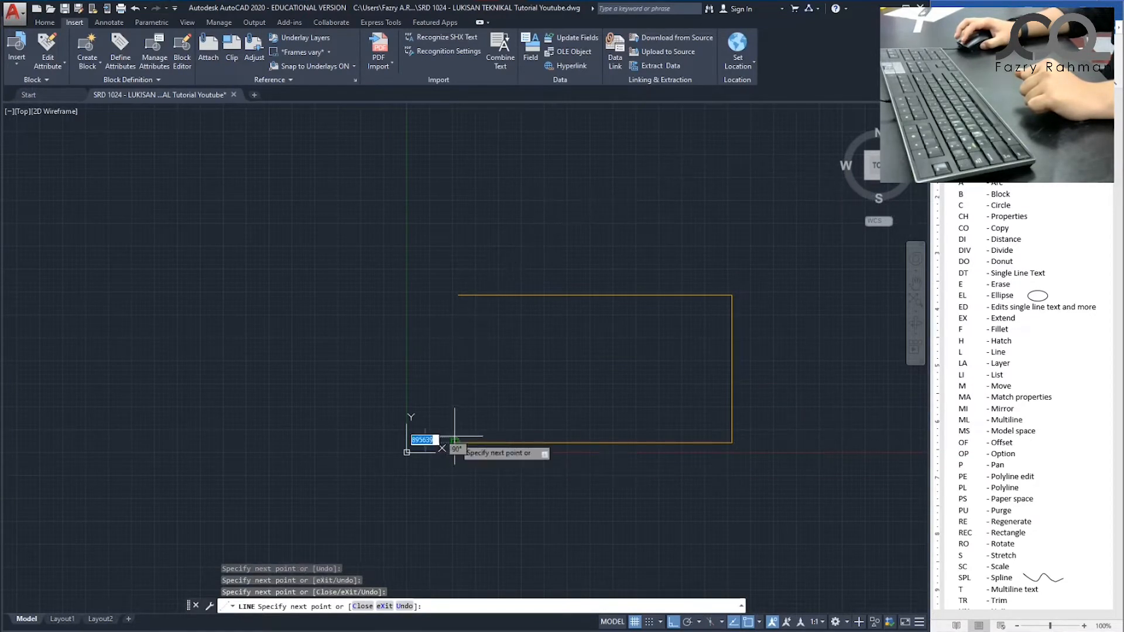
click(455, 249)
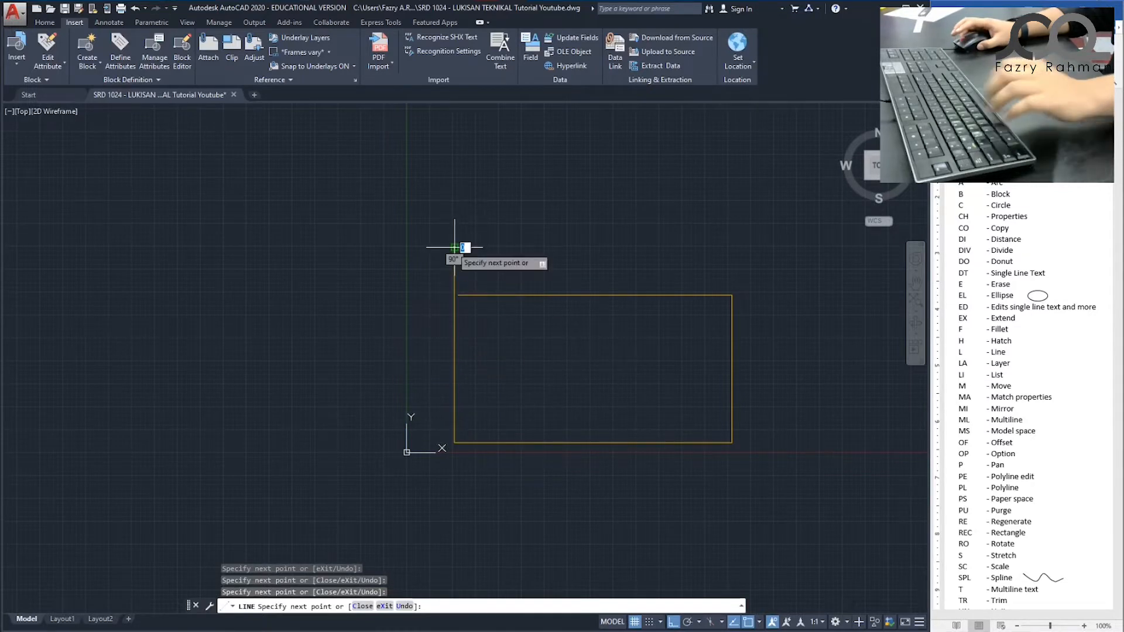
key(Escape)
key(Escape)
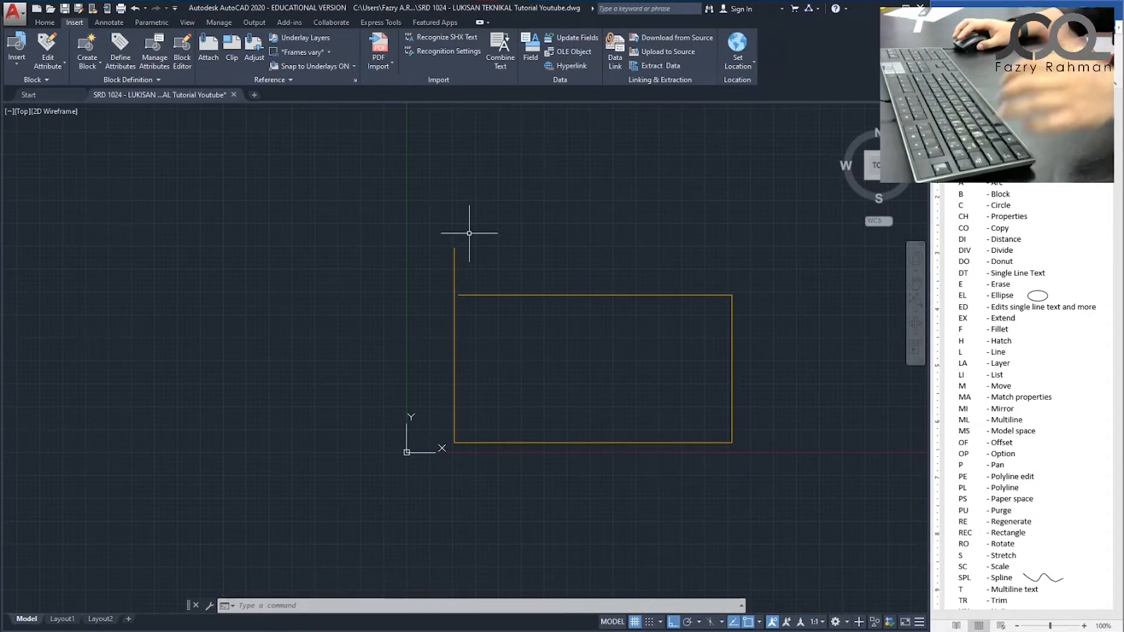
Start a line above the outline, switch Ortho mode off and back on while drawing it, and cancel the line.
key(Escape)
key(Escape)
key(Escape)
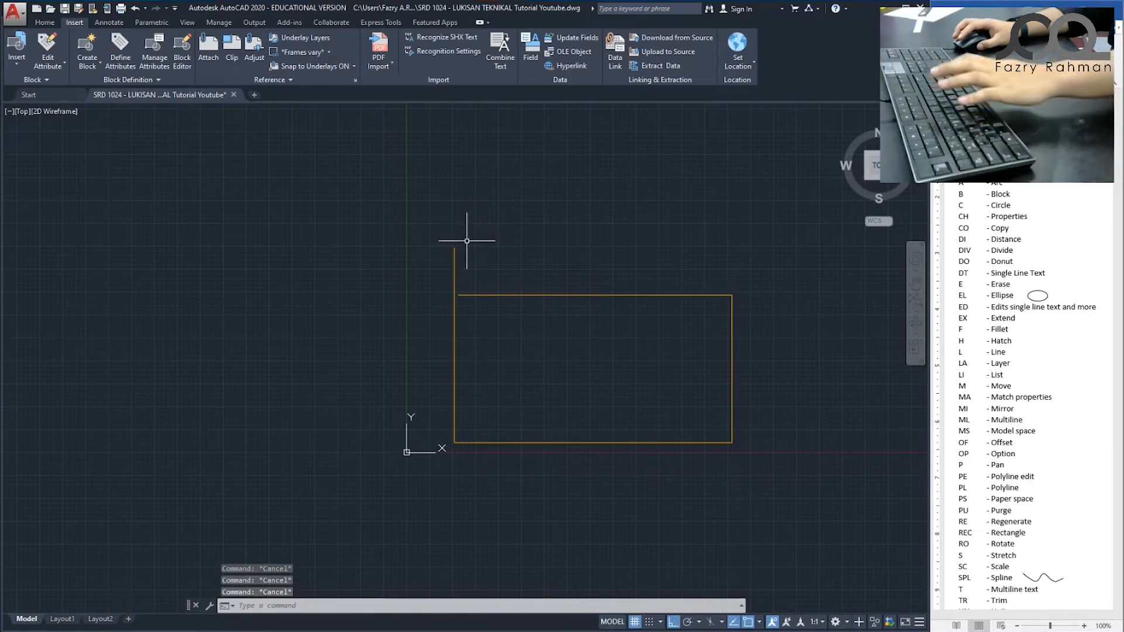
text(l)
key(Return)
click(503, 231)
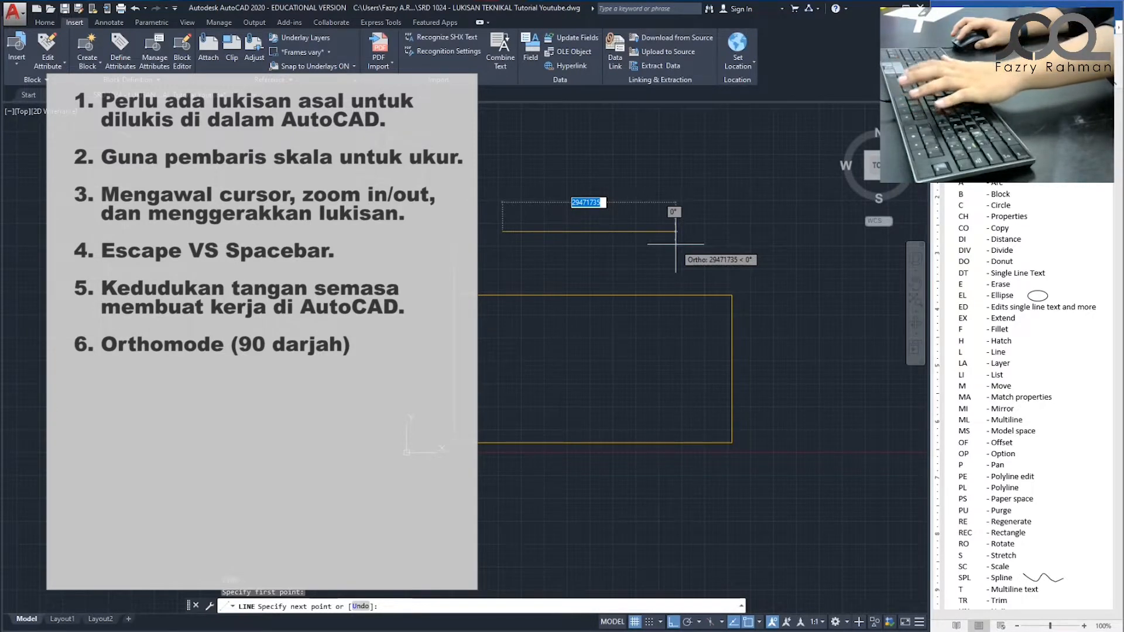
key(F8)
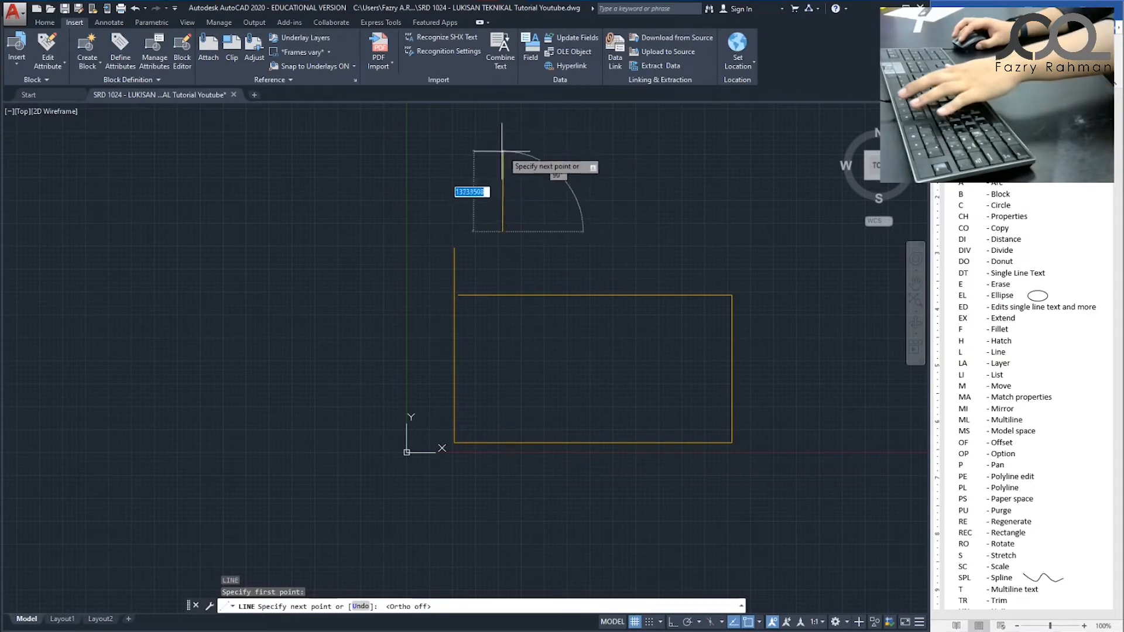
key(F8)
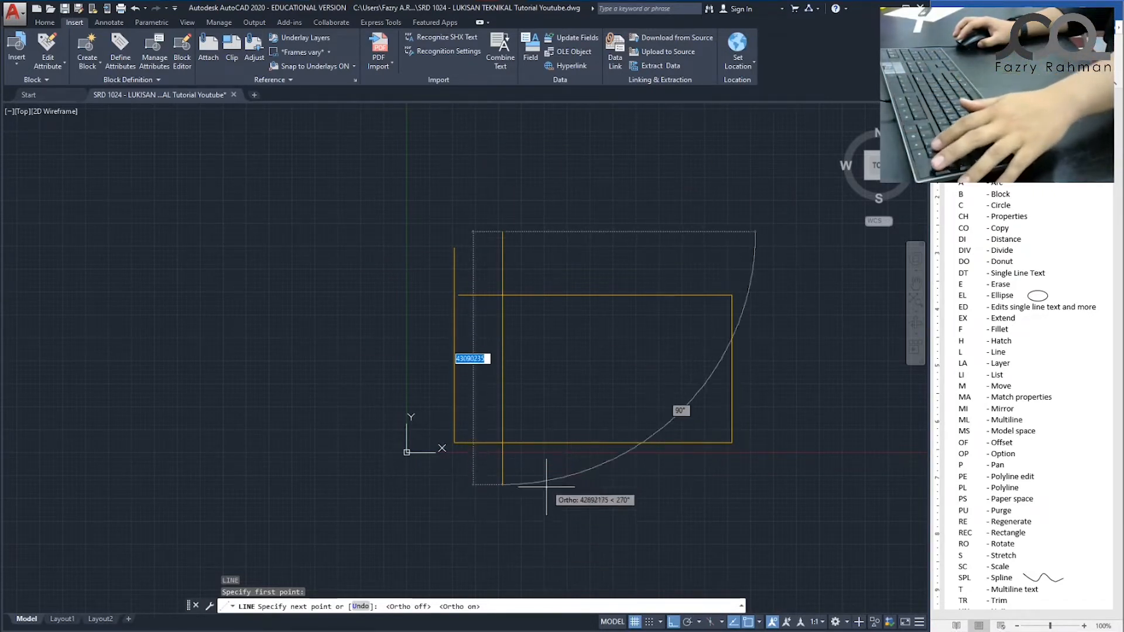
key(Escape)
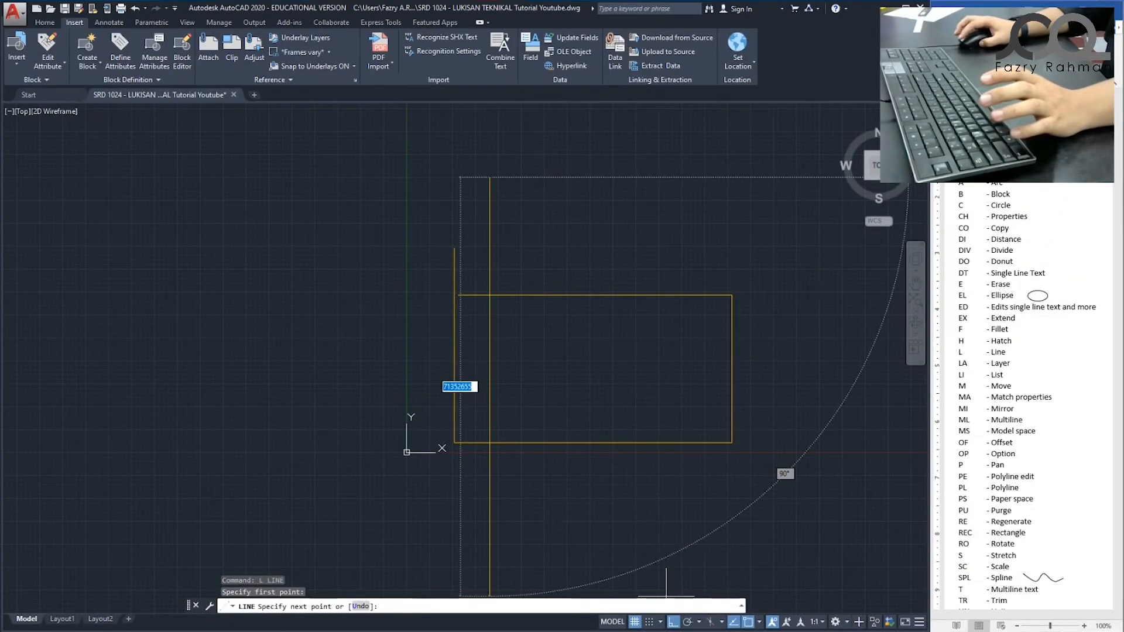
Compare free-angle and 90-degree previews of an unplaced line by toggling Ortho mode off and on, leaving the Line command without a segment.
click(673, 622)
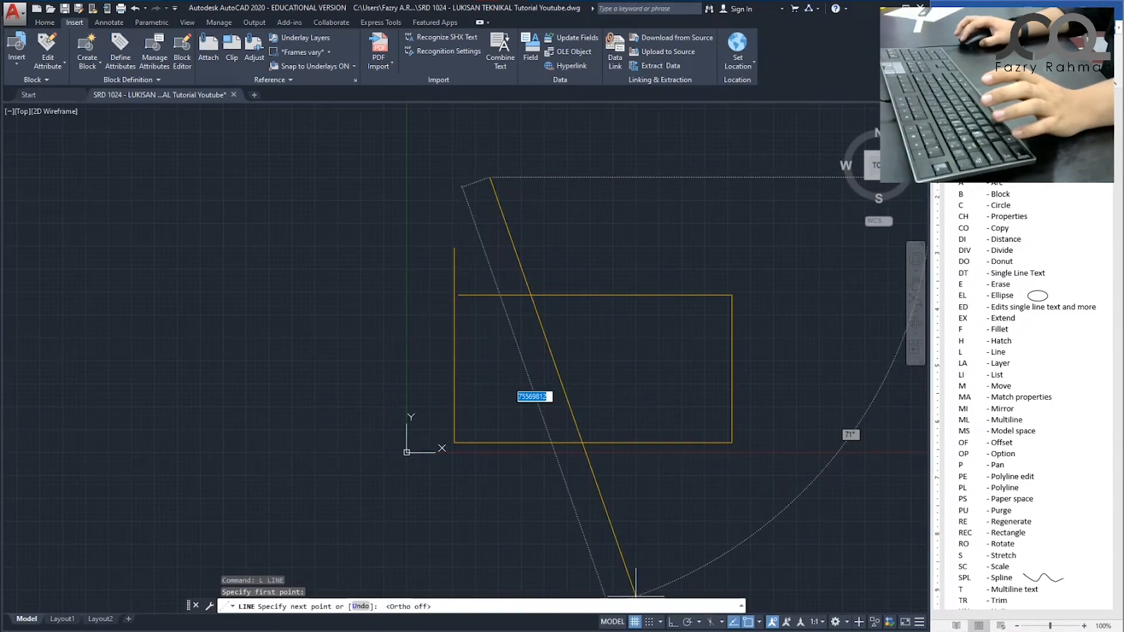
click(673, 621)
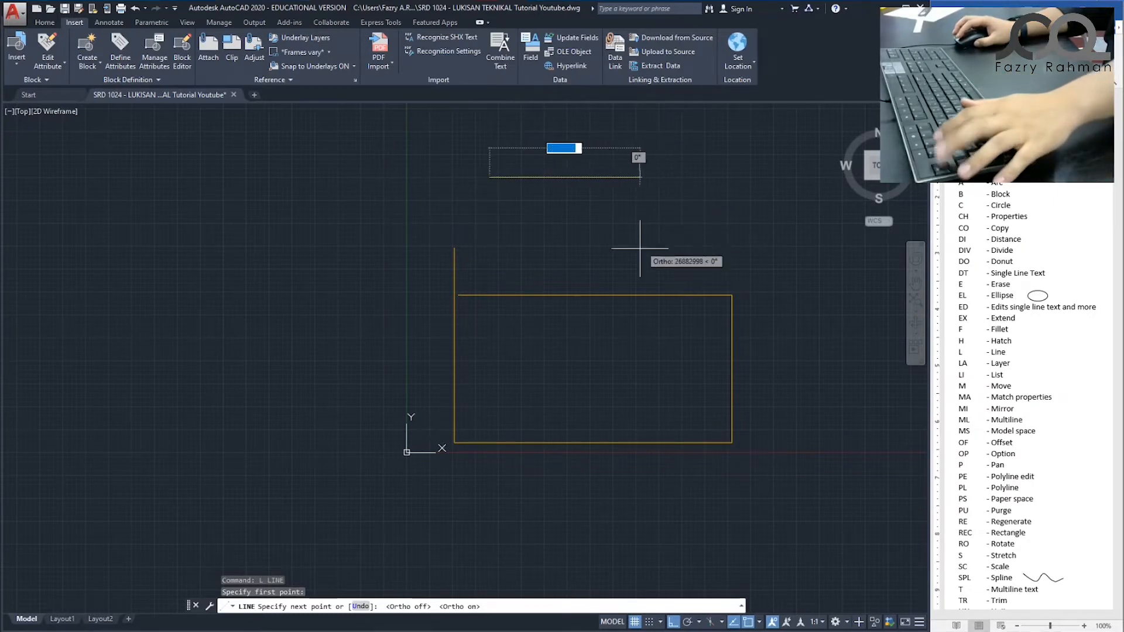
key(Escape)
key(Escape)
key(Escape)
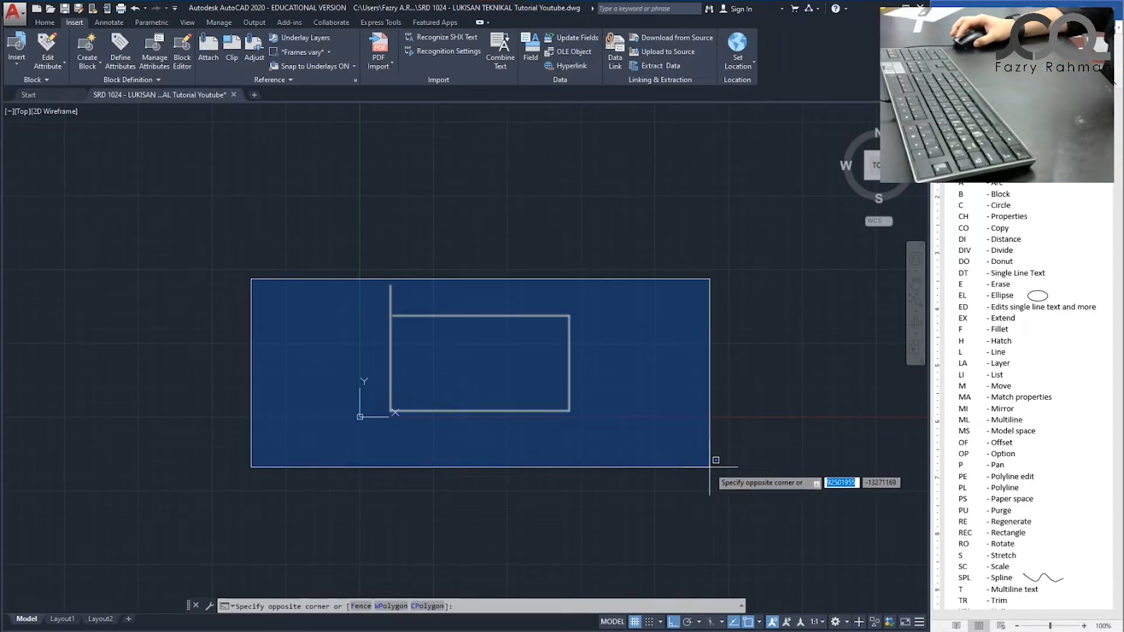
Try enclosing the whole outline with a window, a crossing and a lasso selection in turn, clearing each one.
key(Escape)
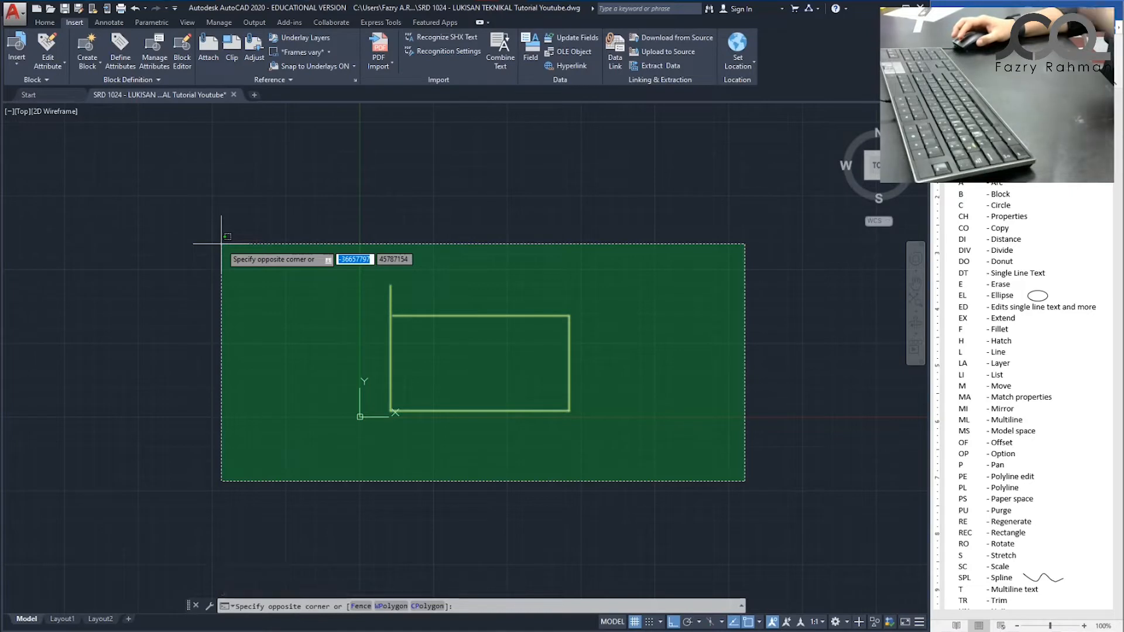
key(Escape)
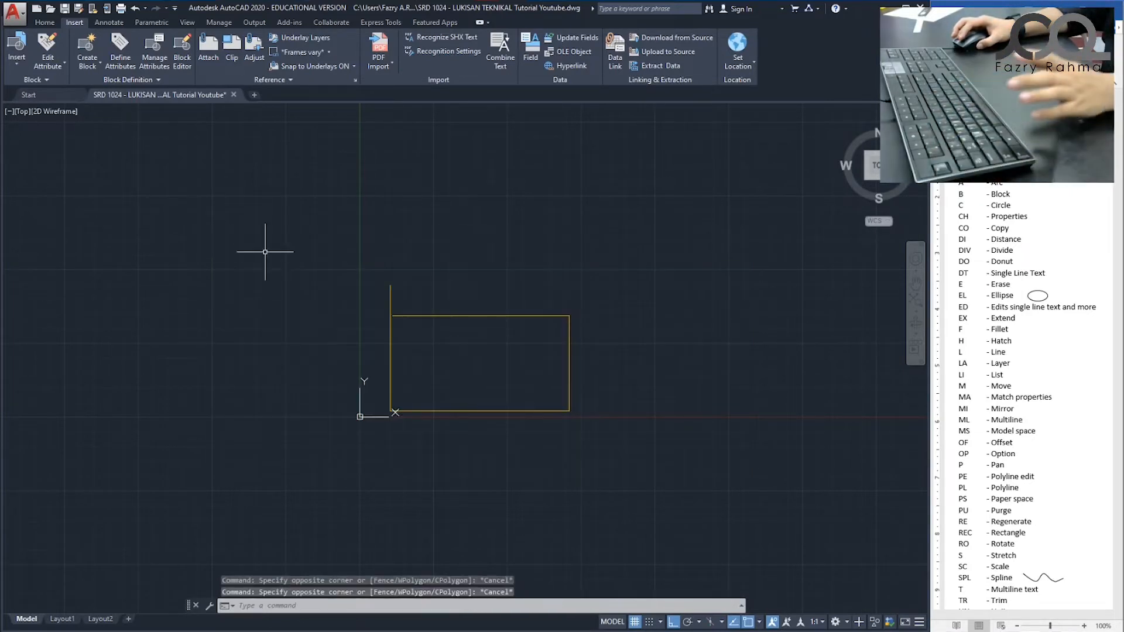
mouse_move(412, 240)
mouse_down()
mouse_move(677, 371)
mouse_move(503, 559)
mouse_move(222, 352)
mouse_up()
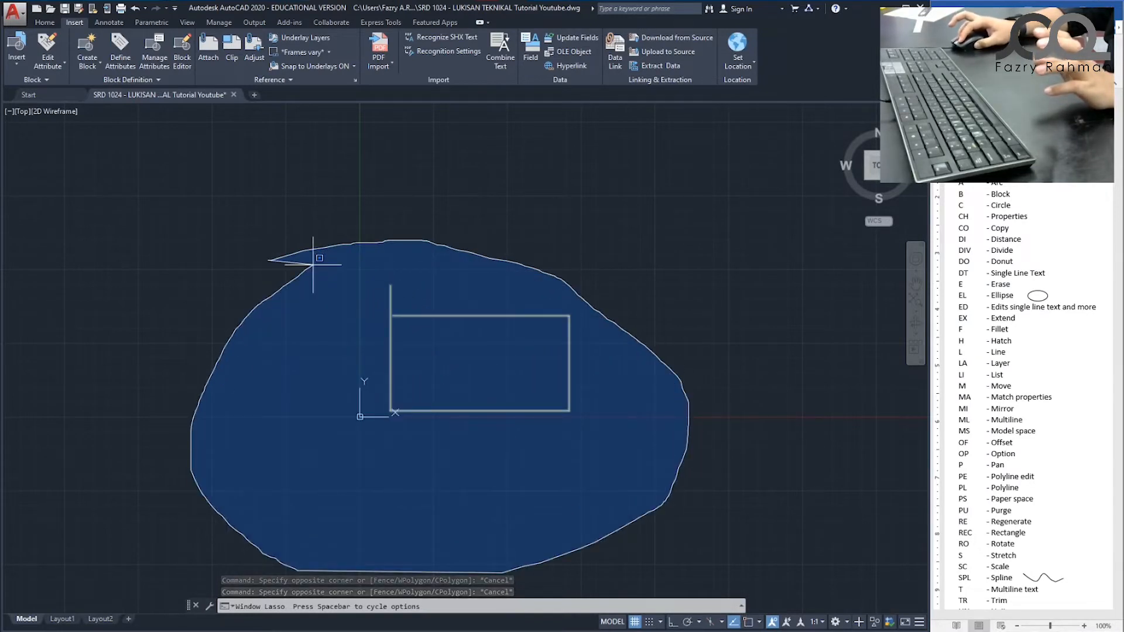
drag(313, 265, 313, 265)
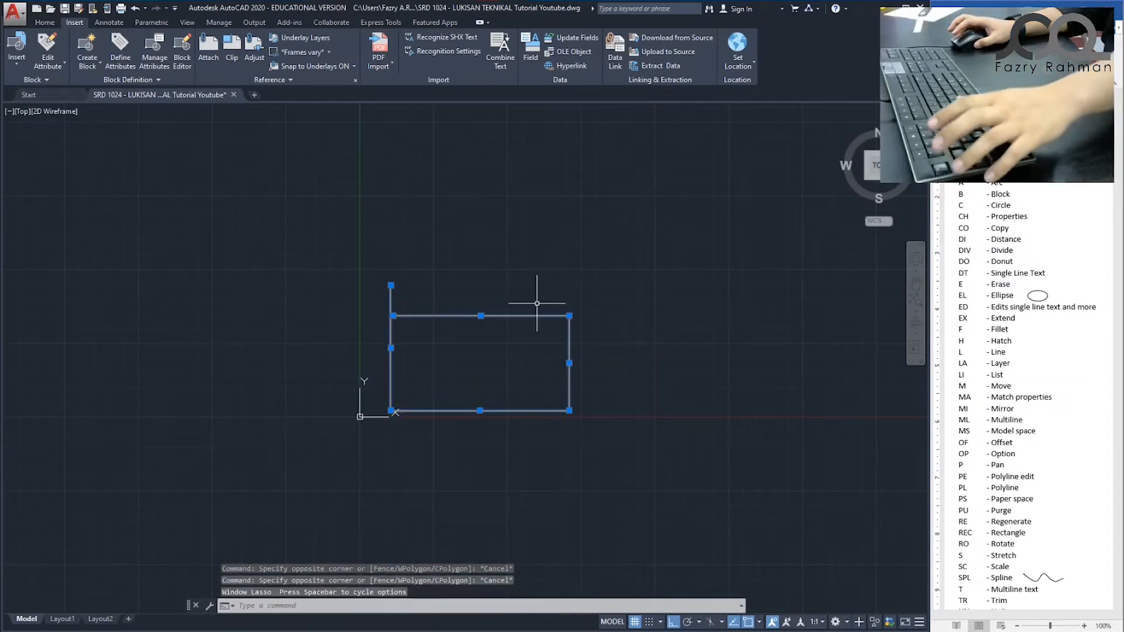
key(Escape)
key(Escape)
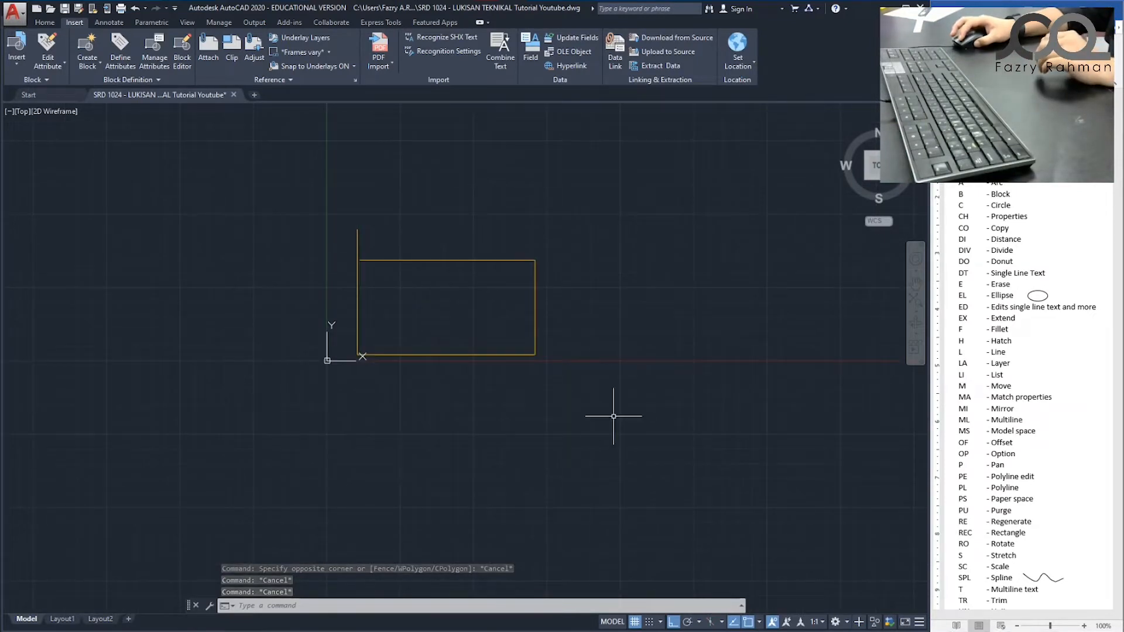
Select the outline's top, bottom and right lines with a crossing selection over its right part, and clear the selection.
mouse_move(592, 394)
mouse_down()
mouse_move(510, 351)
mouse_move(547, 310)
mouse_move(503, 342)
mouse_move(492, 328)
mouse_move(533, 358)
mouse_up()
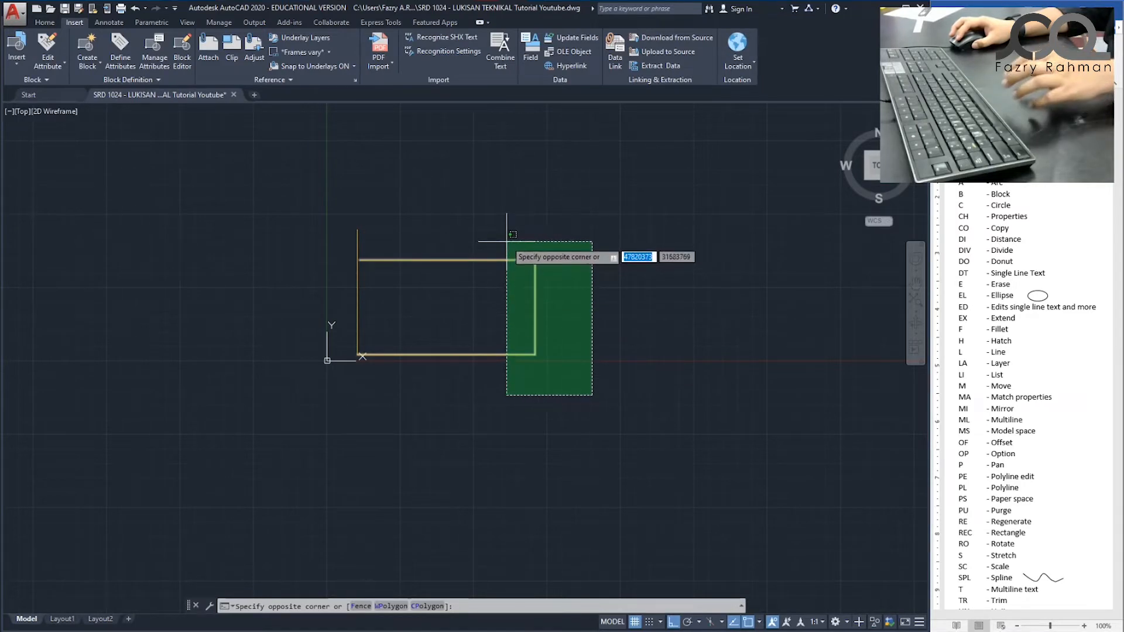
click(425, 259)
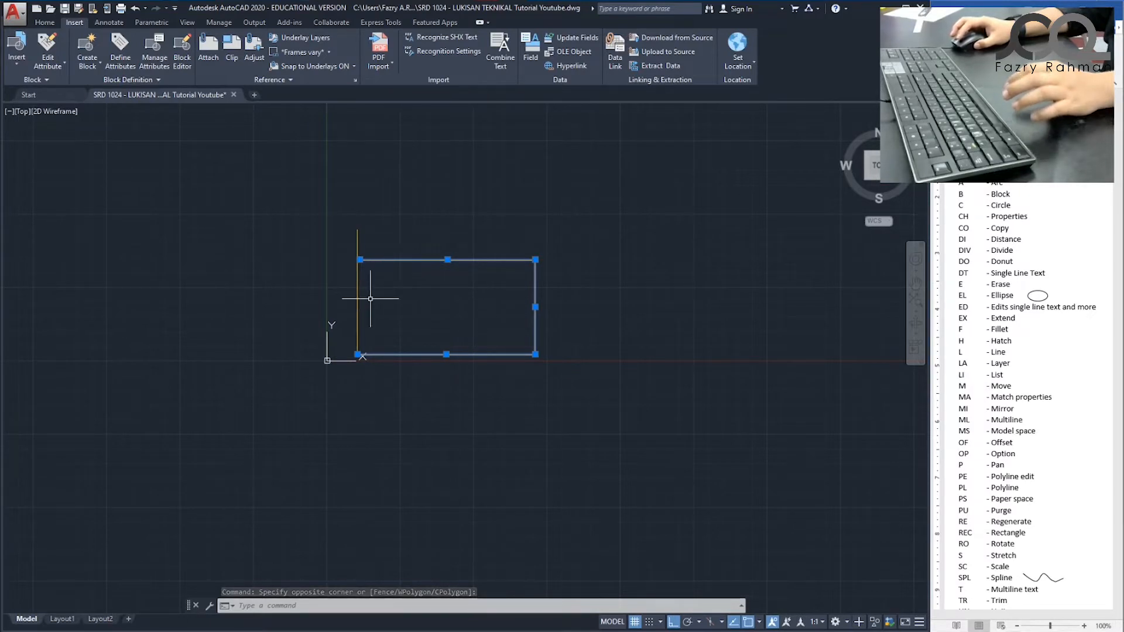
key(Escape)
key(Escape)
key(Escape)
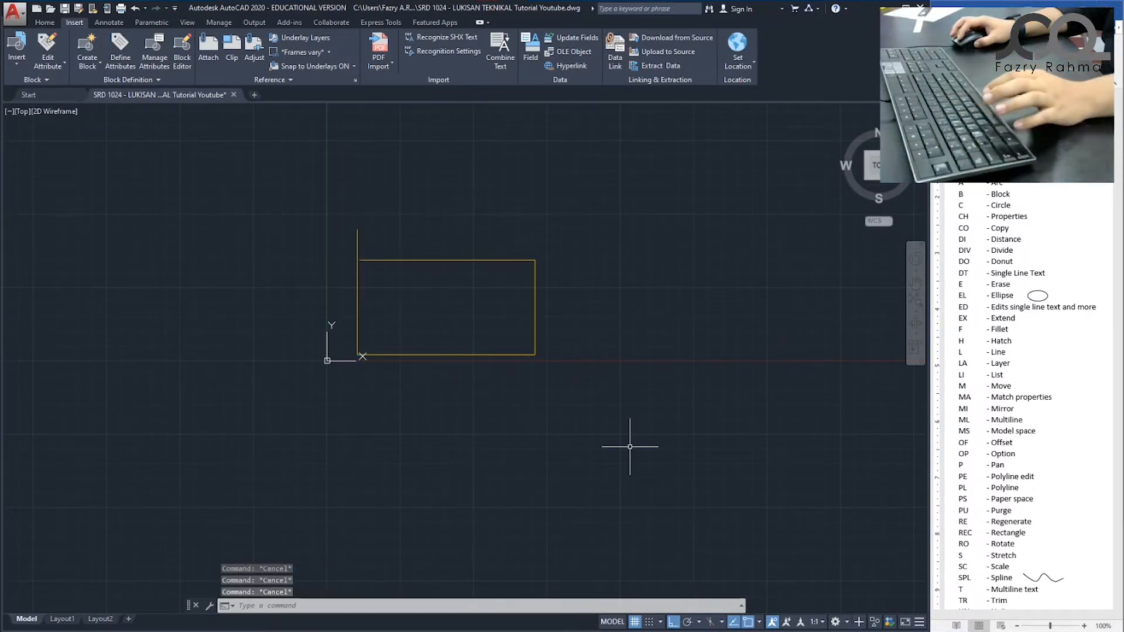
Select all four lines with a crossing selection reaching past the left vertical line, and clear the selection.
click(617, 407)
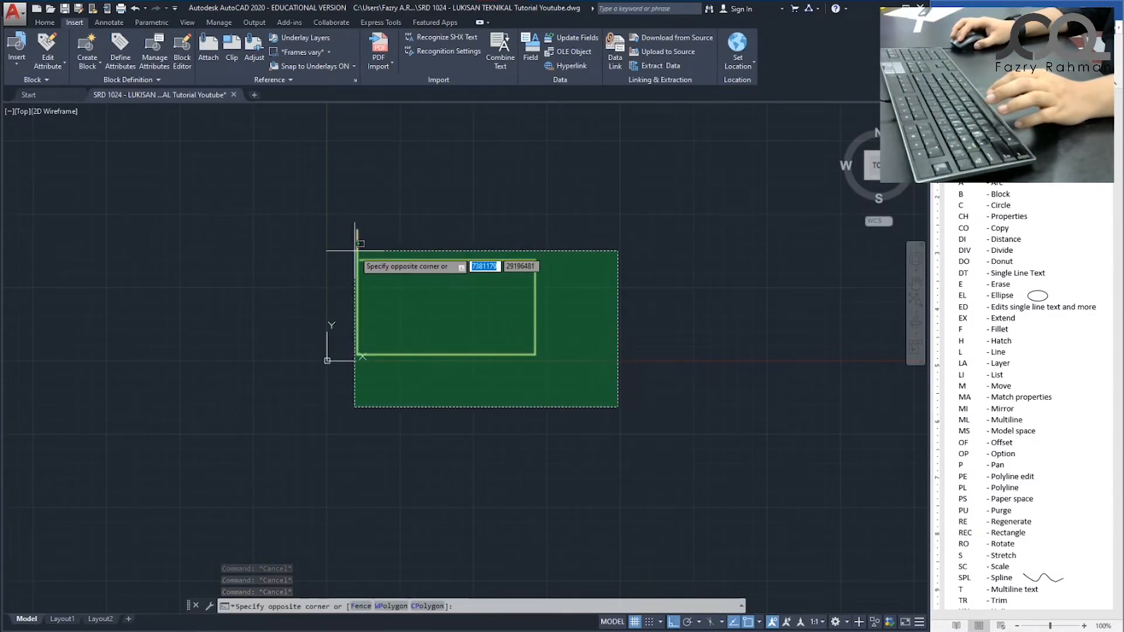
click(345, 256)
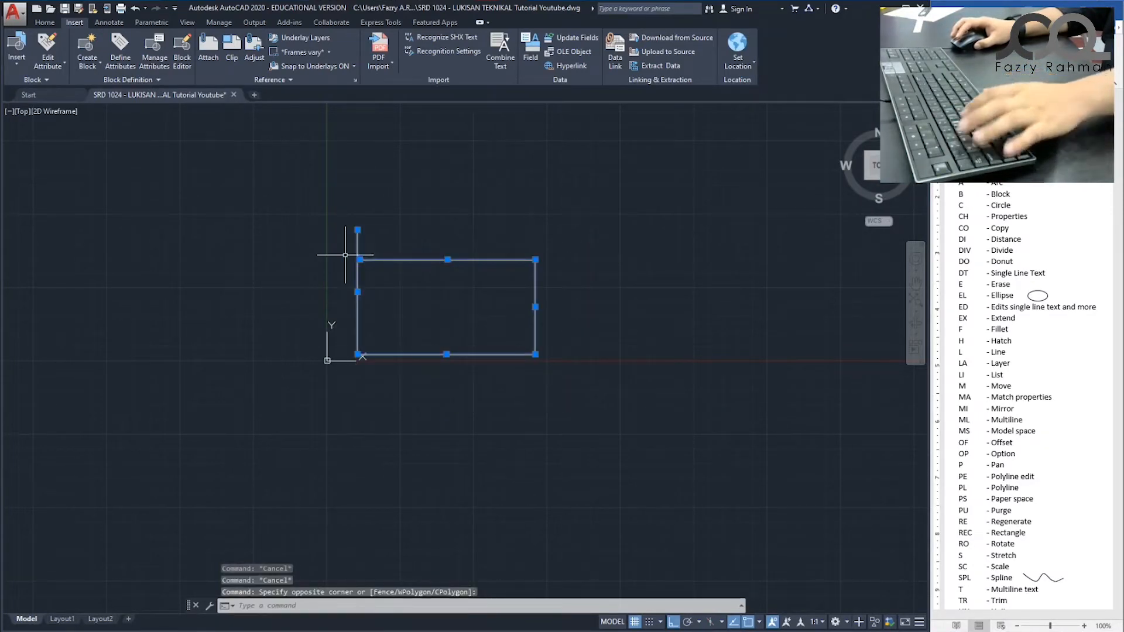
key(Escape)
key(Escape)
Select only the left vertical line by fully enclosing it in a window selection, and clear the selection.
mouse_move(293, 183)
mouse_down()
mouse_move(370, 240)
mouse_move(279, 178)
mouse_up()
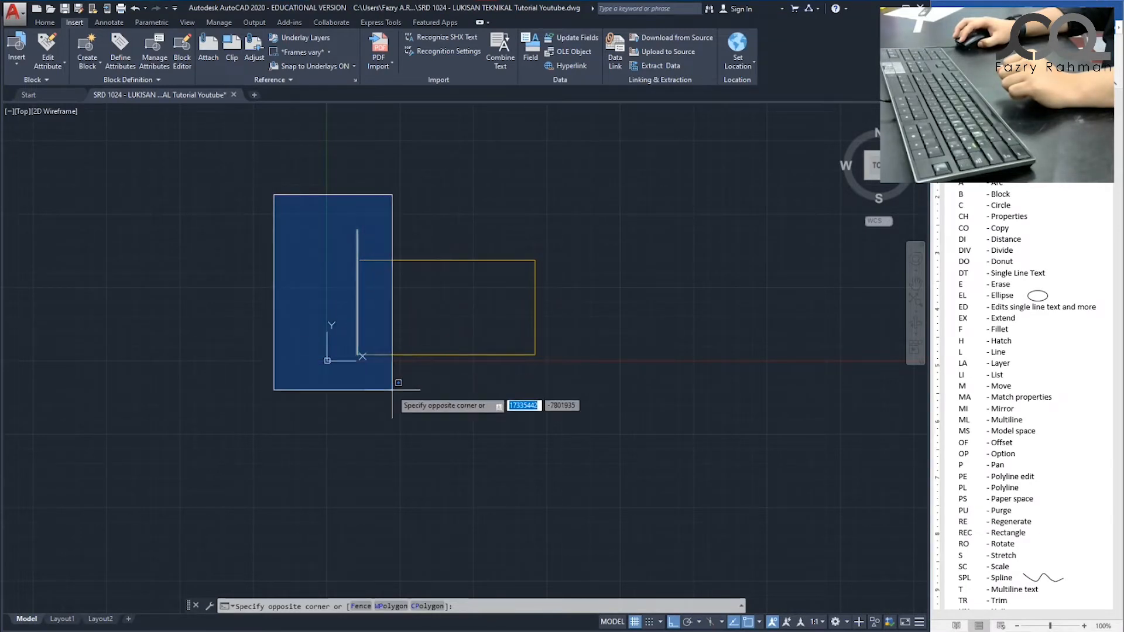
key(Escape)
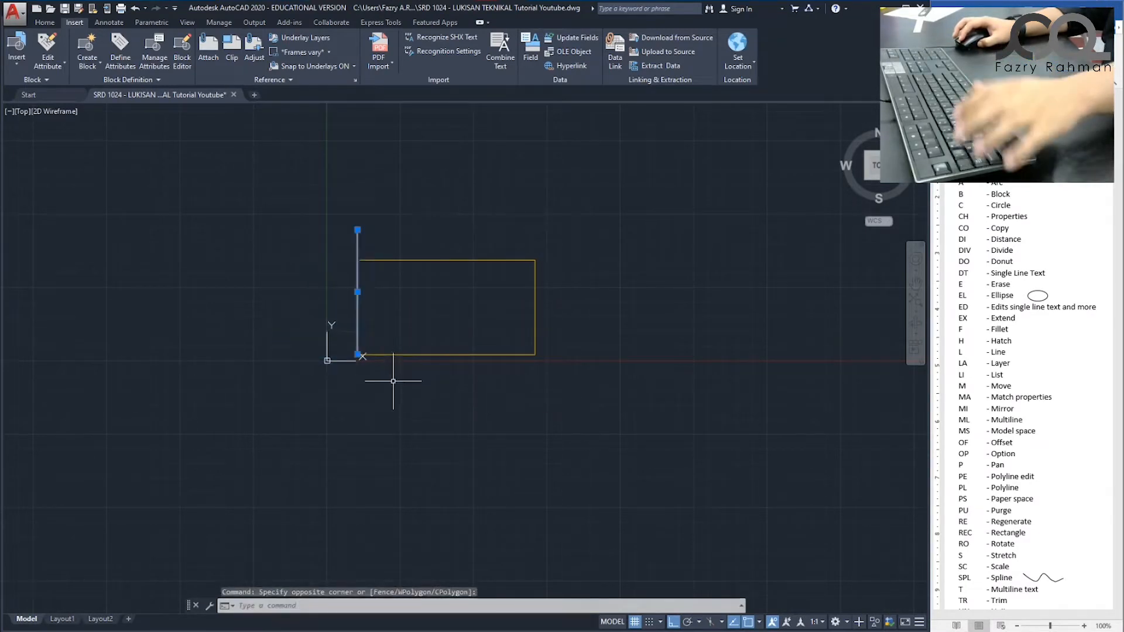
key(Escape)
Select the bottom and right lines with a small crossing selection over their shared corner, and clear the selection.
click(633, 405)
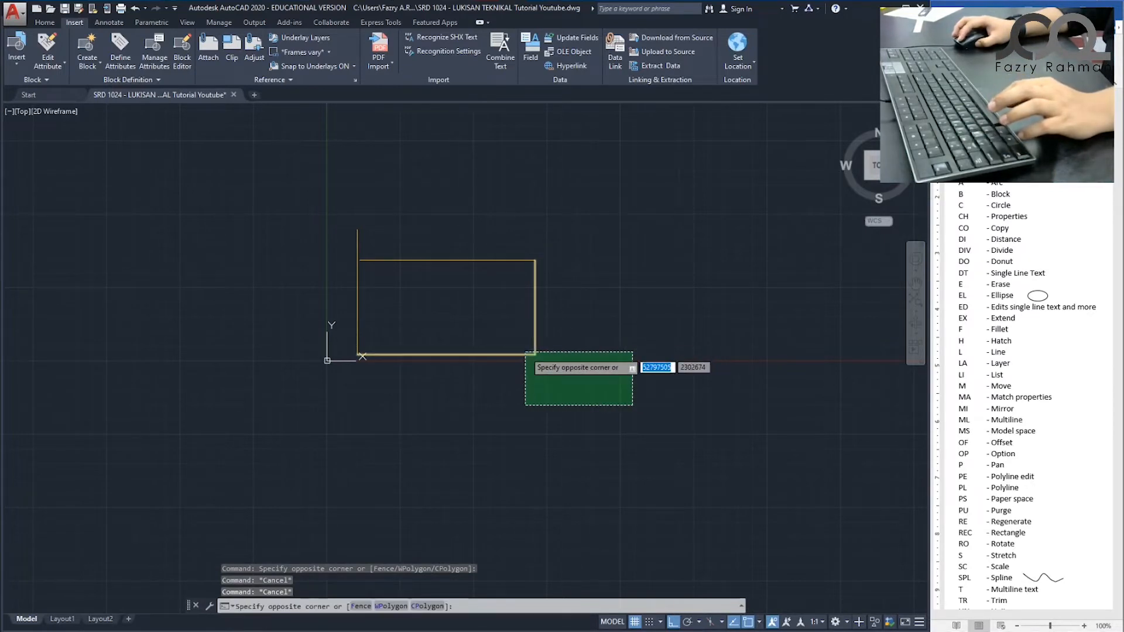
click(531, 345)
key(Escape)
Try a window lasso near the outline's upper-left end and a crossing lasso over its lower-right corner, and clear the selection.
mouse_move(270, 211)
mouse_down()
mouse_move(324, 327)
mouse_move(303, 232)
mouse_up()
mouse_move(621, 401)
mouse_down()
mouse_move(539, 306)
mouse_move(476, 306)
mouse_up()
key(Escape)
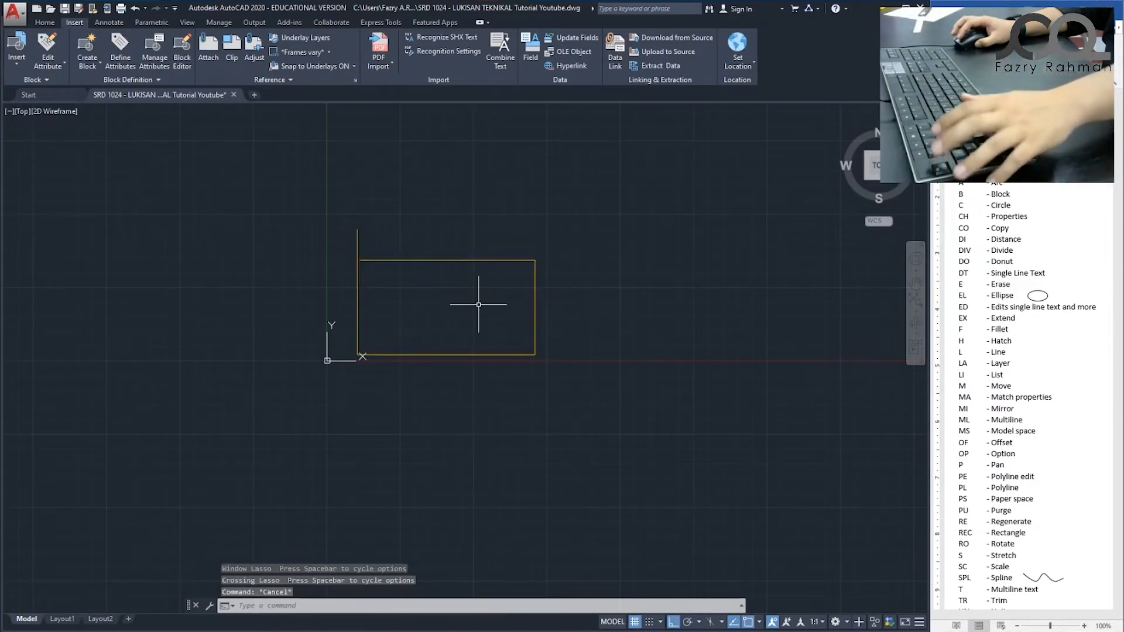
key(Escape)
key(Escape)
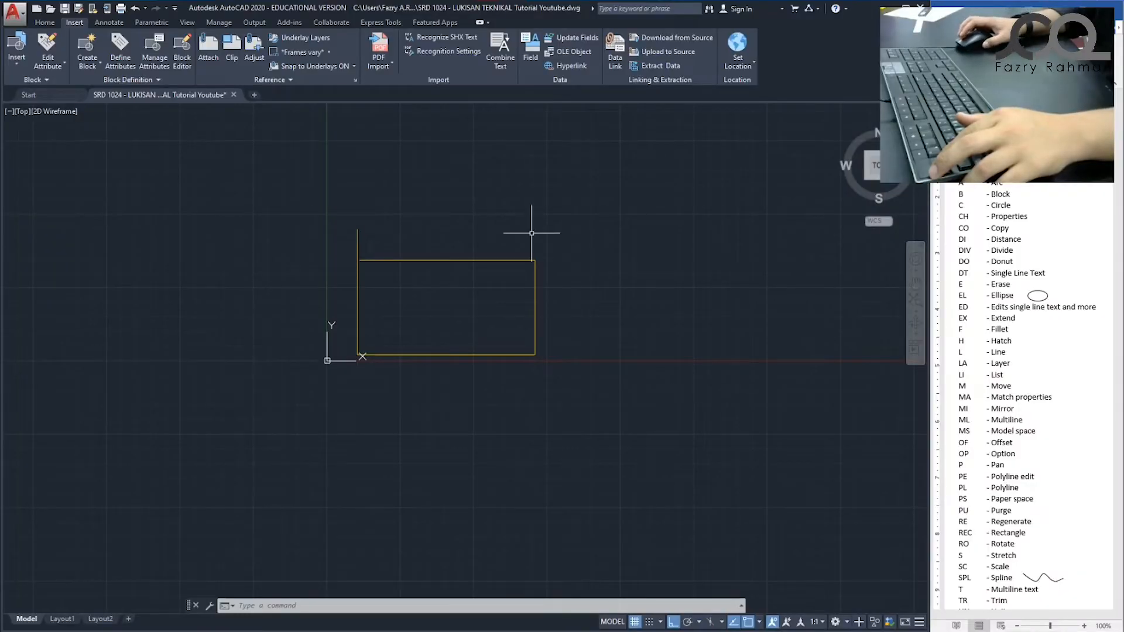
key(Escape)
key(Escape)
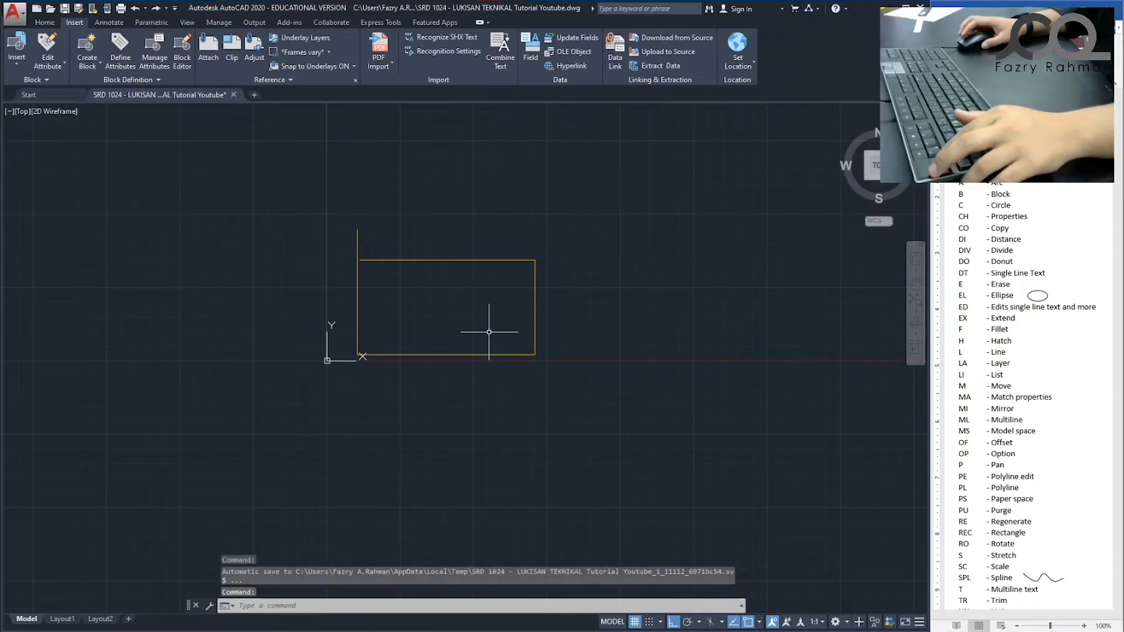
Erase the outline's left vertical line with the Erase command by enclosing only that line in a window selection.
scroll(429, 269, up, 4)
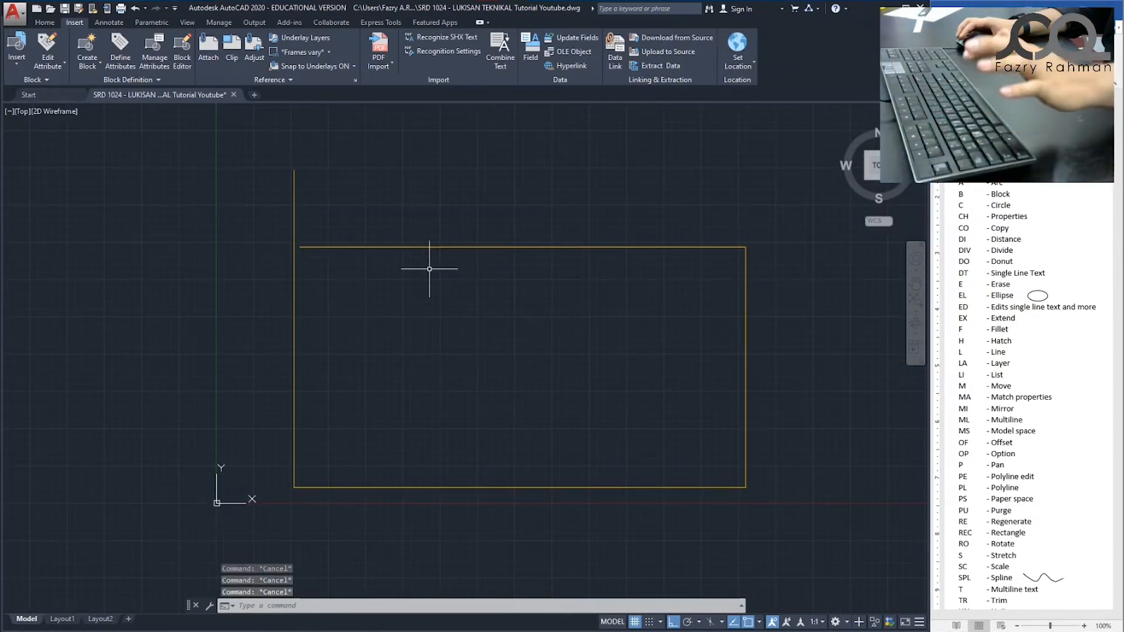
scroll(1024, 410, up, 1)
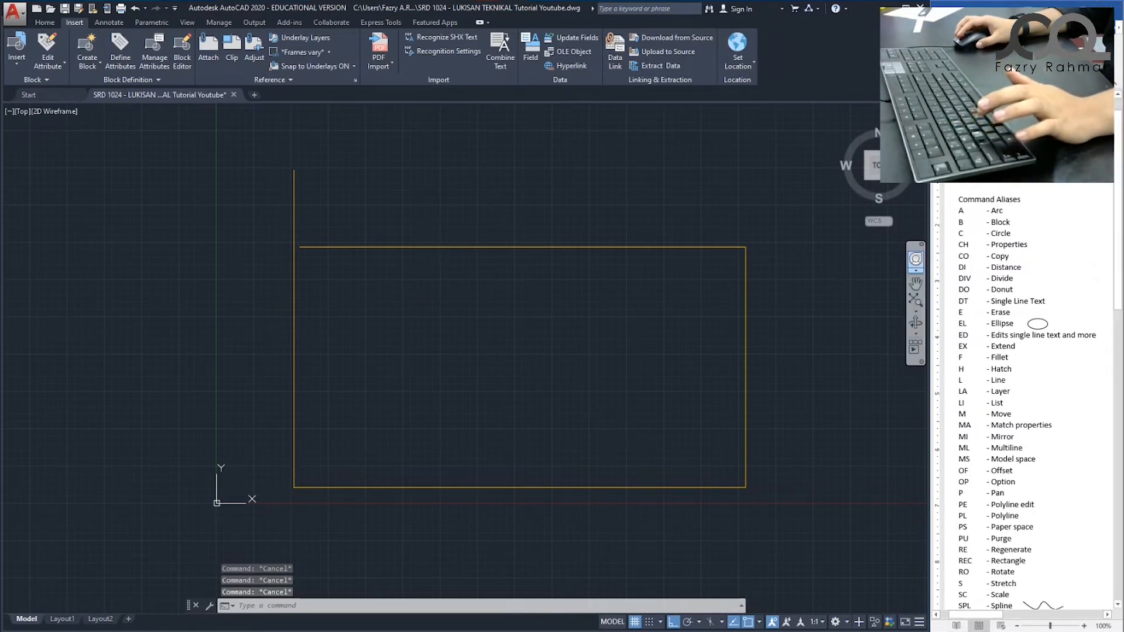
scroll(1024, 398, down, 1)
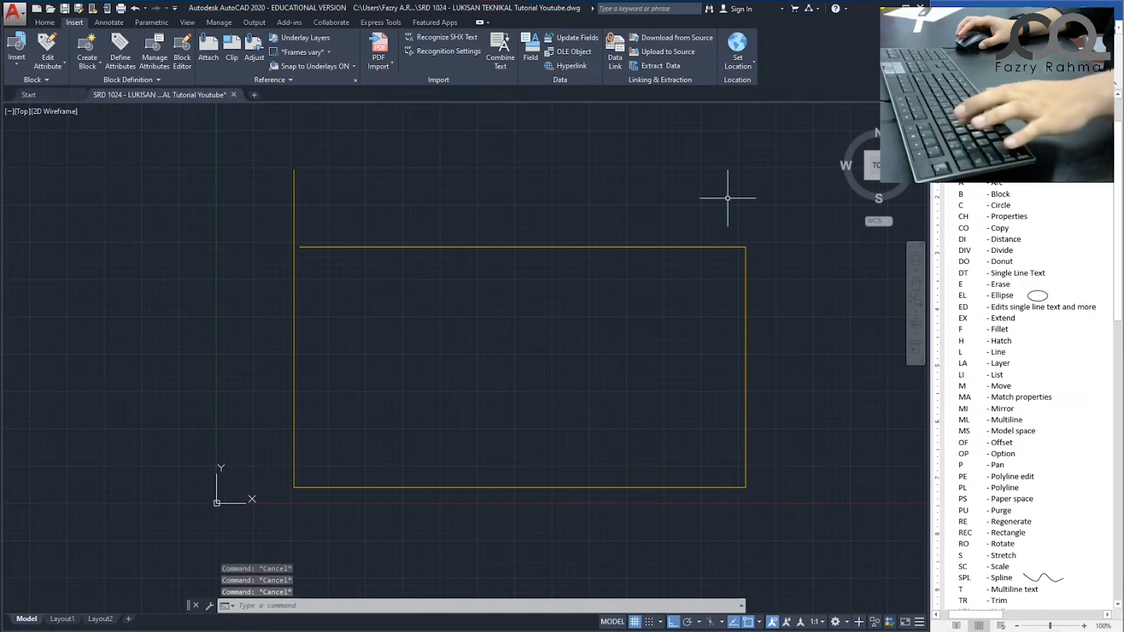
key(Return)
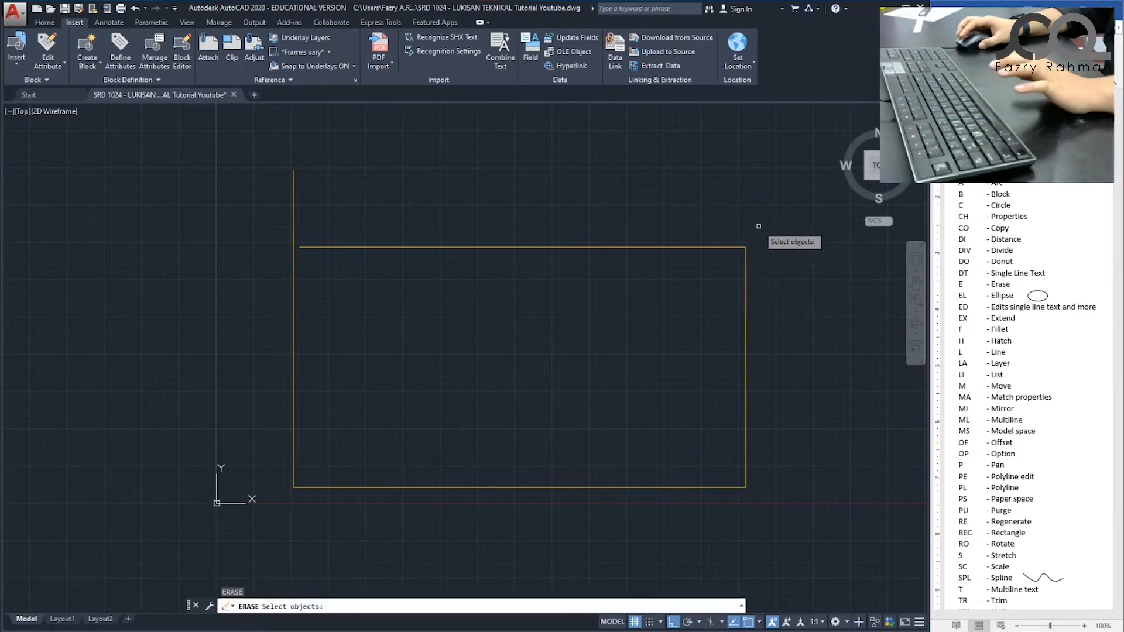
drag(211, 124, 407, 550)
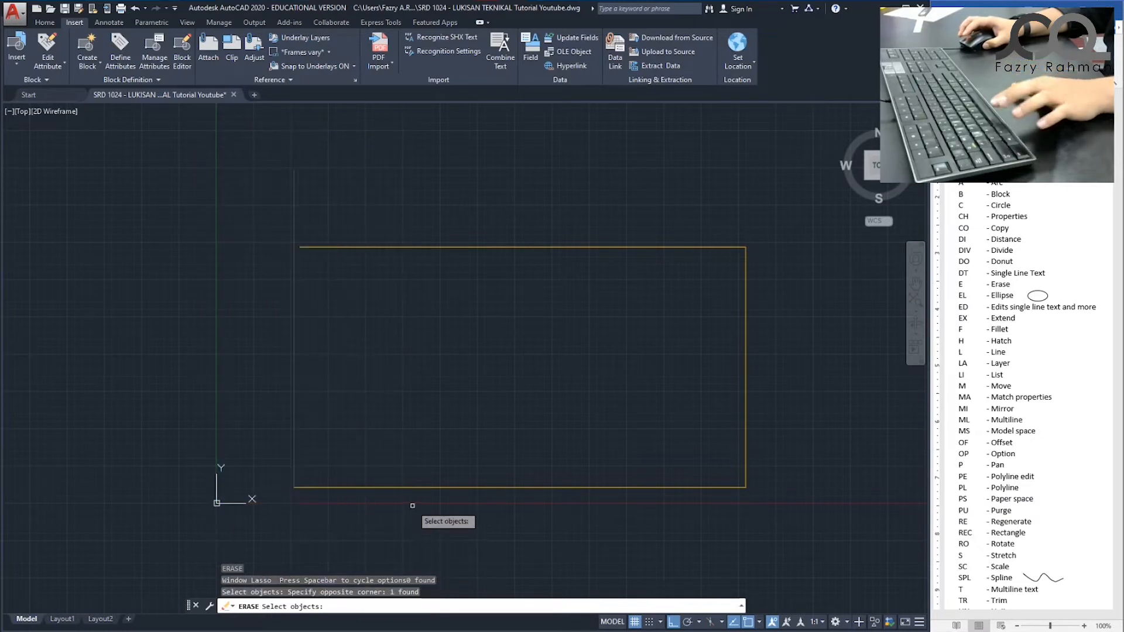
key(Return)
key(Escape)
key(Escape)
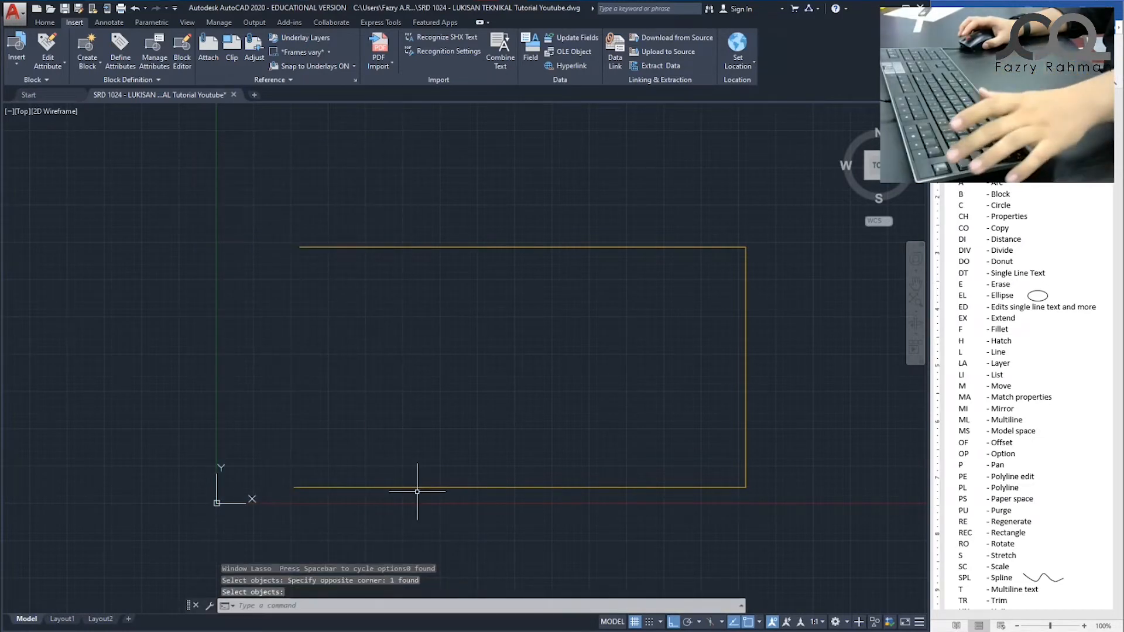
Erase the three remaining outline lines with the Erase command by enclosing them in one window selection.
text(e)
key(Return)
click(269, 176)
click(835, 532)
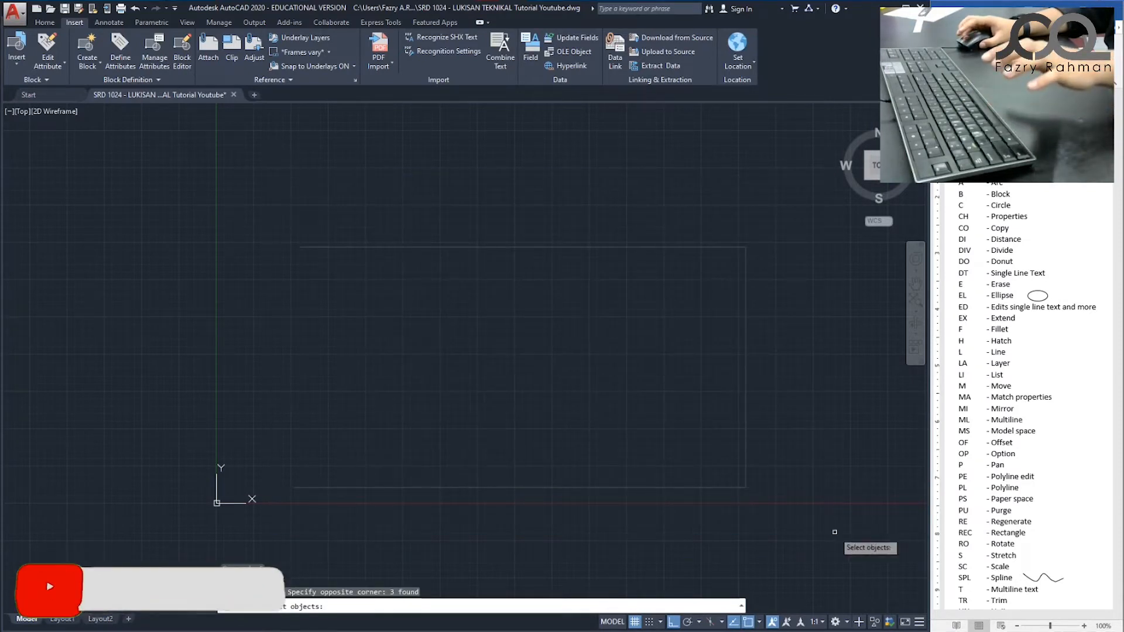
key(Return)
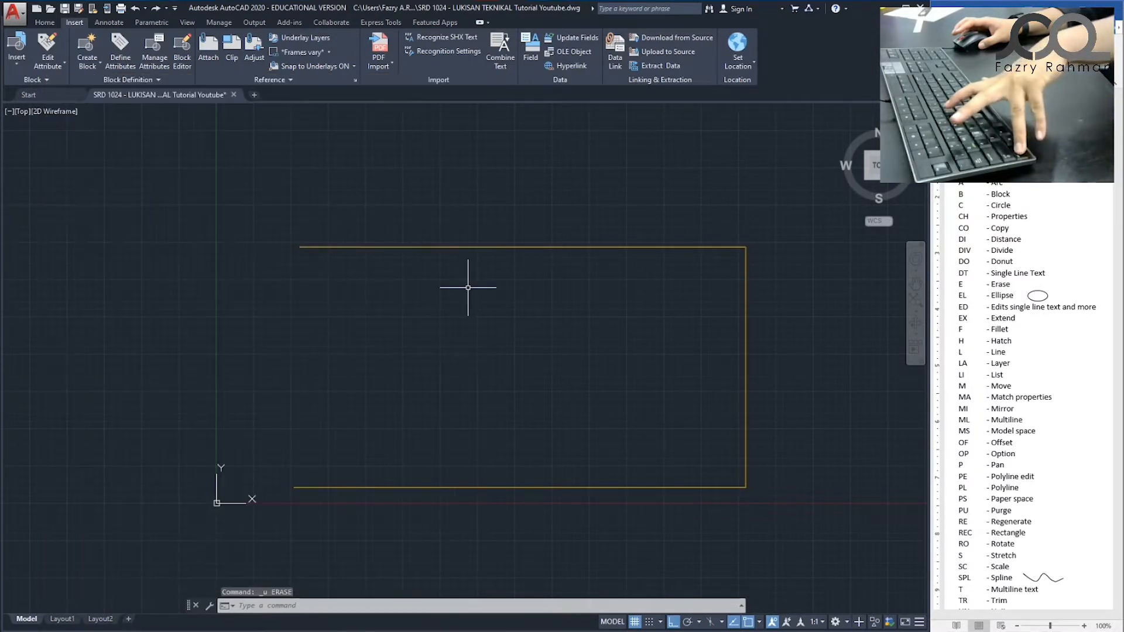
Redo the undone erasure of the three lines, and undo it once more.
key(ctrl+y)
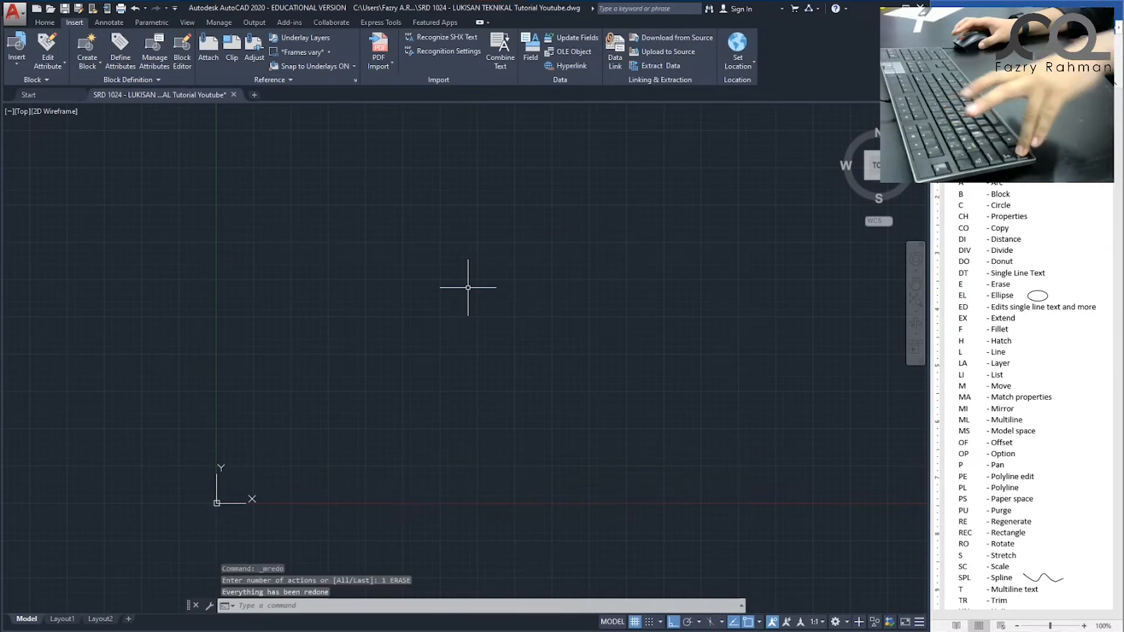
key(ctrl+z)
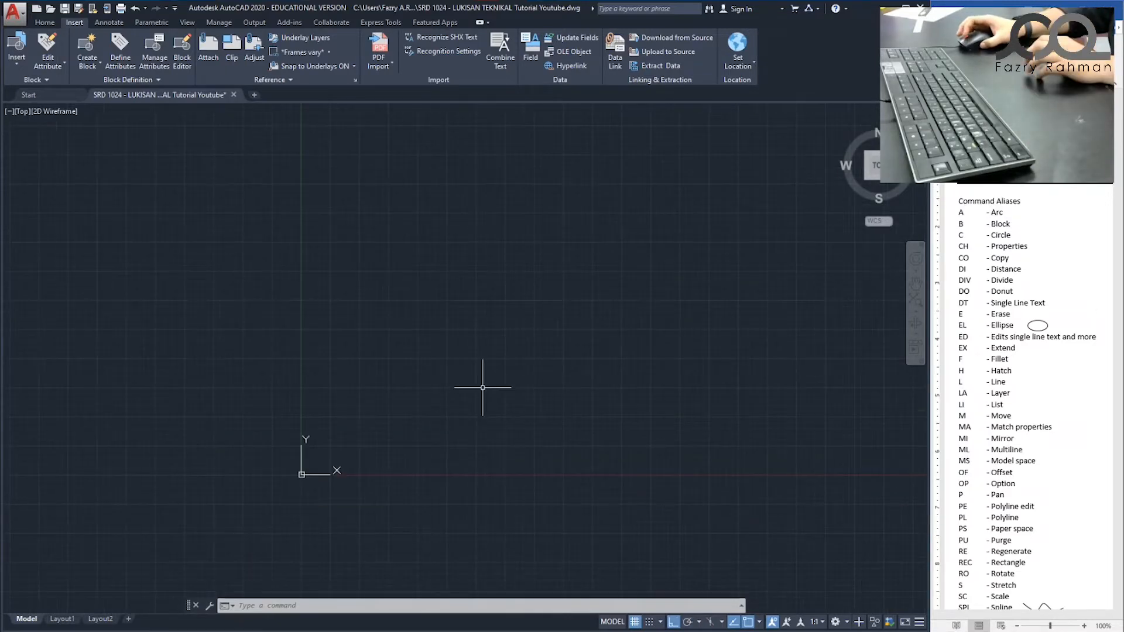
scroll(584, 397, up, 2)
middle_drag(571, 382, 497, 411)
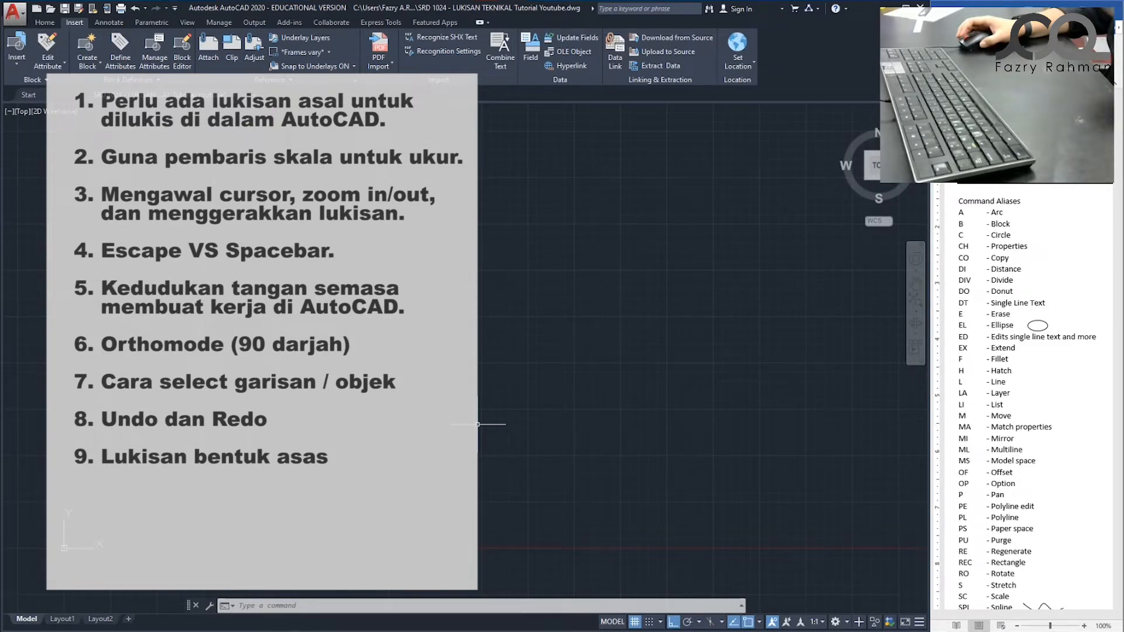
Draw a single horizontal line 2000 long with the Line command in the empty drawing area.
key(Escape)
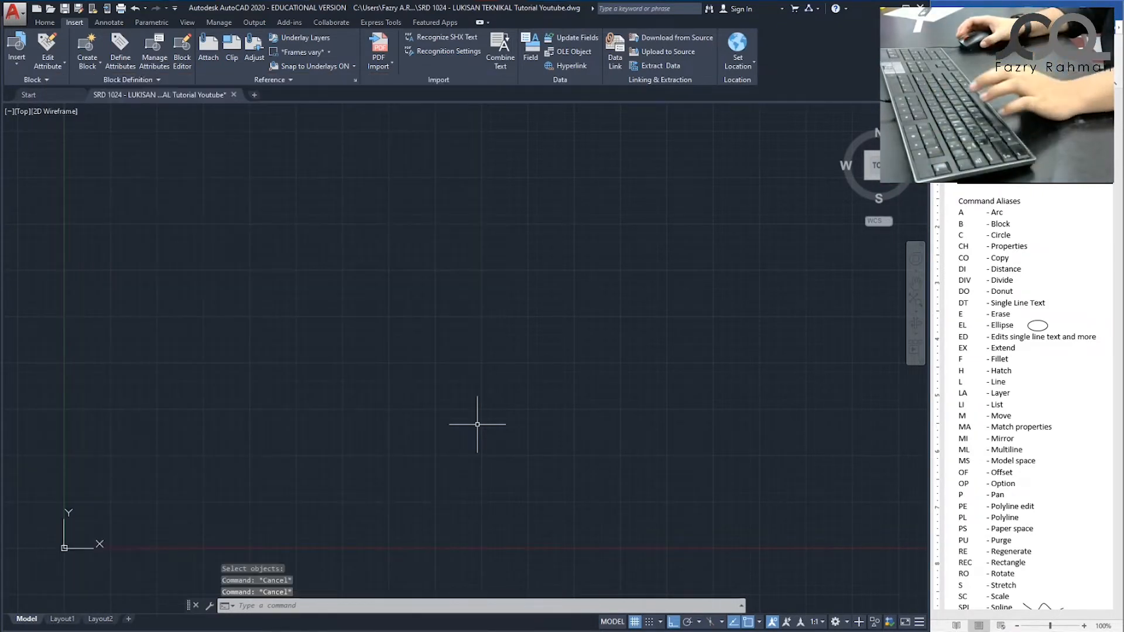
text(L)
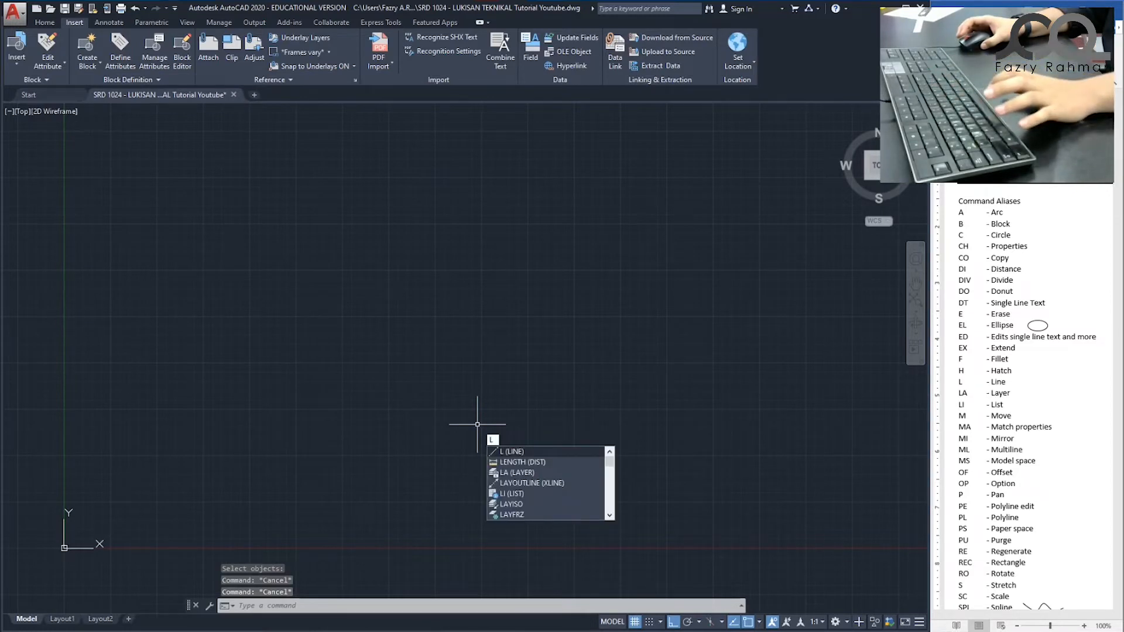
key(Return)
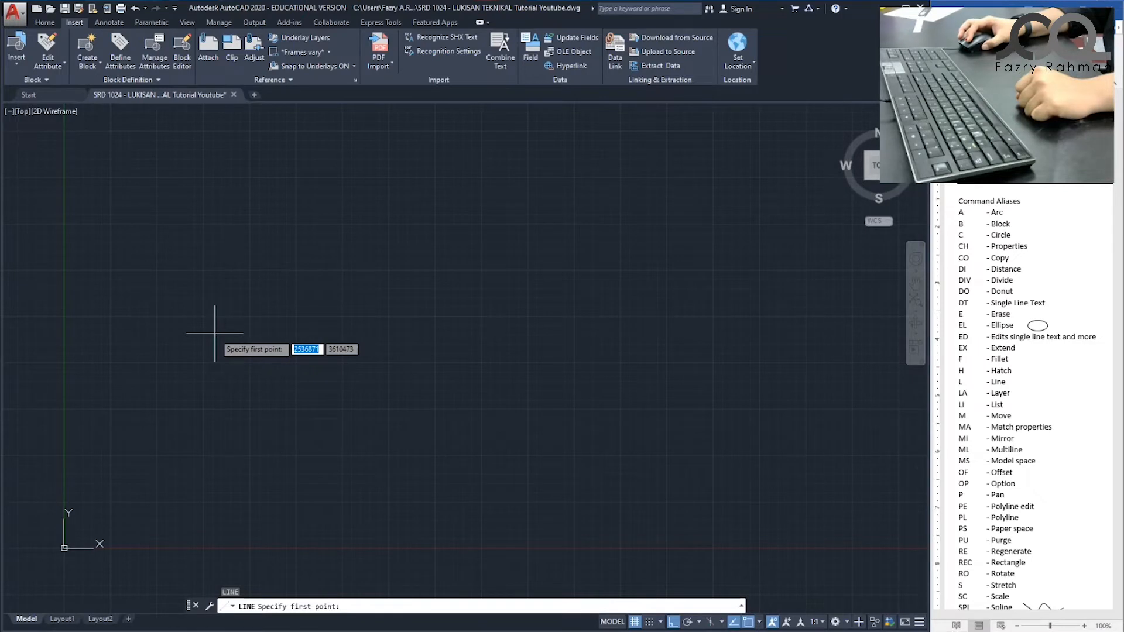
click(215, 334)
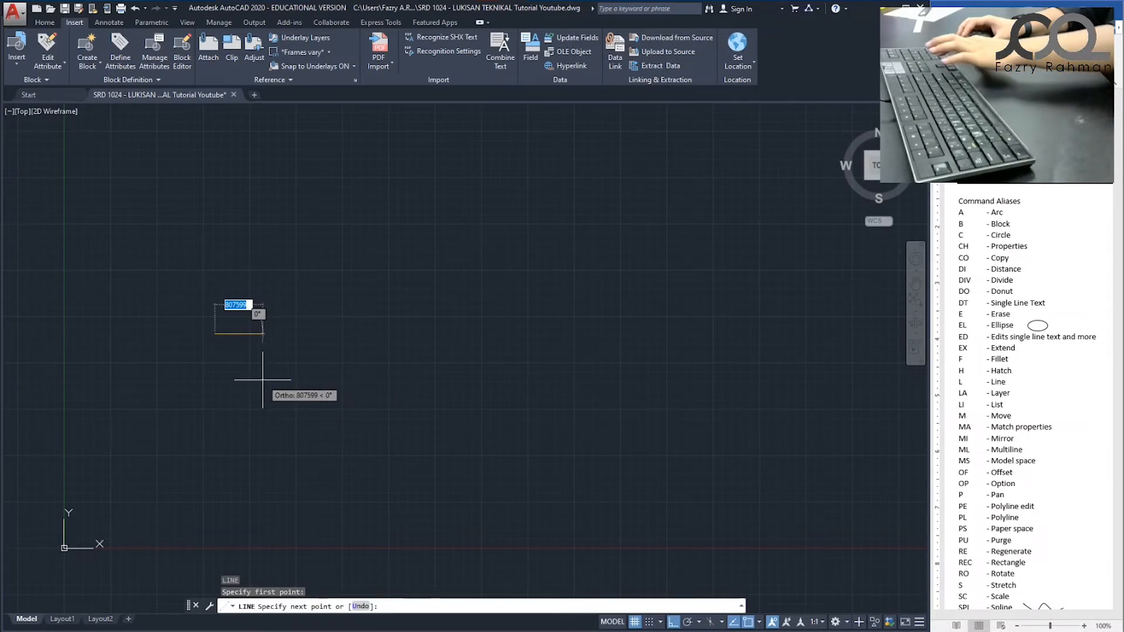
text(2000)
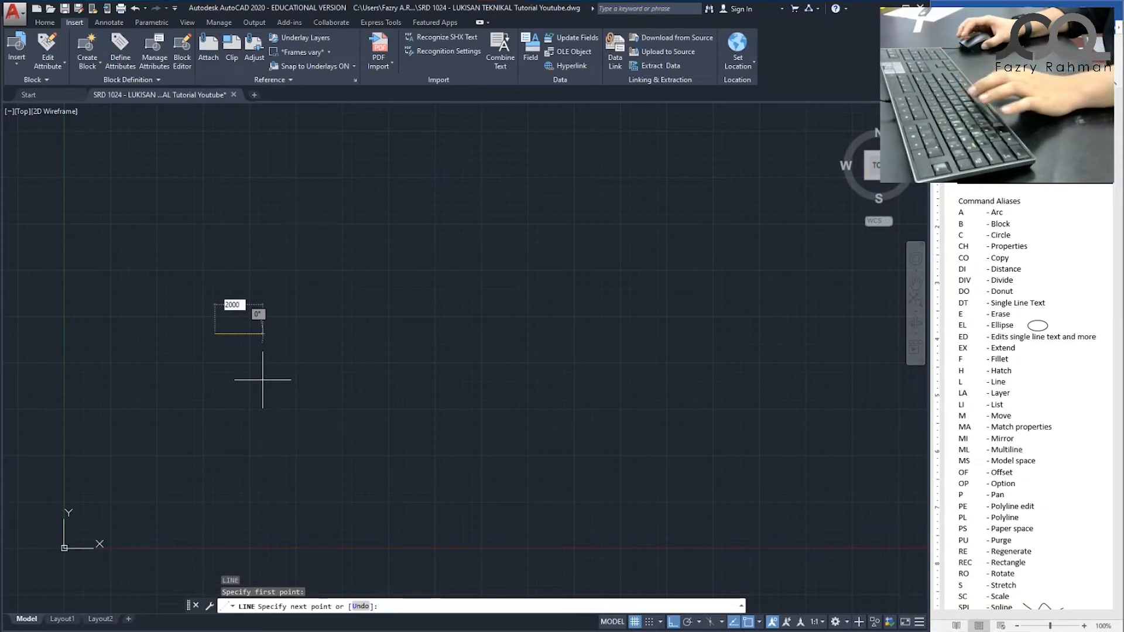
key(Return)
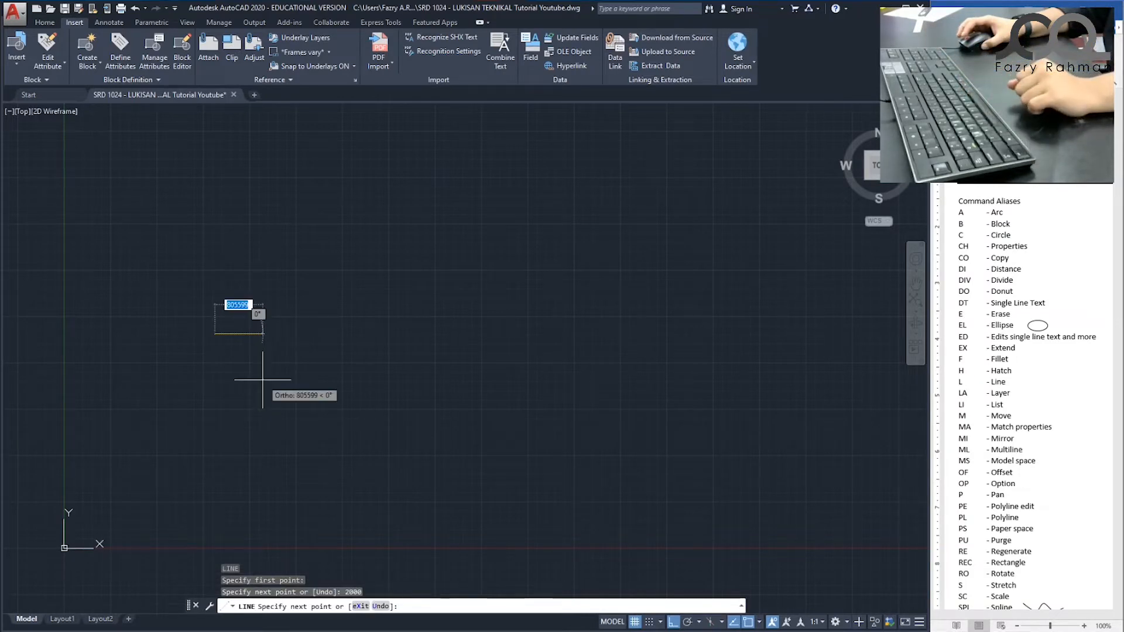
key(Escape)
key(Escape)
key(Escape)
key(Escape)
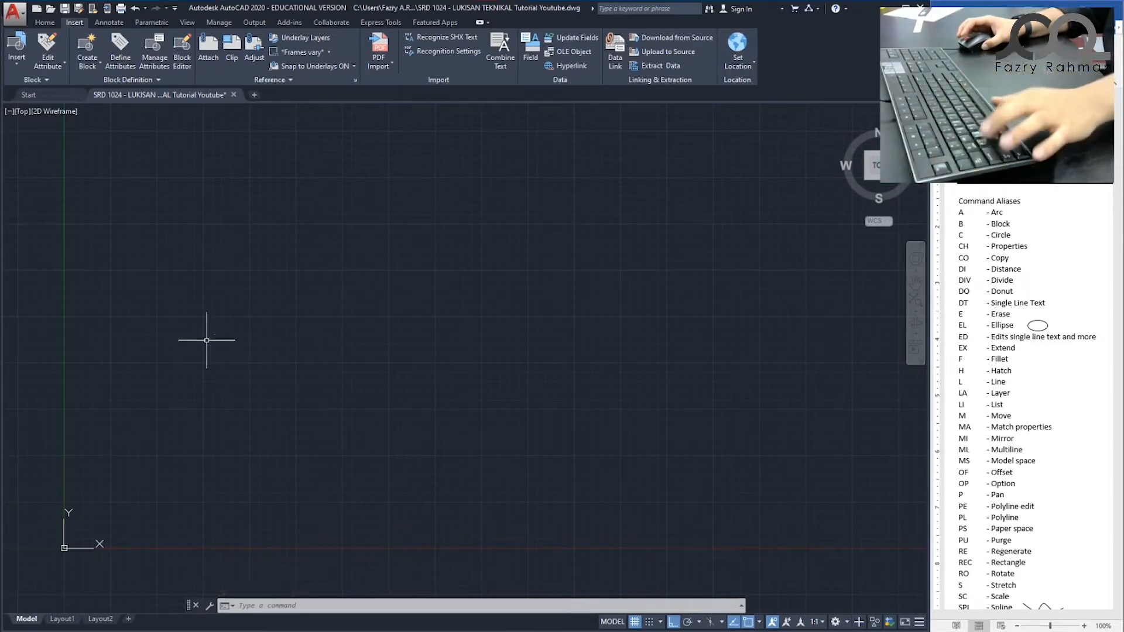
Dimension the length of the new horizontal line, placing the dimension above it.
key(Return)
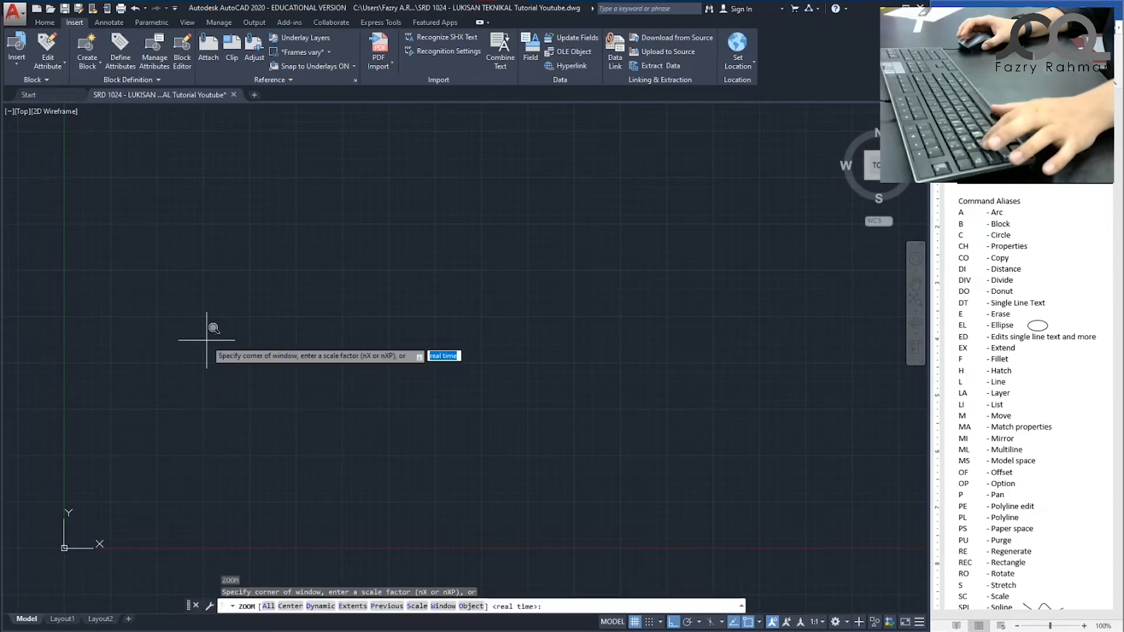
text(a)
key(Return)
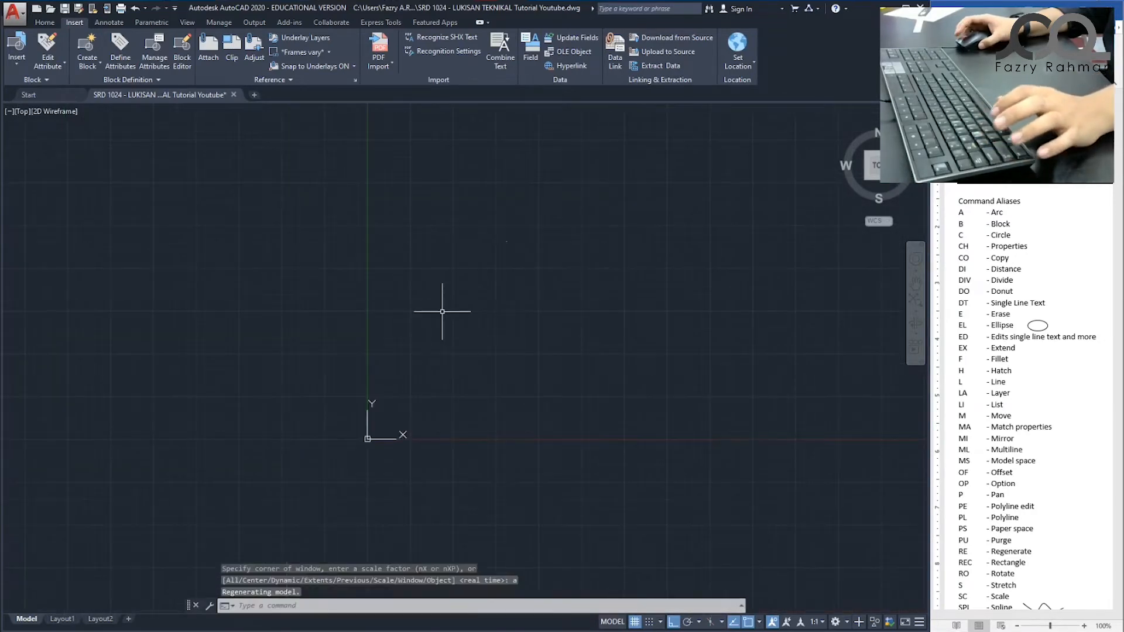
key(Escape)
key(Escape)
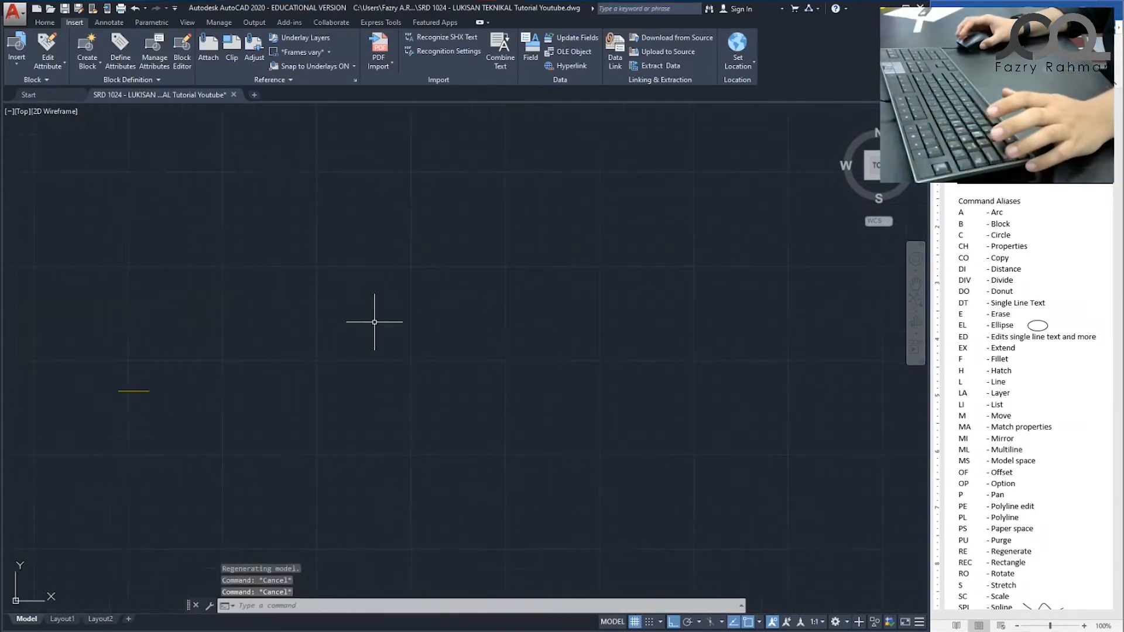
scroll(297, 372, up, 8)
scroll(335, 349, up, 4)
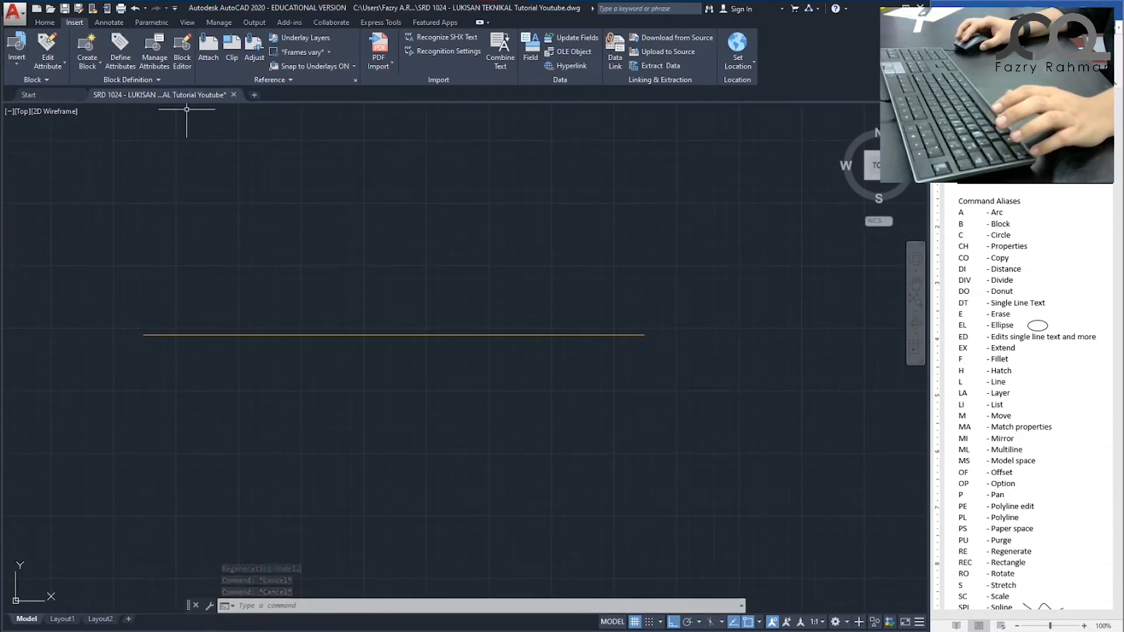
click(44, 22)
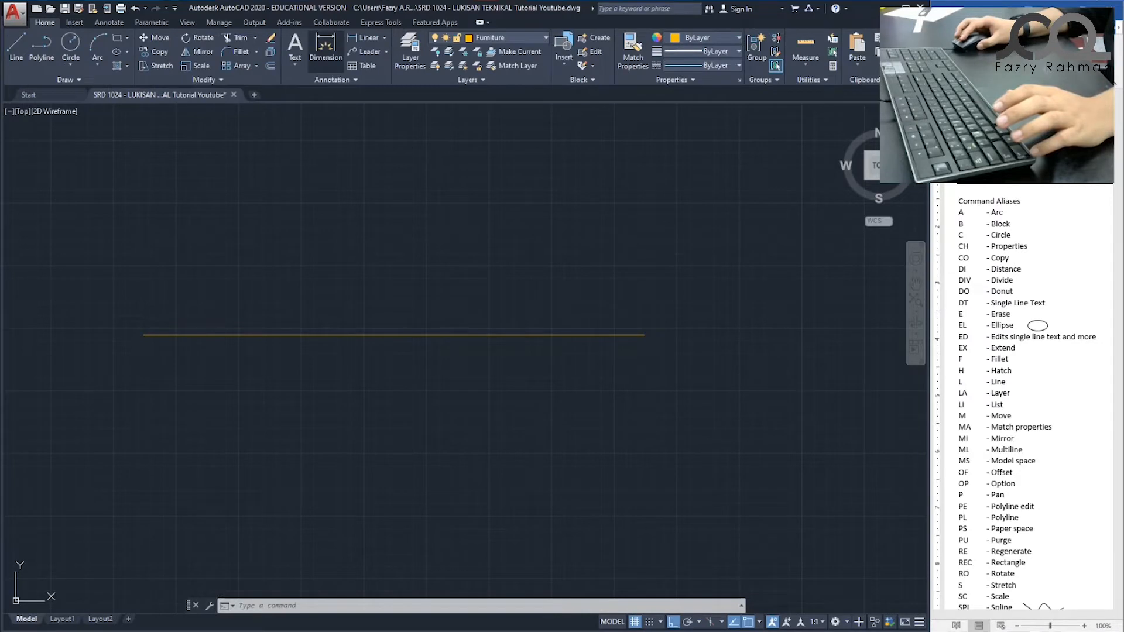
click(143, 335)
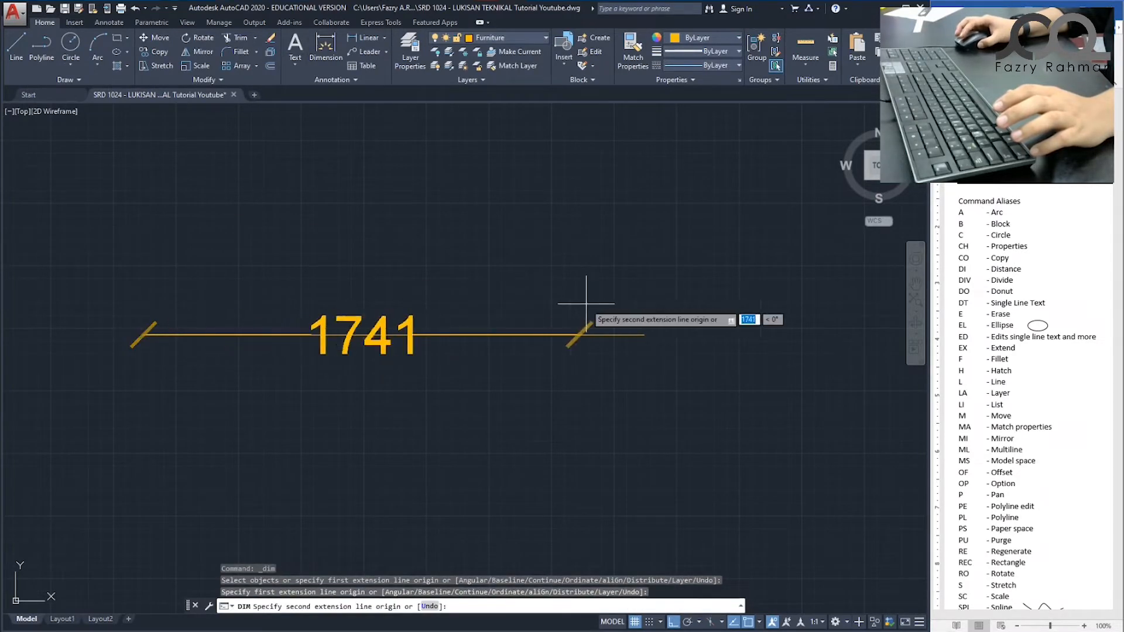
click(643, 332)
click(644, 243)
key(Escape)
key(Escape)
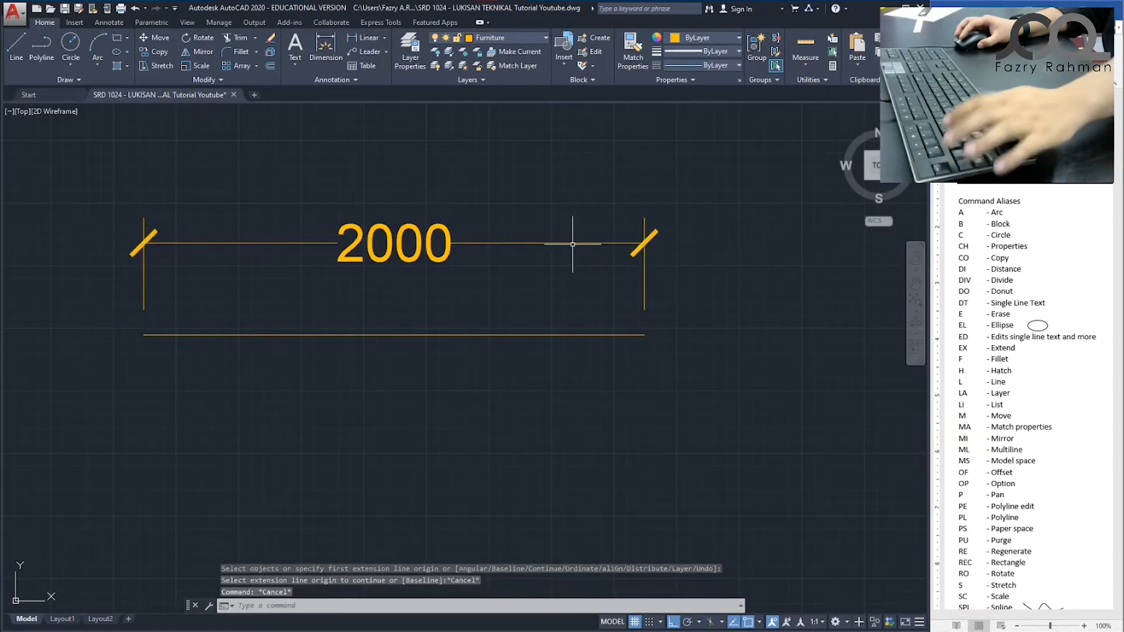
Erase the dimension above the horizontal line, keeping the line itself.
text(e)
key(space)
click(574, 245)
key(space)
click(289, 189)
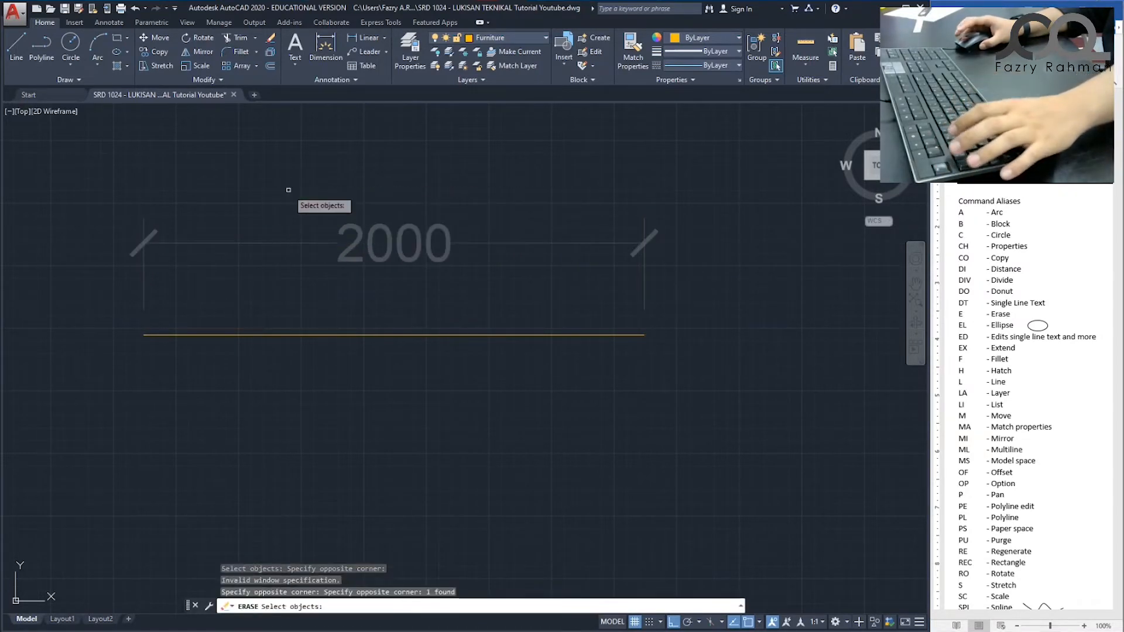
key(space)
key(Escape)
key(Escape)
key(Escape)
Draw a 2000 by 2000 square below the existing line with the Line command, closing it at its start point.
scroll(379, 233, down, 2)
middle_drag(391, 279, 378, 181)
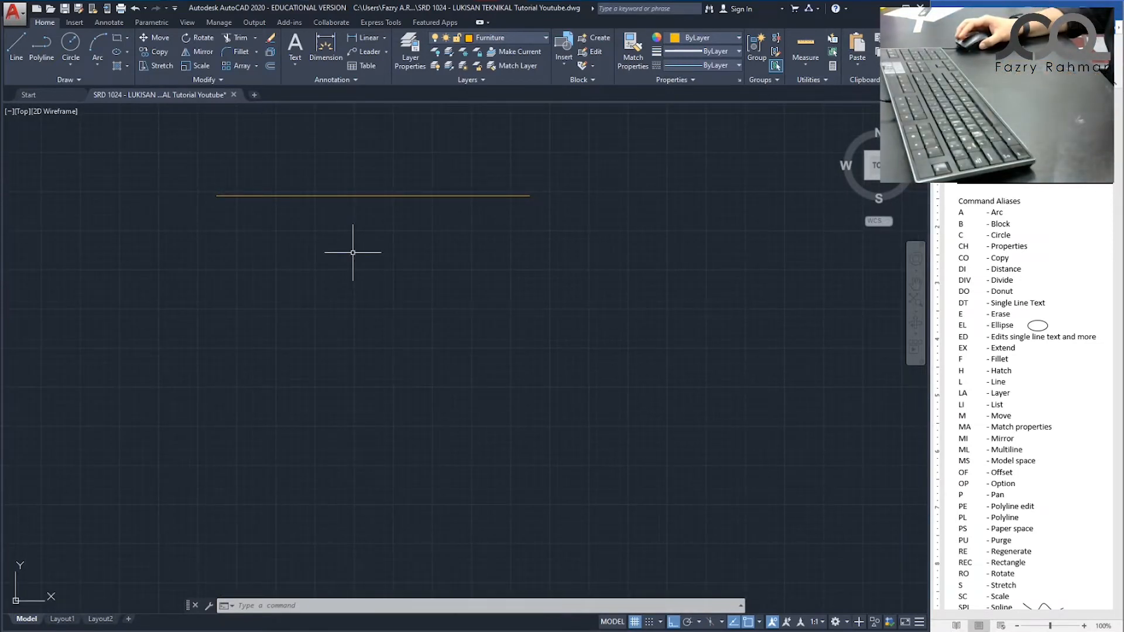
scroll(352, 252, down, 6)
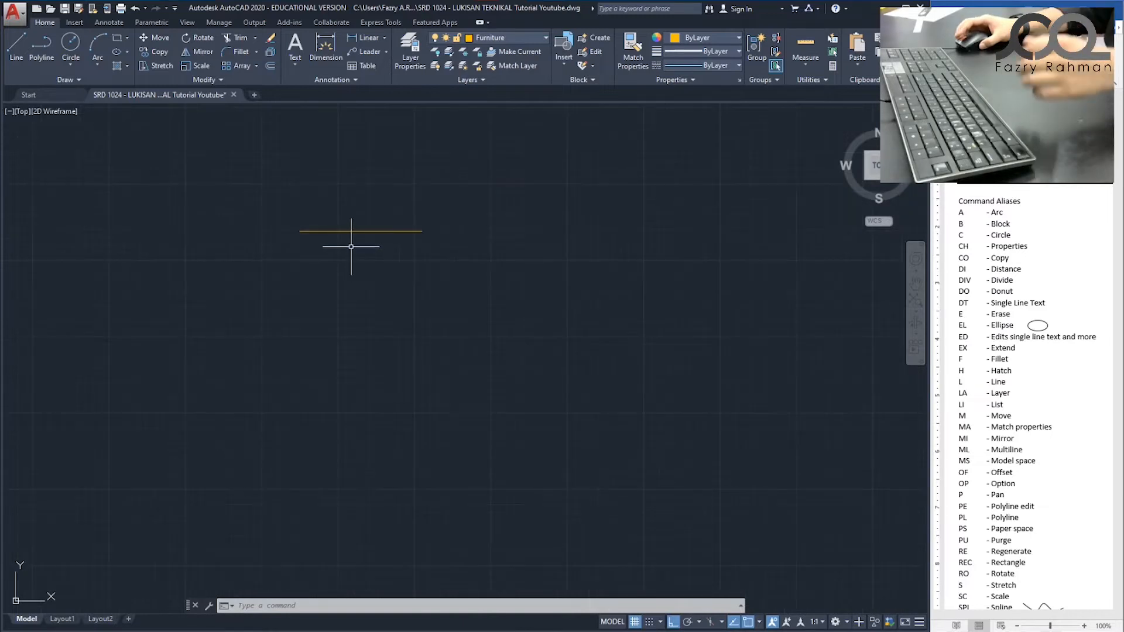
key(Escape)
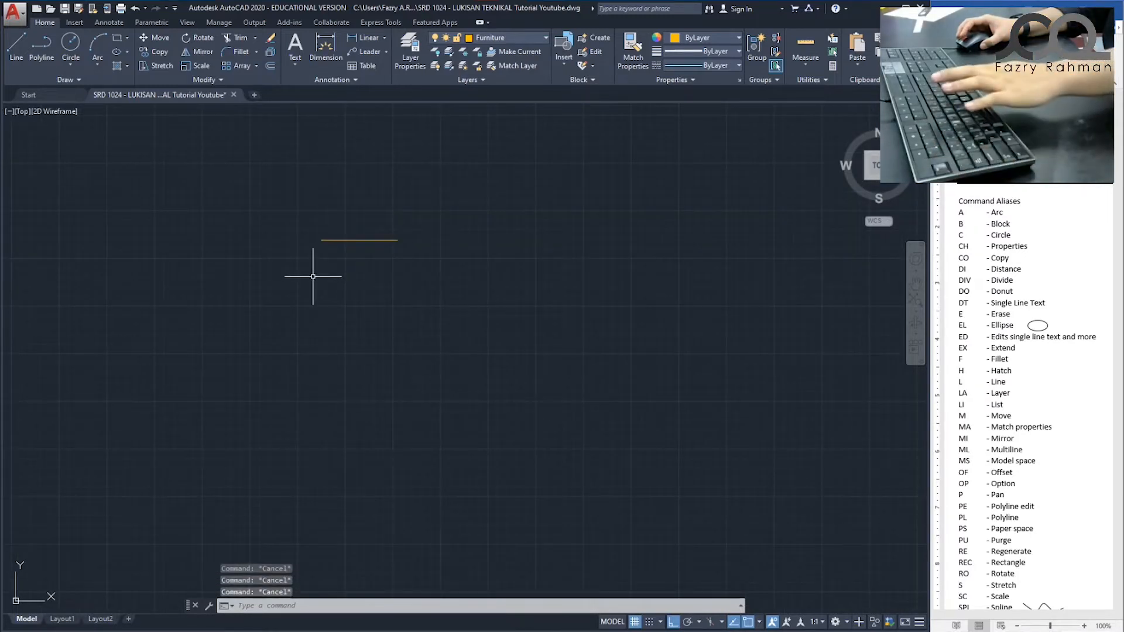
key(Return)
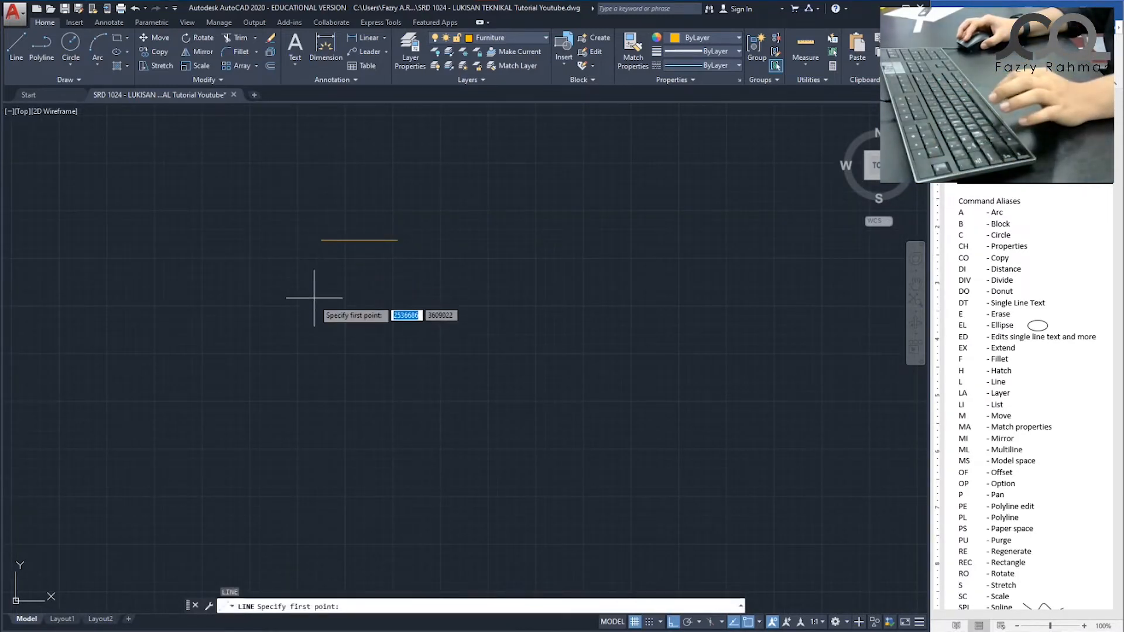
click(316, 320)
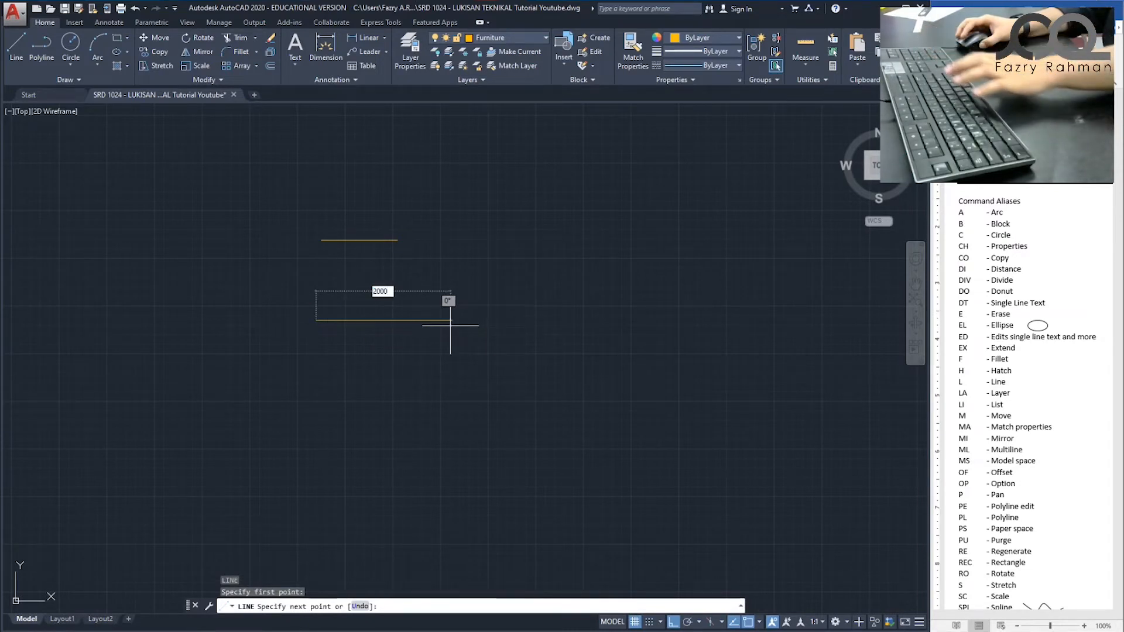
key(Return)
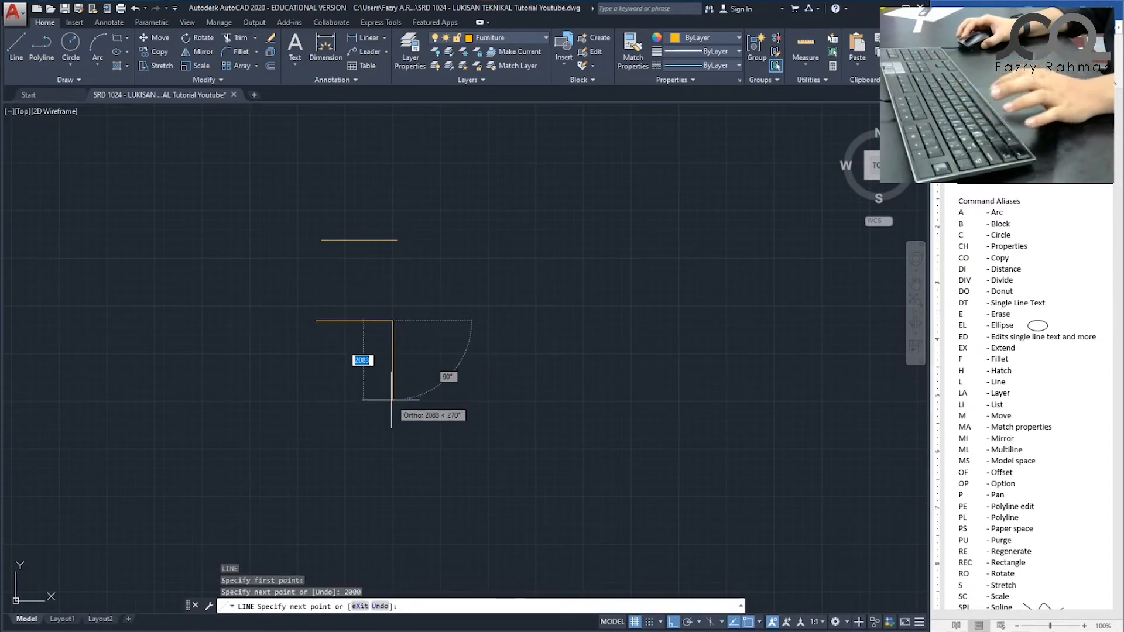
text(2)
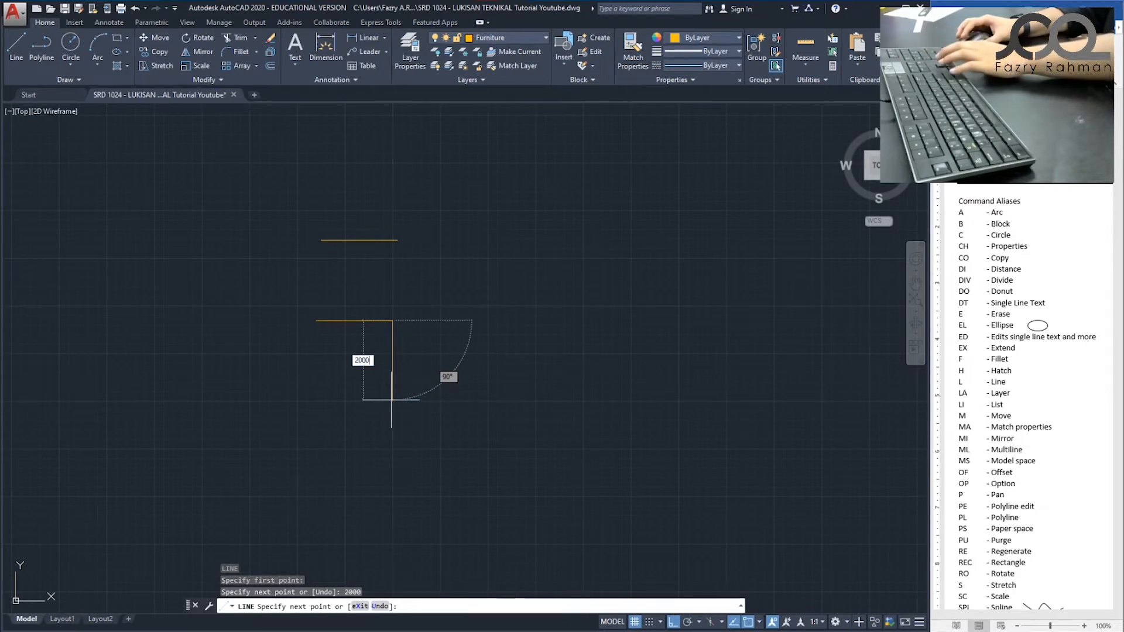
key(Return)
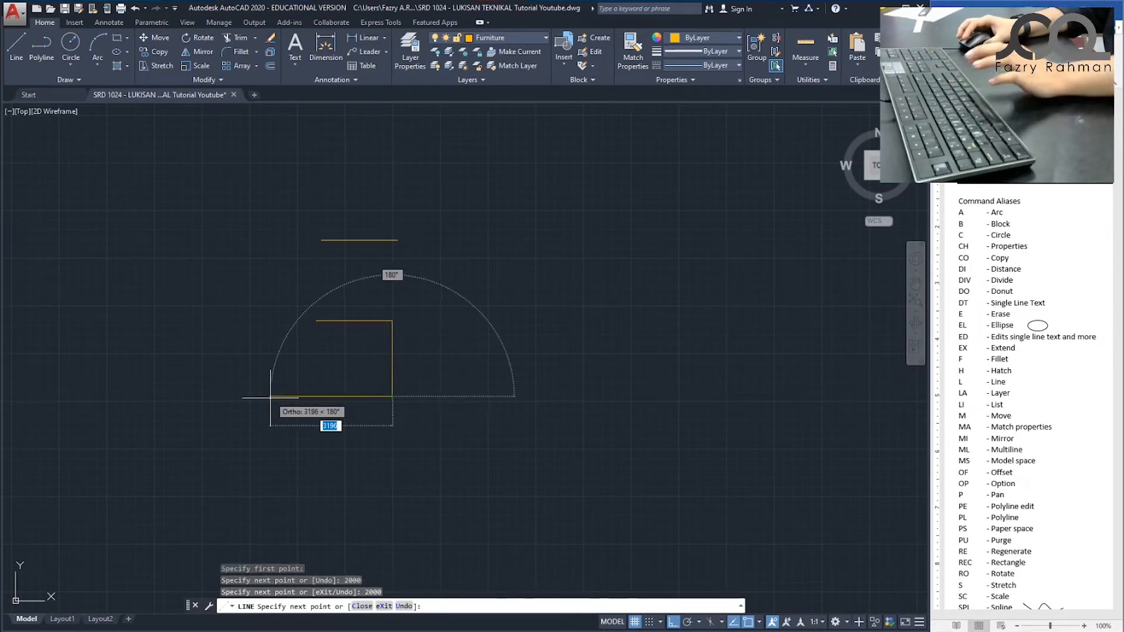
text(2)
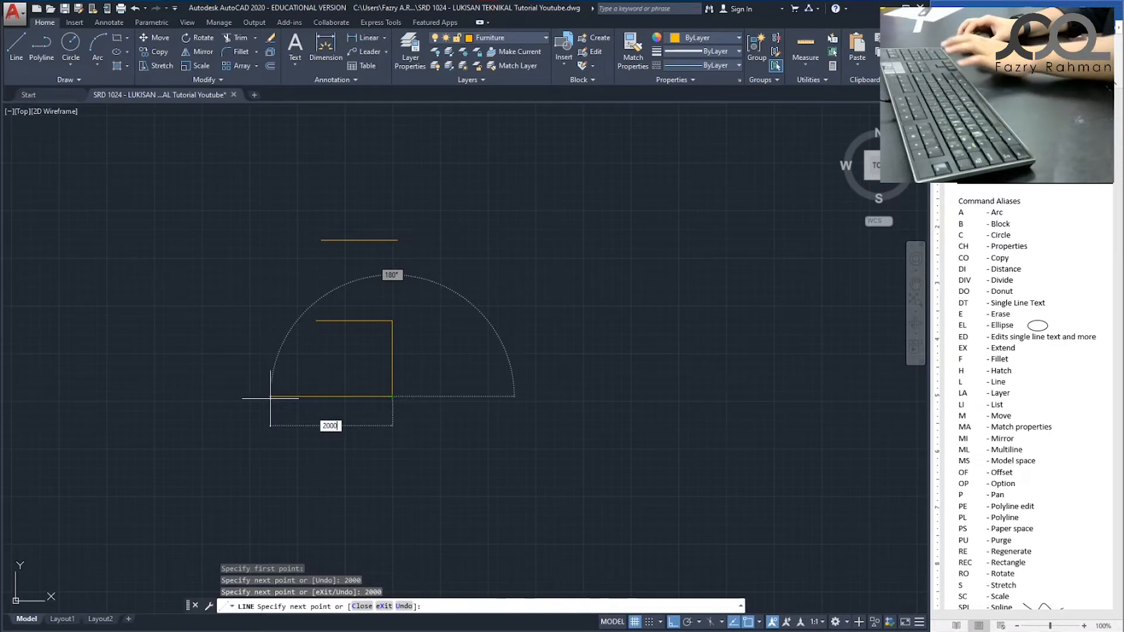
text(000)
key(Return)
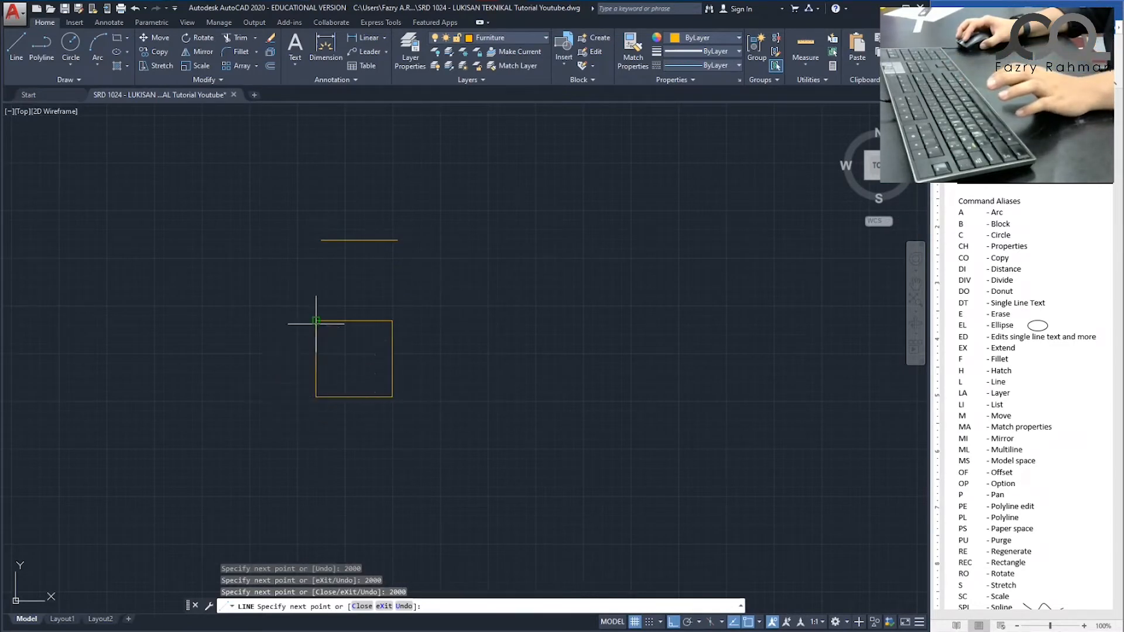
click(316, 321)
key(Escape)
key(Escape)
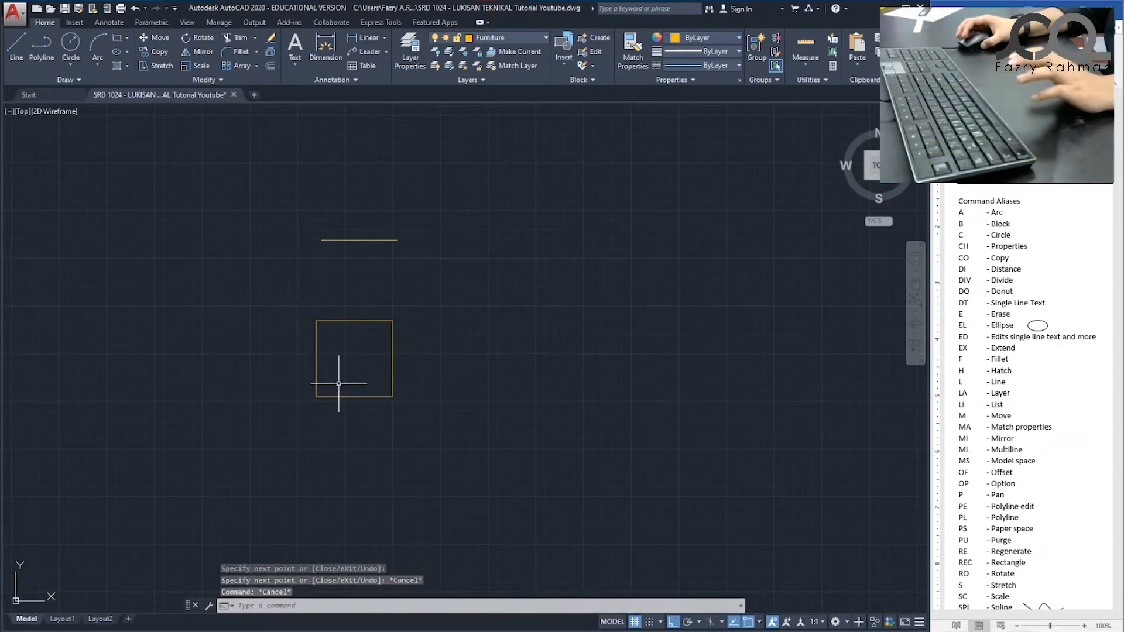
Fillet the square's upper-left corner with a radius of 500.
scroll(341, 388, up, 5)
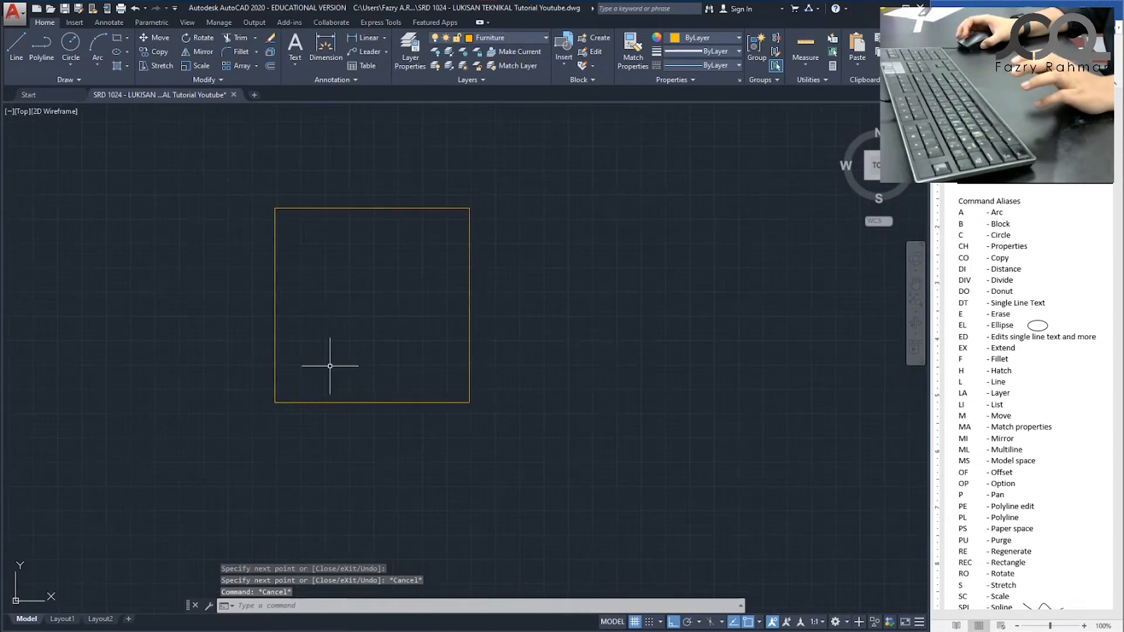
mouse_move(319, 326)
middle_down()
mouse_move(333, 331)
mouse_move(321, 359)
middle_up()
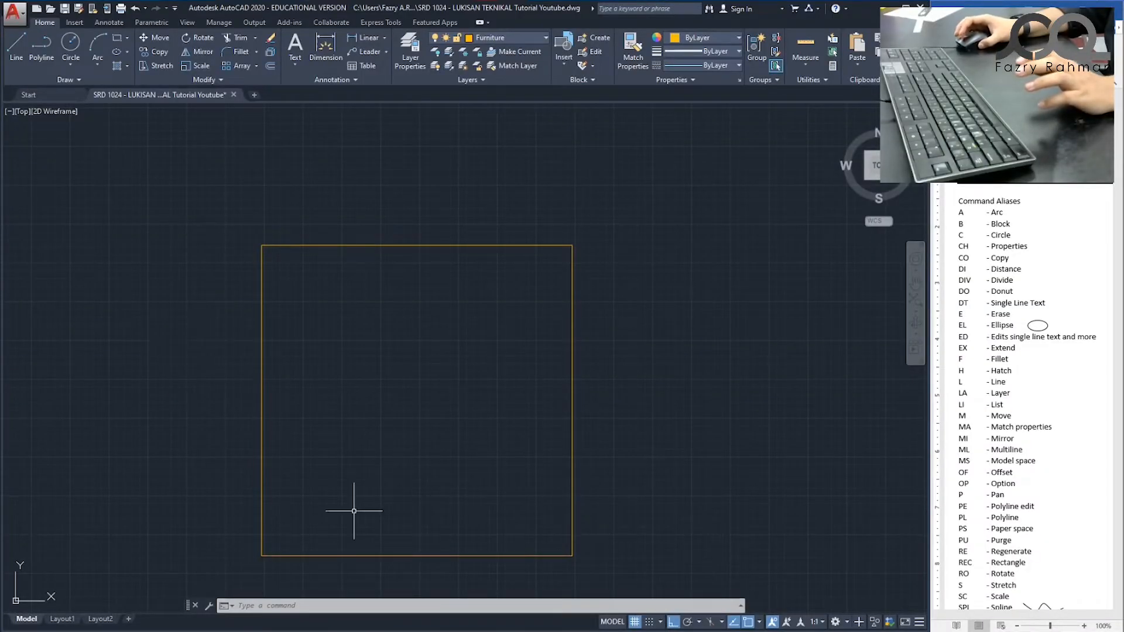
middle_drag(361, 419, 318, 353)
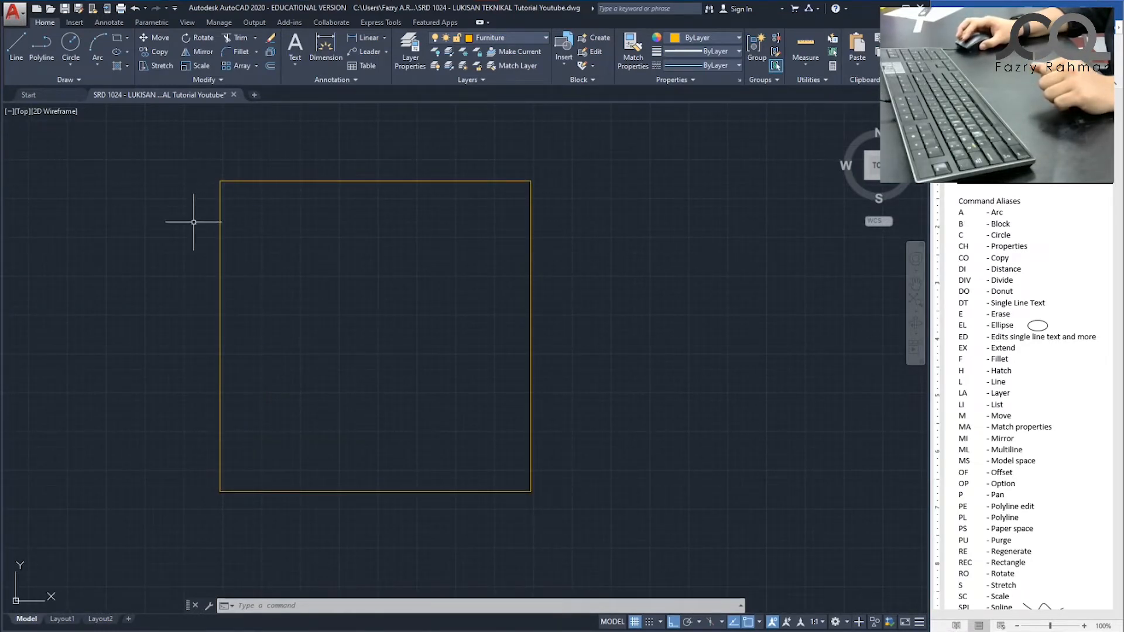
key(Escape)
key(Escape)
text(f)
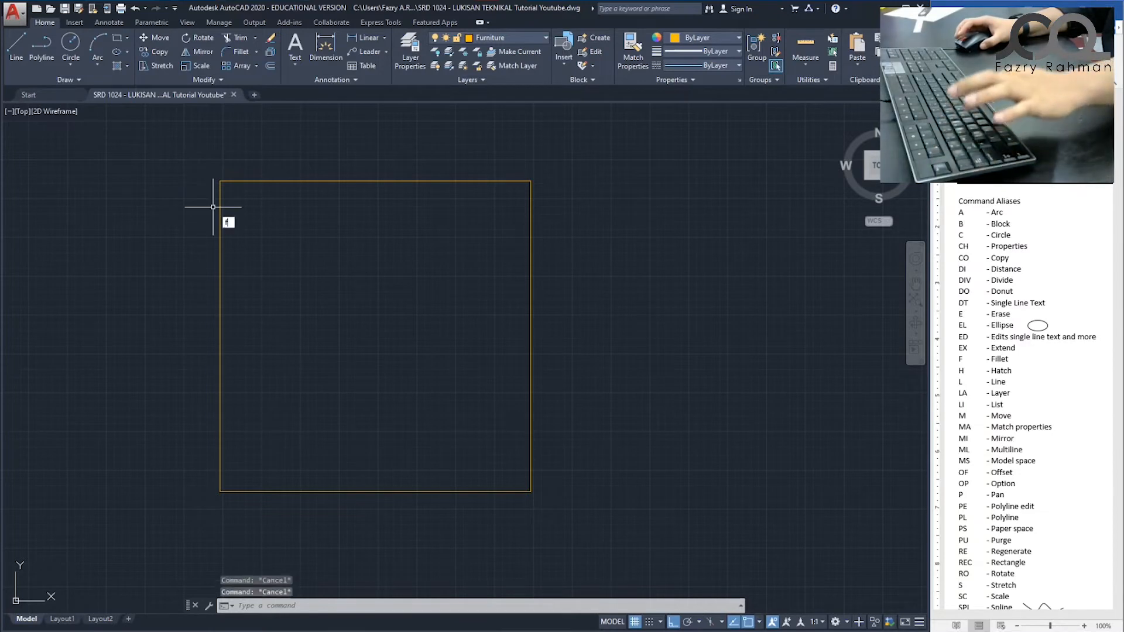
key(Return)
text(r)
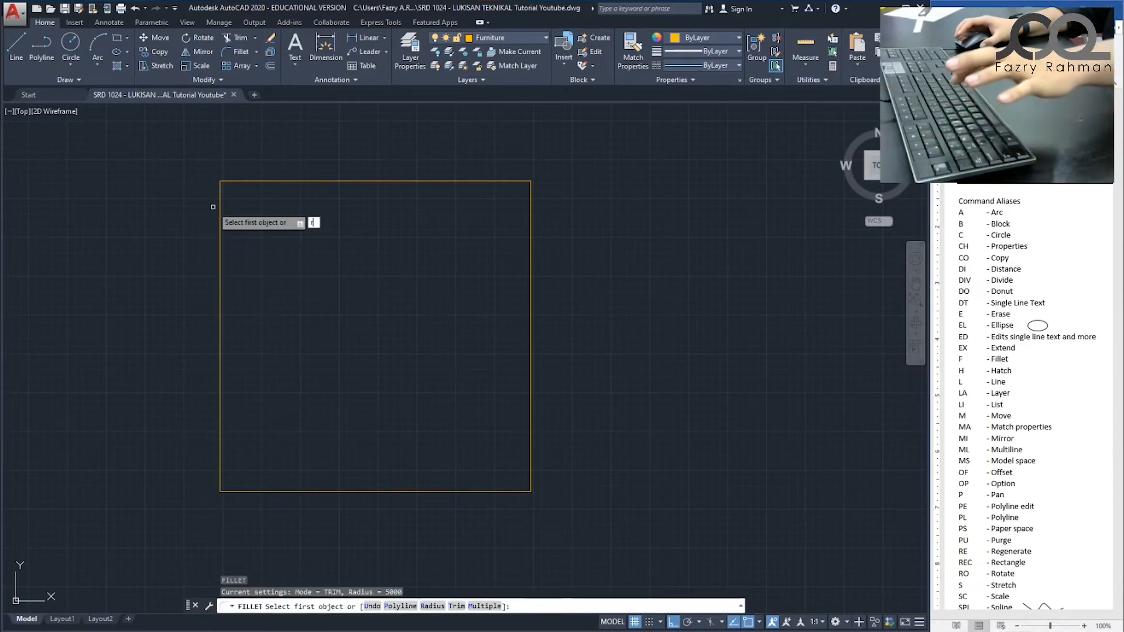
key(Return)
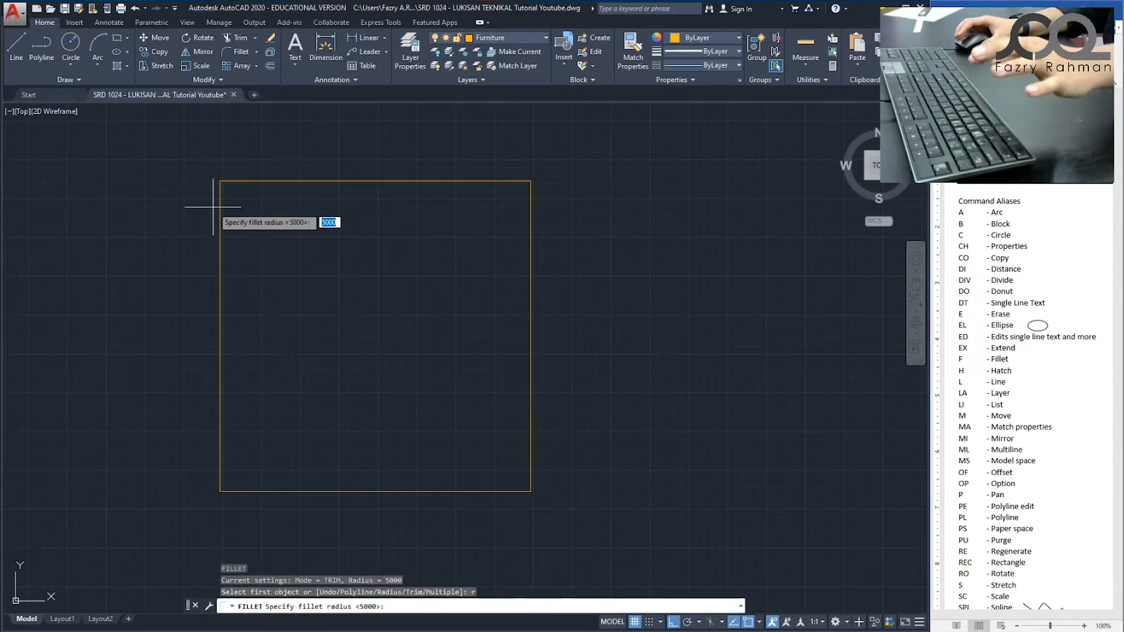
text(50)
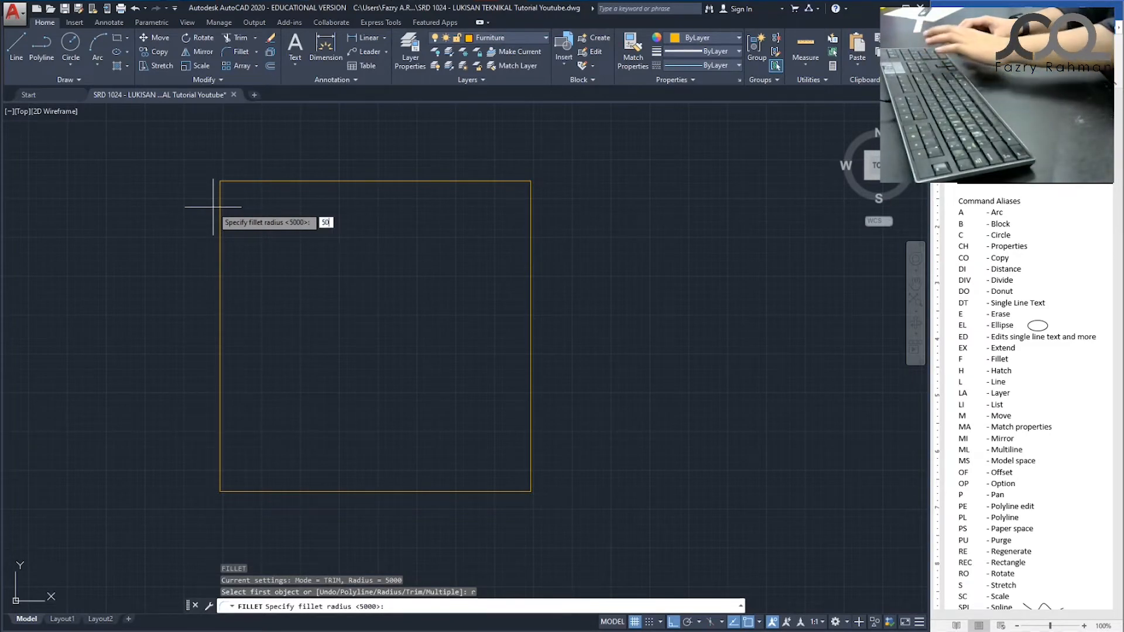
key(Return)
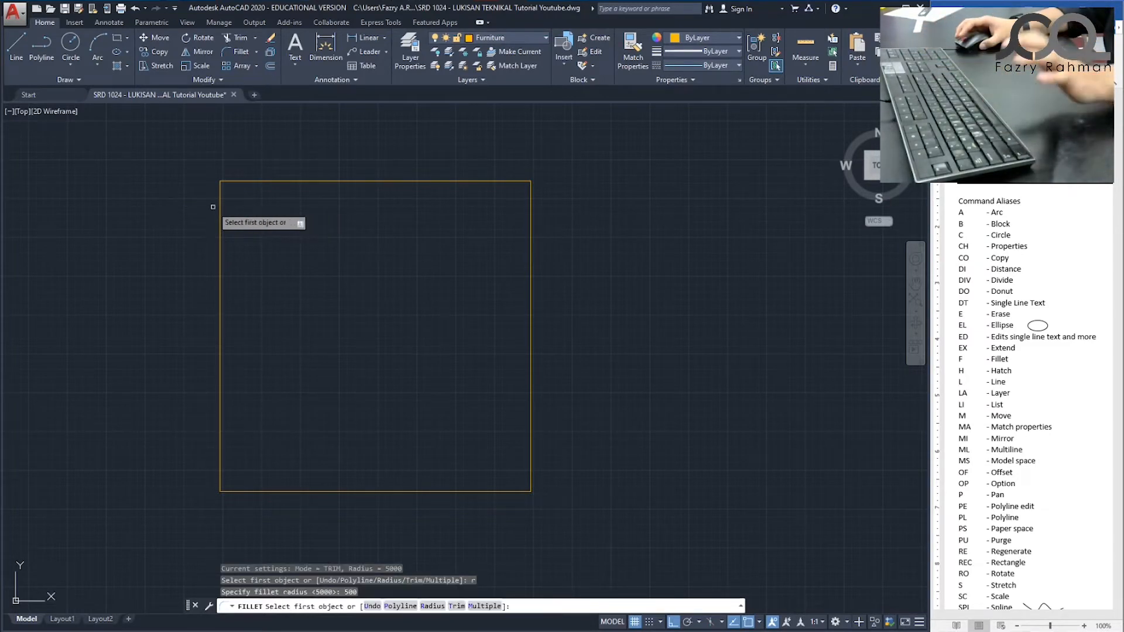
click(223, 241)
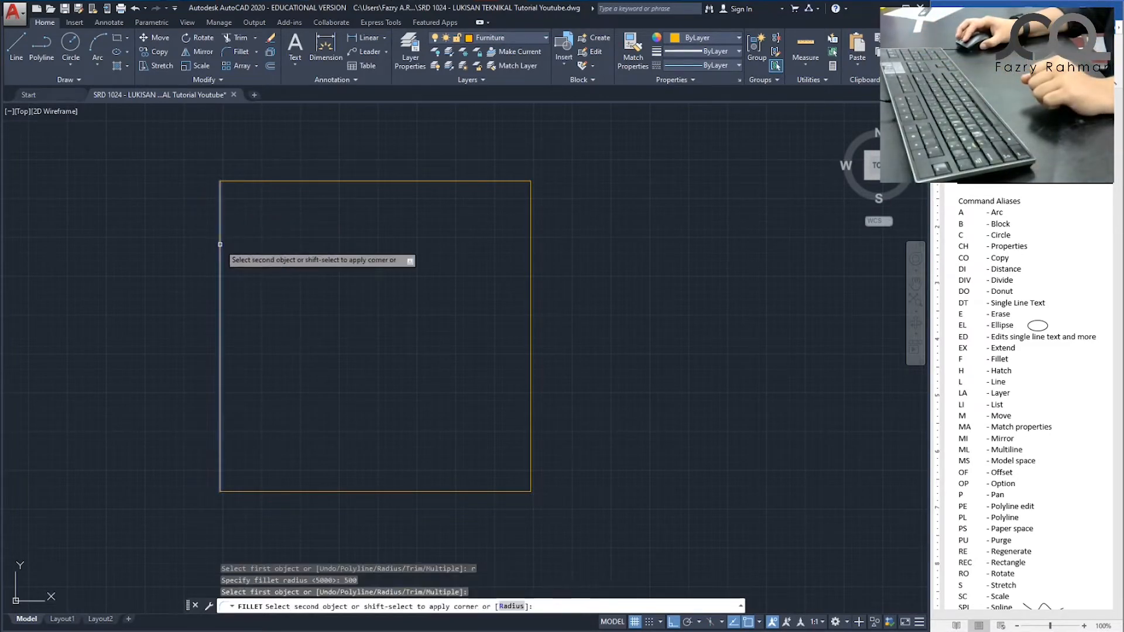
click(311, 180)
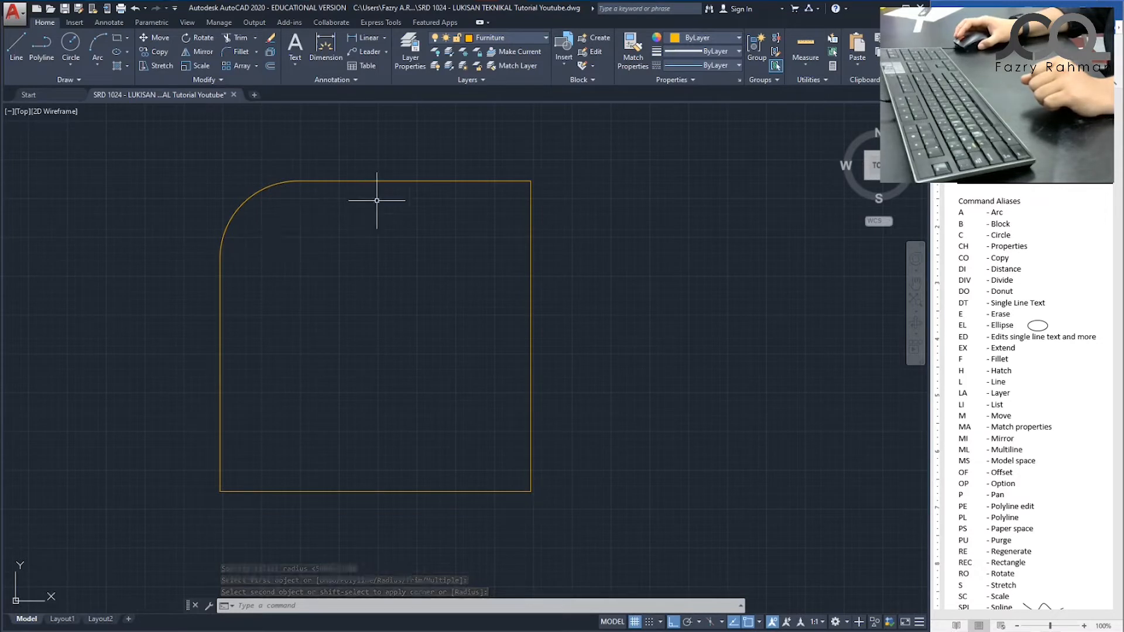
Stretch the right end of the square's upper line outward past the right side, keeping it horizontal.
click(475, 179)
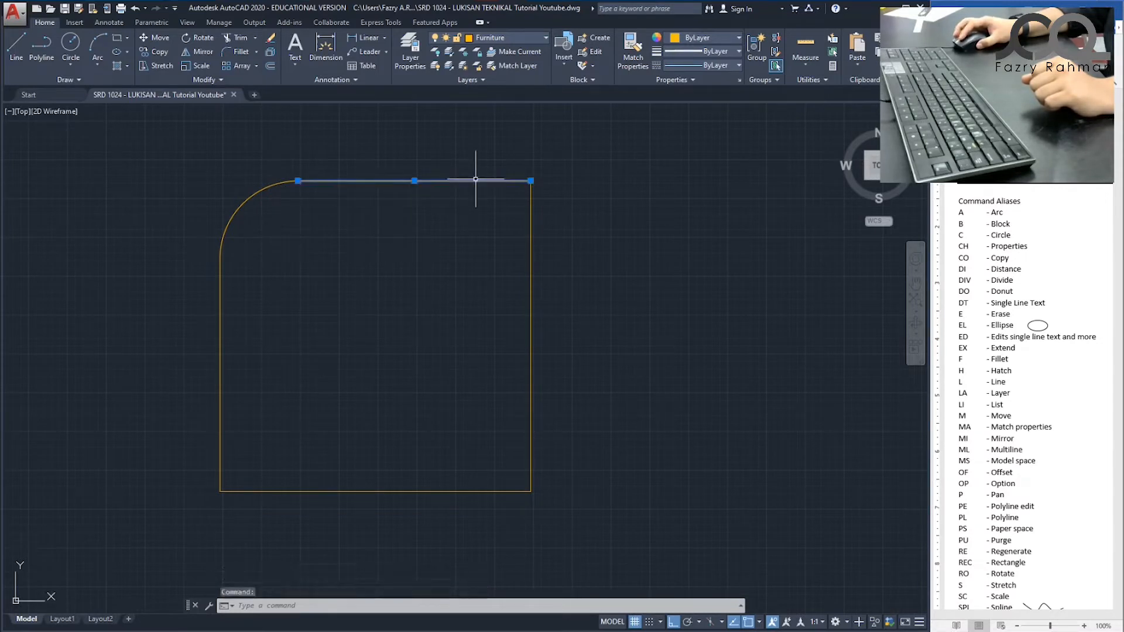
click(530, 180)
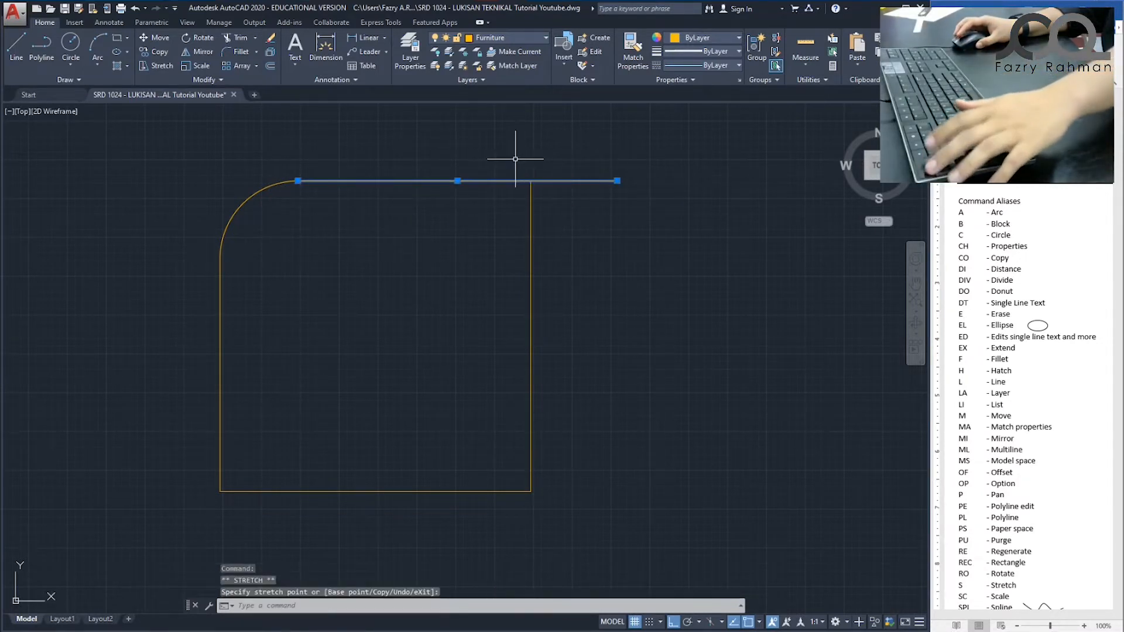
key(Escape)
key(Escape)
key(Escape)
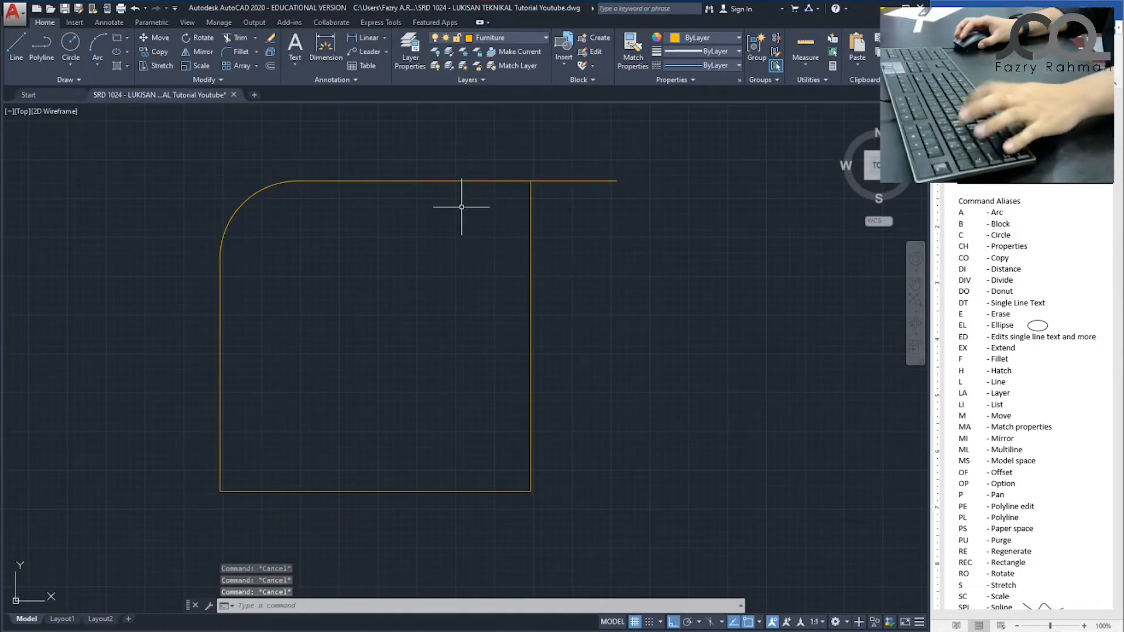
Fillet the overshooting upper line with the square's right side, using the current radius of 500.
text(F)
key(Return)
click(460, 181)
click(532, 239)
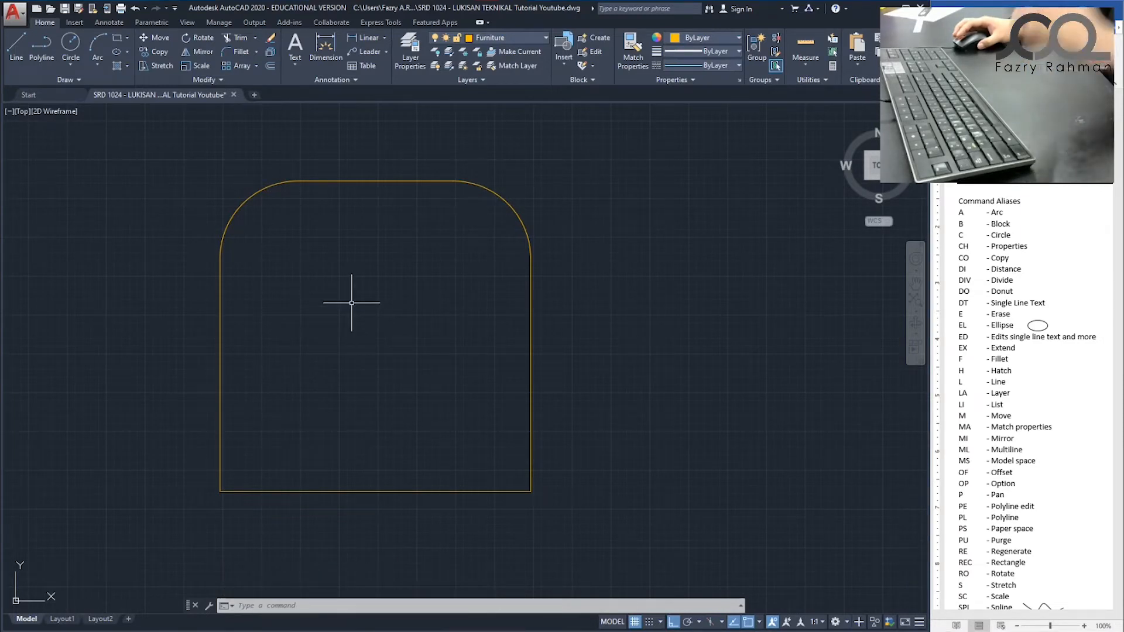
Fillet the square's upper line and right side with radius 0 to extend them to a sharp corner.
key(Escape)
key(Escape)
text(f)
key(Return)
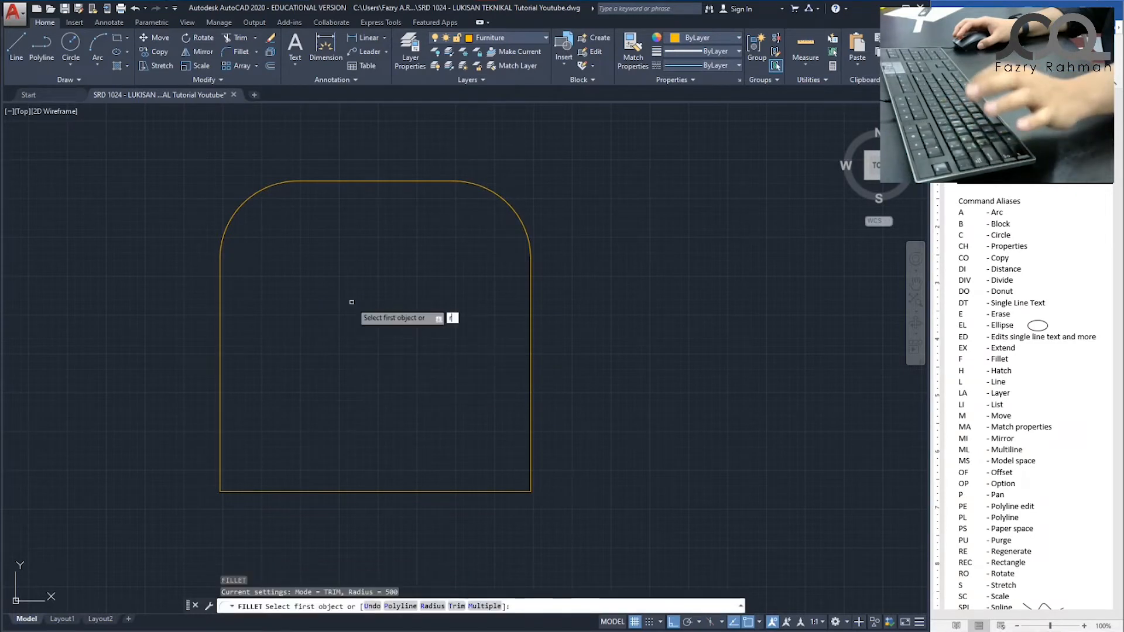
key(Return)
text(0)
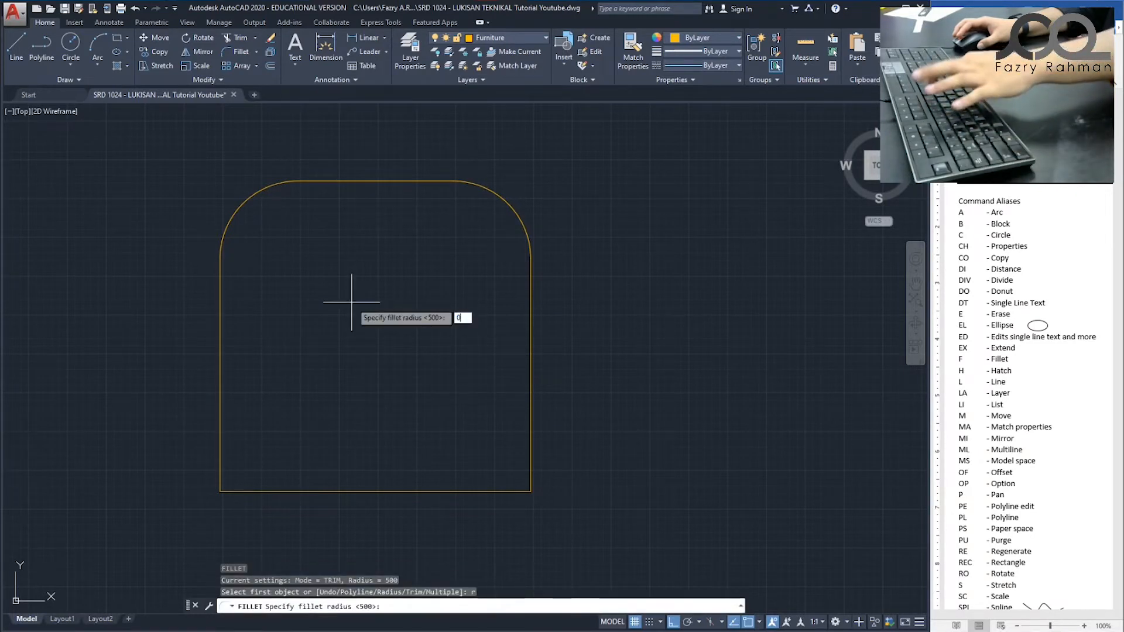
key(Return)
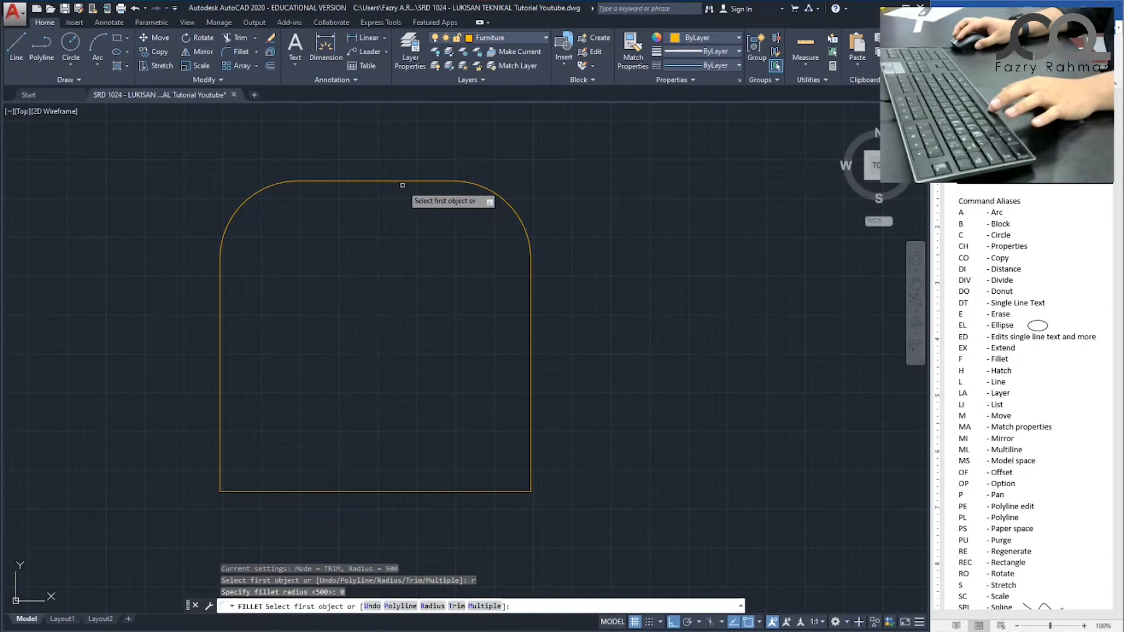
click(404, 180)
click(530, 304)
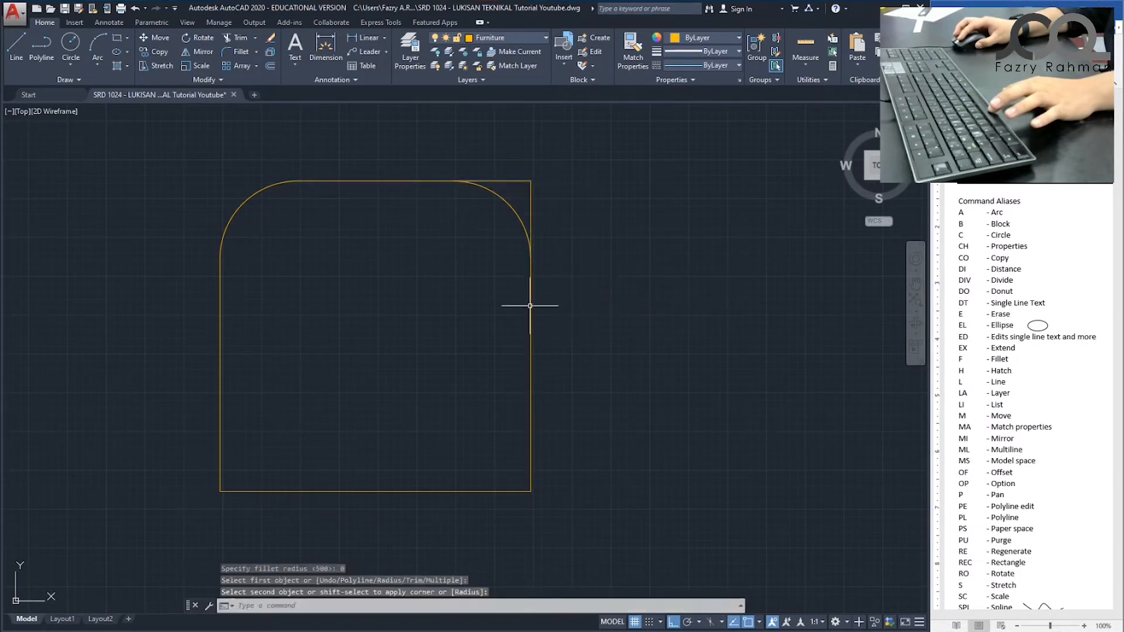
key(Escape)
key(Escape)
key(Escape)
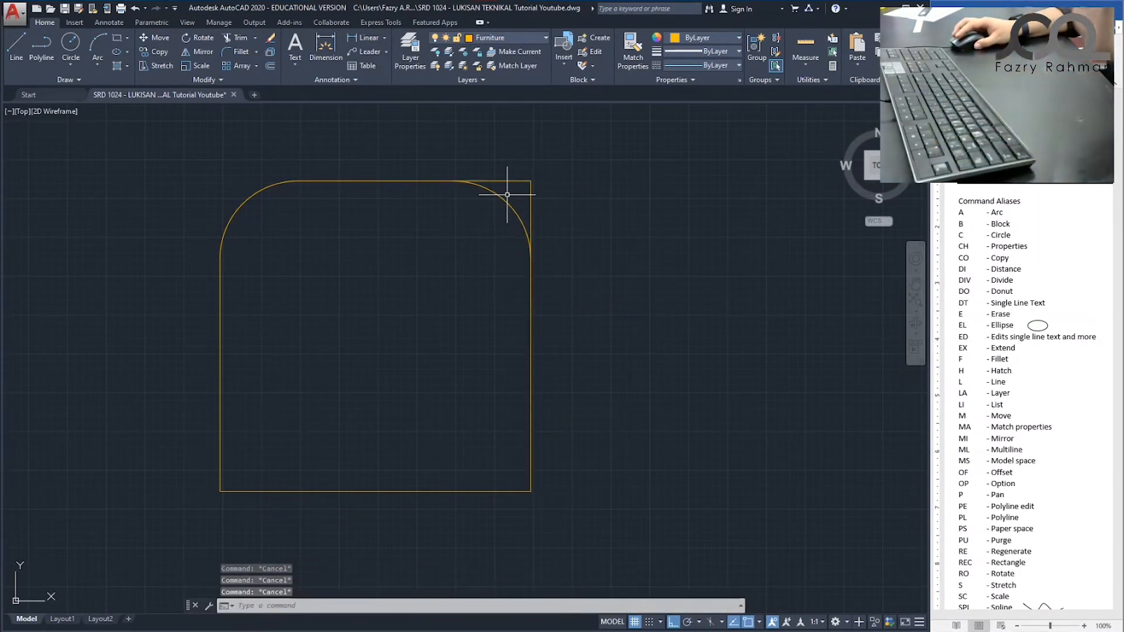
Erase the leftover fillet arc at the square's upper-right corner.
text(e)
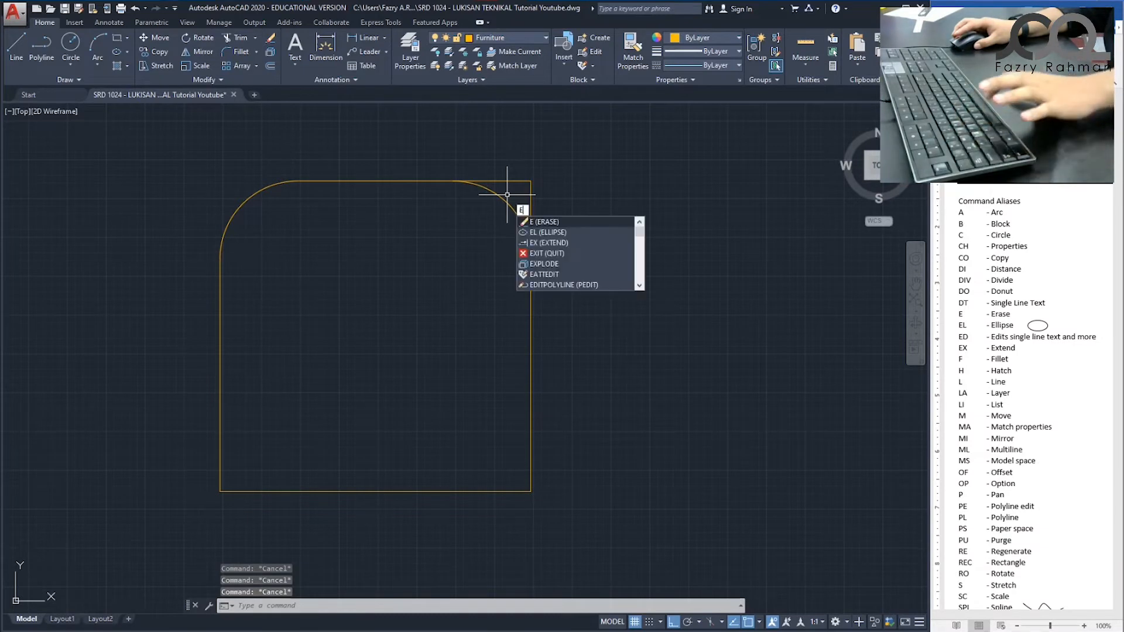
key(Return)
click(503, 199)
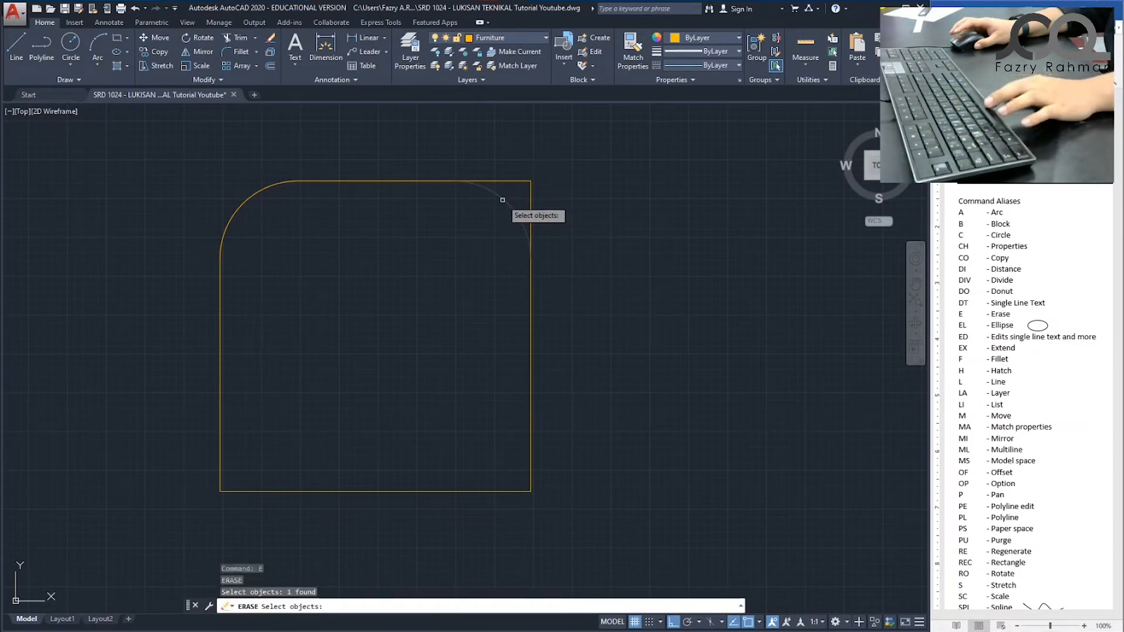
key(Return)
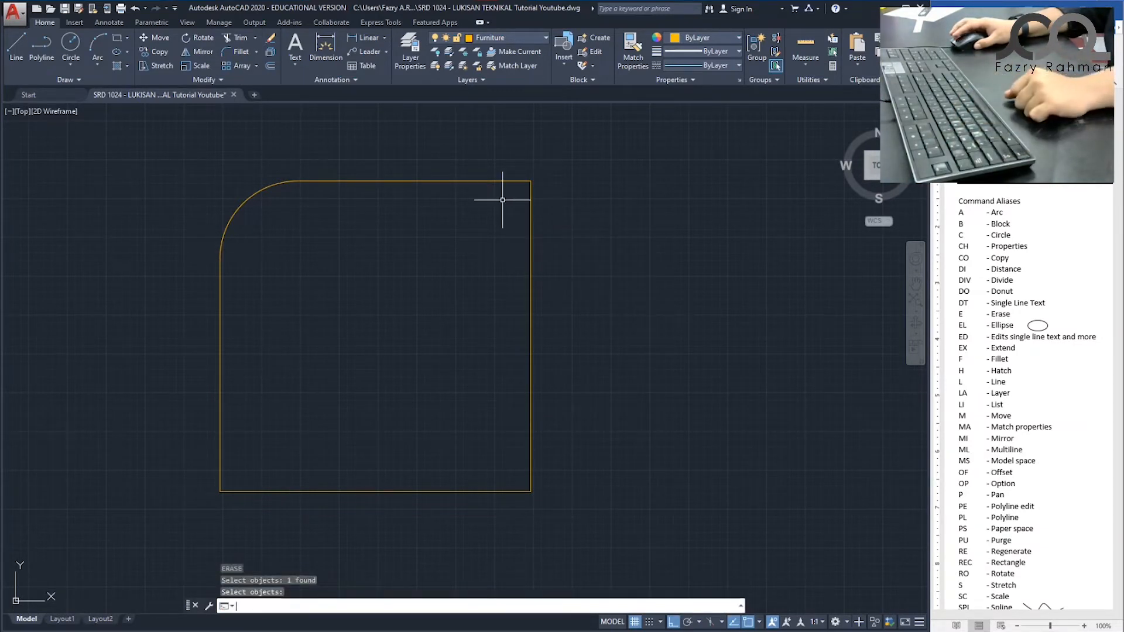
Draw a horizontal ellipse across the square's right side, with a minor half-axis of about 566.
scroll(502, 200, down, 2)
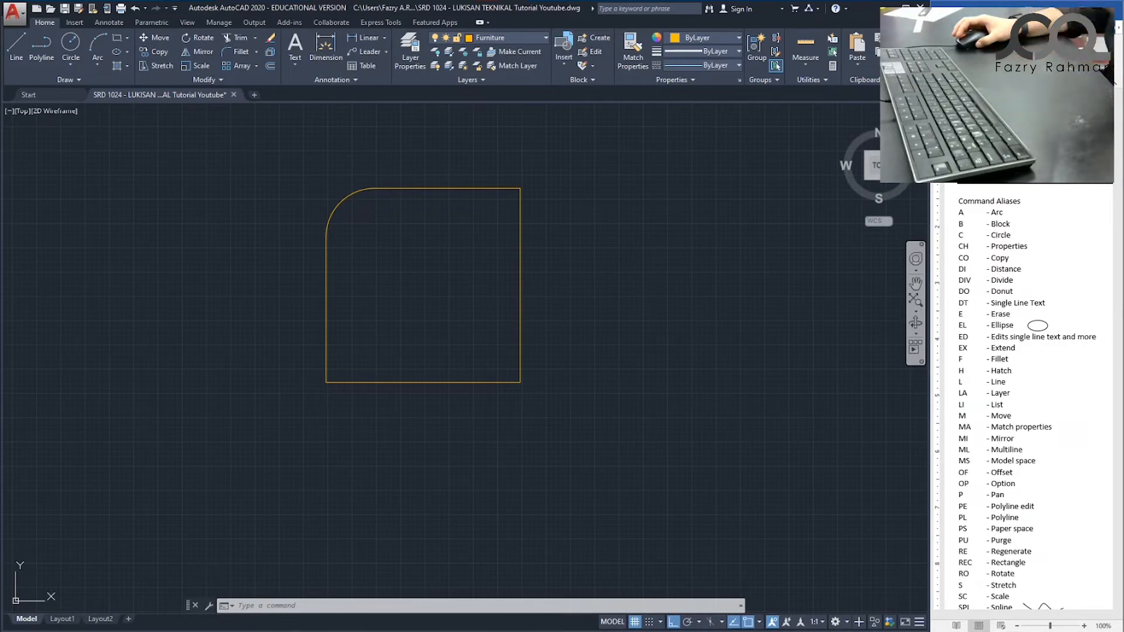
scroll(1021, 398, down, 3)
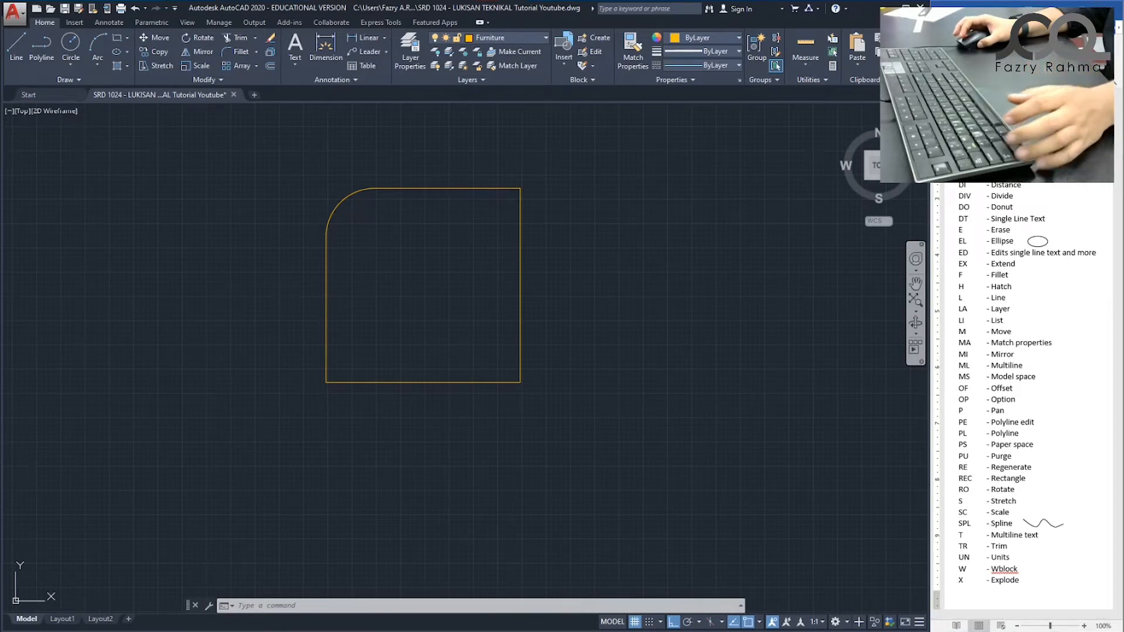
key(Escape)
key(Escape)
text(el)
key(Return)
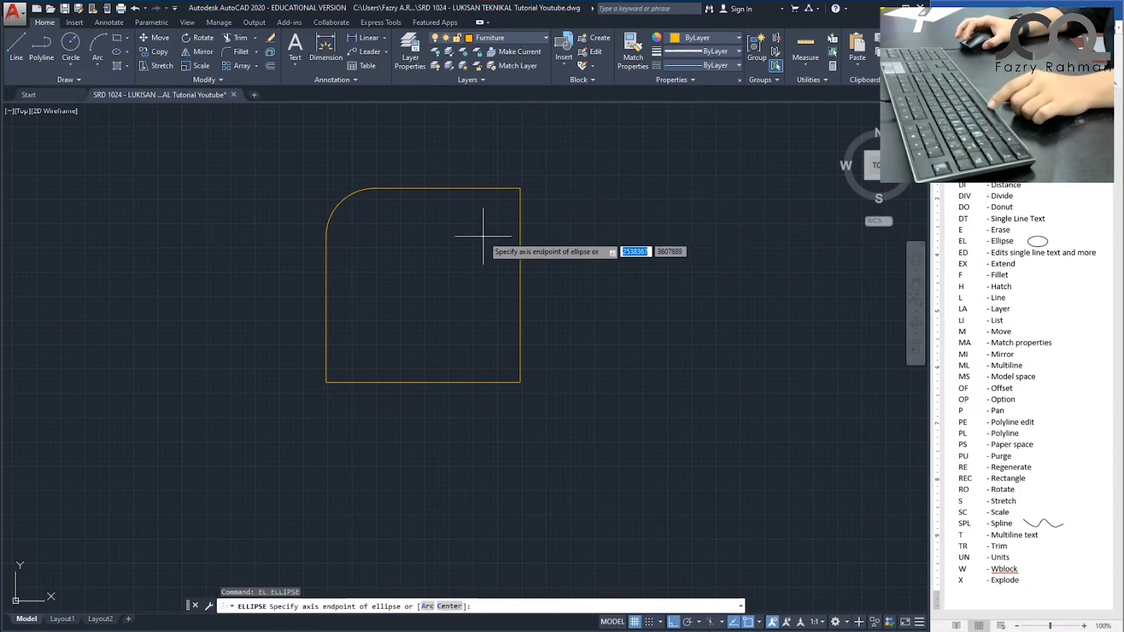
click(615, 289)
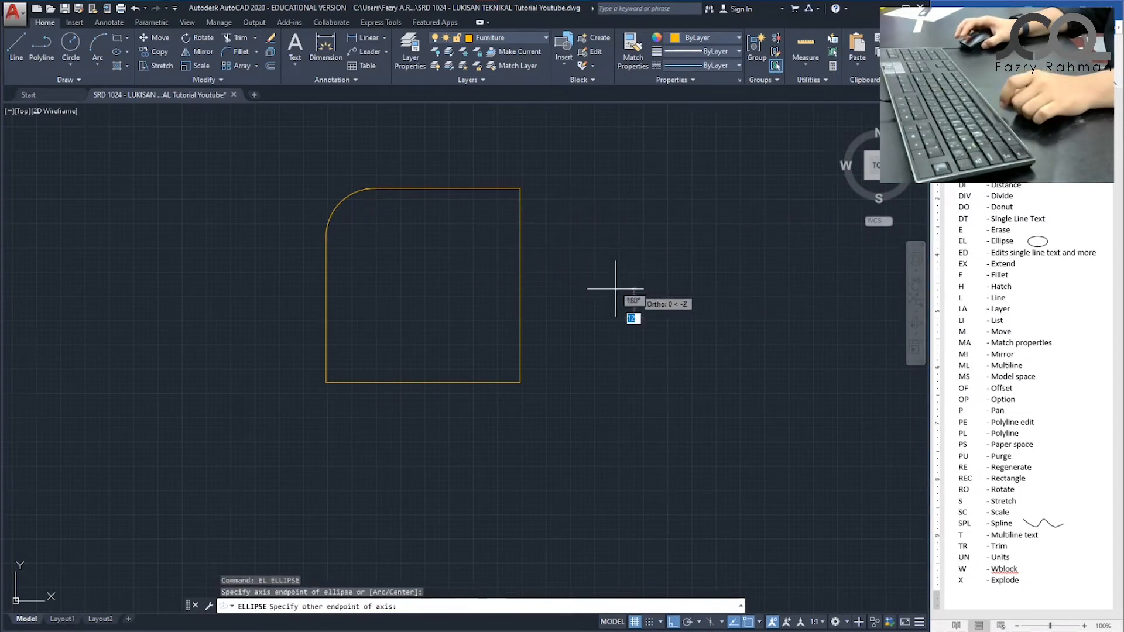
click(433, 282)
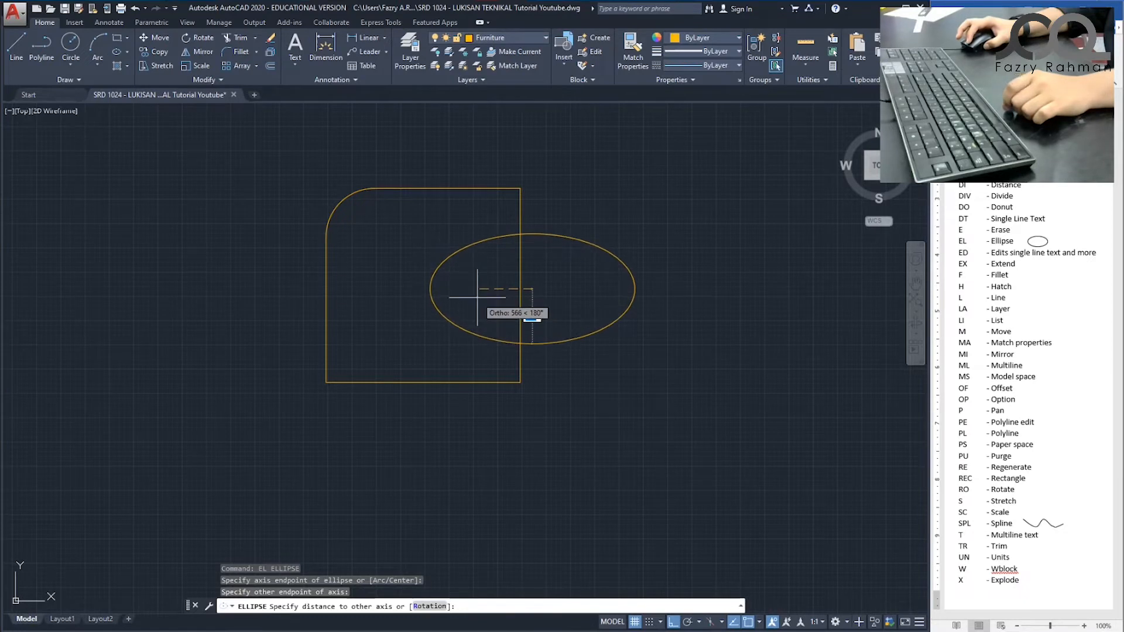
click(477, 296)
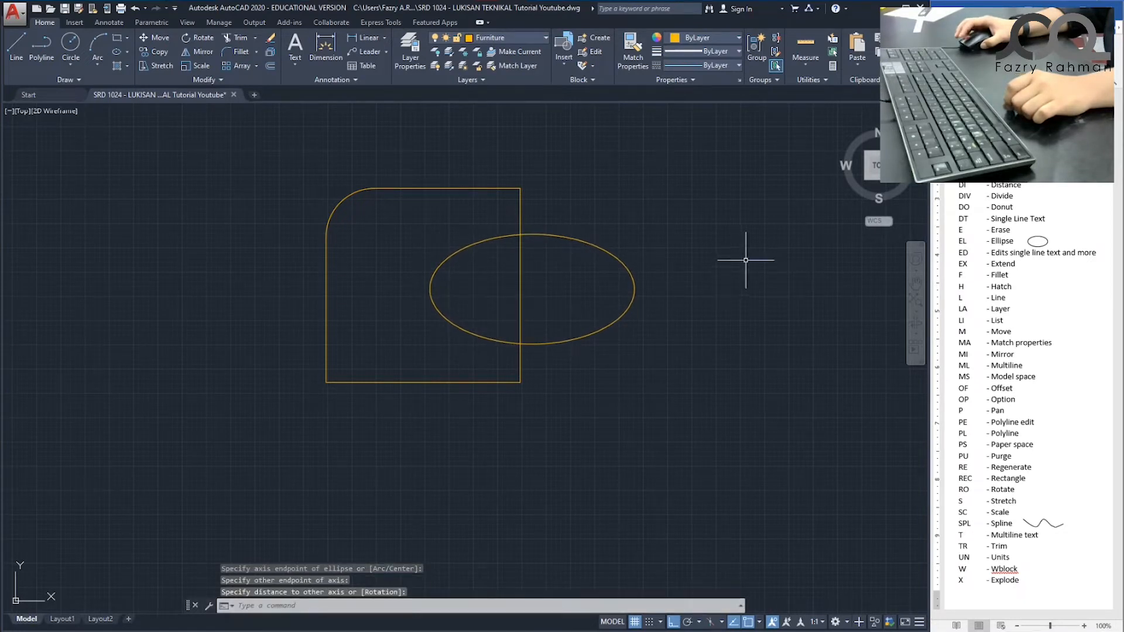
key(Escape)
key(Escape)
key(Escape)
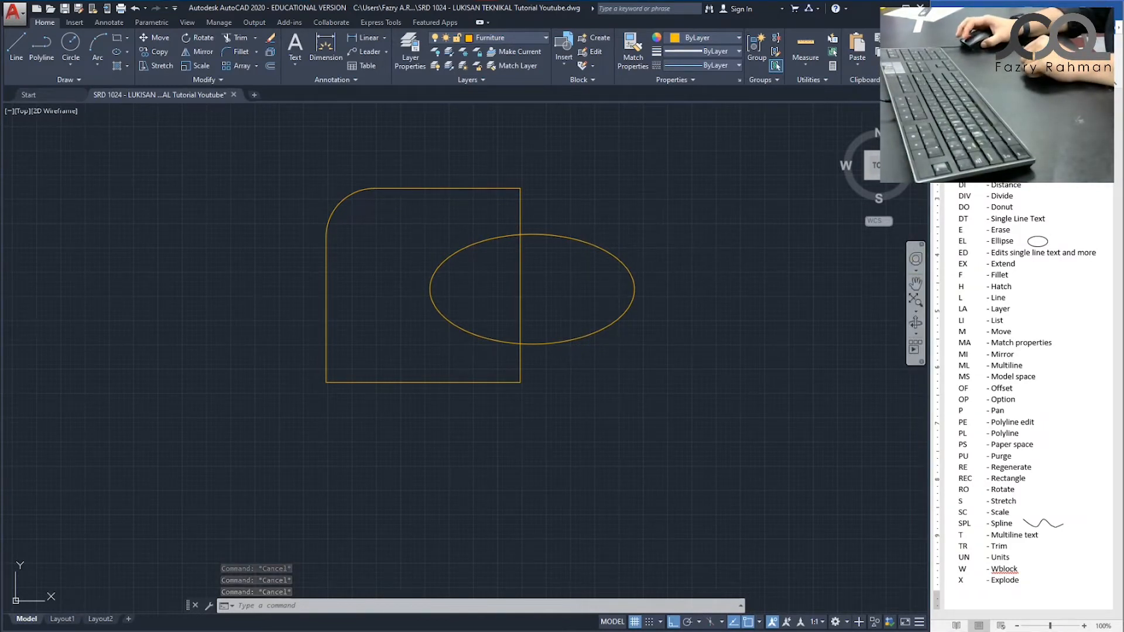
Draw a wavy, stair-like spline from above the square's upper-right corner down across it to a point beyond its left side.
text(spl)
key(Return)
click(597, 162)
click(460, 163)
click(460, 226)
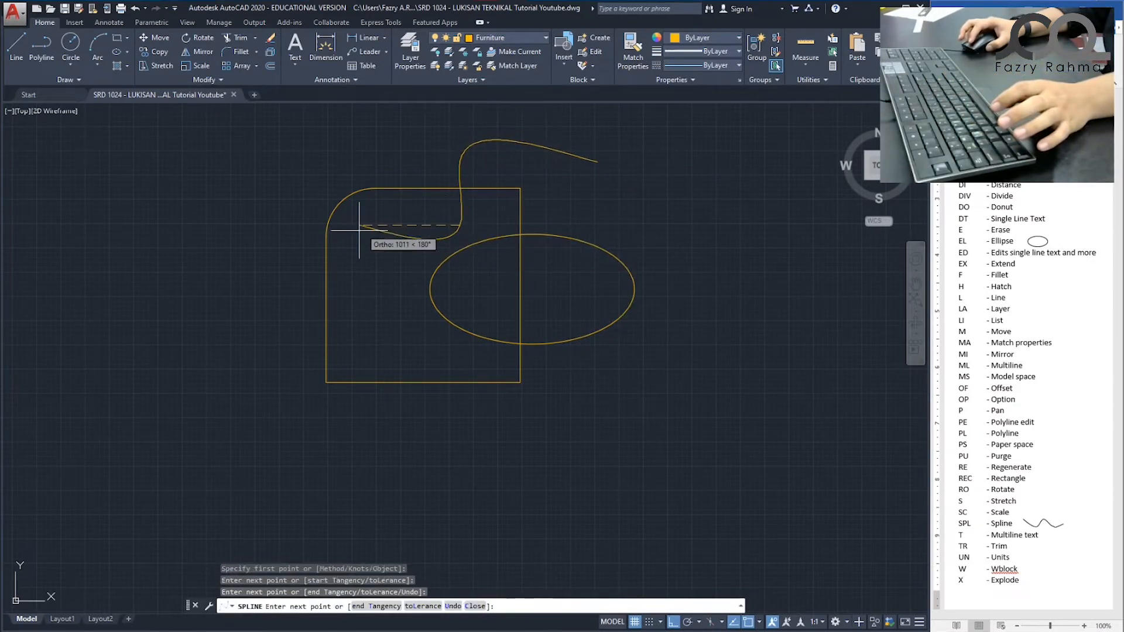
click(357, 223)
click(367, 319)
click(235, 313)
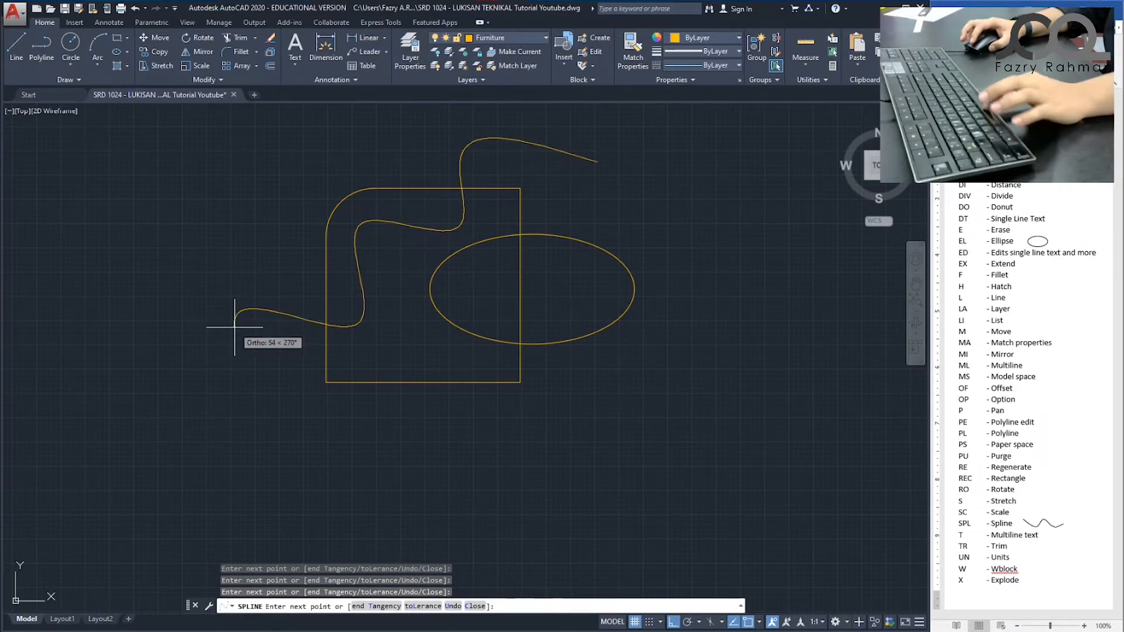
click(234, 323)
key(Return)
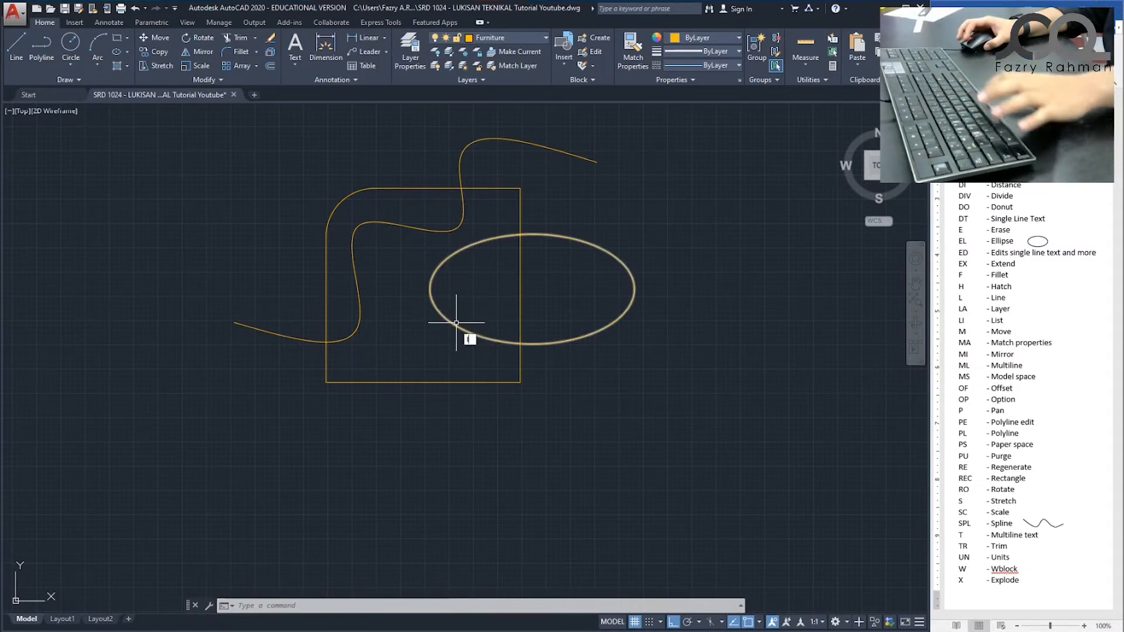
Draw a rectangular outline of connected lines below the ellipse, with a lower side about 2504 long and its left side overshooting the upper line.
text(l)
key(Return)
click(412, 360)
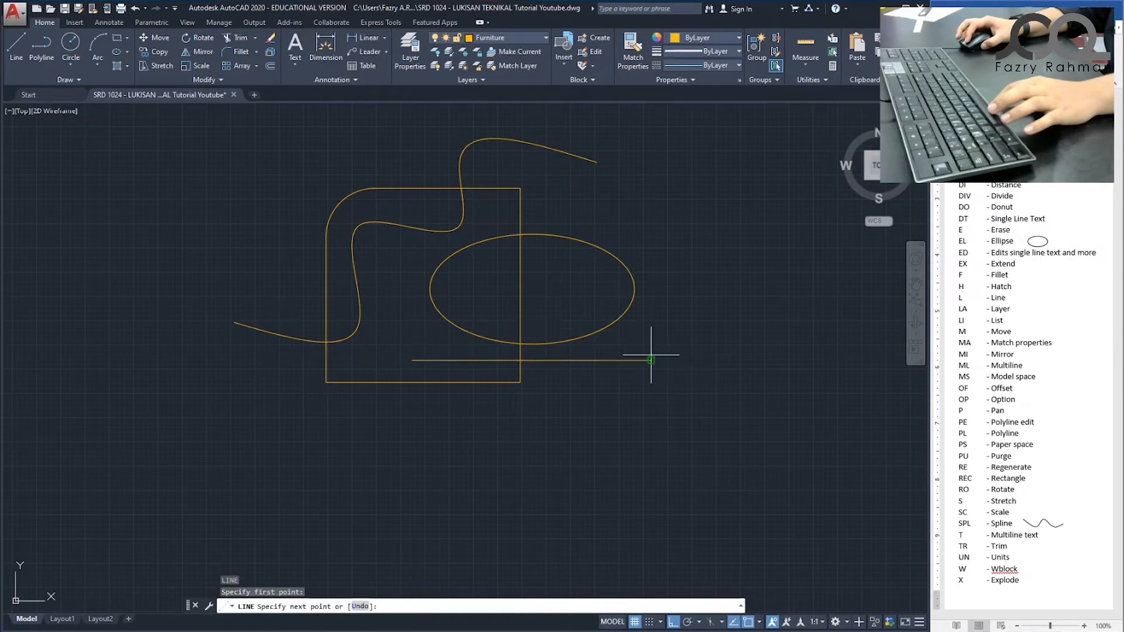
click(650, 358)
click(650, 442)
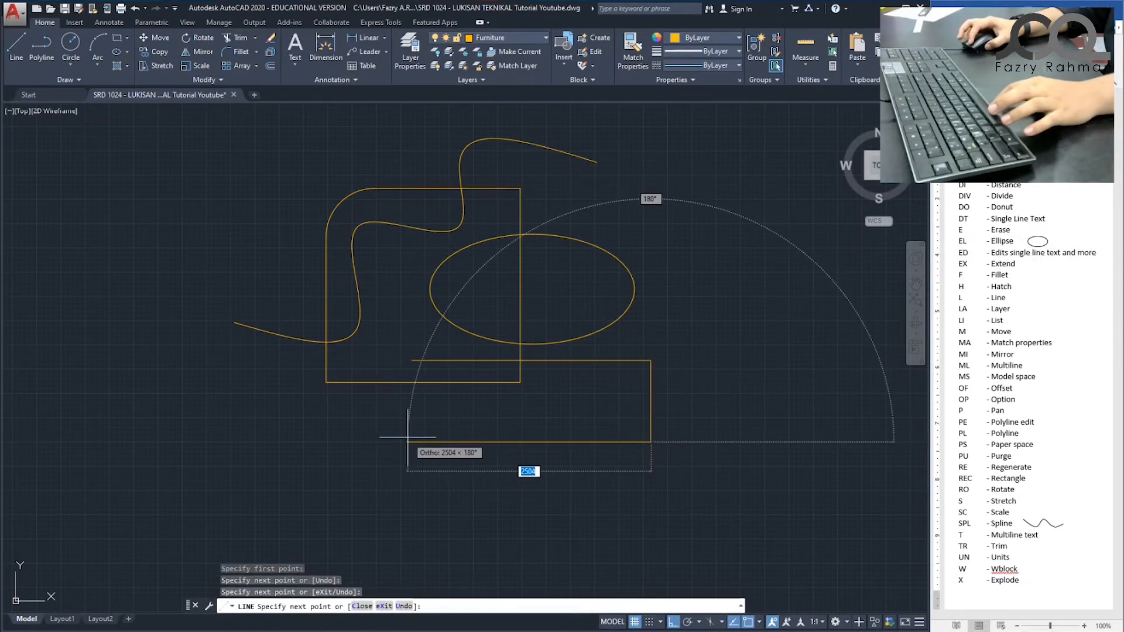
click(407, 440)
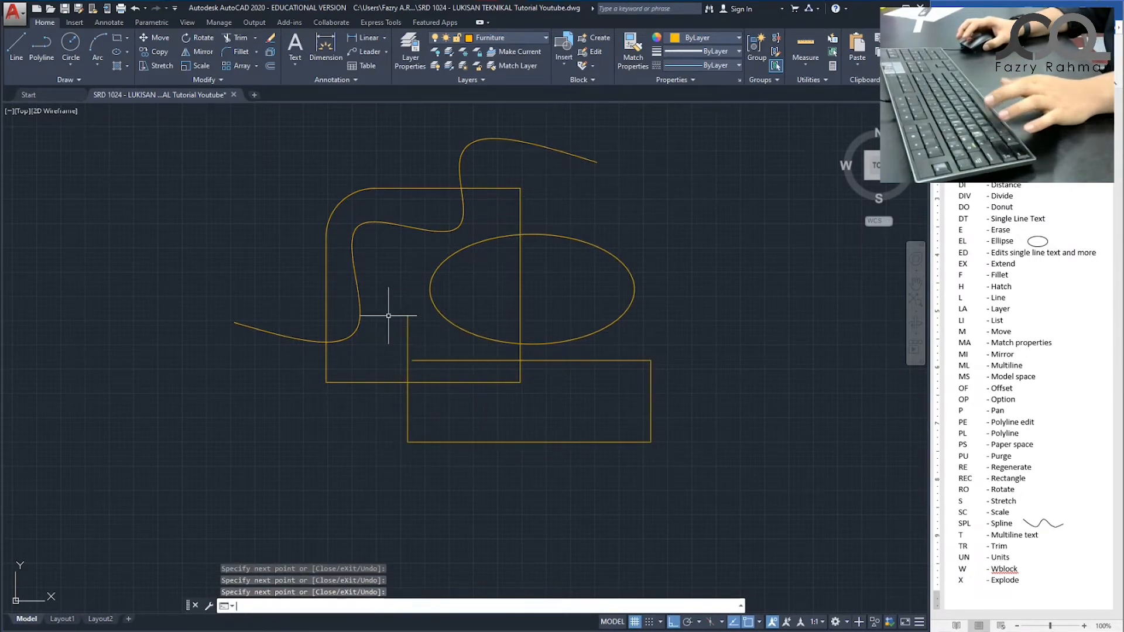
Fillet the rectangle's upper-left corner with radius 0 so its left and upper sides meet.
click(408, 360)
key(space)
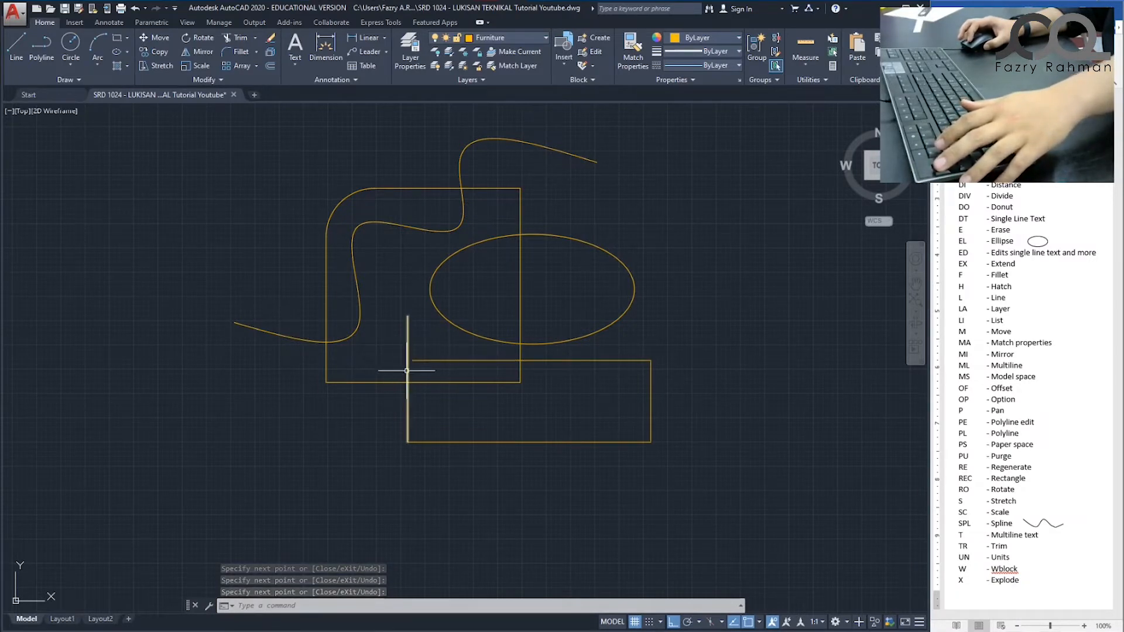
key(Escape)
key(Escape)
text(F)
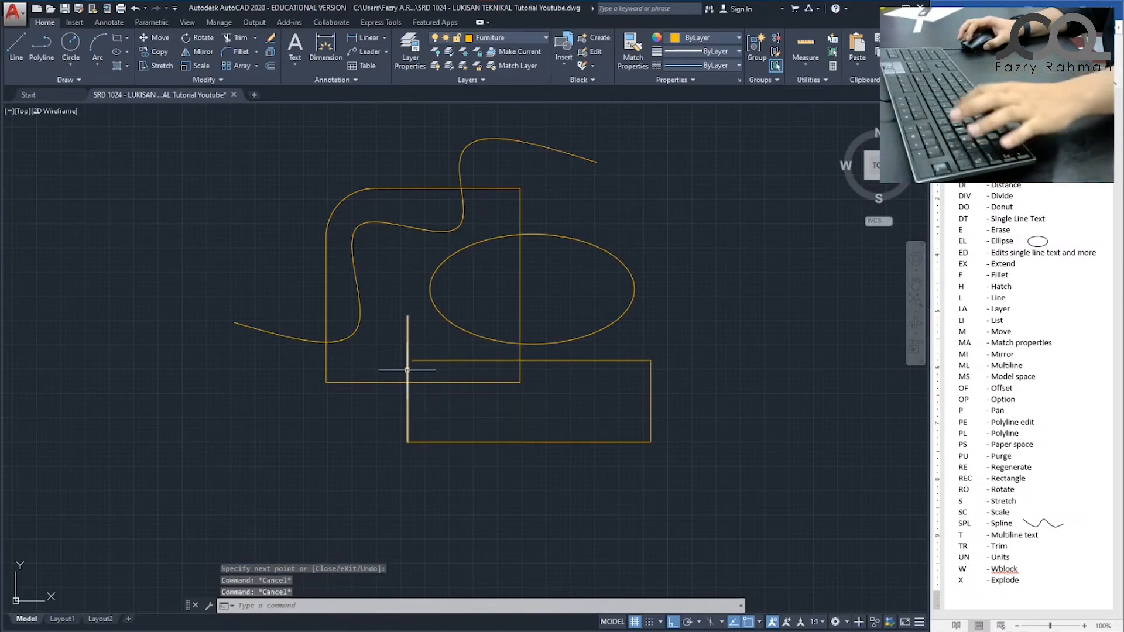
key(Return)
text(r)
key(Return)
key(Return)
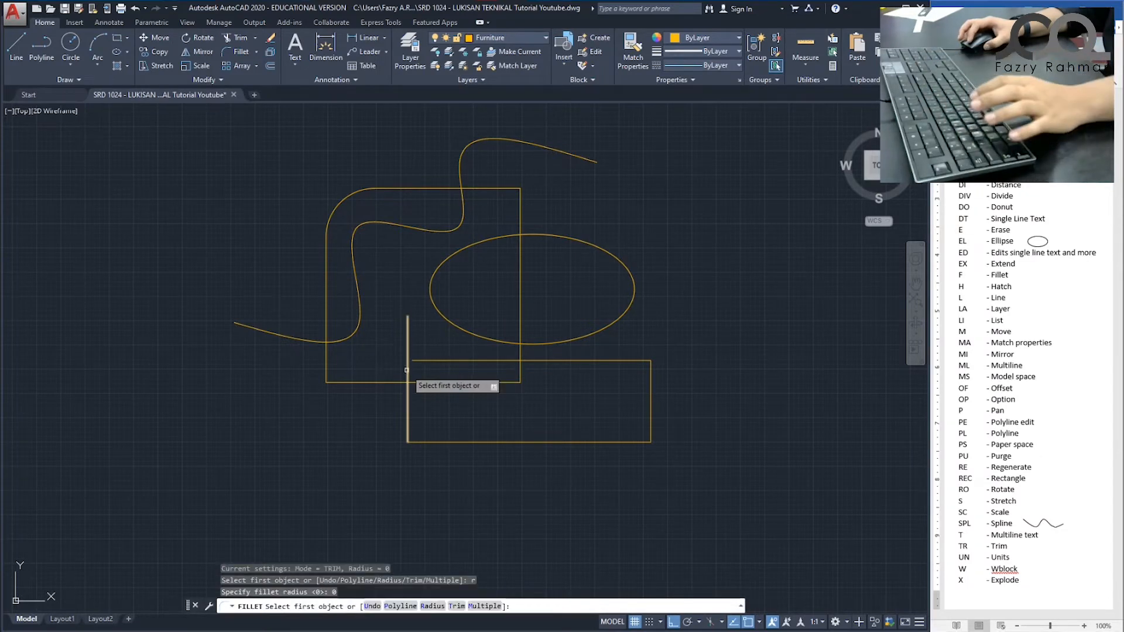
click(408, 354)
scroll(442, 400, up, 4)
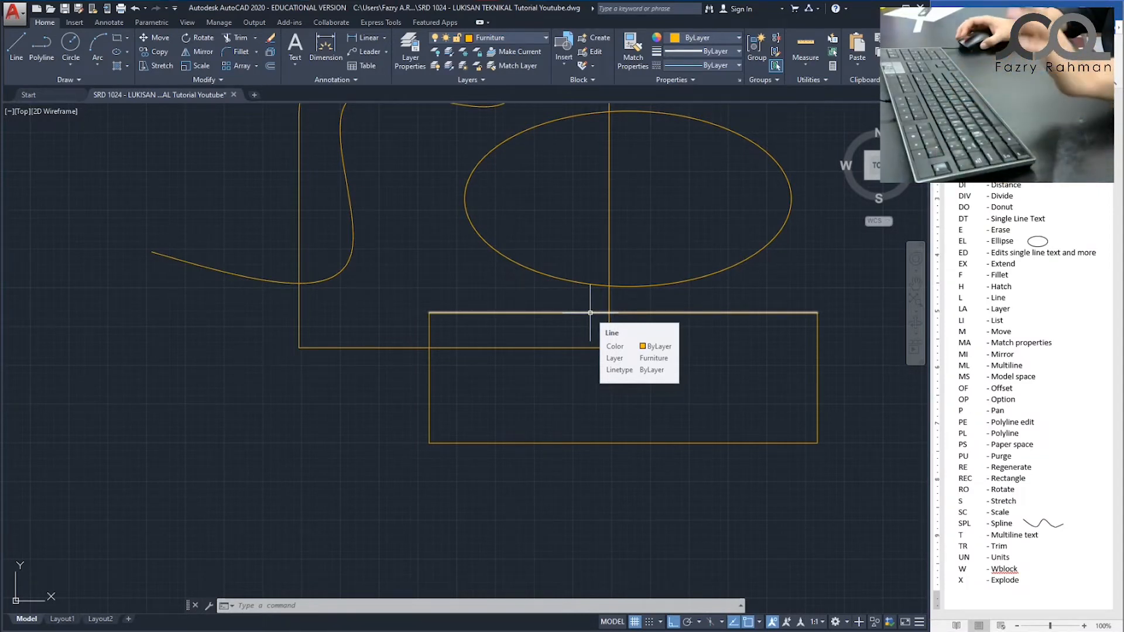
Try to join the square's lower side to the rectangle's left side with a radius 0 fillet.
key(Escape)
text(f)
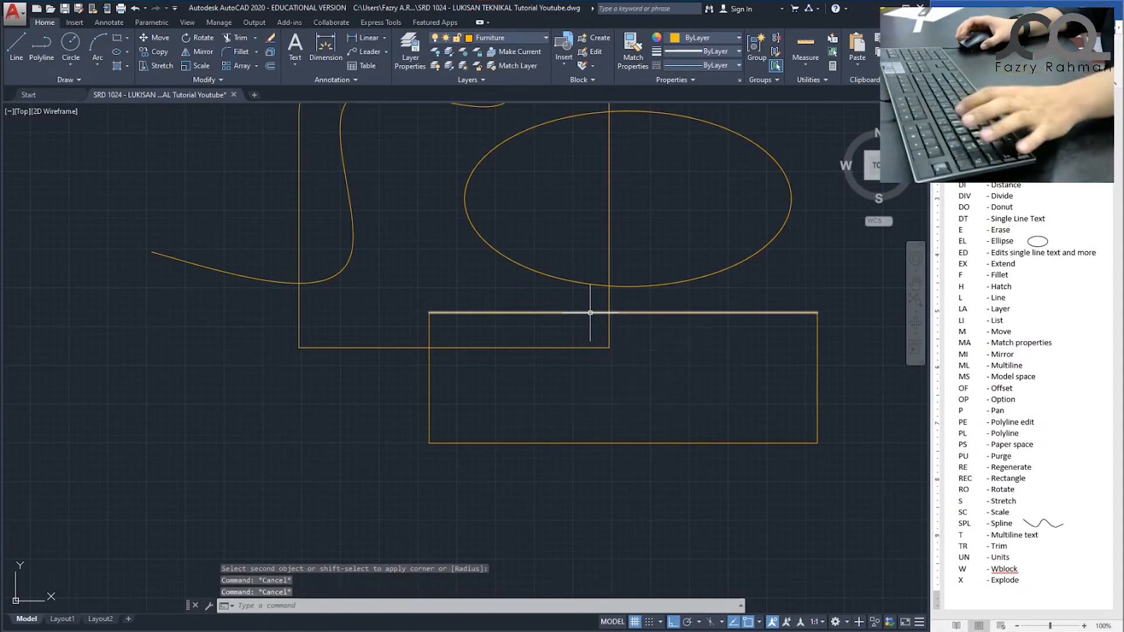
key(Return)
click(391, 347)
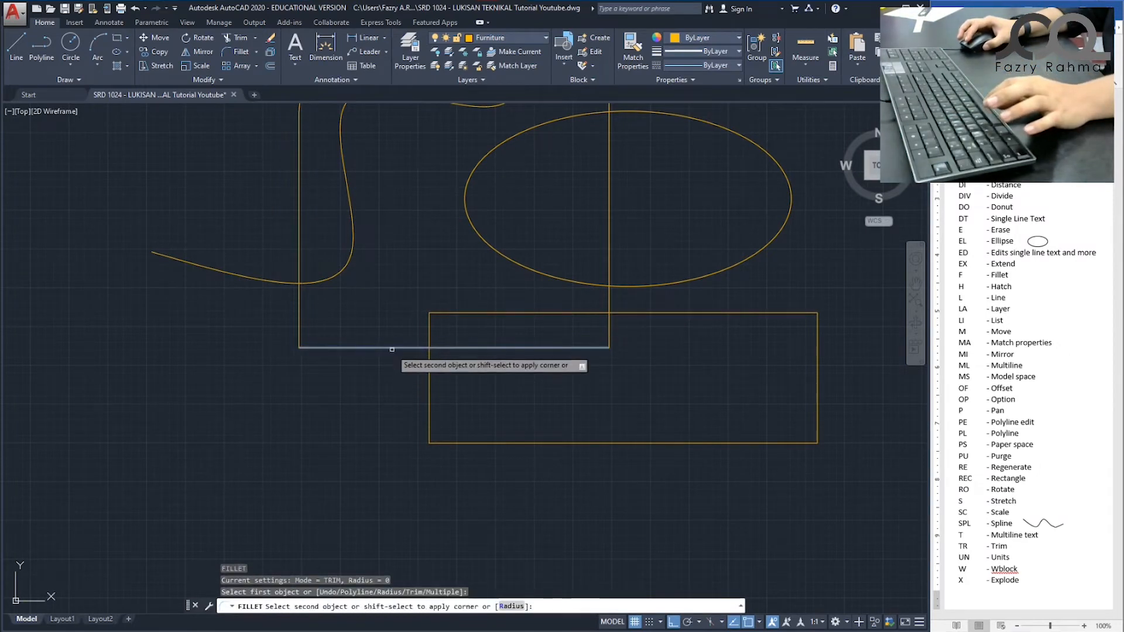
click(429, 378)
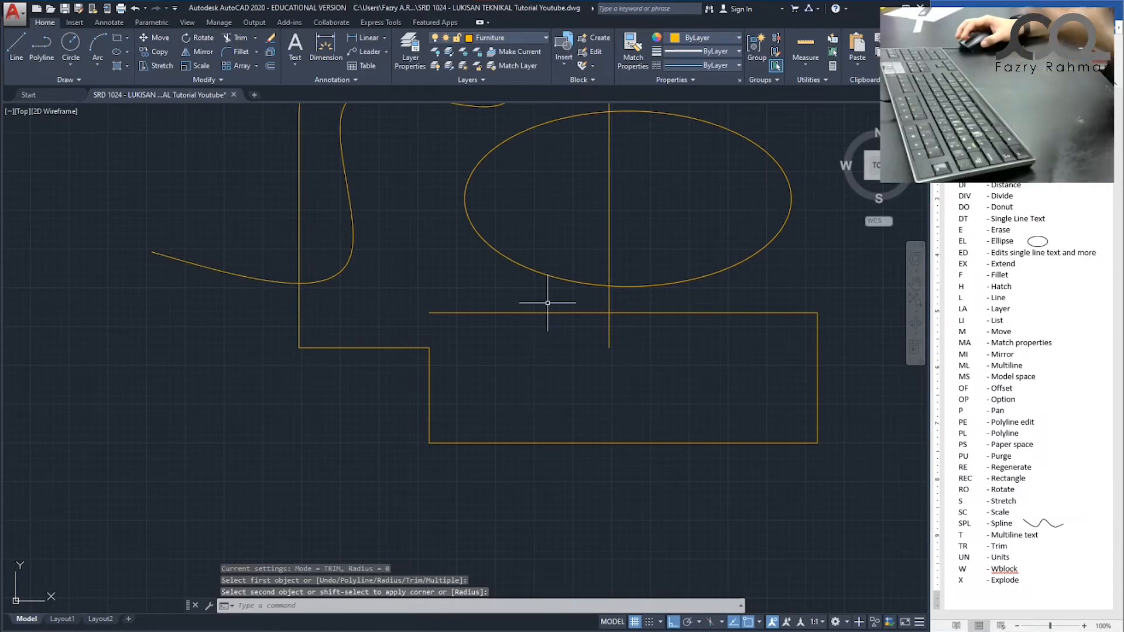
key(Escape)
key(Escape)
key(Escape)
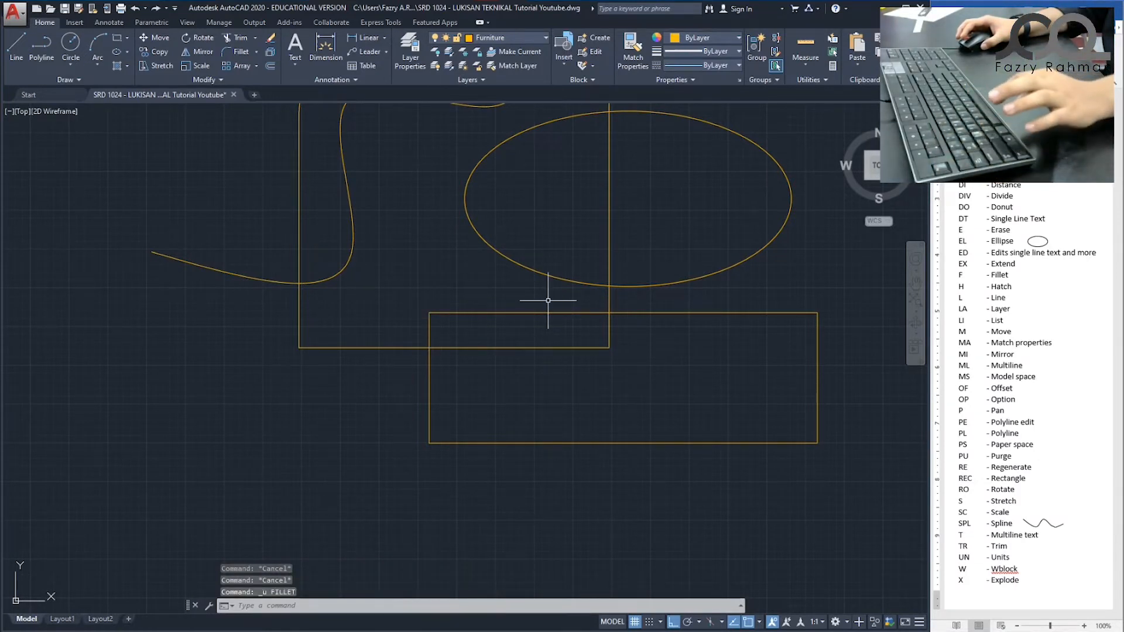
Undo the last fillet between the square and the rectangle.
key(ctrl+z)
scroll(470, 346, up, 5)
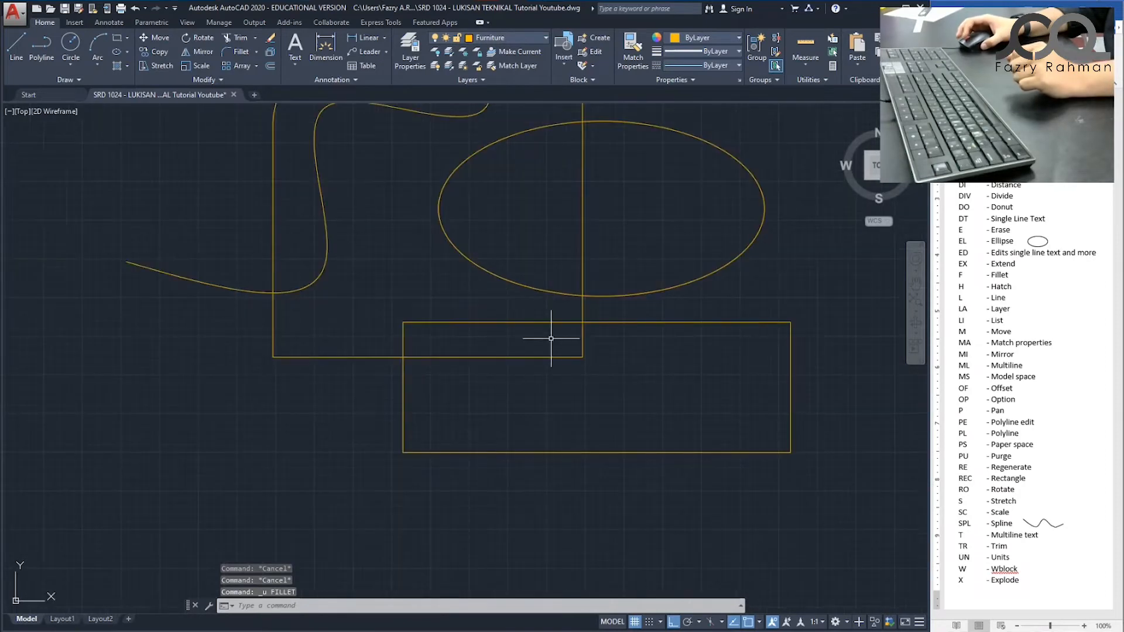
scroll(415, 338, down, 2)
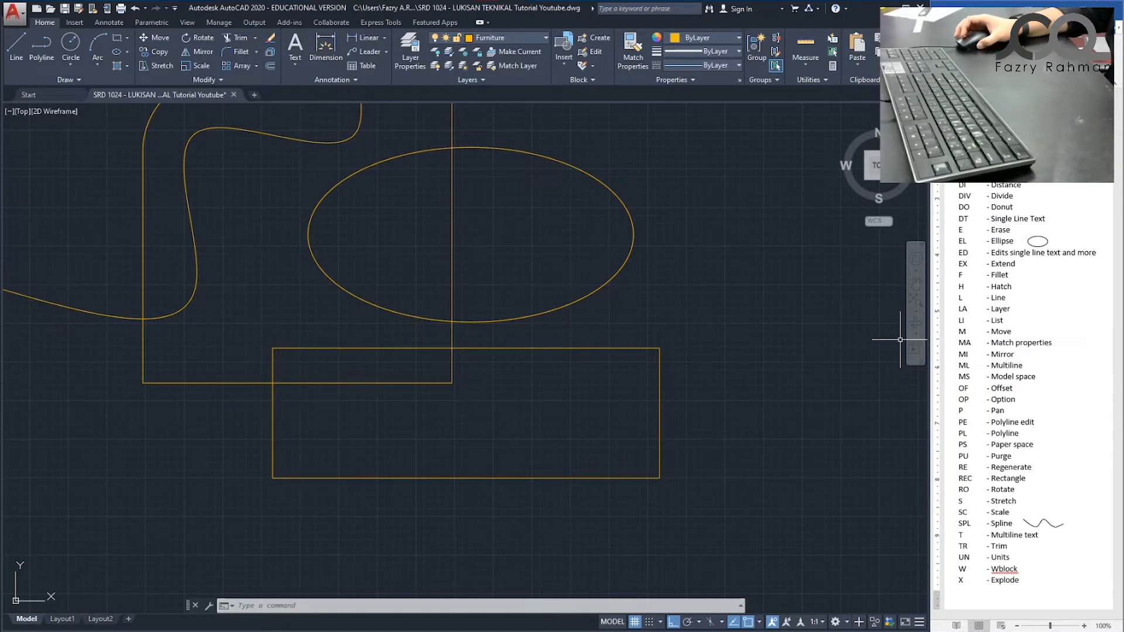
scroll(1027, 374, down, 2)
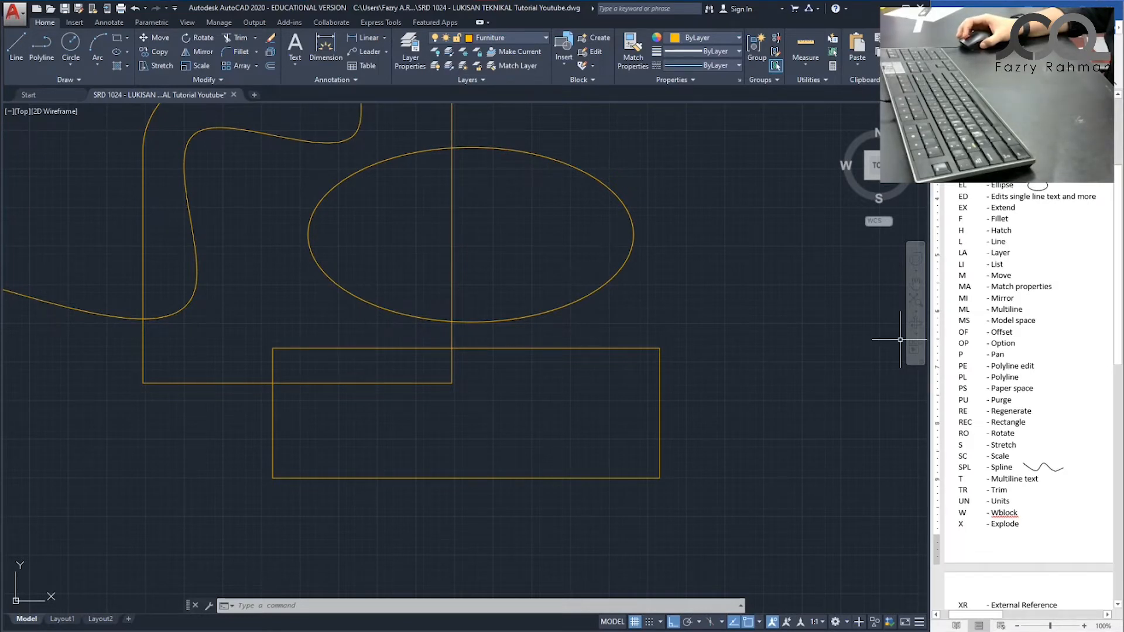
scroll(1027, 386, down, 1)
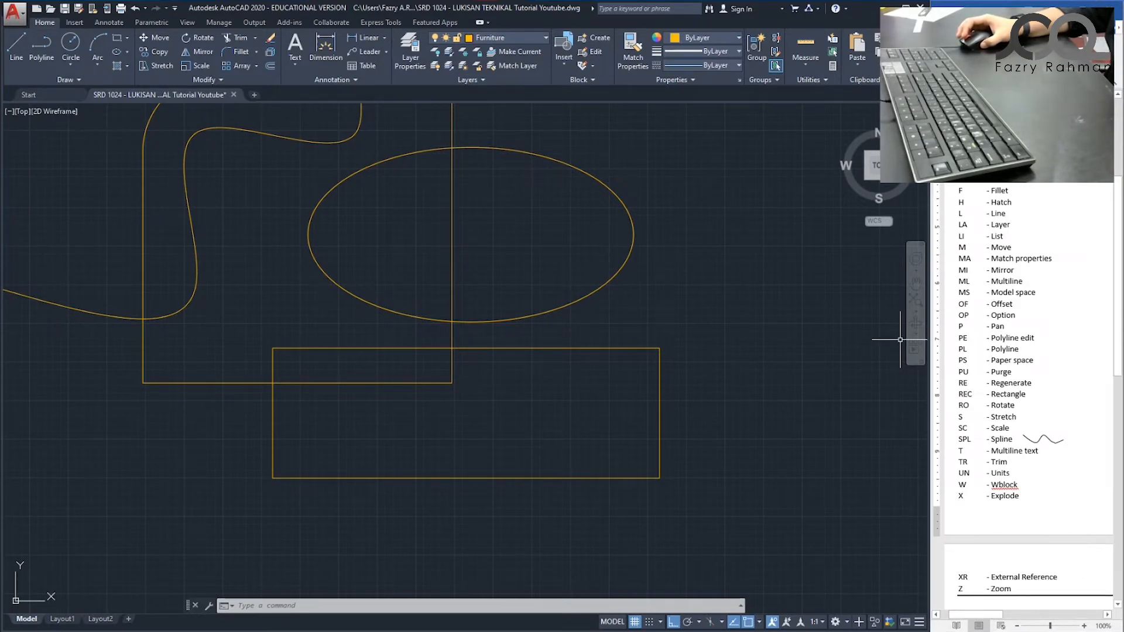
Trim the part of the square's lower side inside the rectangle, using the rectangle's left side as the only cutting edge.
key(Escape)
key(Escape)
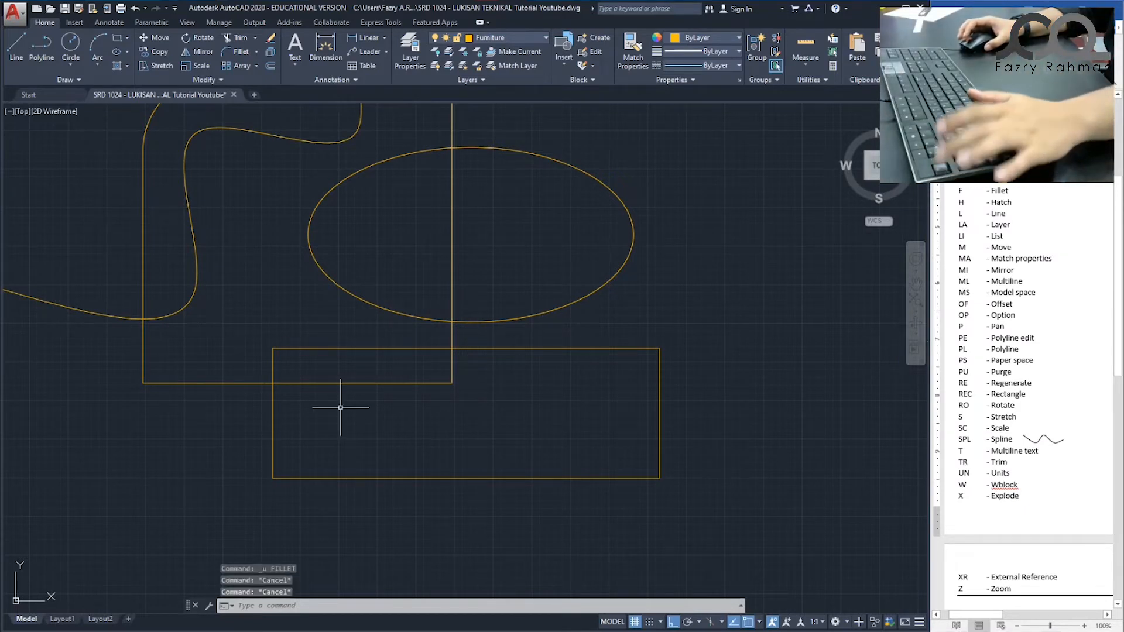
text(ts or)
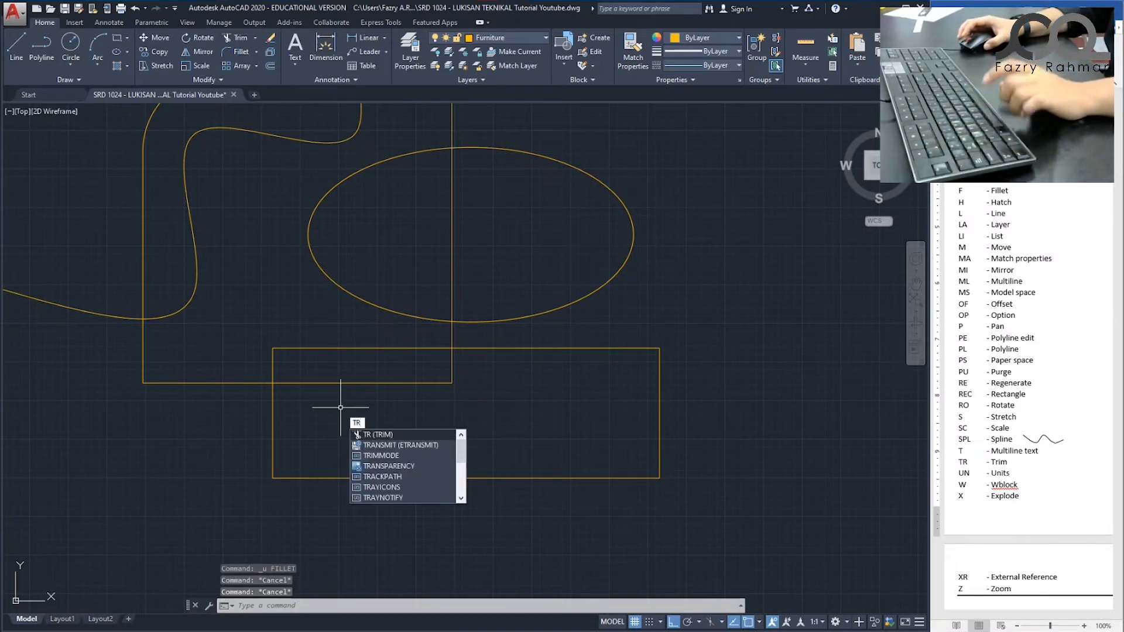
key(Return)
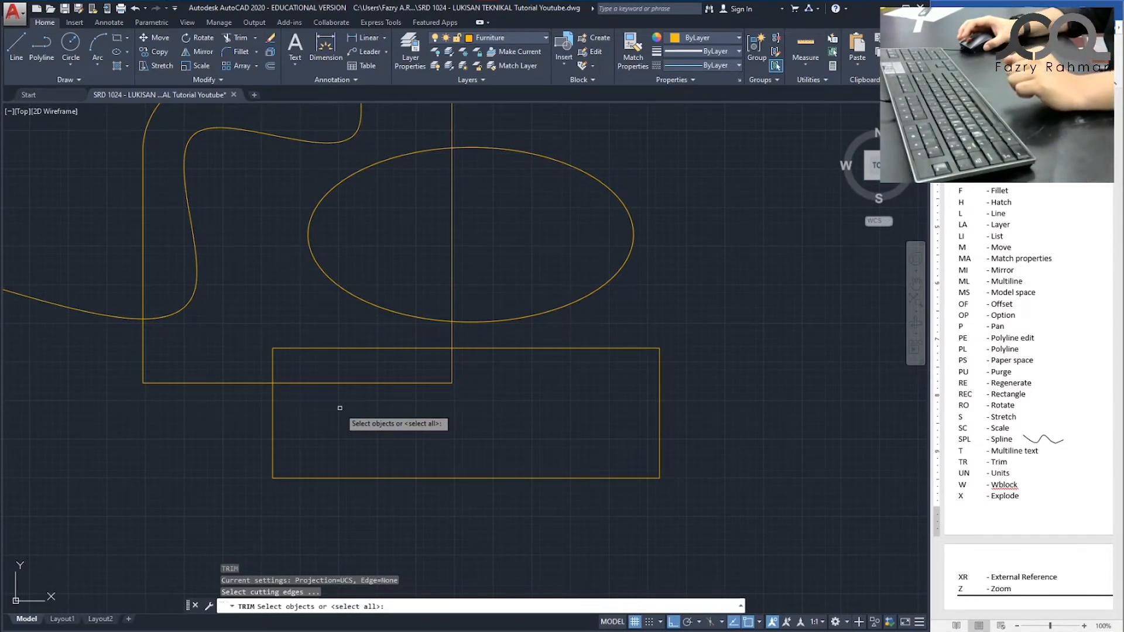
click(272, 366)
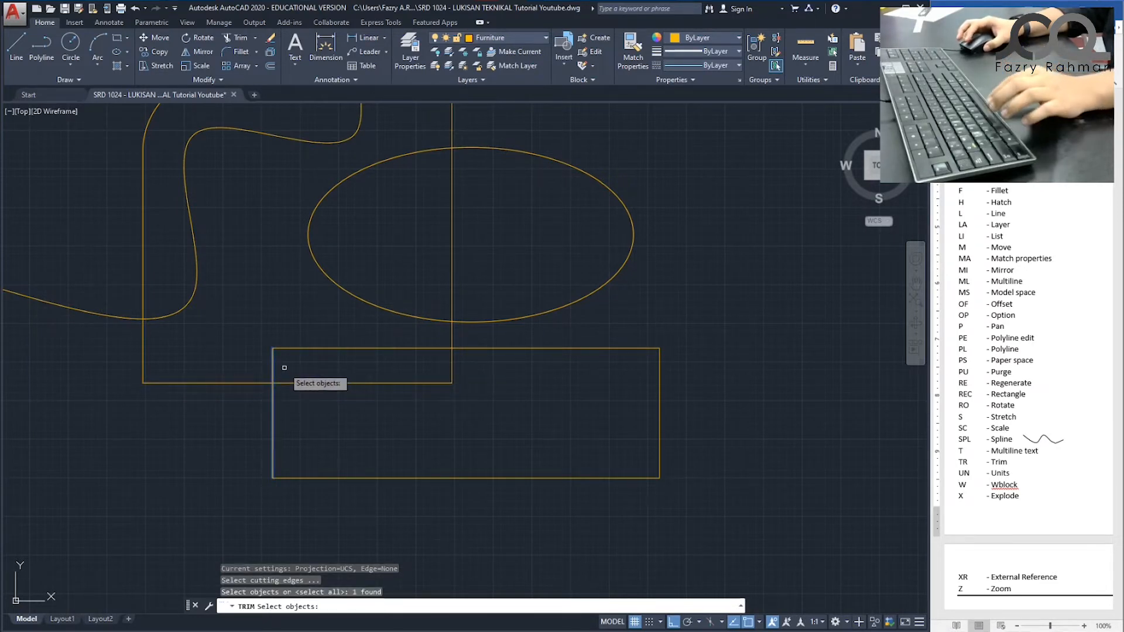
key(Return)
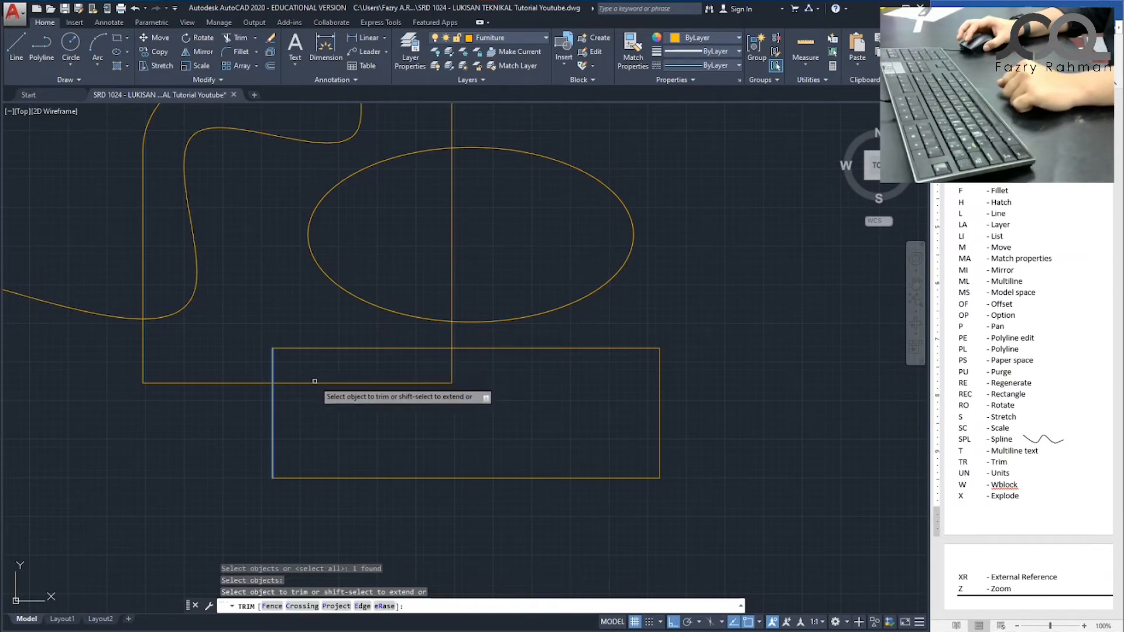
click(316, 382)
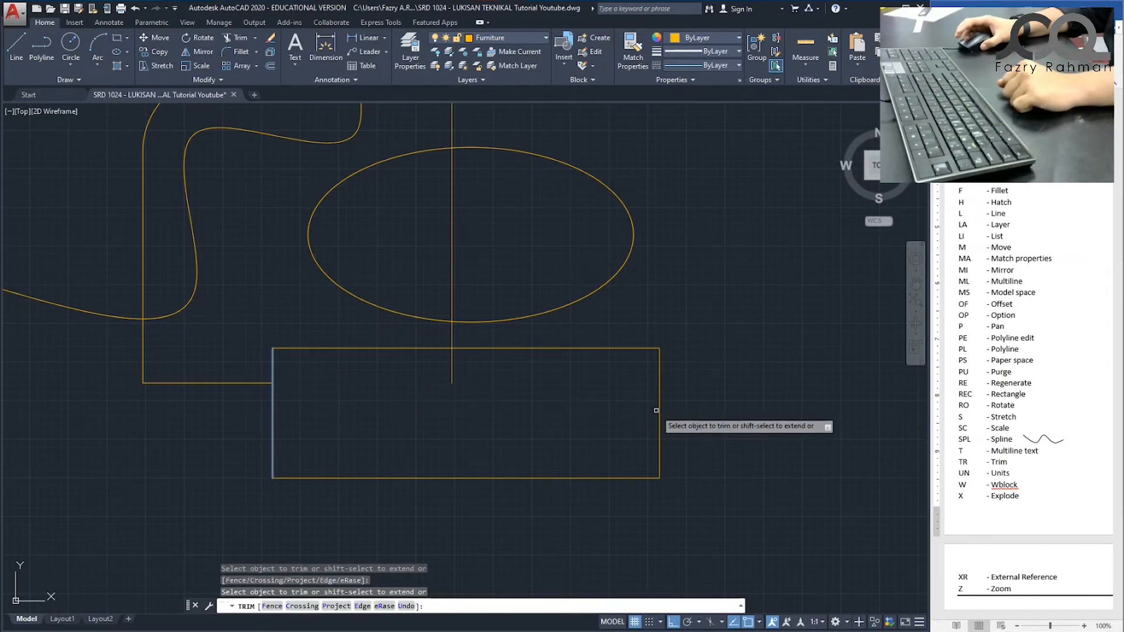
click(494, 338)
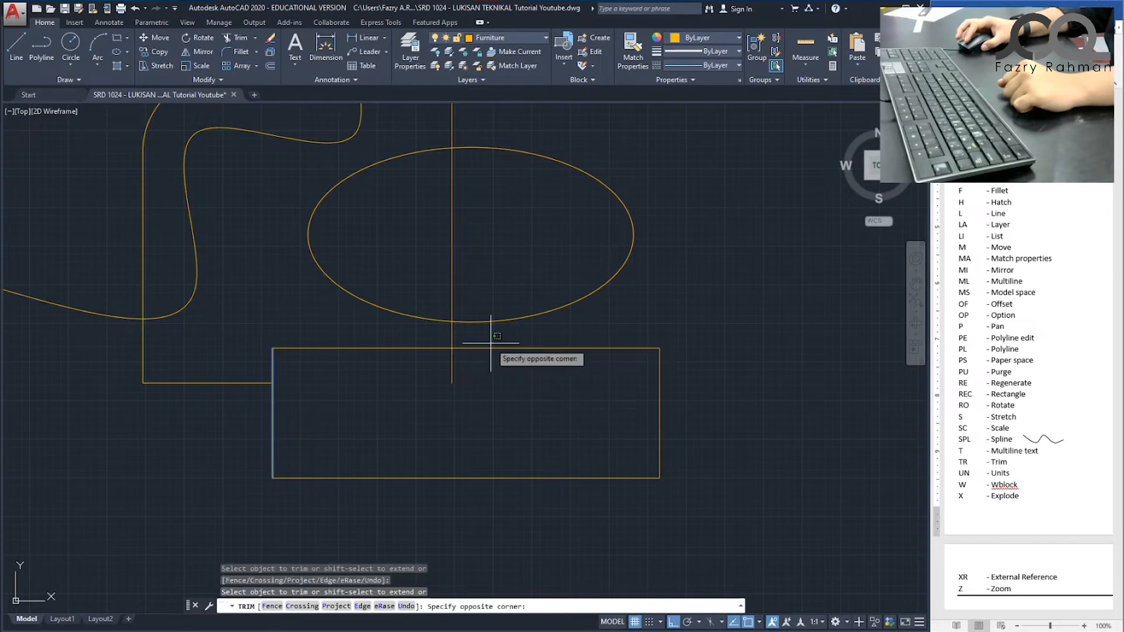
click(476, 297)
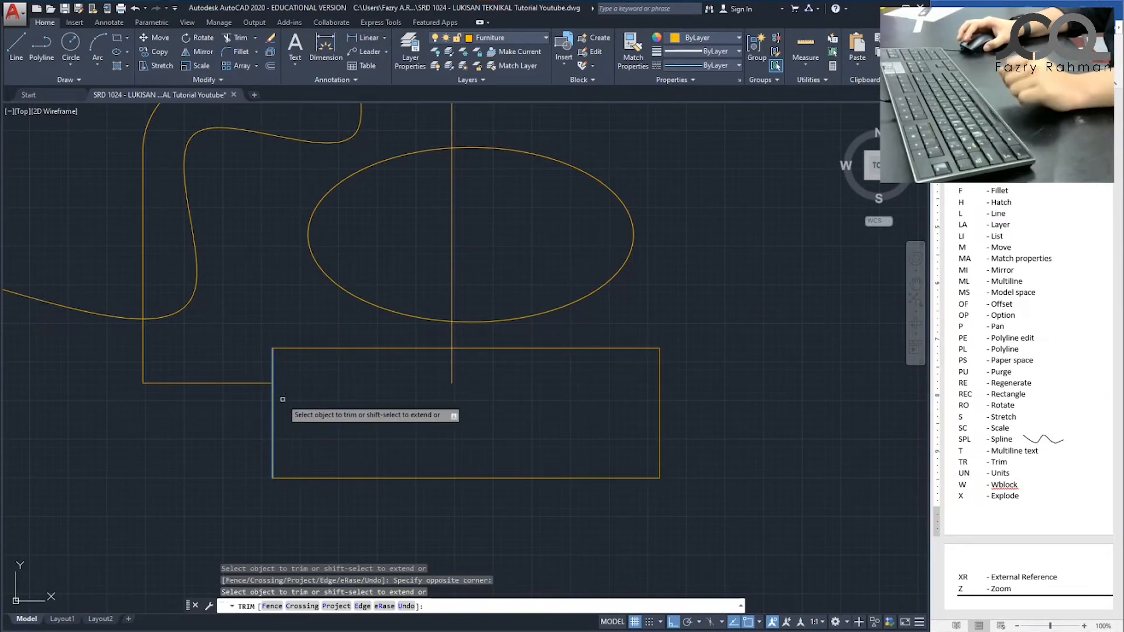
key(Escape)
key(Escape)
key(Escape)
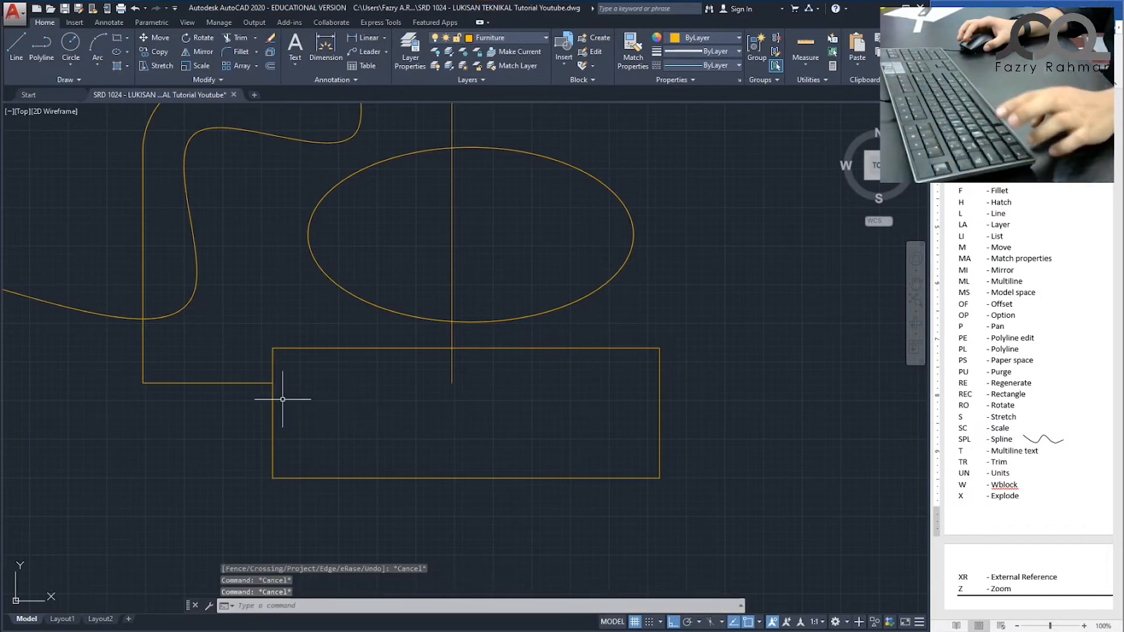
Undo the last trim of the square's lower side.
key(ctrl+z)
scroll(282, 386, up, 1)
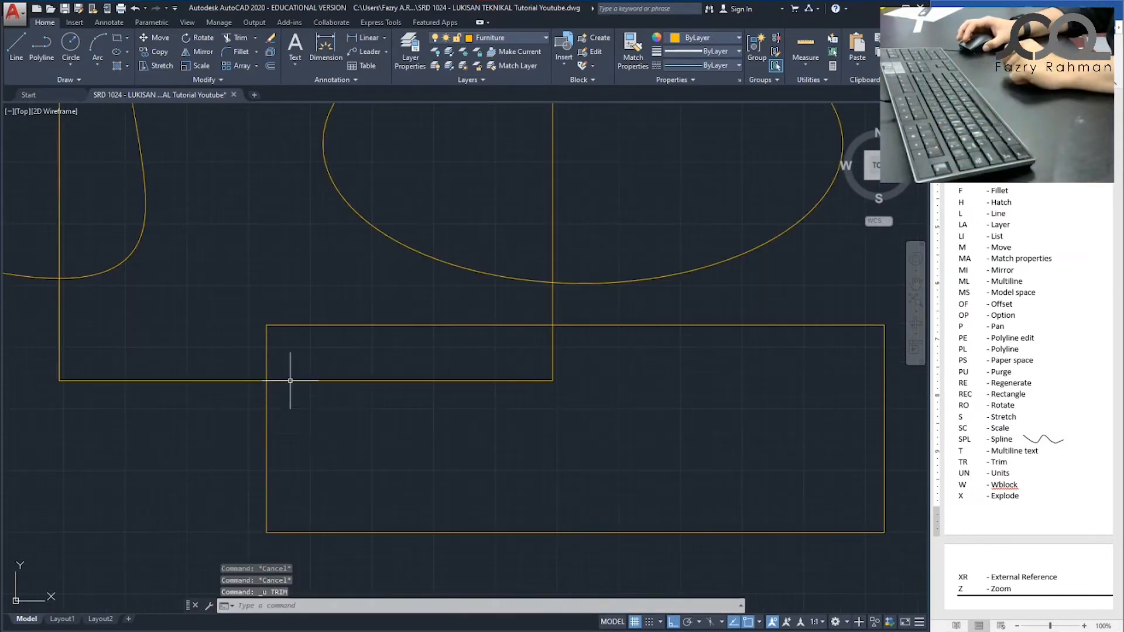
scroll(395, 387, down, 2)
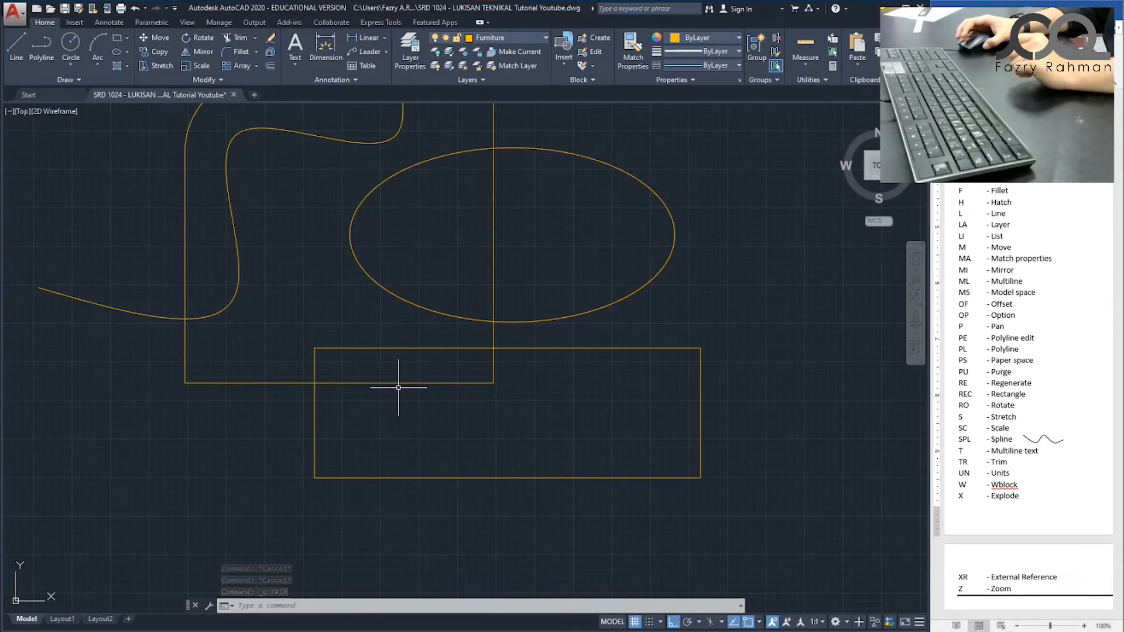
Trim against all edges the square's lower side inside the rectangle, its segment below the ellipse, the rectangle's upper-left stretch, the ellipse's left half and the inner spline.
text(ts o)
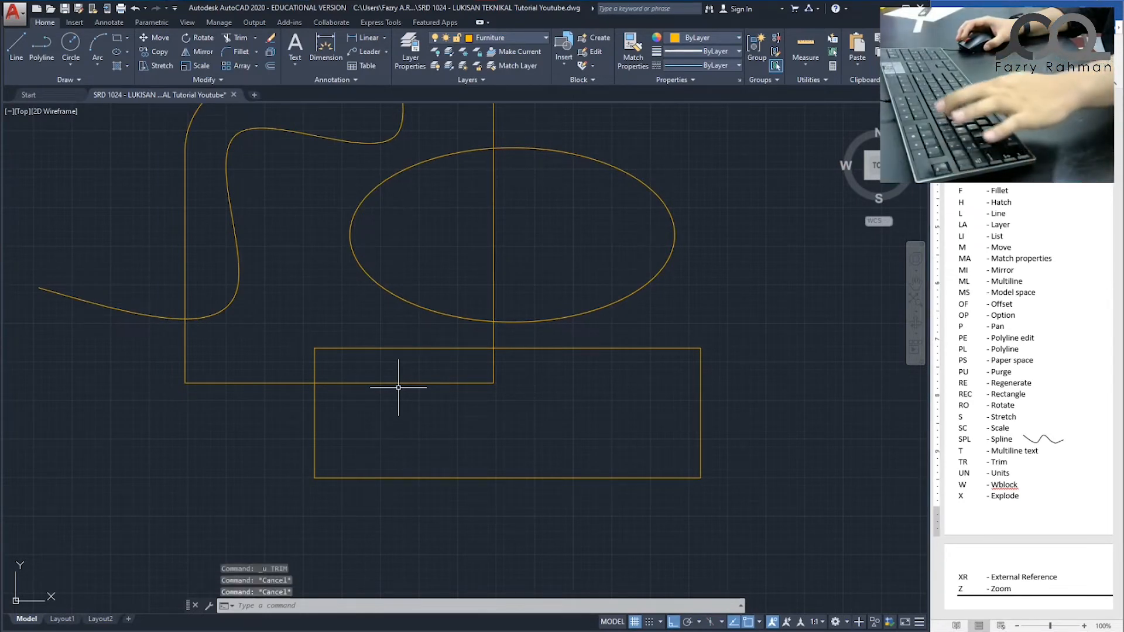
text(r)
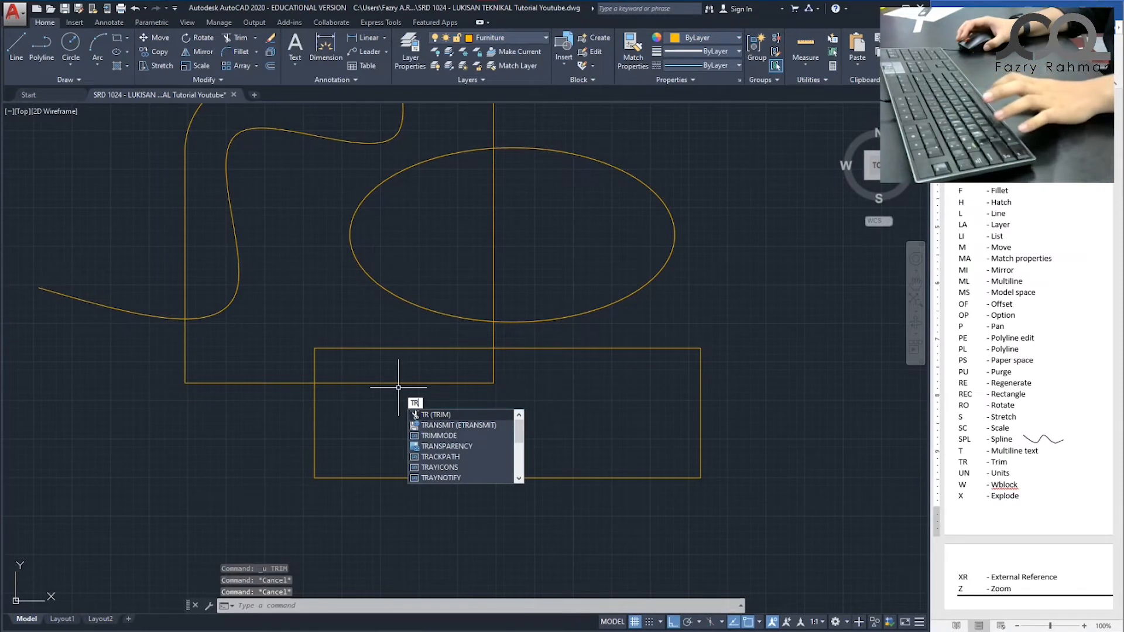
key(Return)
key(Return)
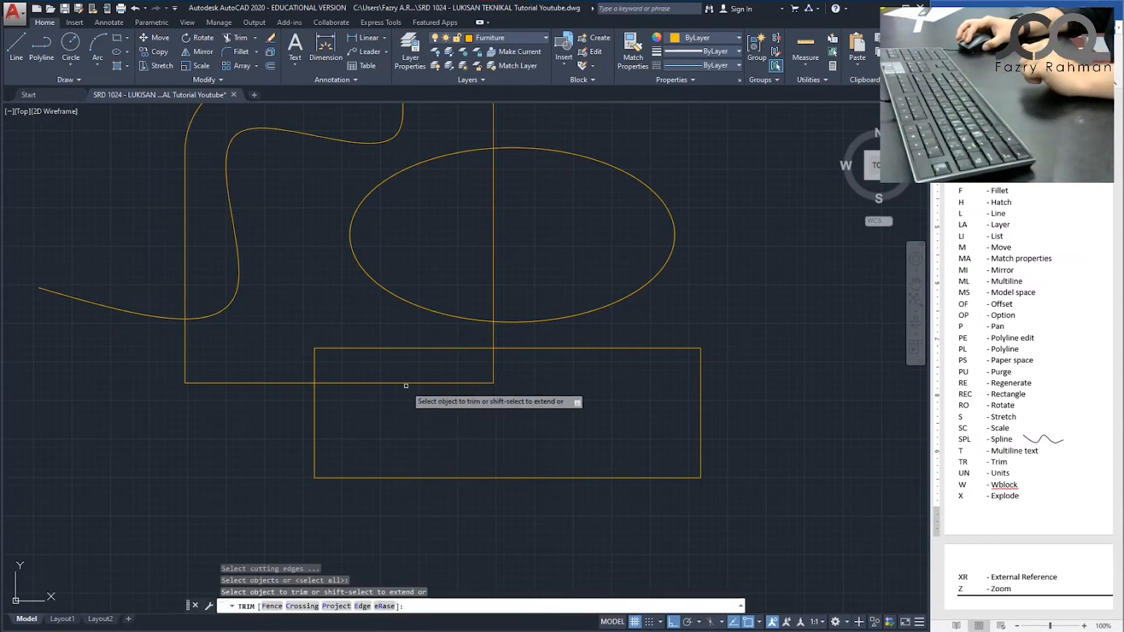
click(412, 381)
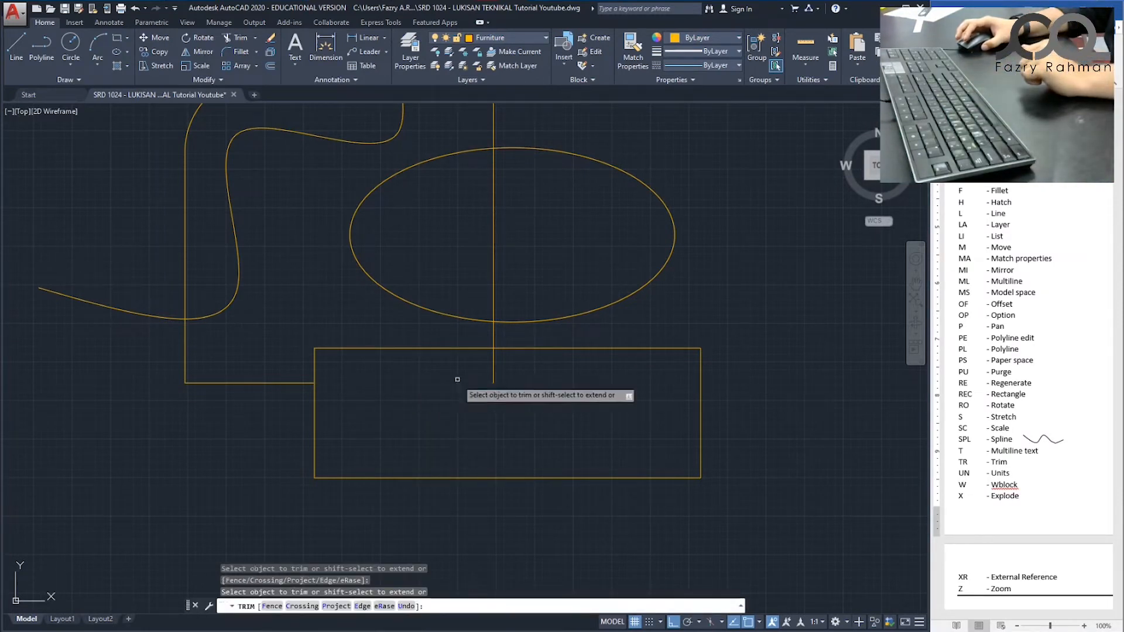
click(494, 334)
scroll(514, 420, down, 2)
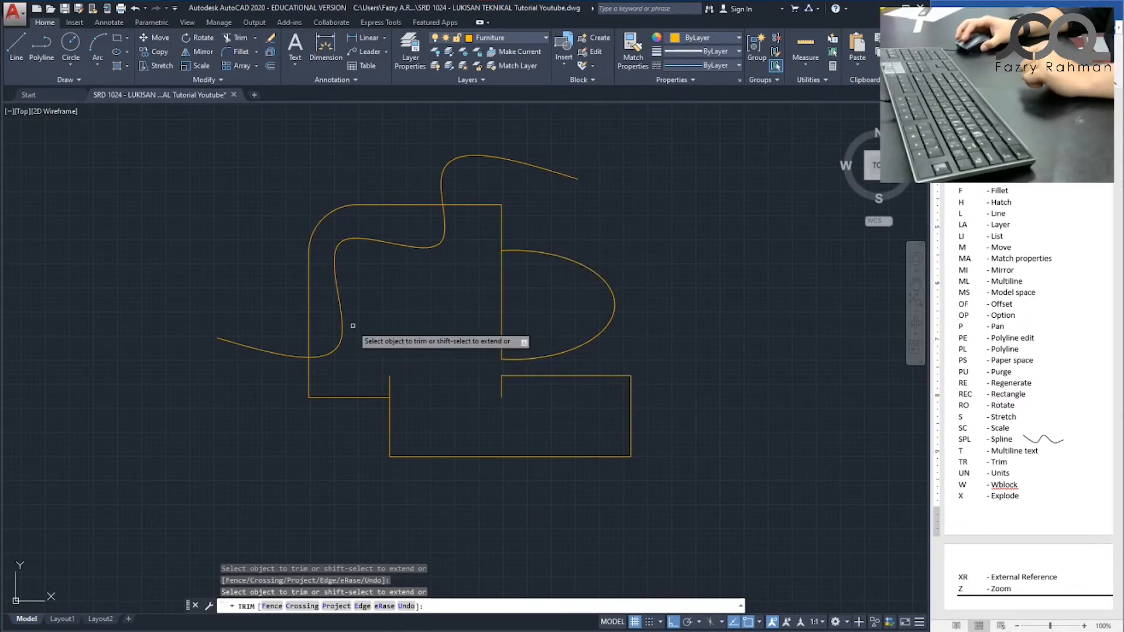
click(378, 241)
key(Return)
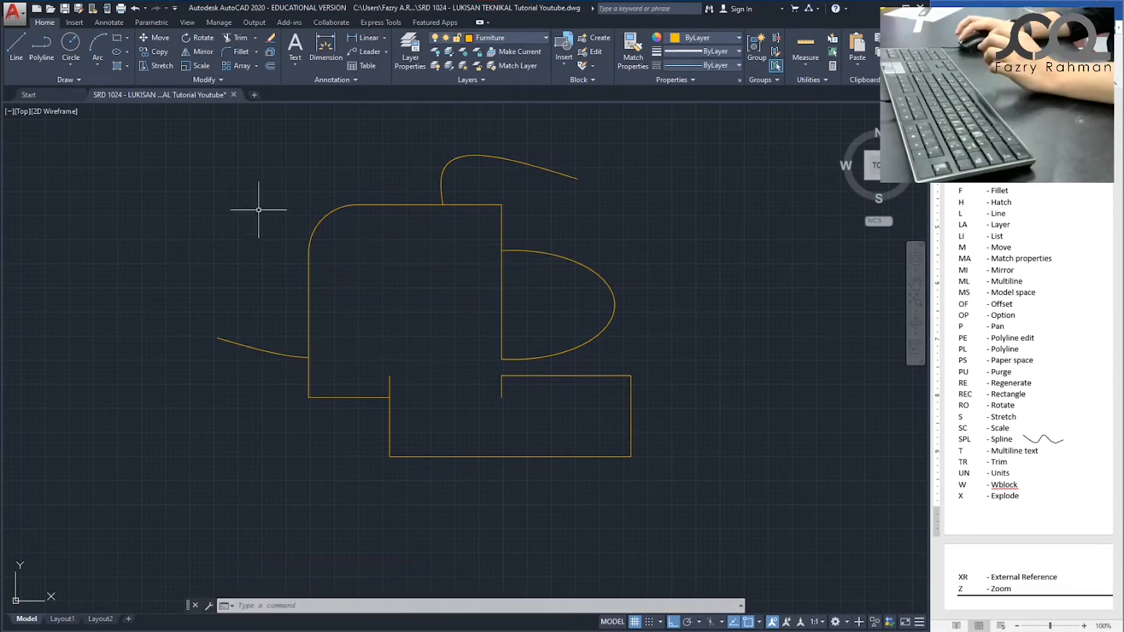
key(Escape)
key(Escape)
key(Escape)
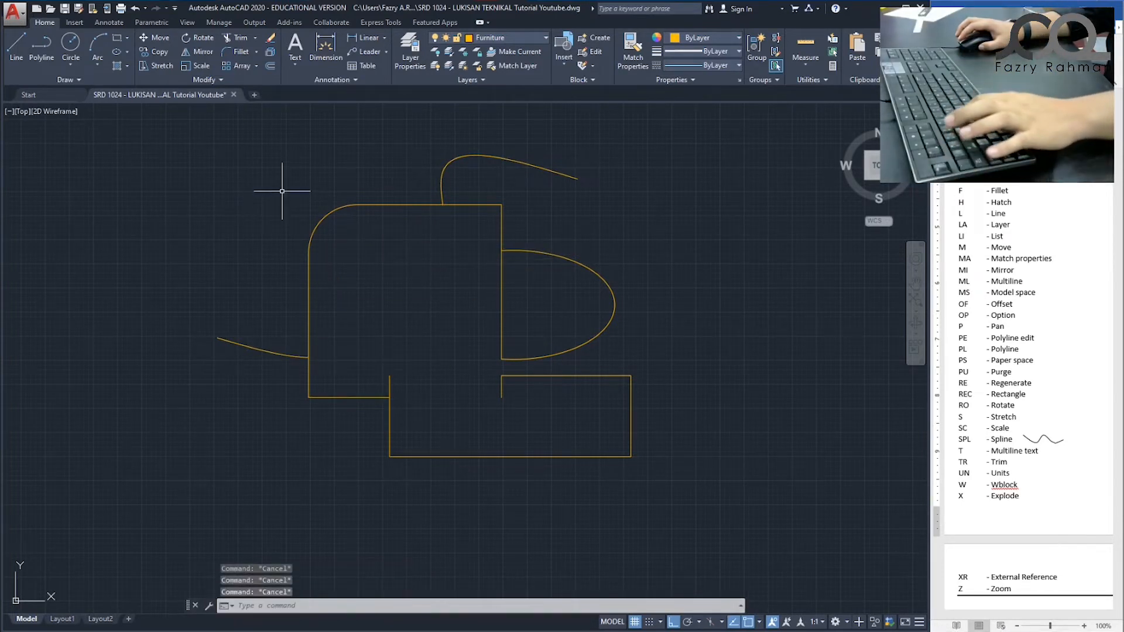
Erase all the practice shapes in the drawing area.
text(e)
key(Return)
click(200, 115)
click(739, 489)
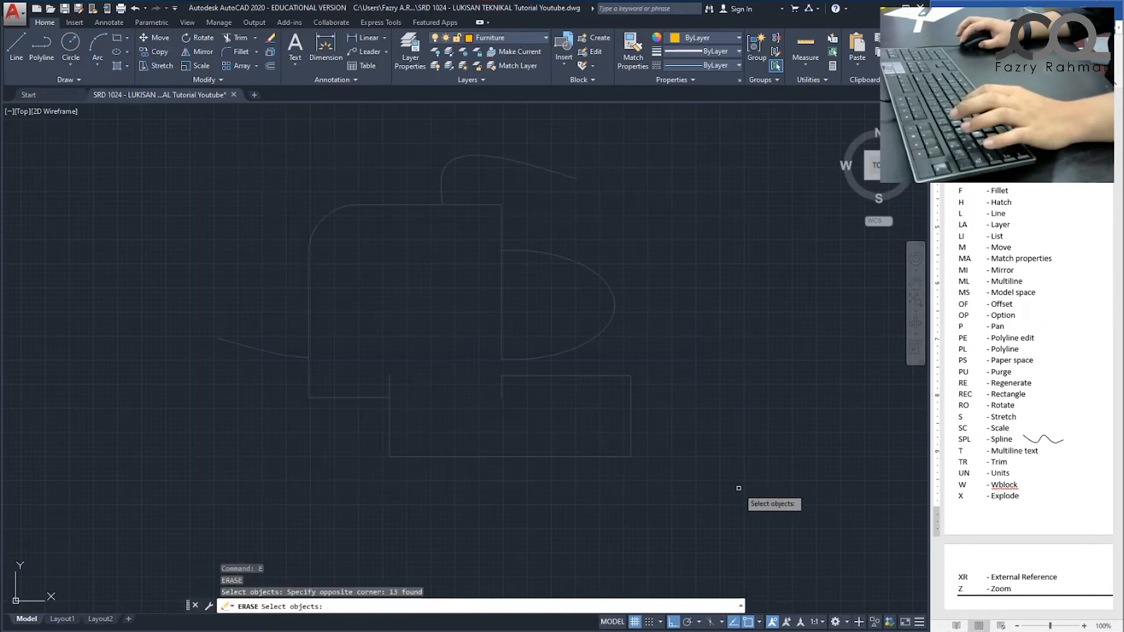
key(Return)
key(Escape)
key(Escape)
key(Escape)
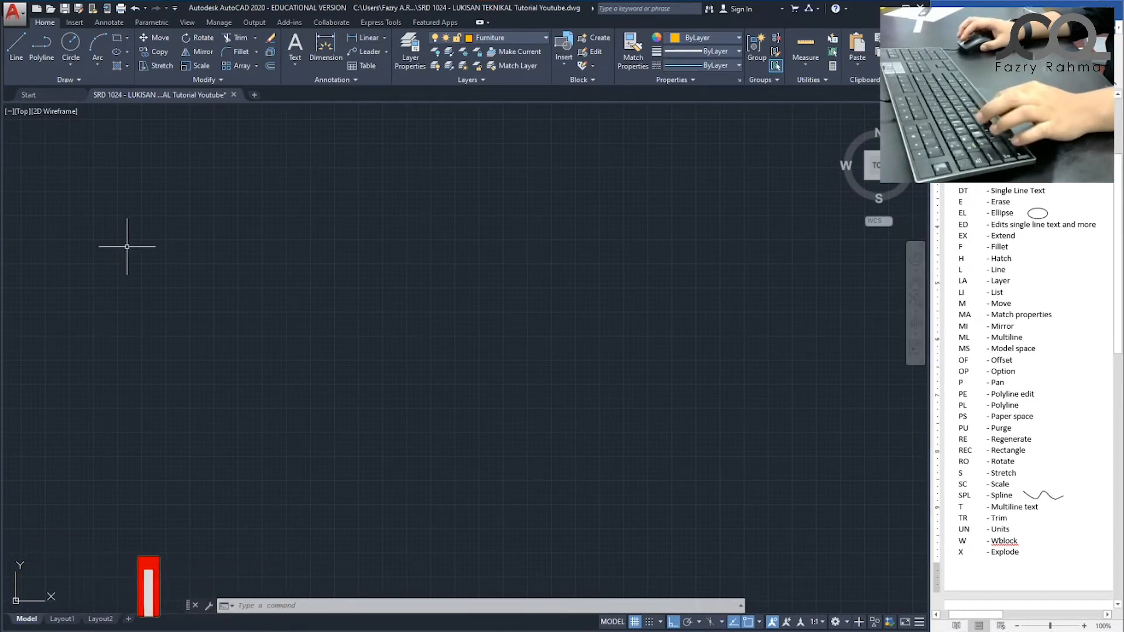
Draw a circle with a radius of 1000 in the upper-left part of the empty drawing area.
text(c)
key(Return)
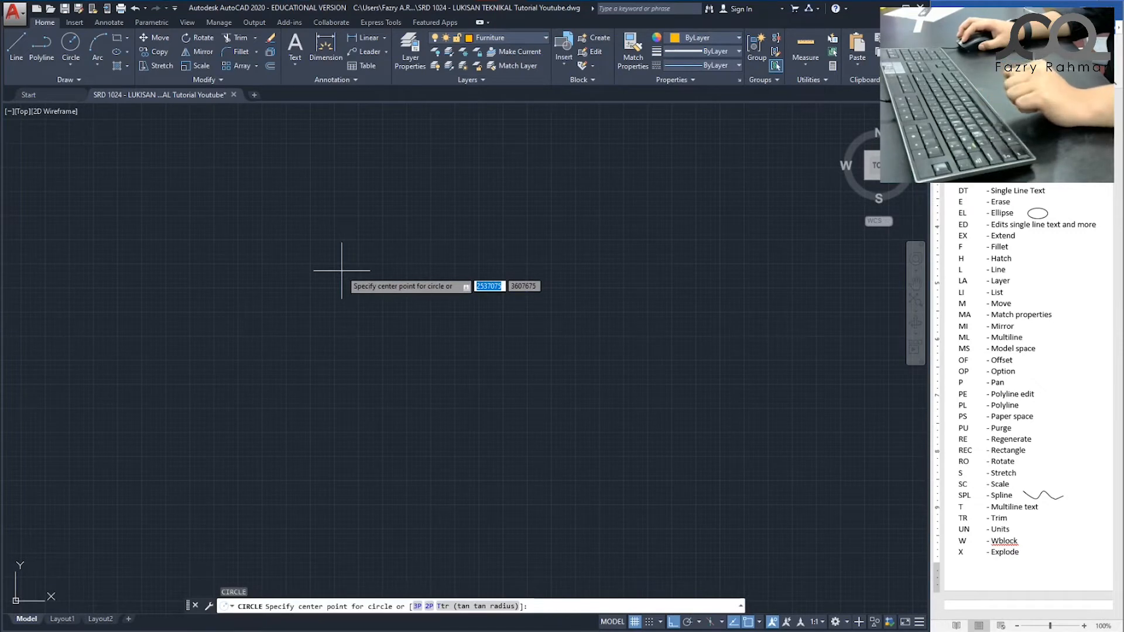
click(341, 271)
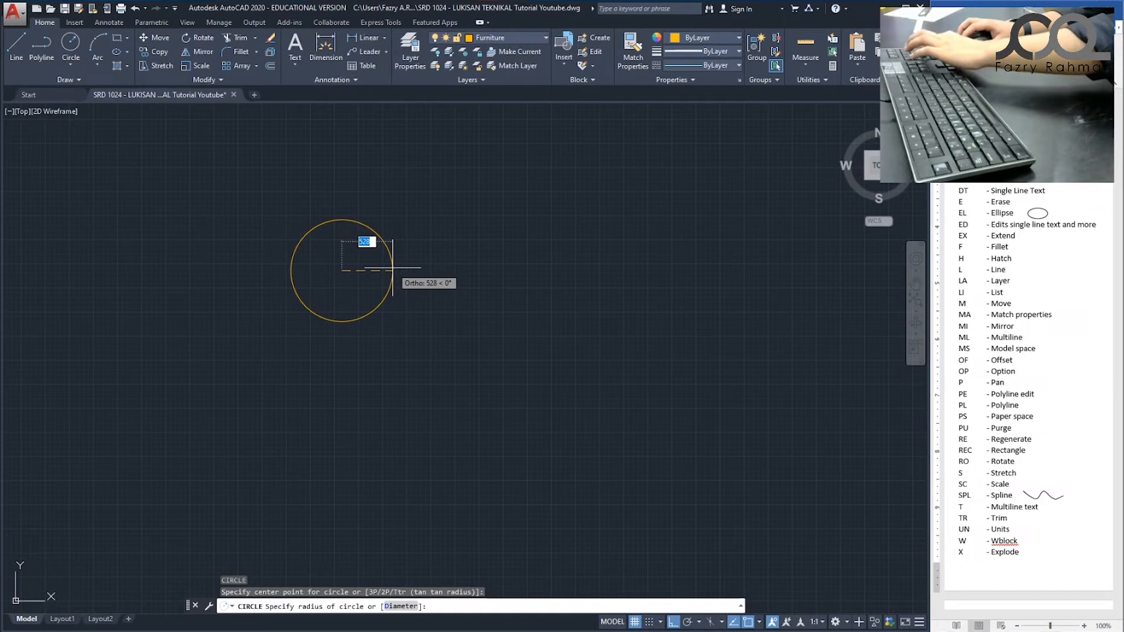
text(1000)
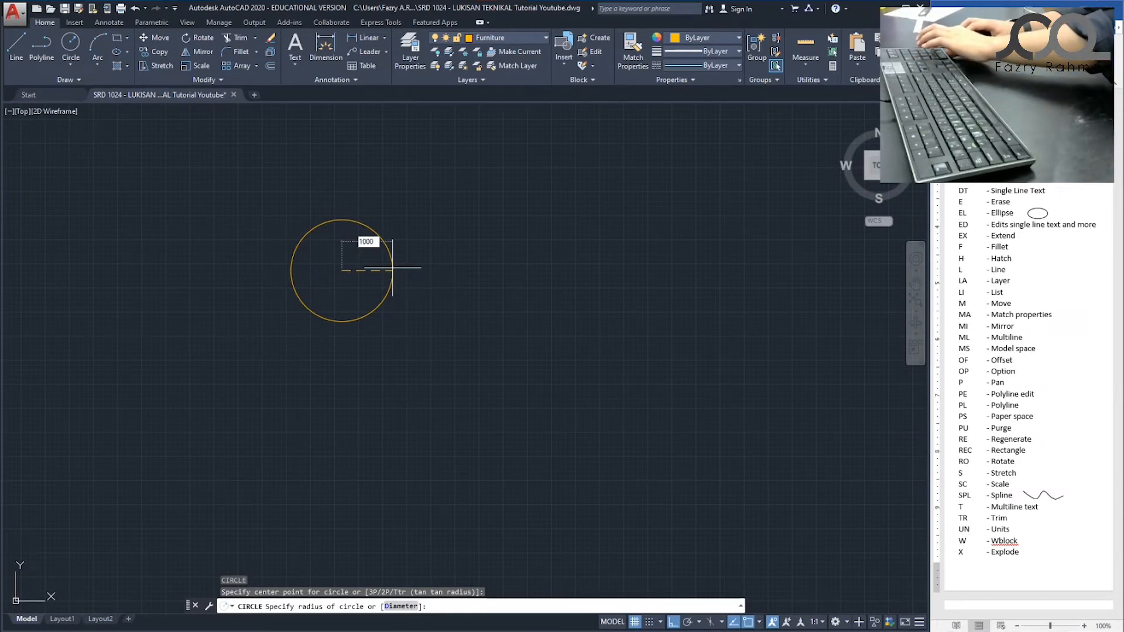
key(Return)
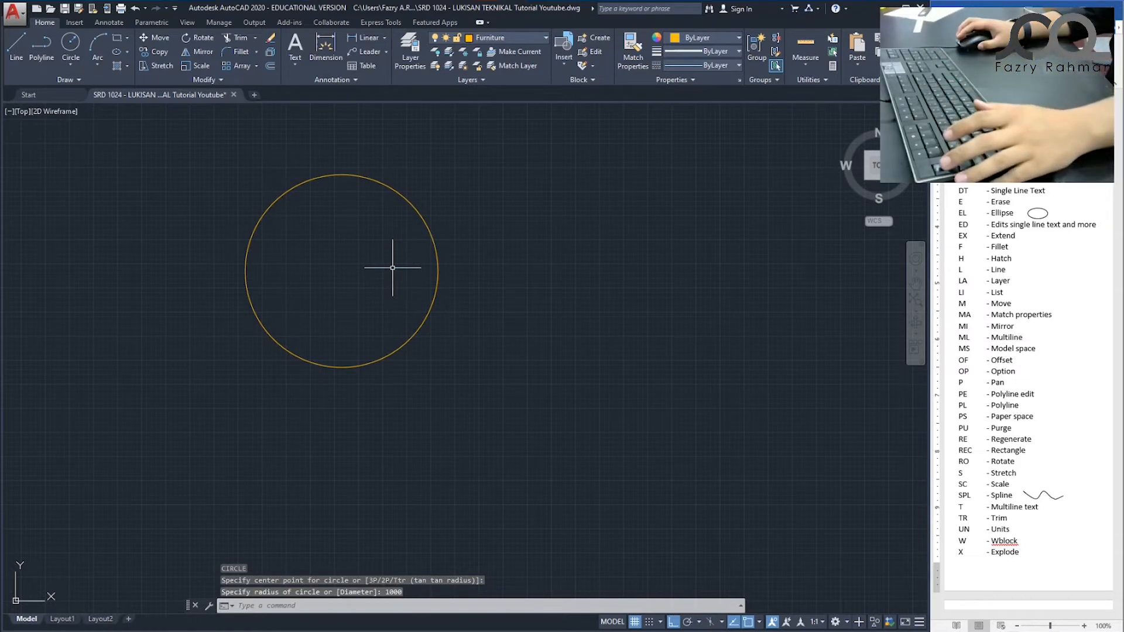
key(Escape)
key(Escape)
key(Escape)
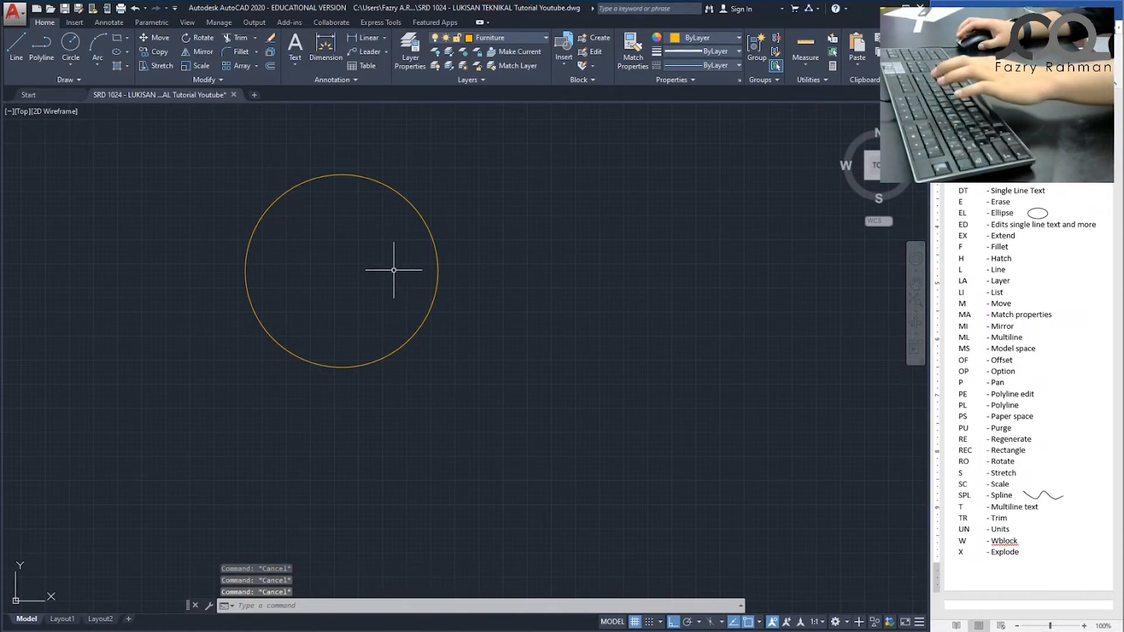
Draw a 2500 by 2500 square with lines, starting and closing at the circle's centre and extending right and down.
text(L)
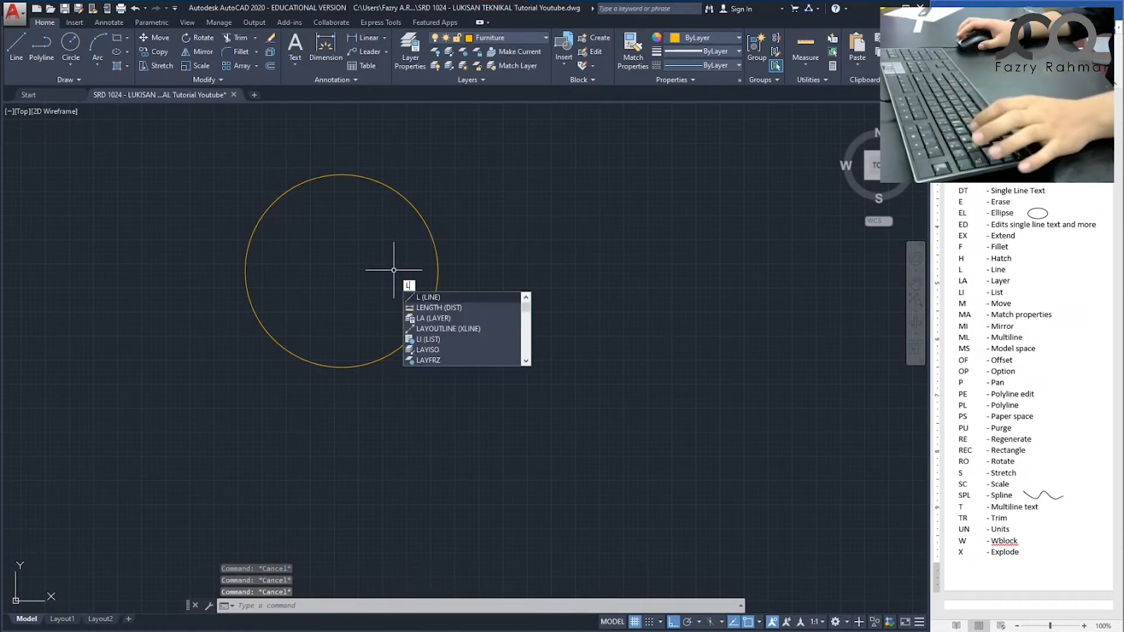
key(Return)
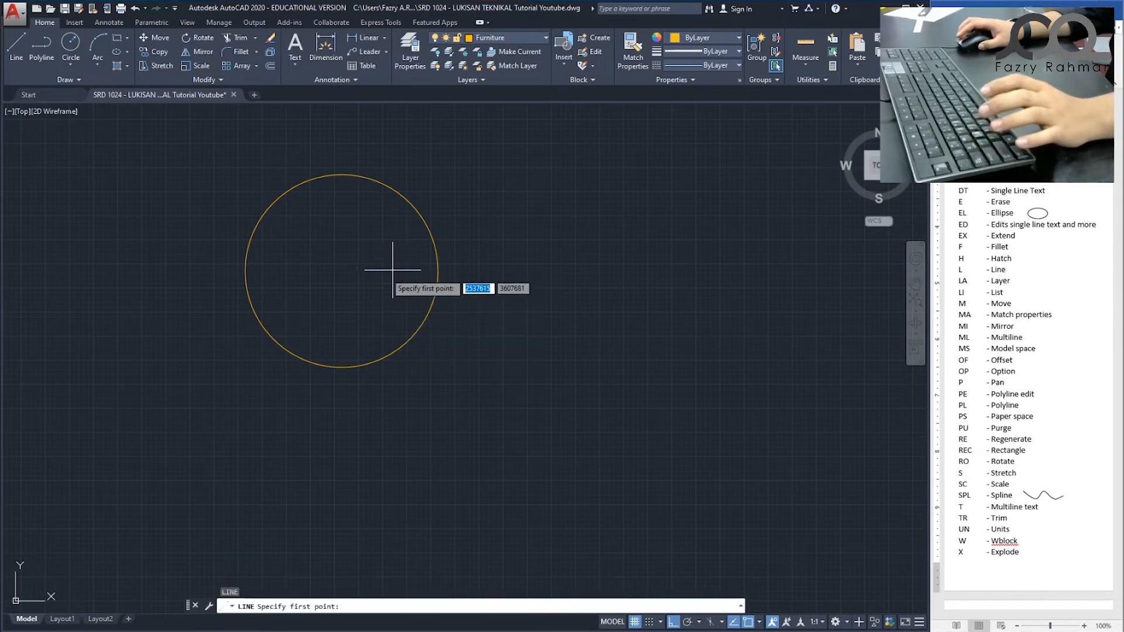
click(342, 270)
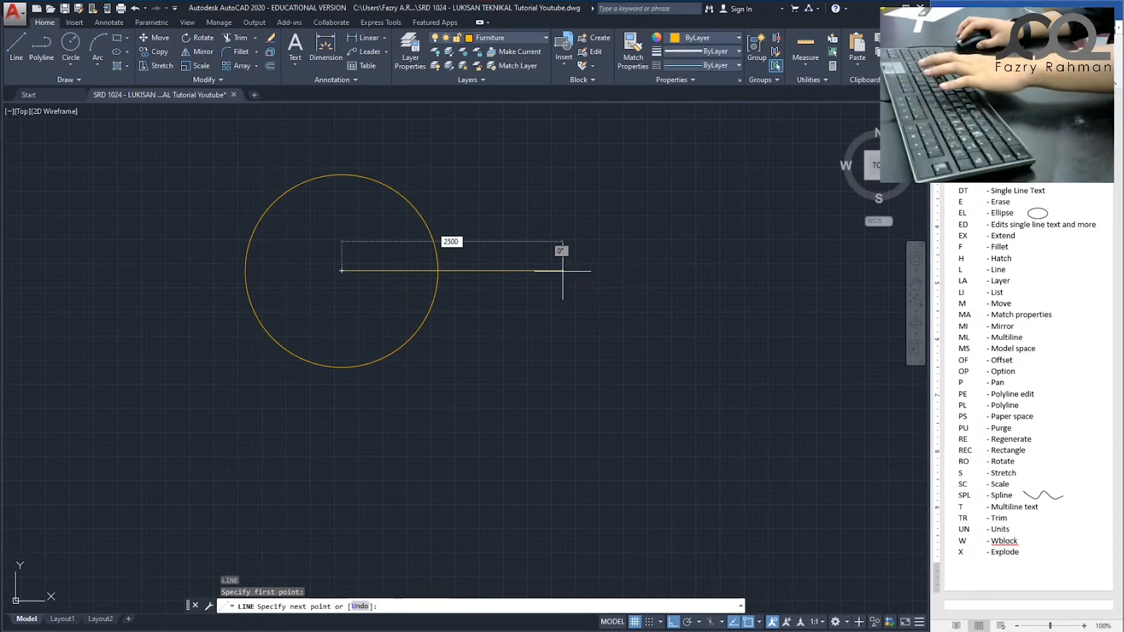
text(2500)
key(Return)
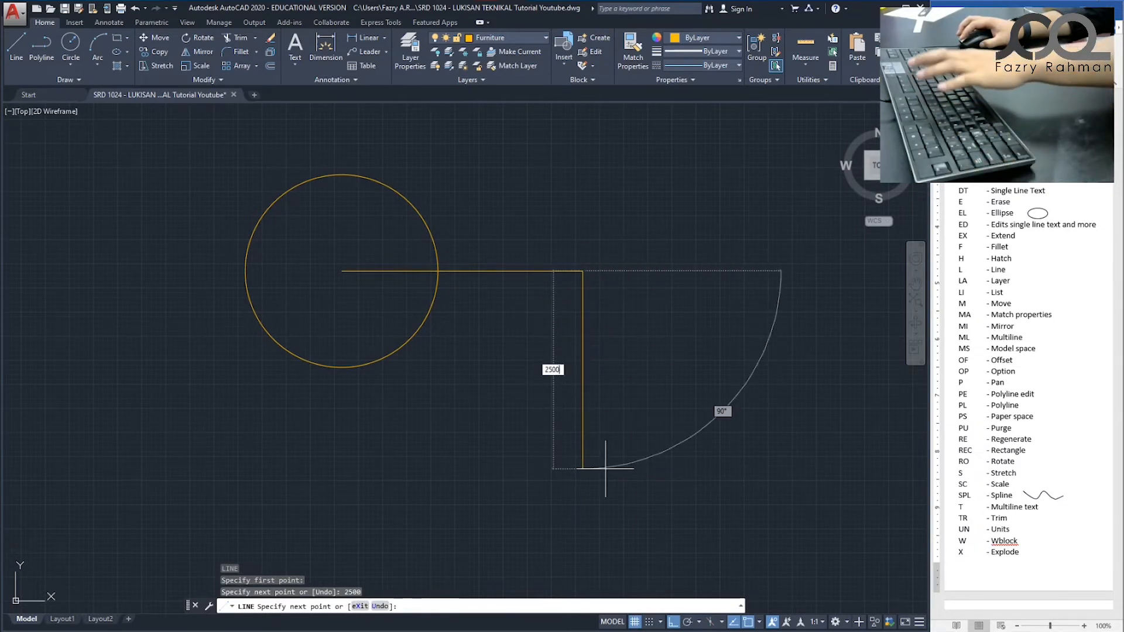
key(Return)
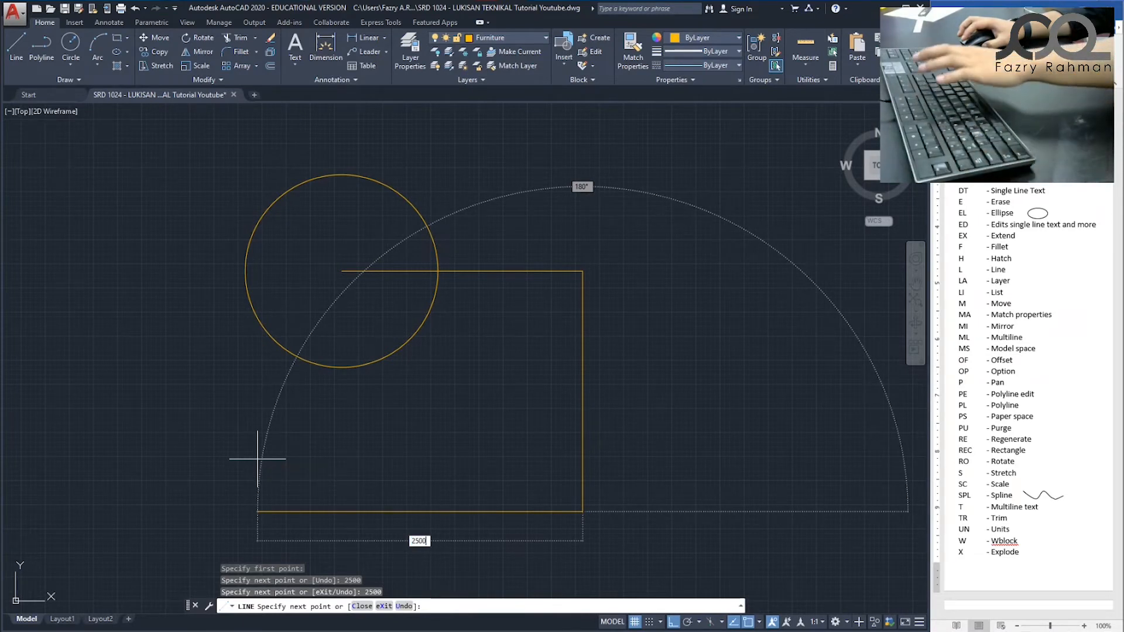
key(Return)
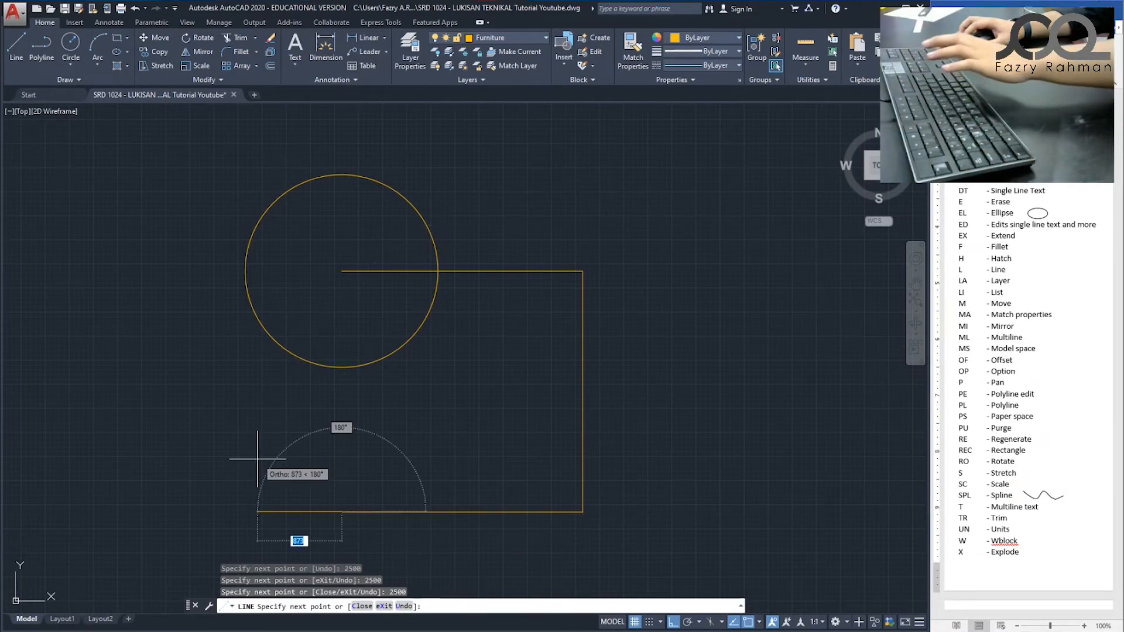
click(341, 271)
key(Escape)
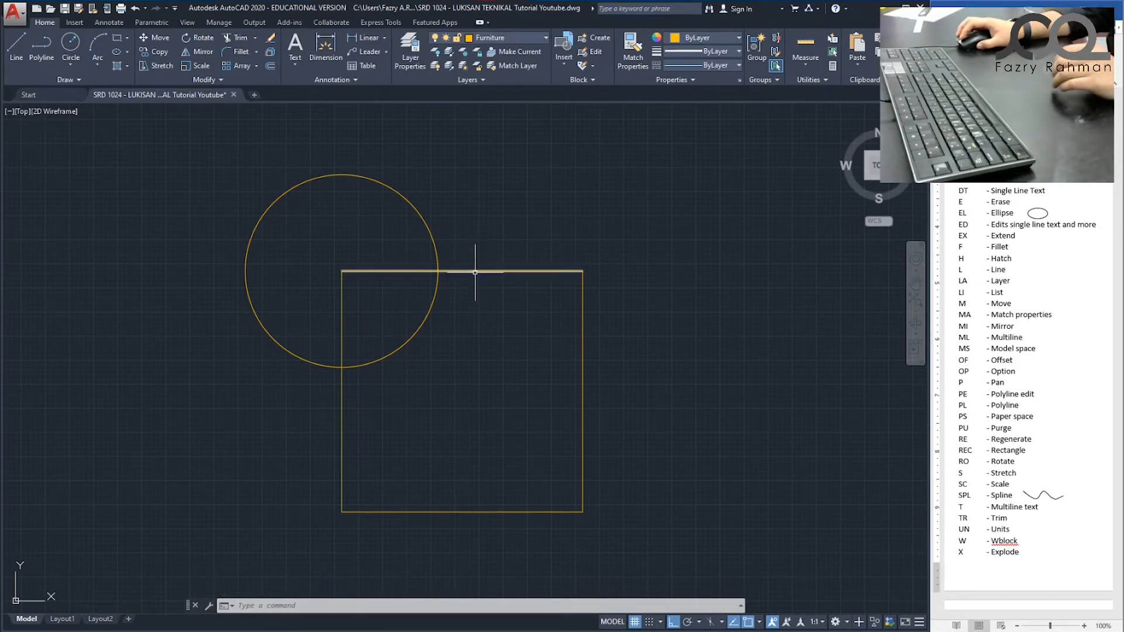
Switch to the command list document and add the note "(Dinding)" after the Offset entry.
scroll(478, 266, up, 4)
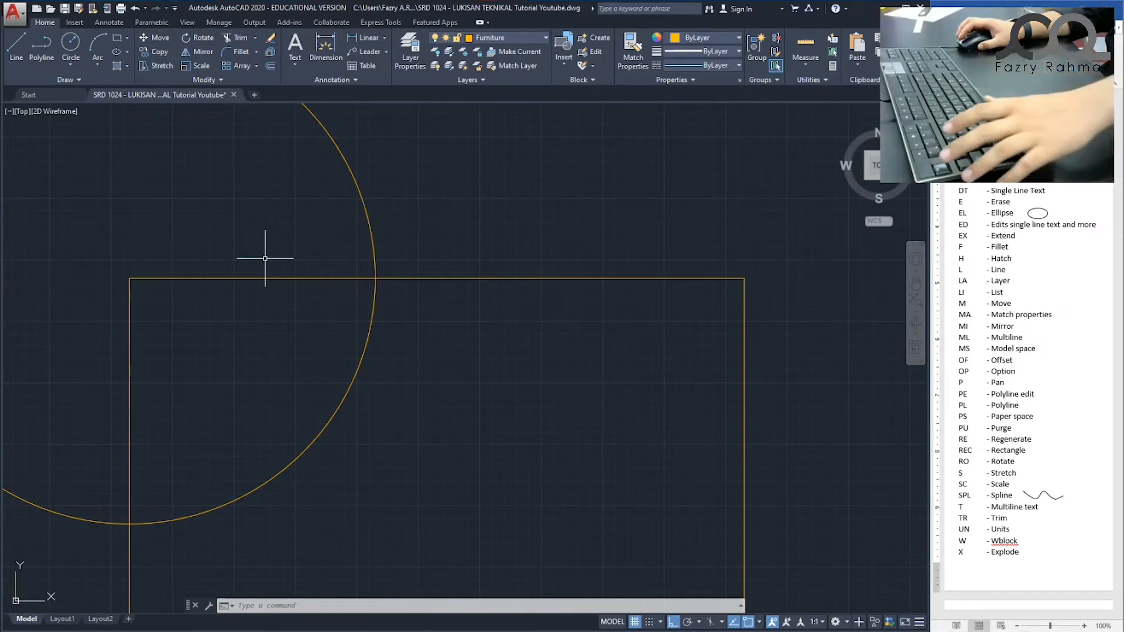
key(Escape)
key(Escape)
key(Escape)
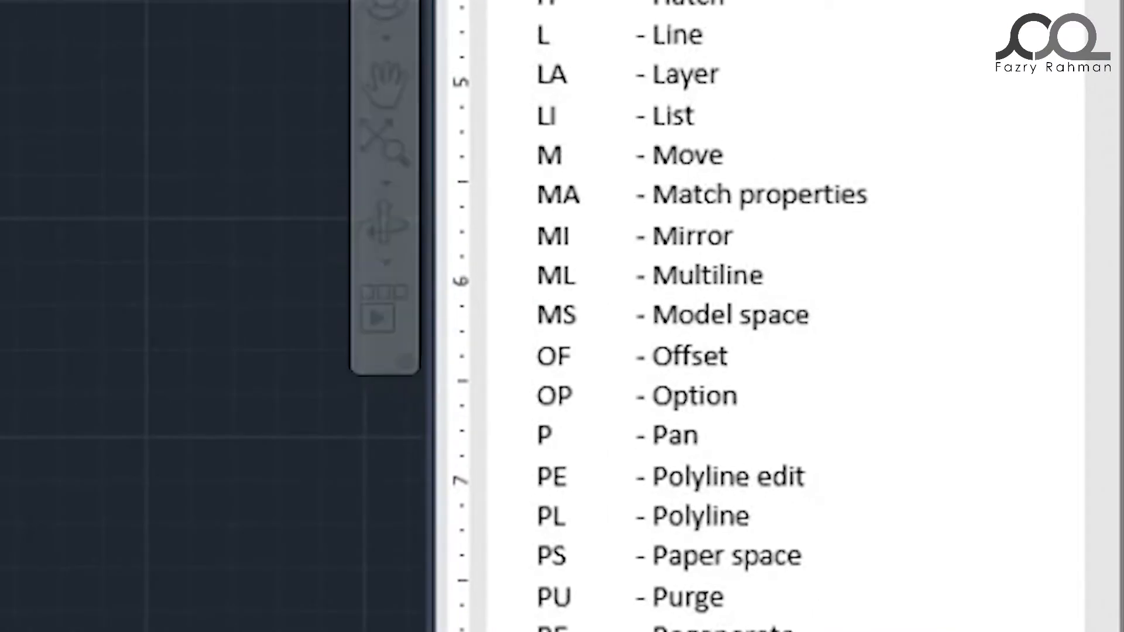
double_click(819, 357)
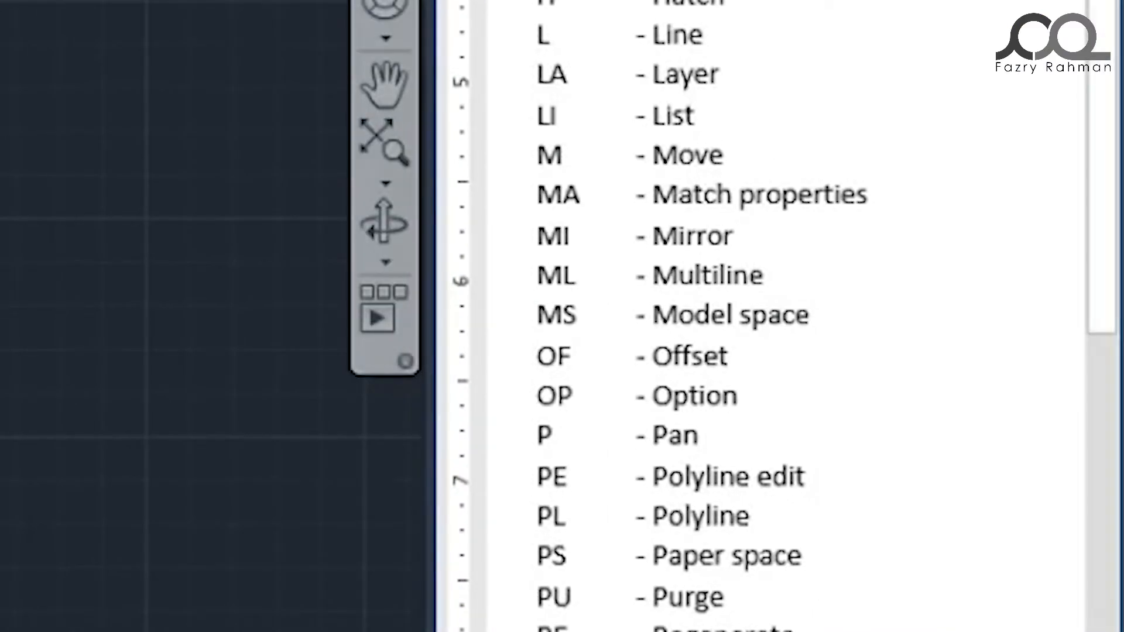
click(819, 357)
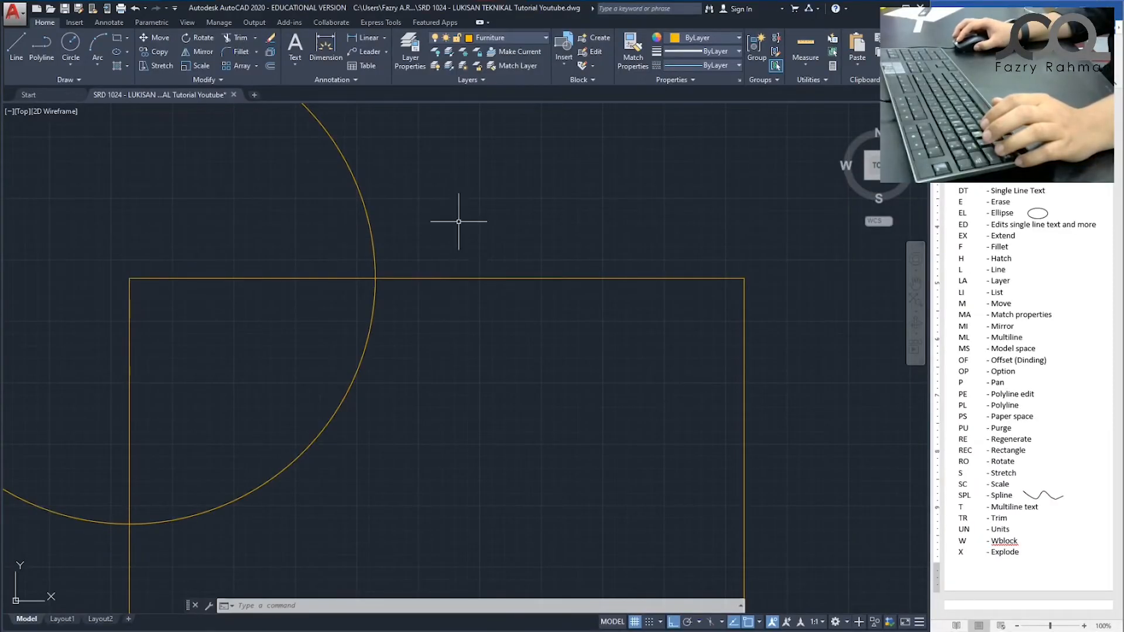
Switch back to AutoCAD and offset the square's upper side outward by 150.
key(Escape)
key(Escape)
key(Escape)
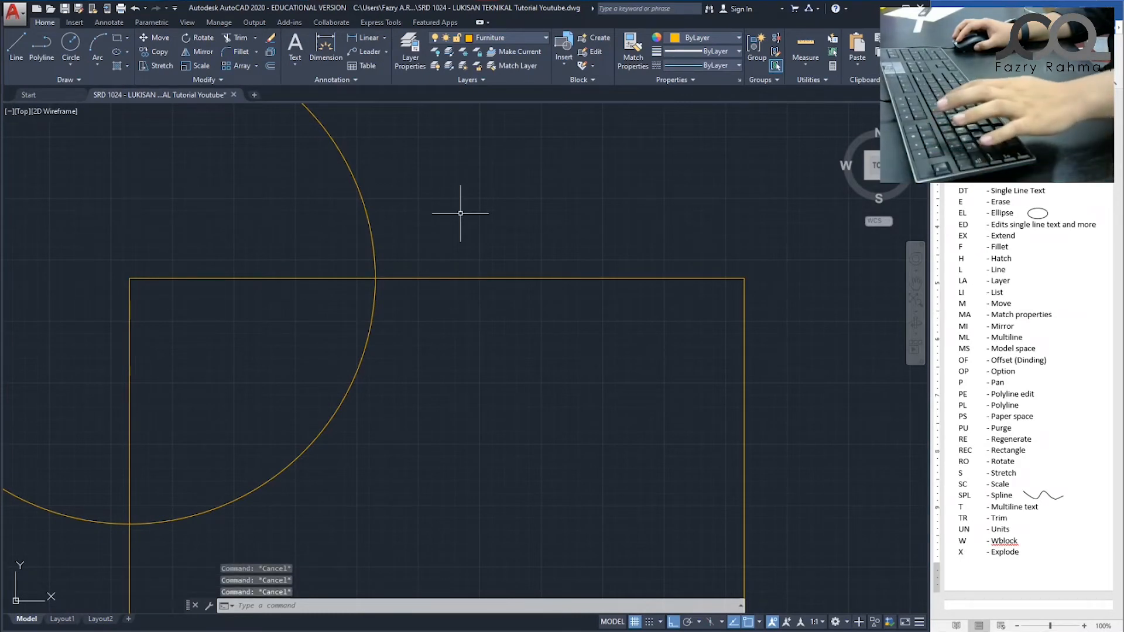
text(o)
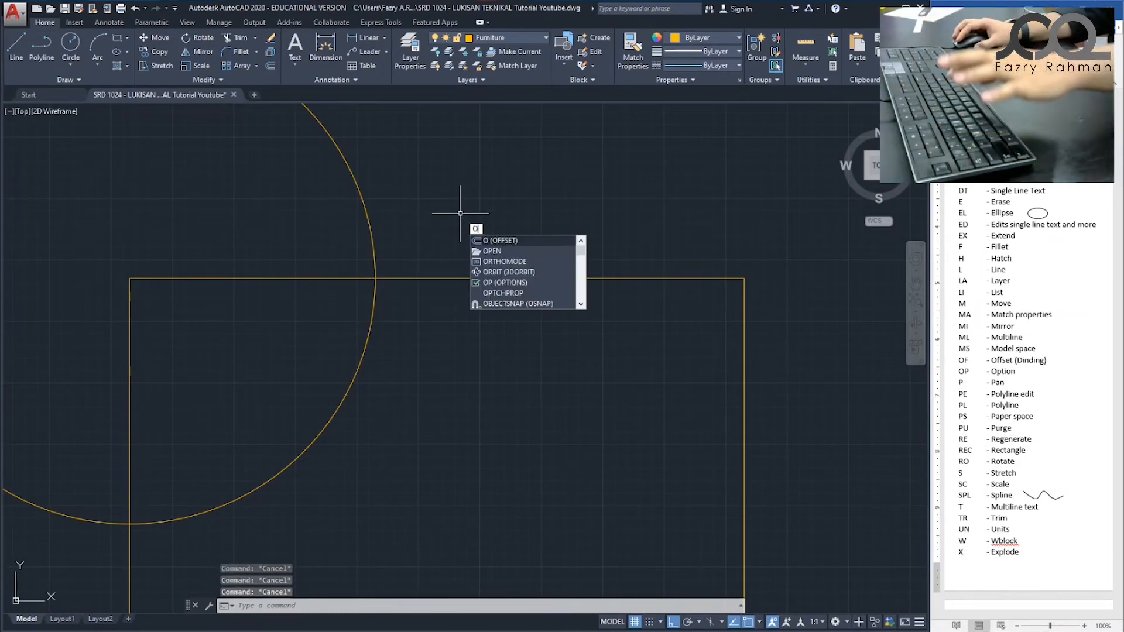
key(Return)
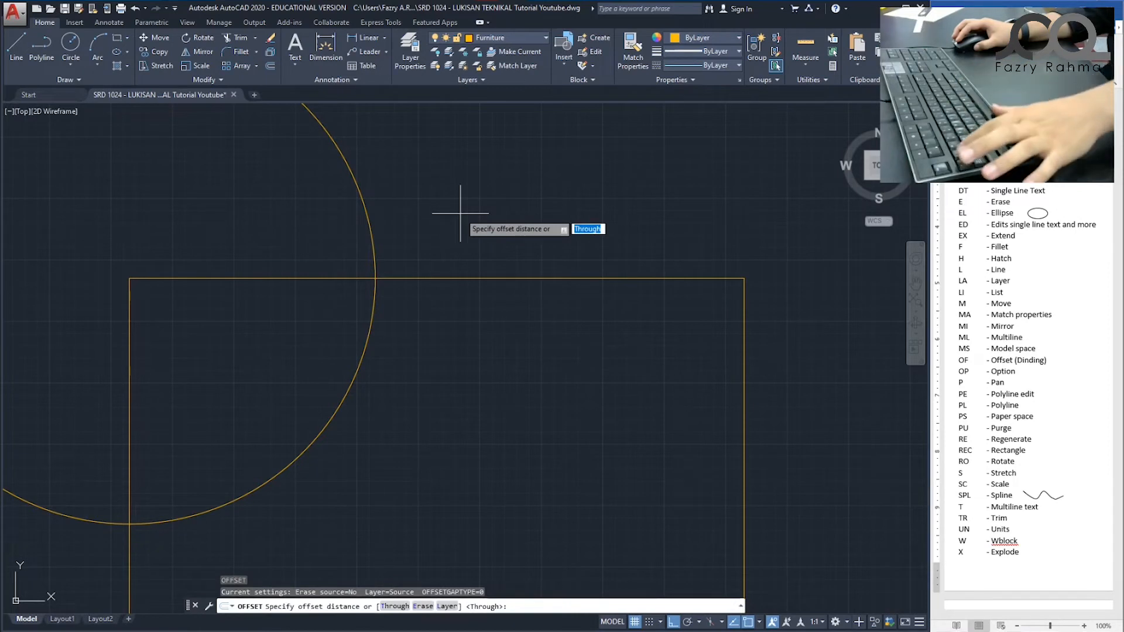
text(15)
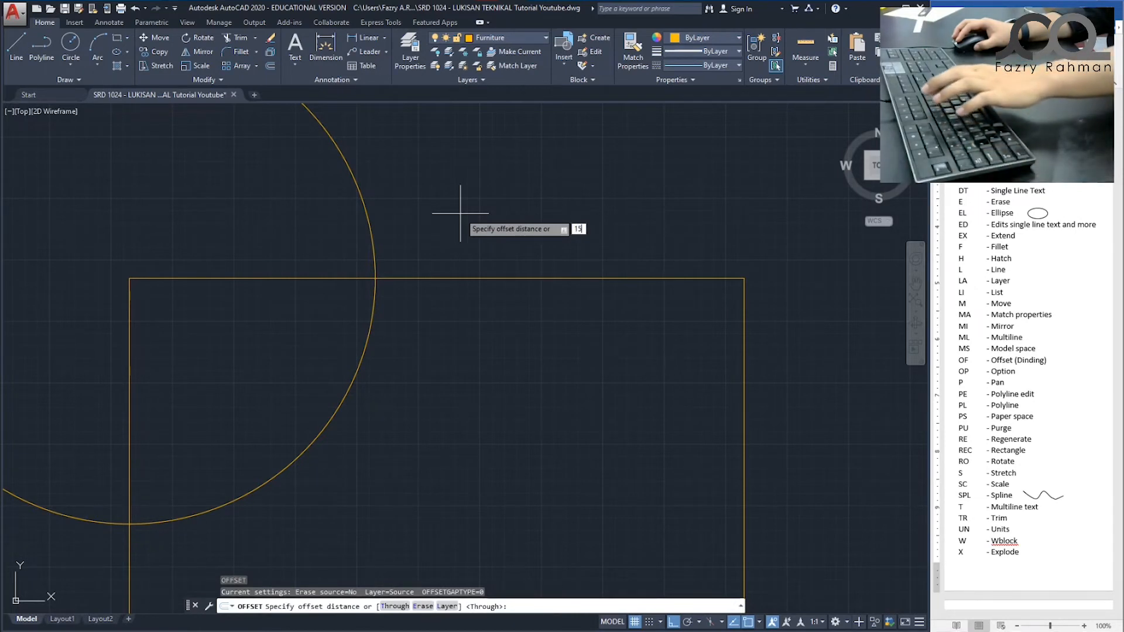
text(0)
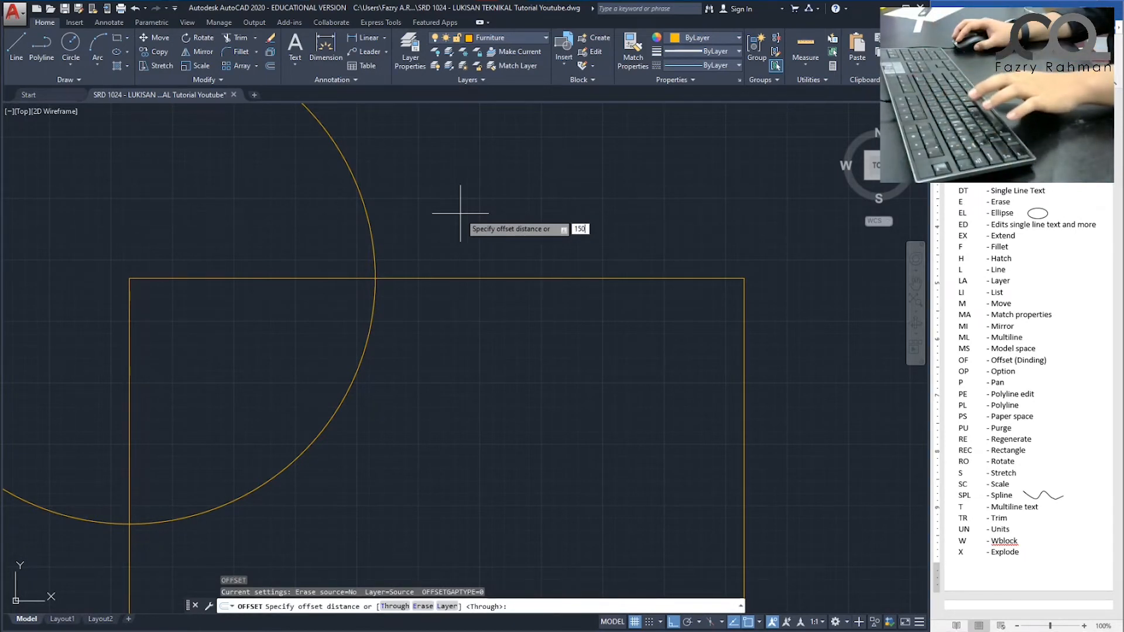
text(b)
key(BackSpace)
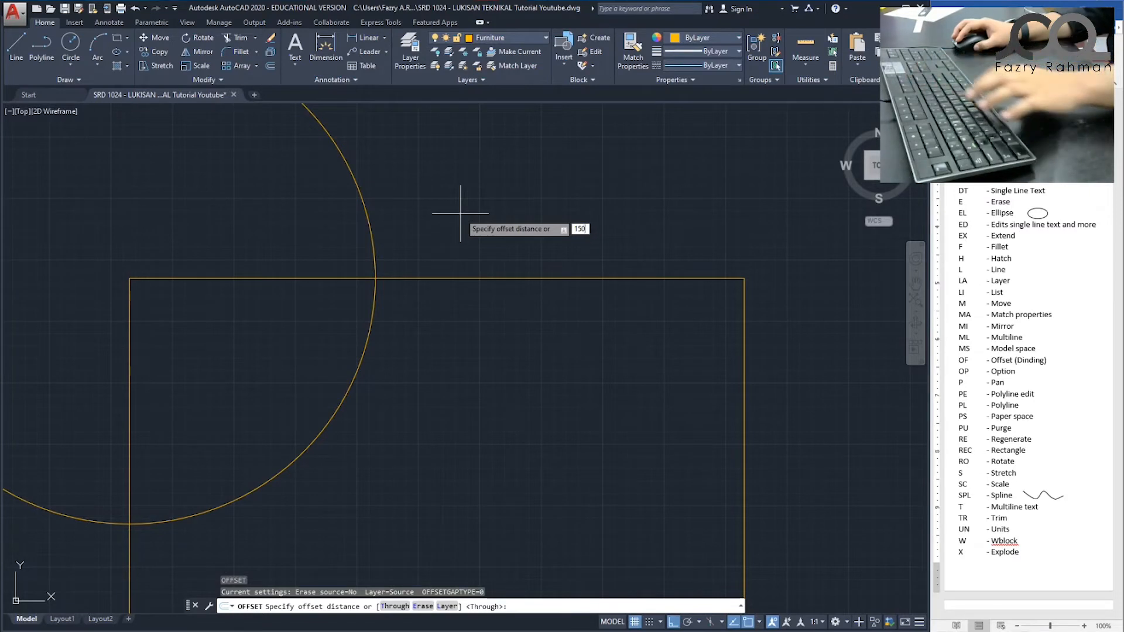
key(Return)
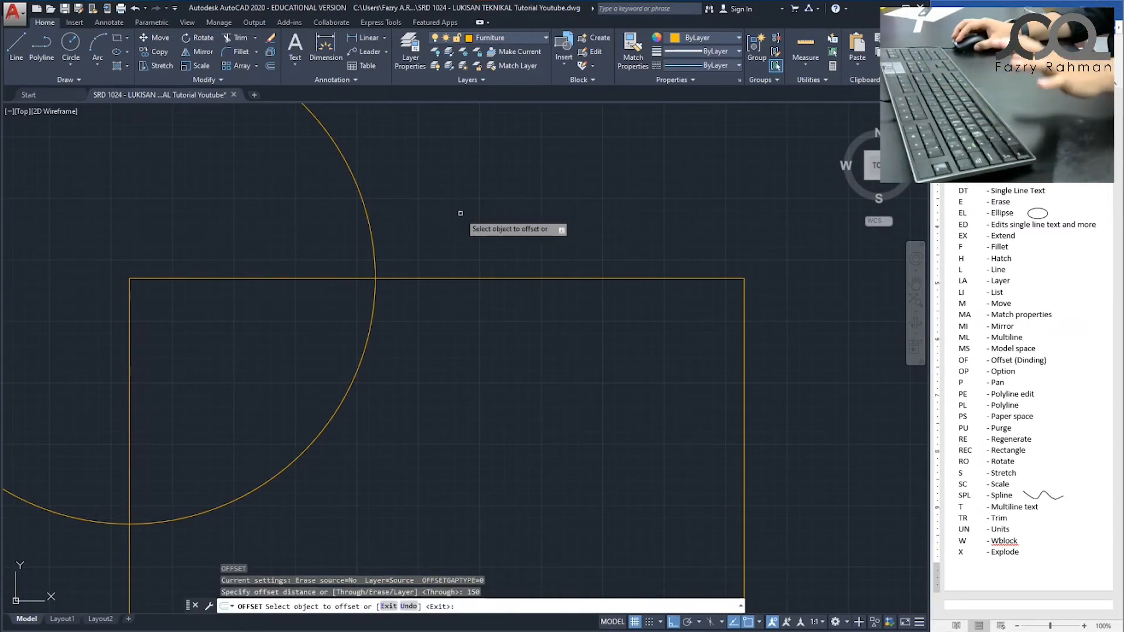
click(465, 278)
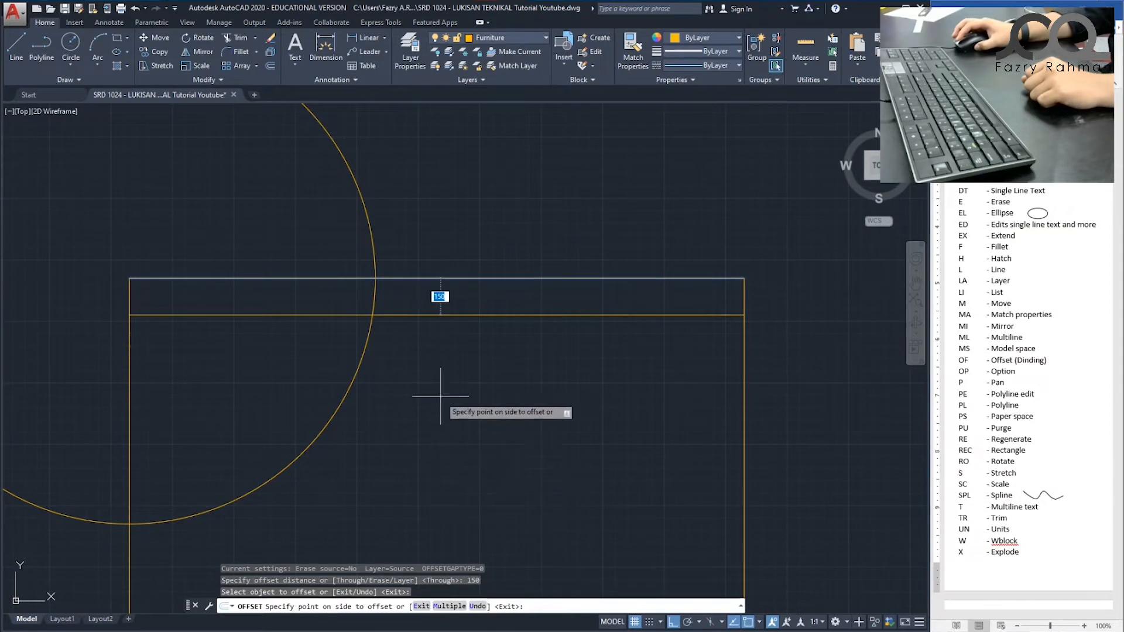
click(454, 193)
scroll(453, 194, down, 4)
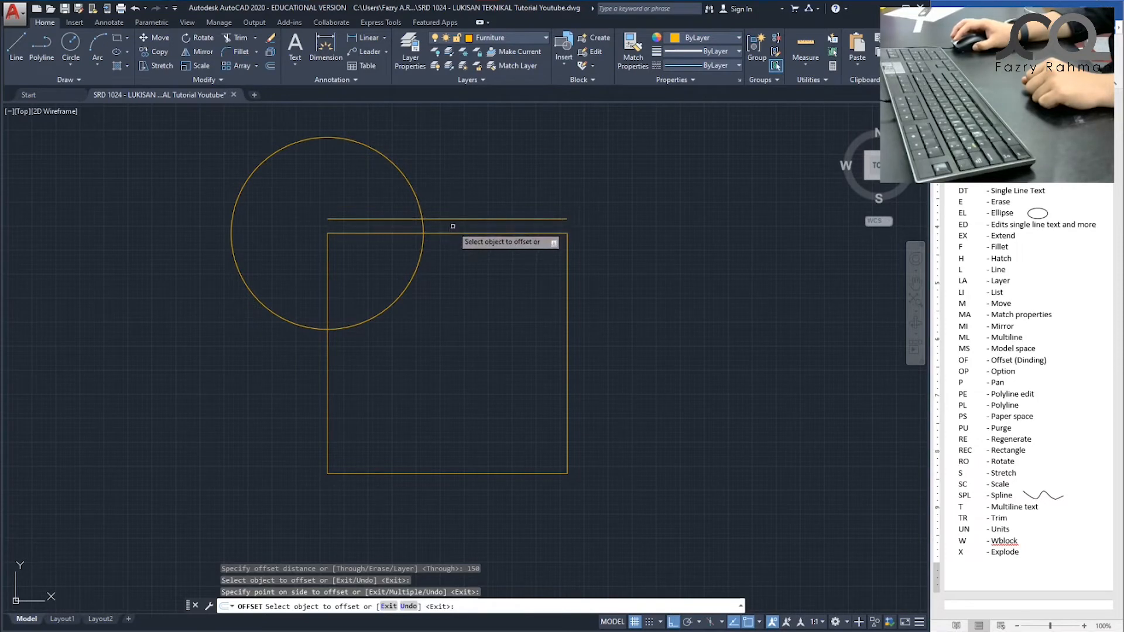
Offset the square's right, lower and left sides outward by the same distance of 150.
click(567, 272)
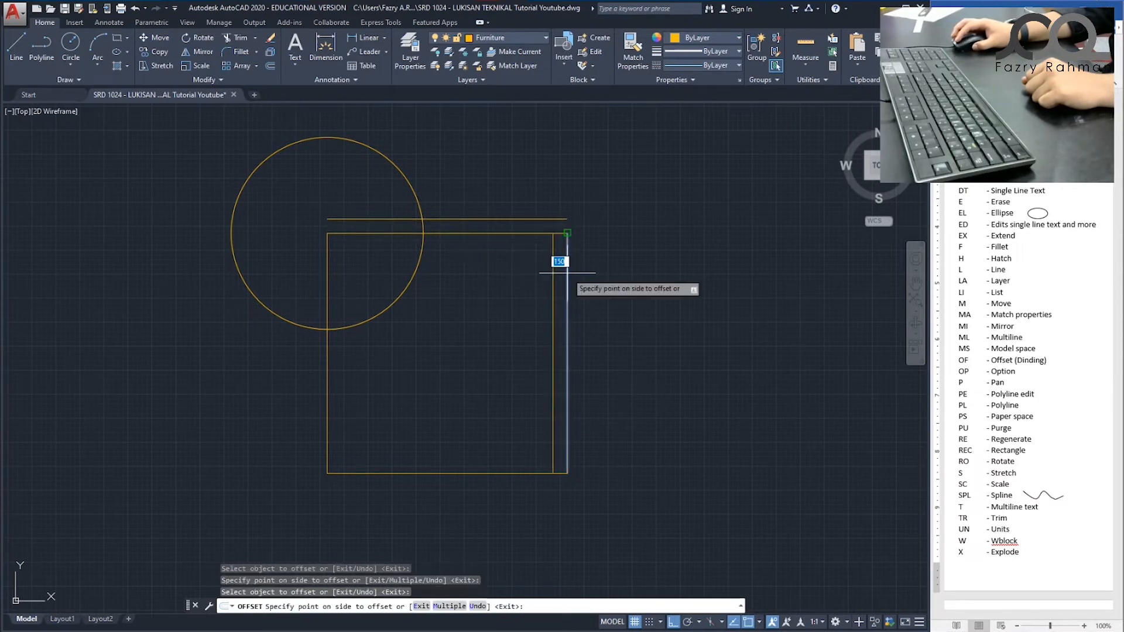
click(658, 270)
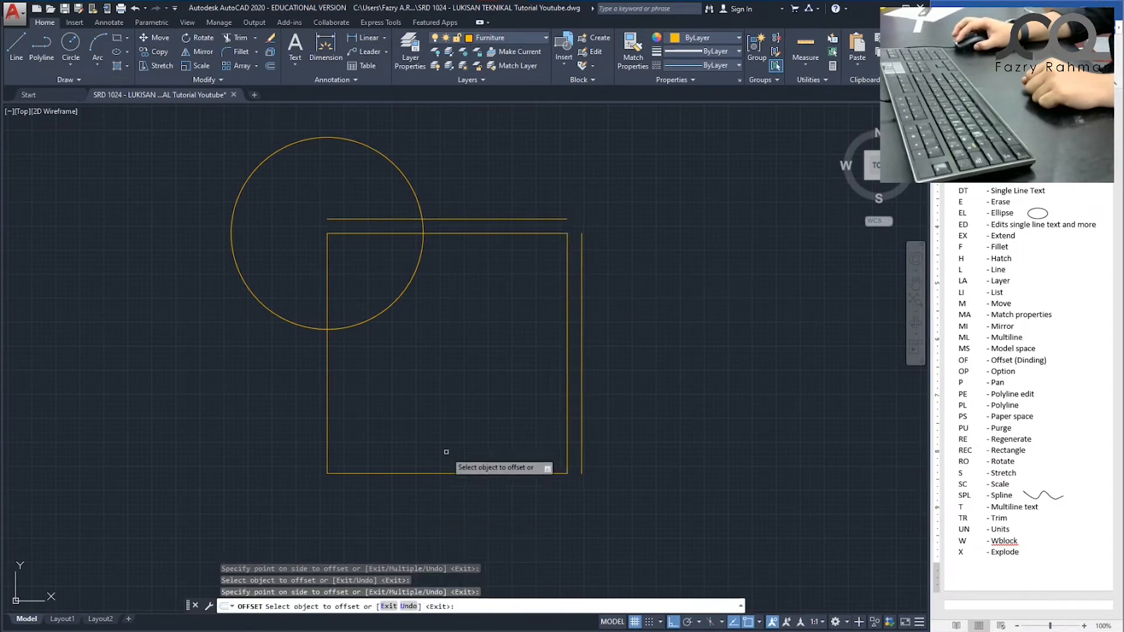
click(443, 473)
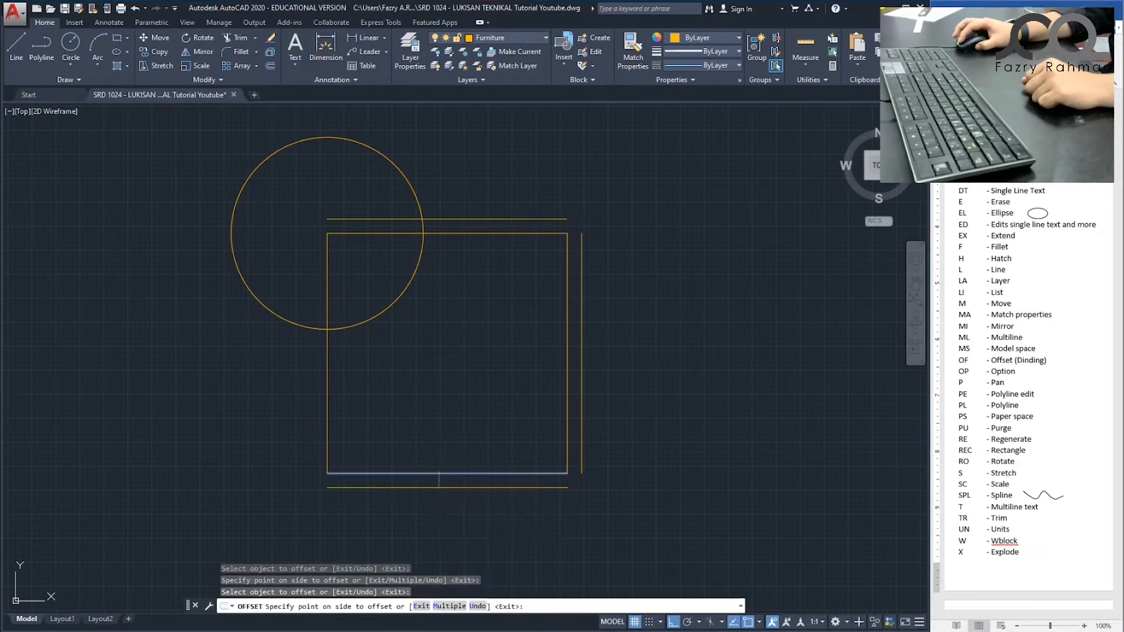
click(439, 513)
click(324, 378)
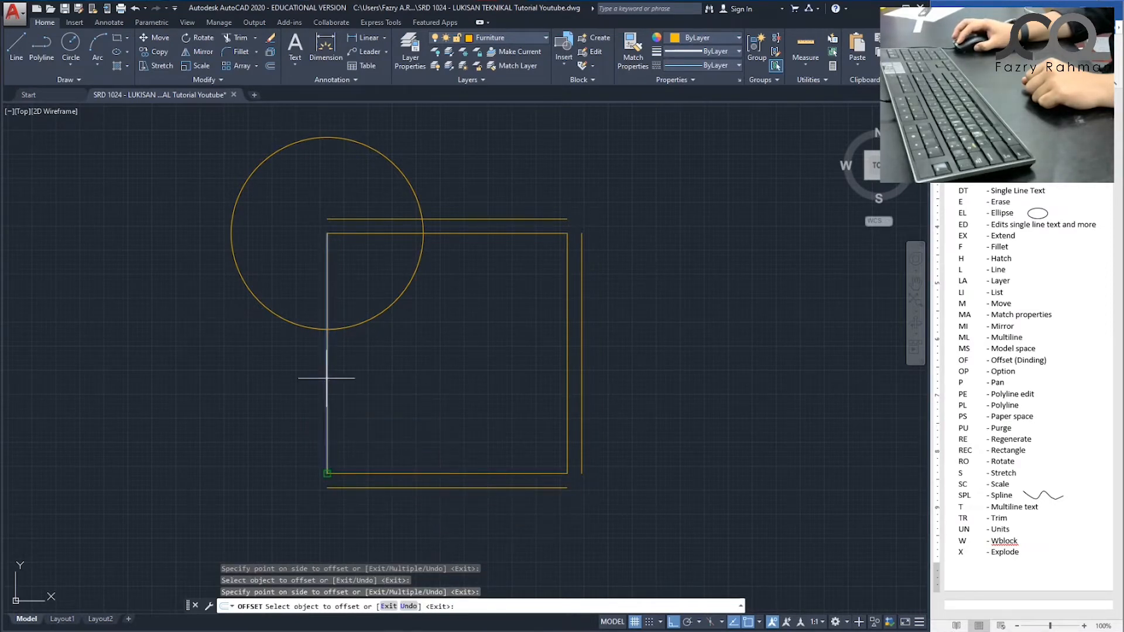
click(196, 377)
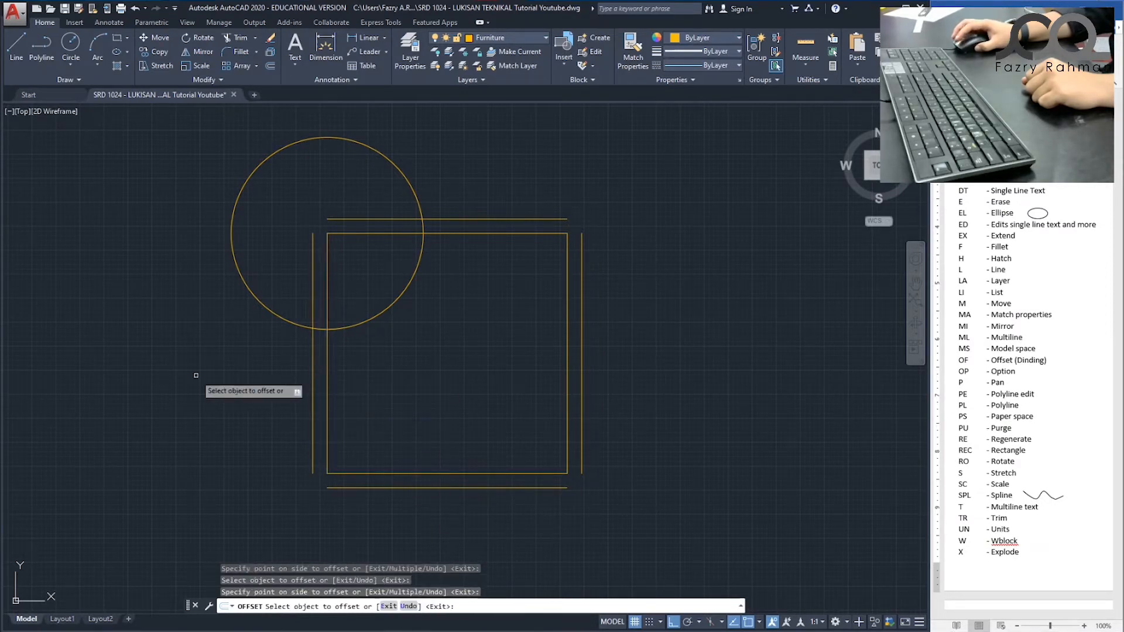
Offset the circle outward by 150 and end the Offset command.
click(244, 281)
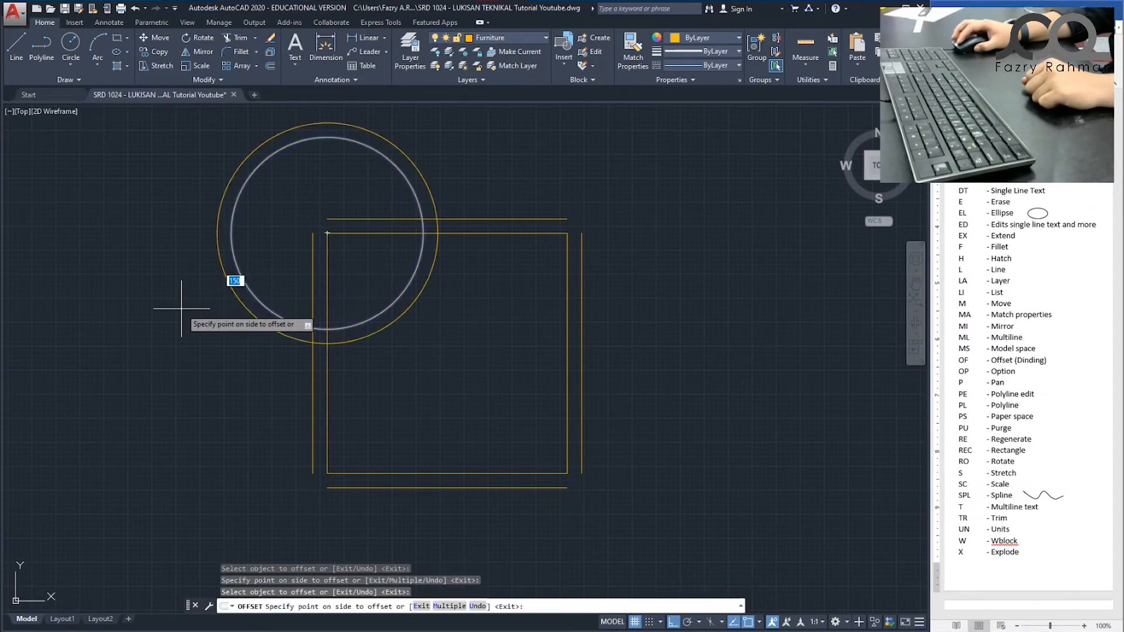
click(222, 310)
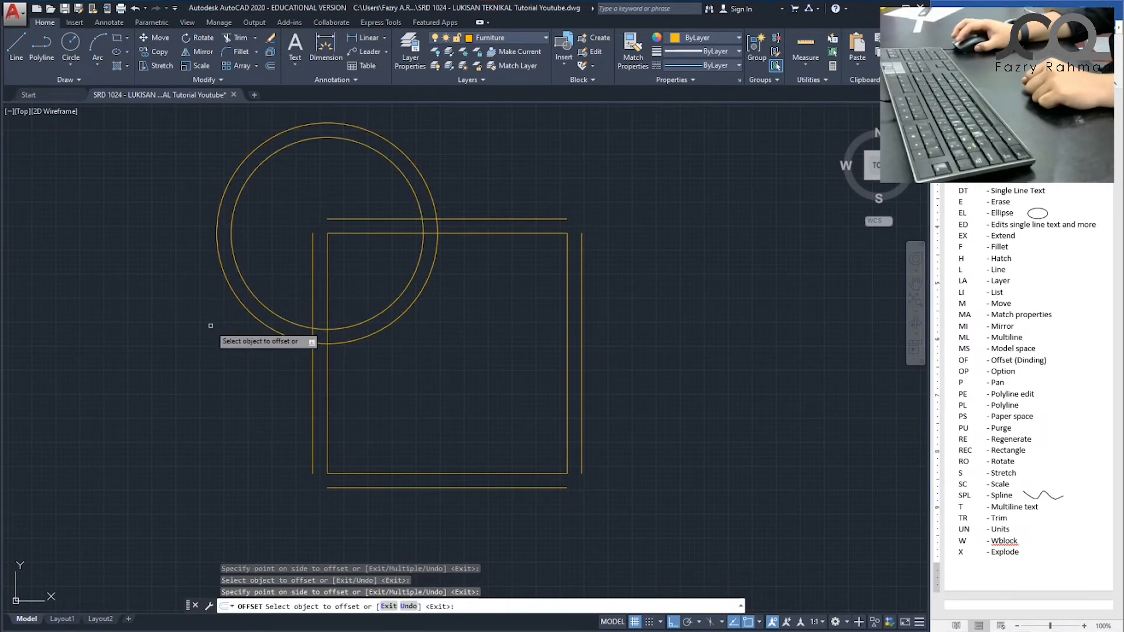
key(Escape)
key(Escape)
key(Escape)
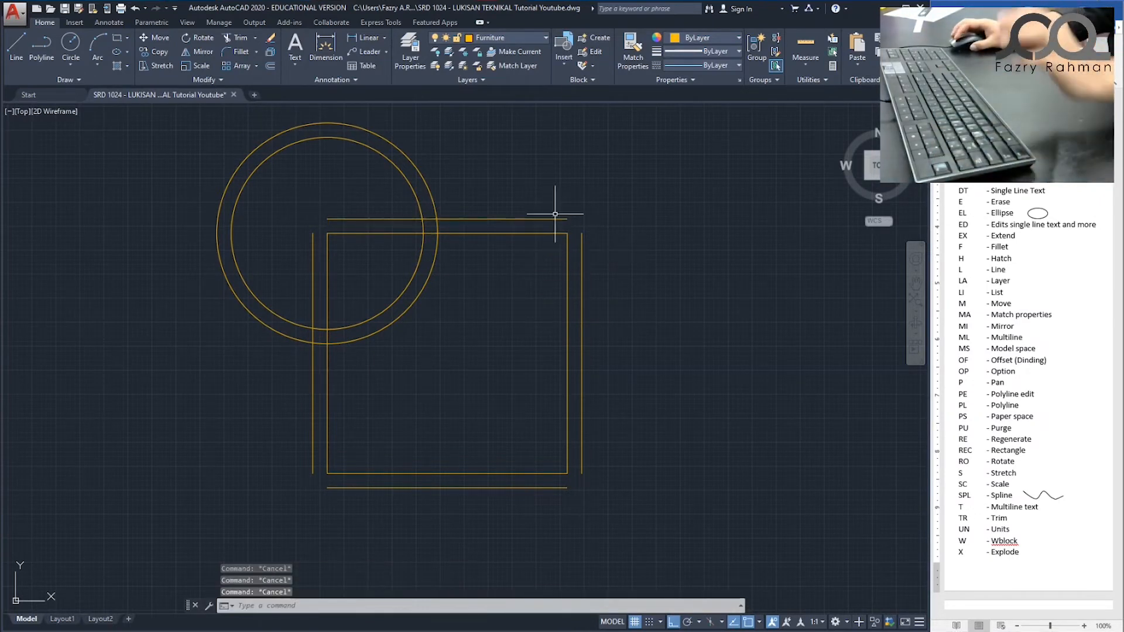
Fillet the outer offset lines into sharp corners at the upper-right and lower-right of the outer square.
text(f)
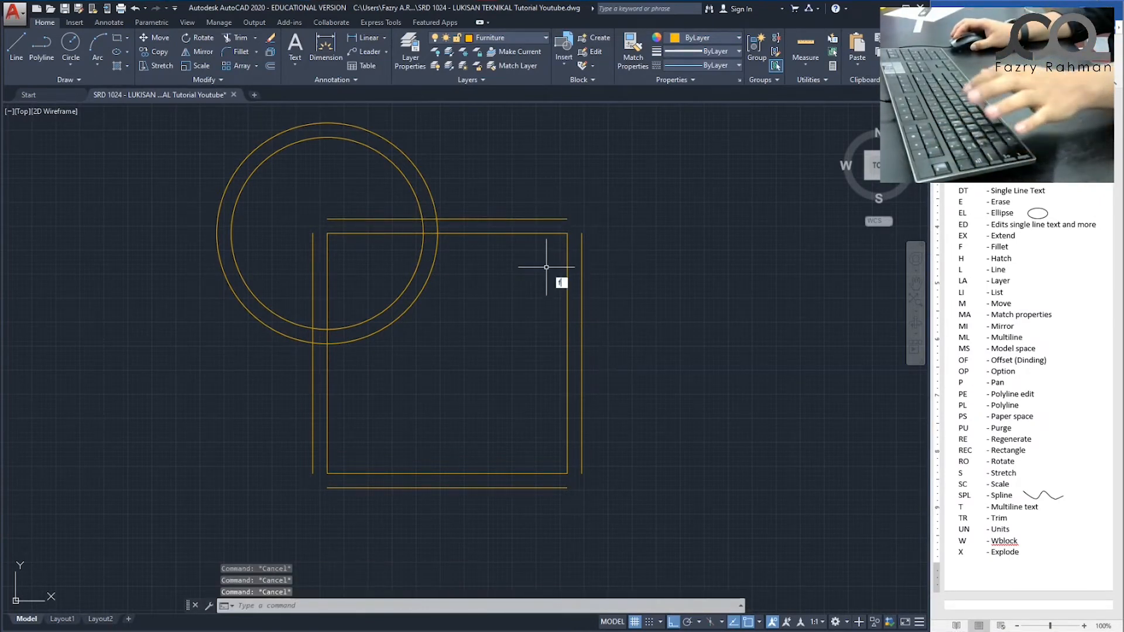
key(Return)
click(562, 221)
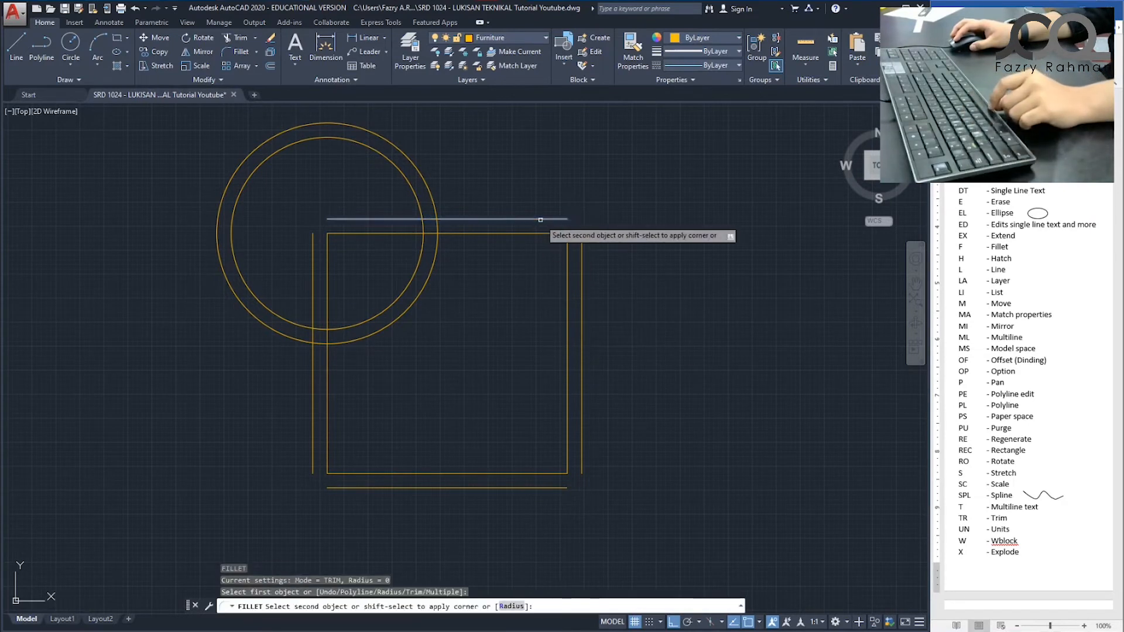
click(582, 253)
key(Return)
click(581, 255)
click(554, 487)
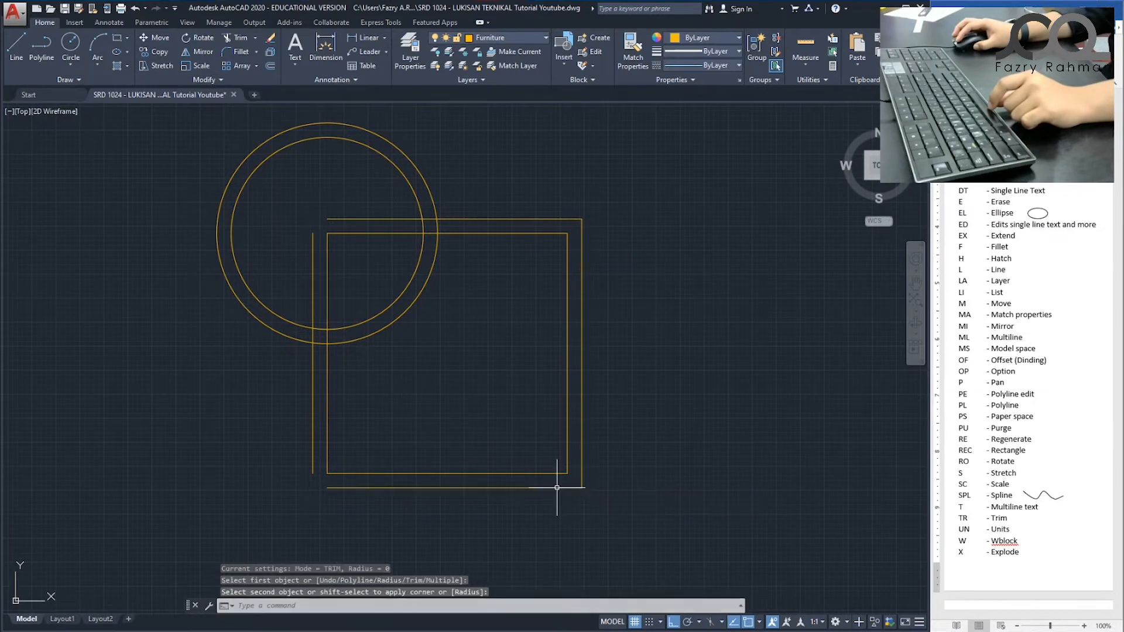
Fillet the lower-left and upper-left corners of the outer square to close it, and end the command.
key(Return)
click(391, 488)
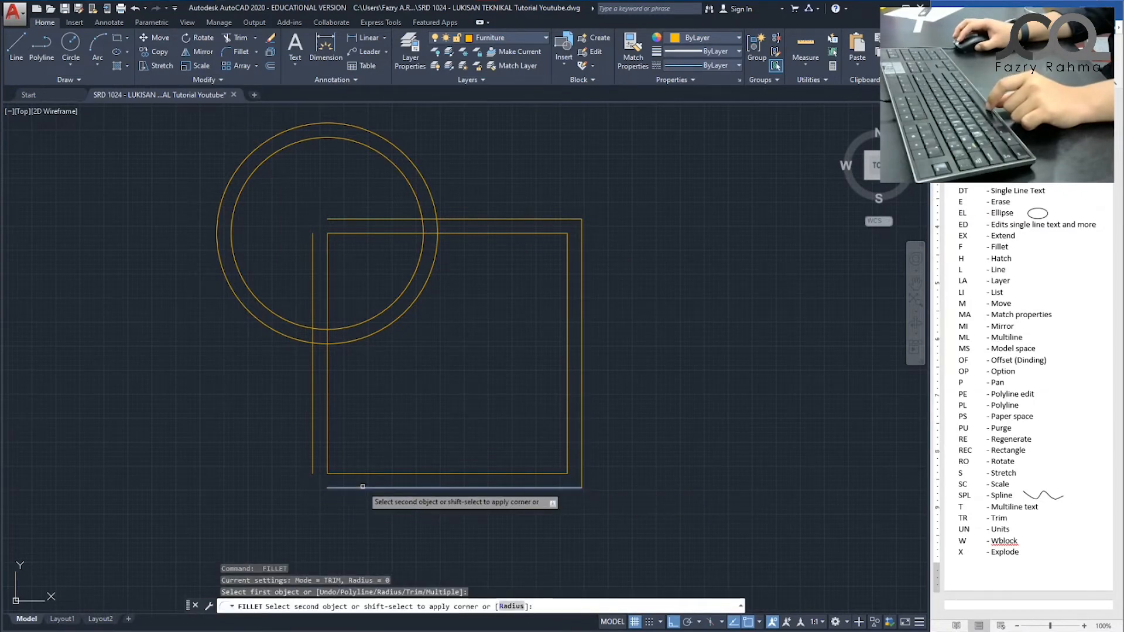
click(313, 453)
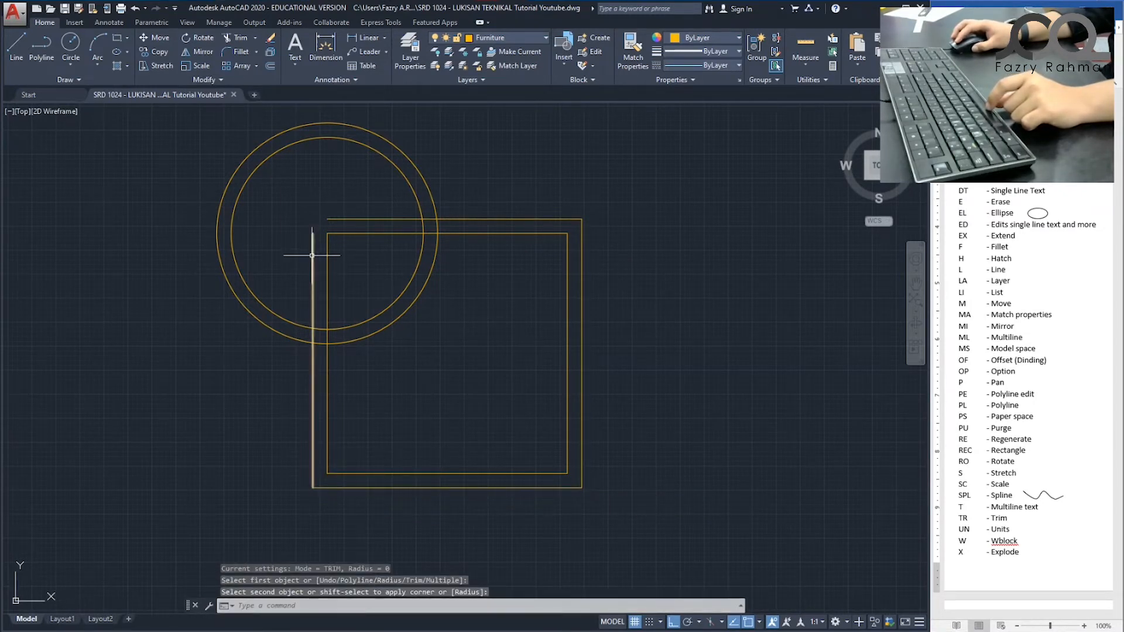
key(Return)
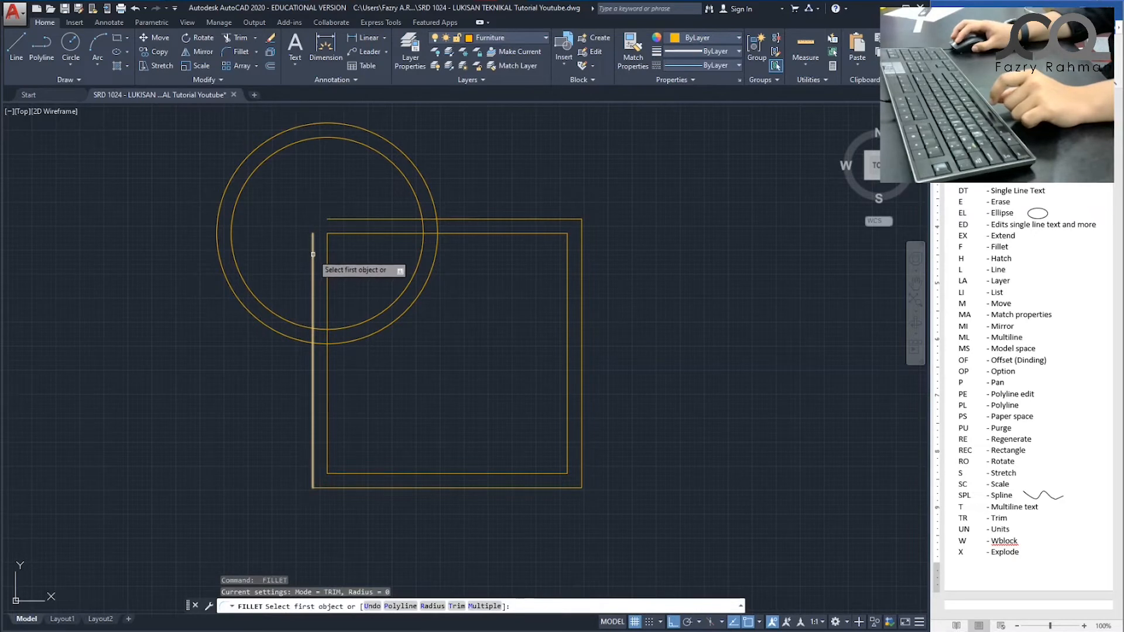
click(313, 254)
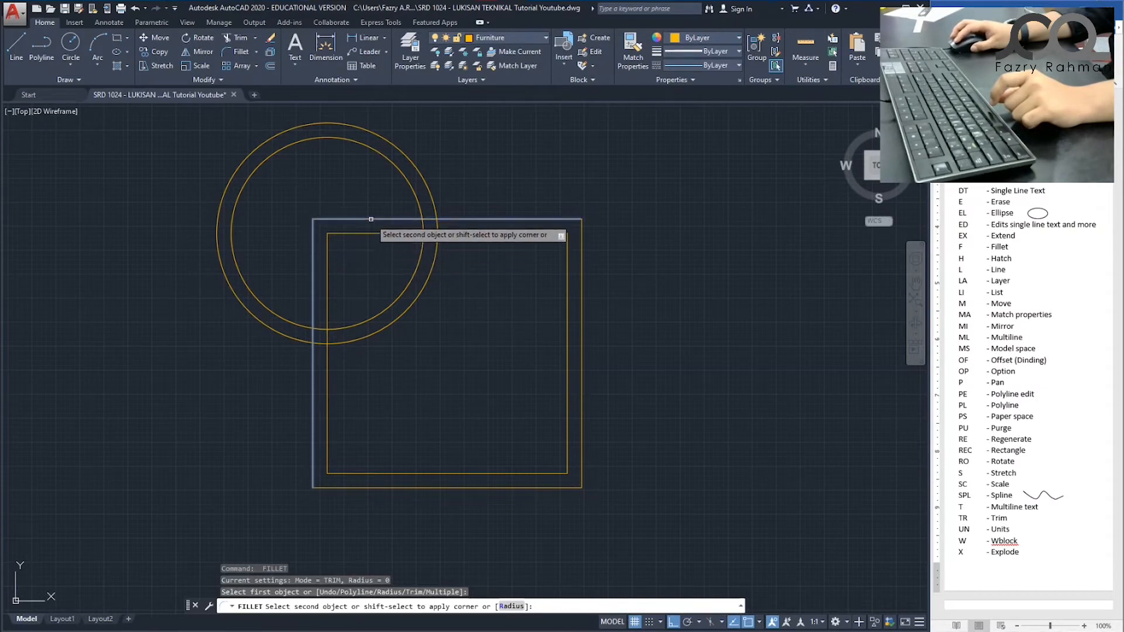
click(345, 219)
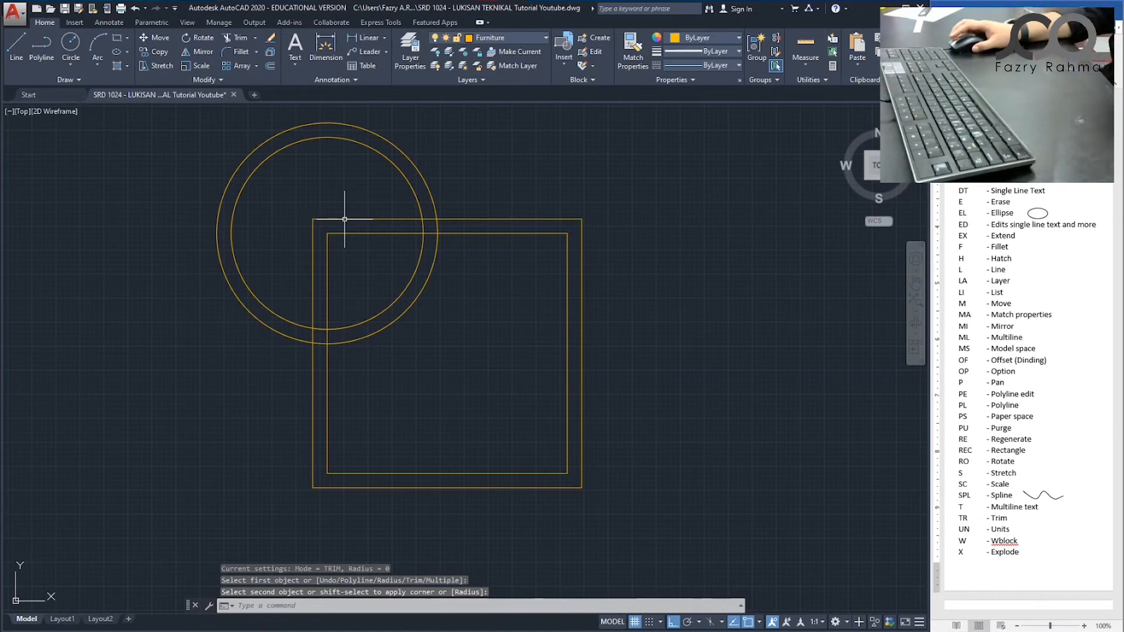
key(Escape)
key(Escape)
key(Escape)
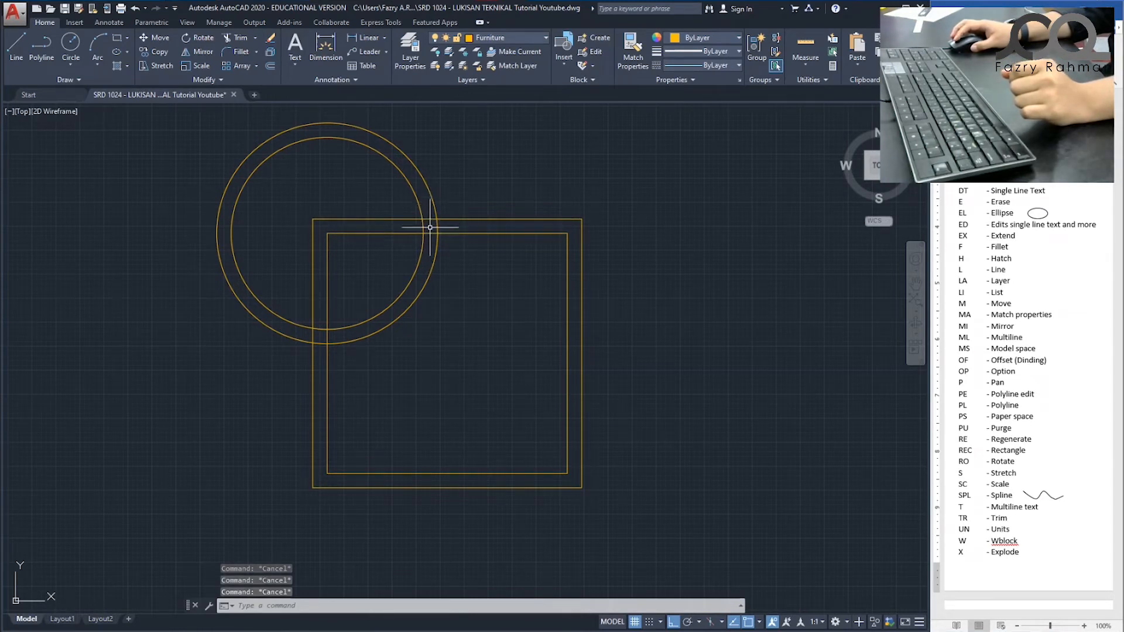
Trim the circle and square segments inside the crossing on the square's upper side so the double outlines connect openly.
text(TR)
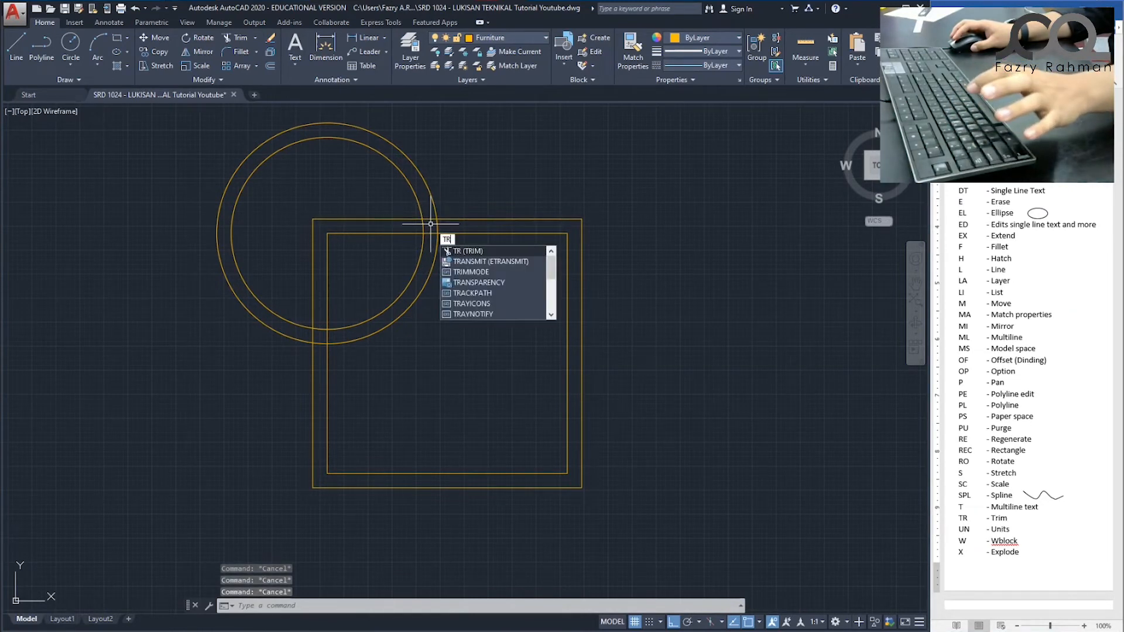
key(Return)
key(Return)
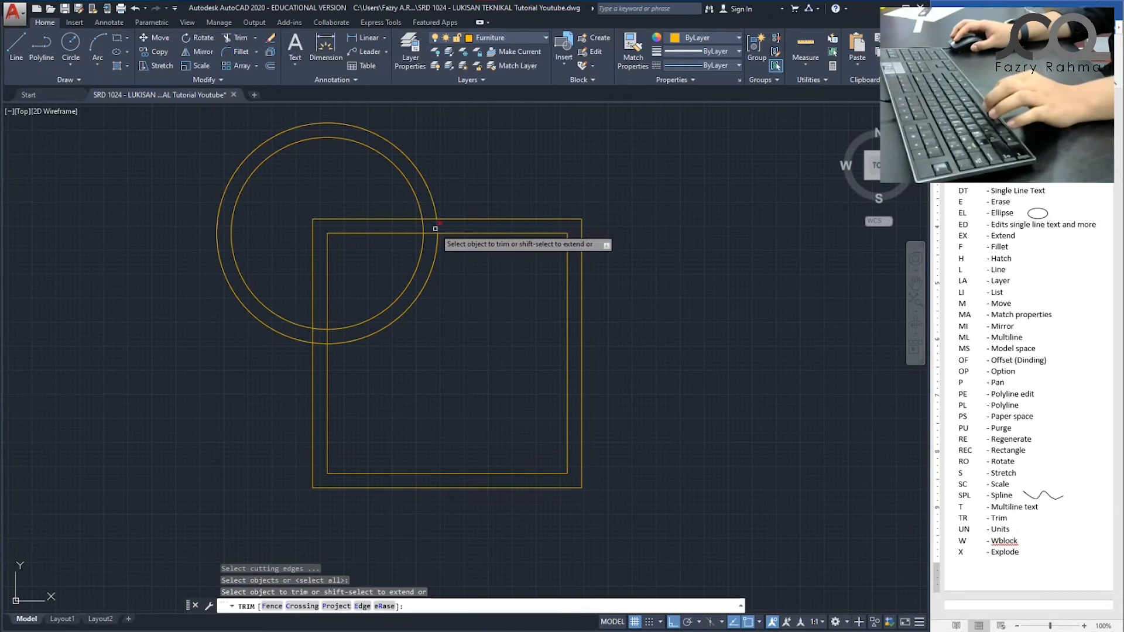
click(424, 226)
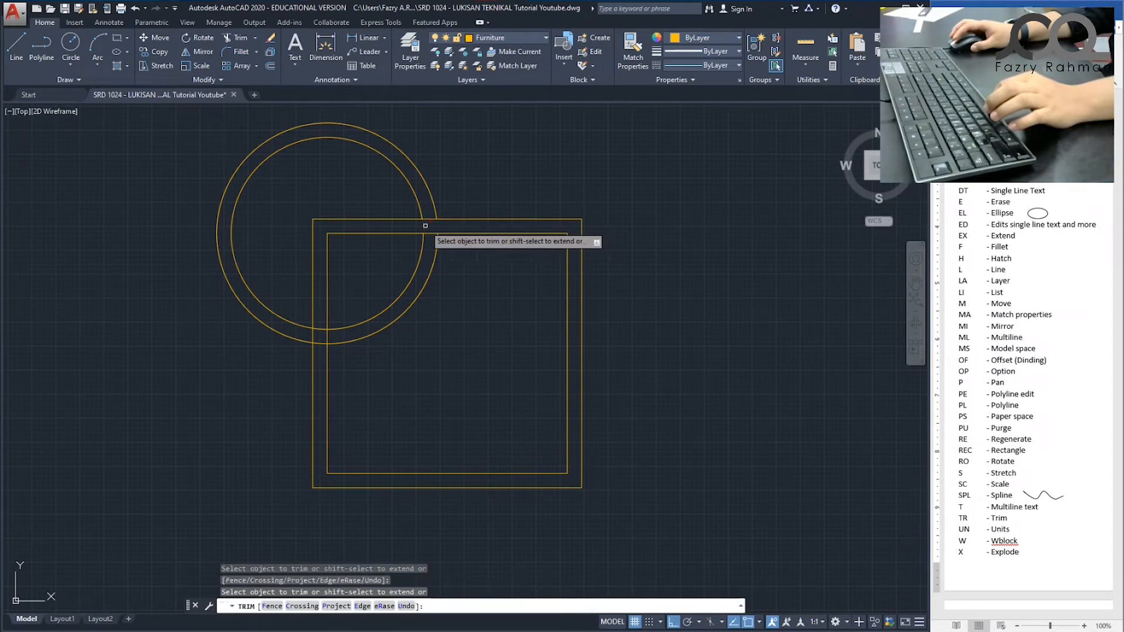
scroll(425, 226, up, 4)
click(431, 268)
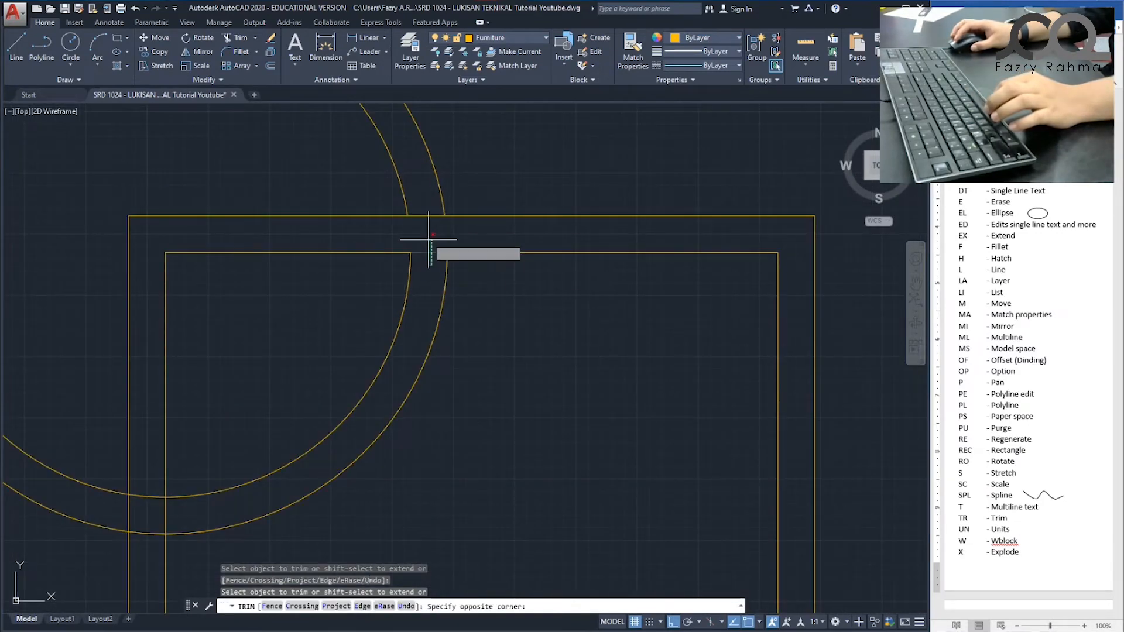
click(422, 201)
scroll(422, 254, down, 2)
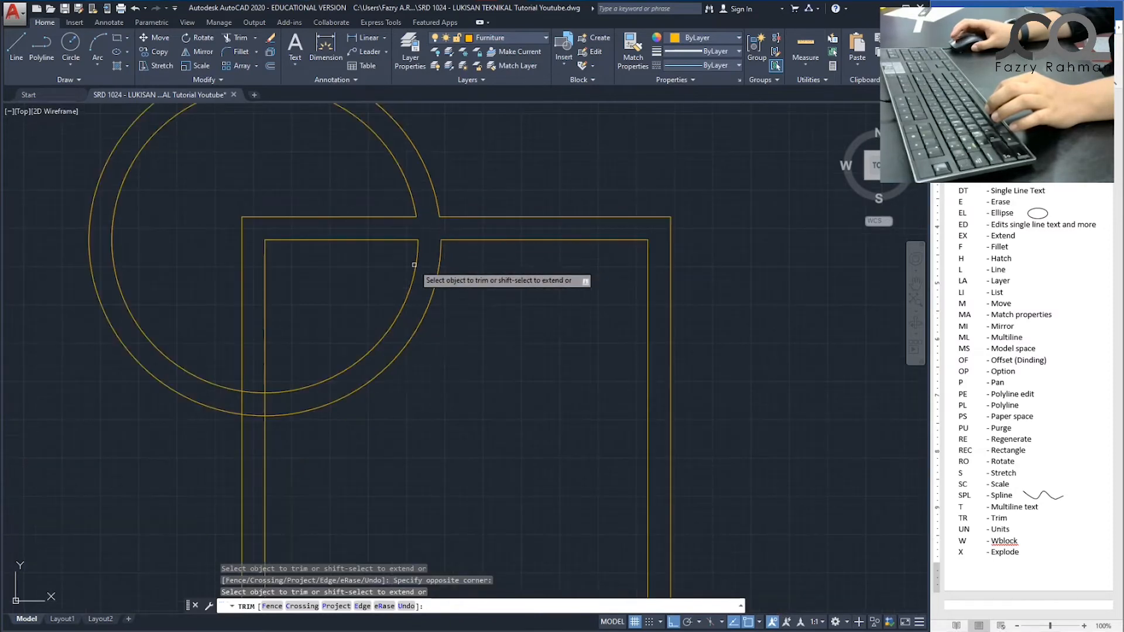
Try to trim the crossing on the square's left side with one large crossing window, undo it and leave the command.
scroll(214, 404, up, 4)
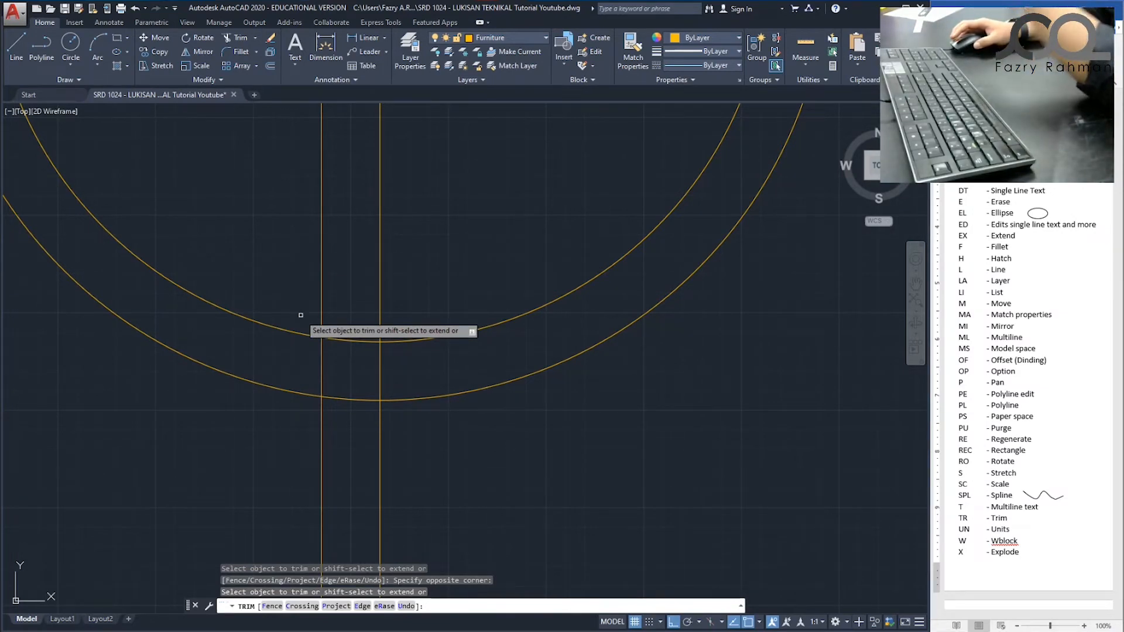
click(269, 262)
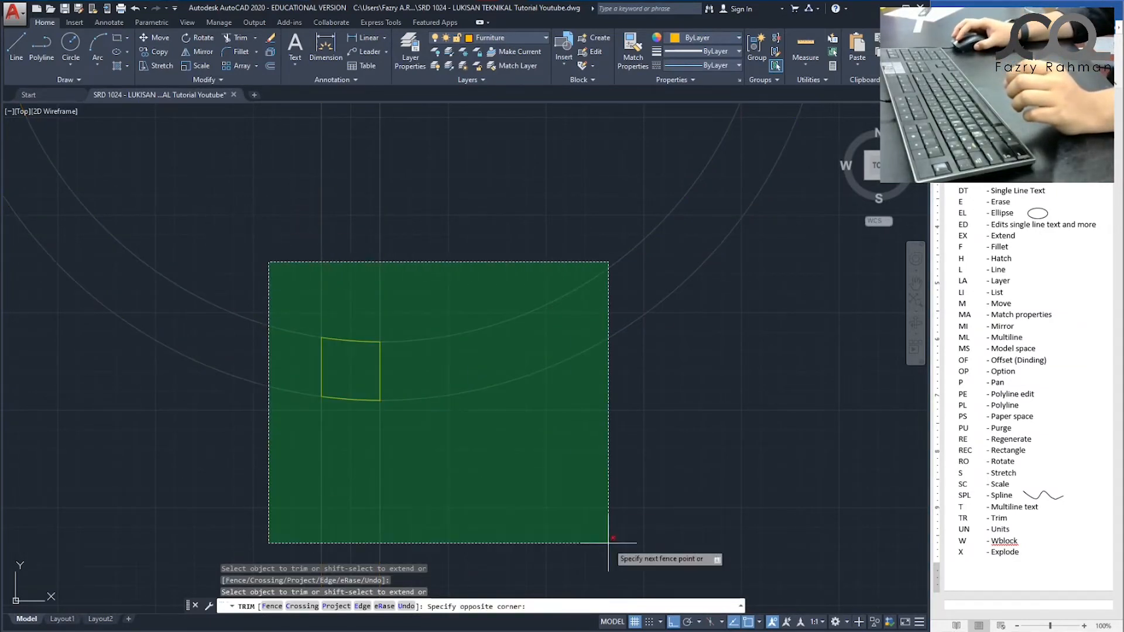
click(608, 543)
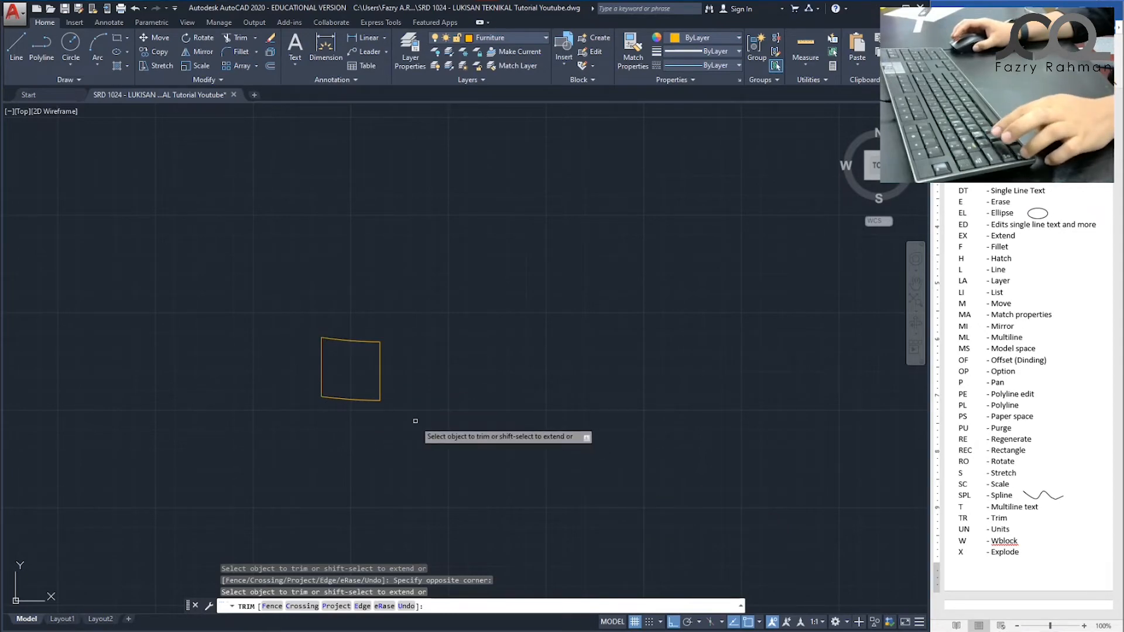
key(ctrl+z)
key(ctrl+z)
scroll(656, 352, down, 6)
scroll(534, 393, up, 6)
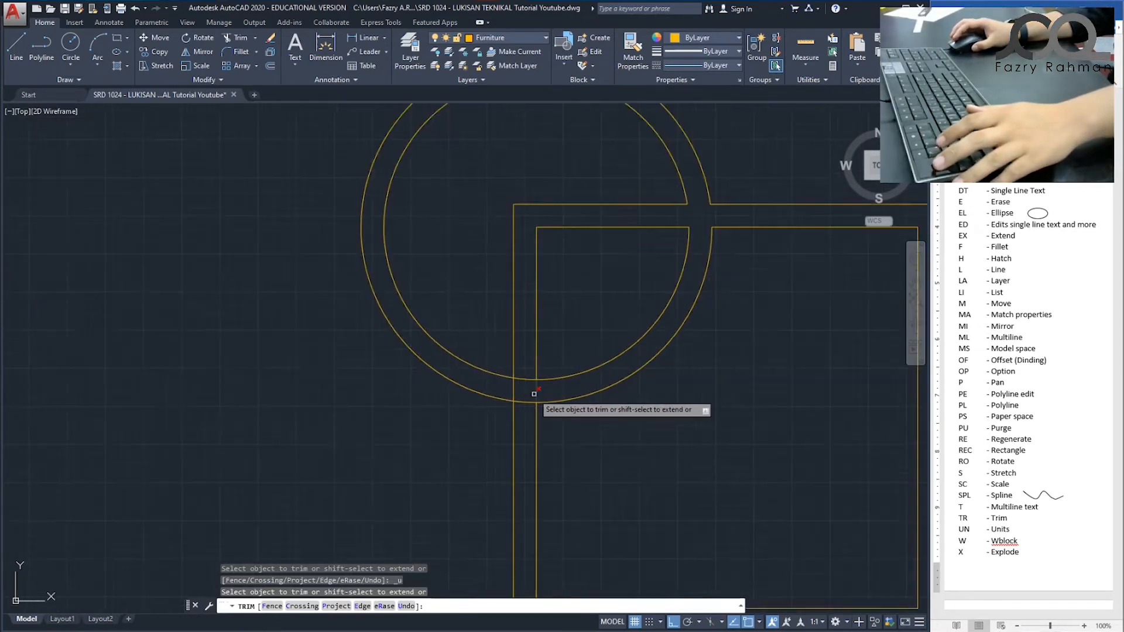
key(Escape)
Trim both circle arcs between the two vertical lines at the crossing on the square's left side.
text(tr)
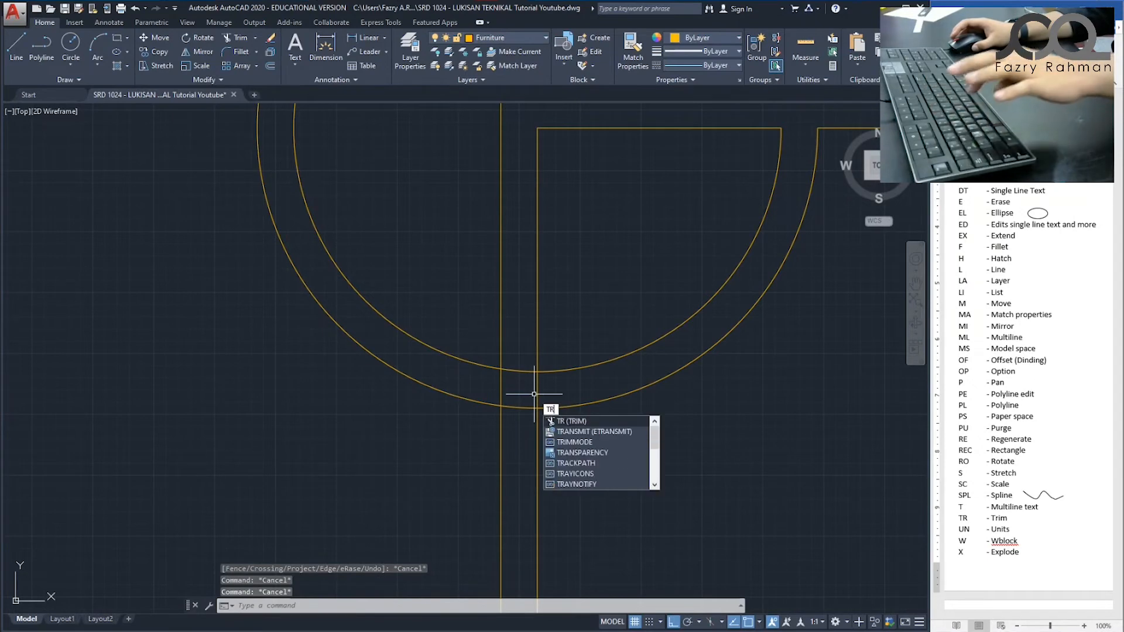
key(Return)
key(Return)
scroll(533, 394, up, 5)
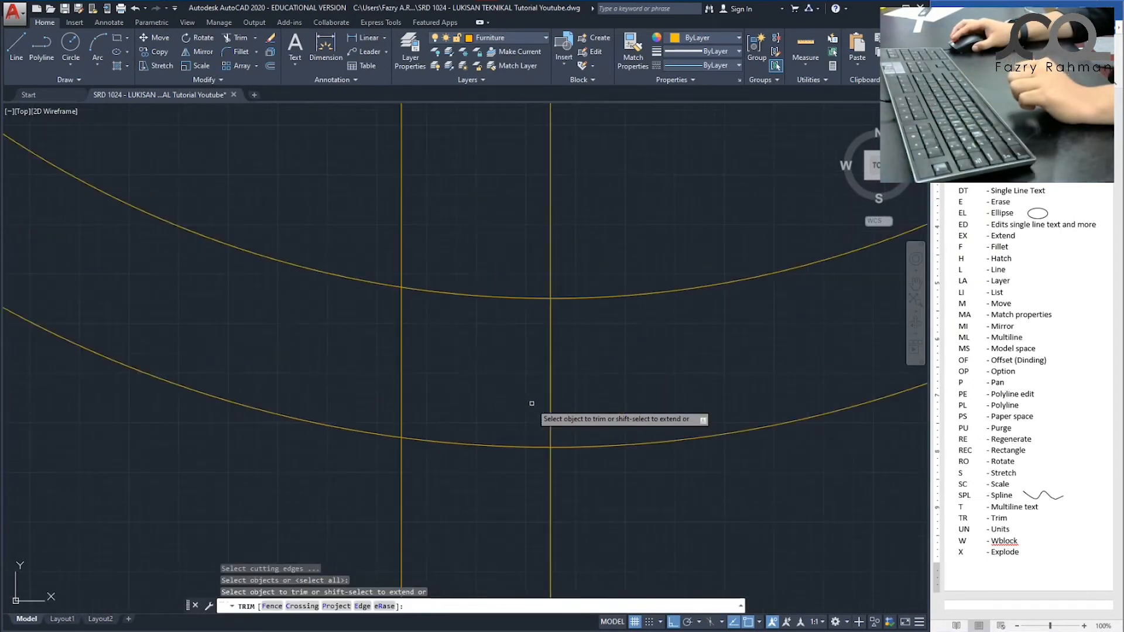
scroll(402, 371, down, 2)
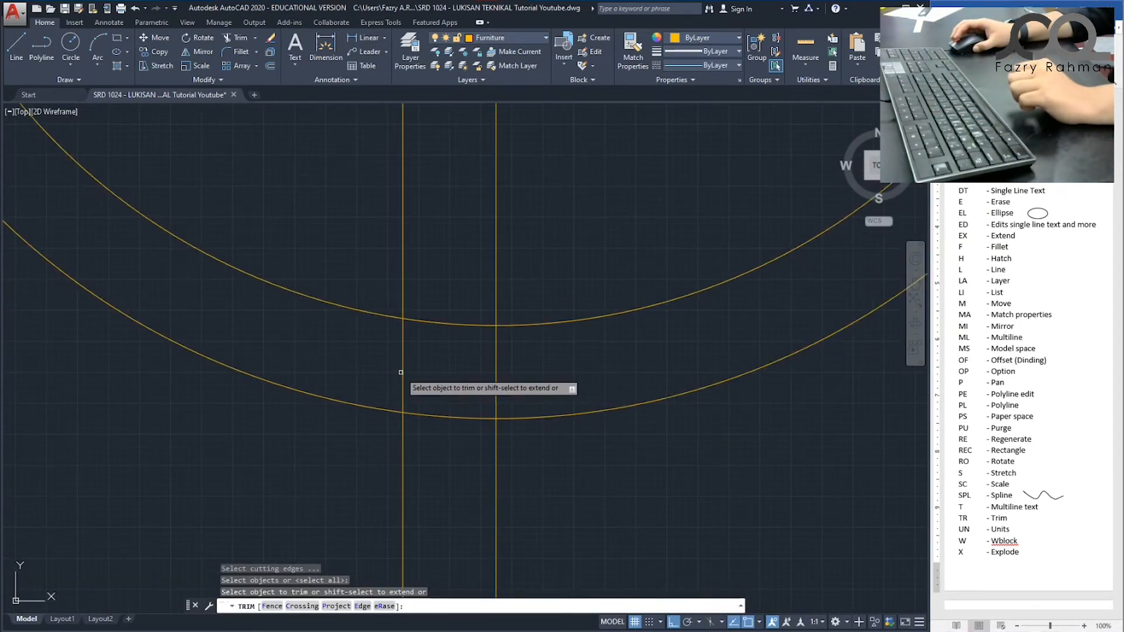
click(481, 453)
click(428, 311)
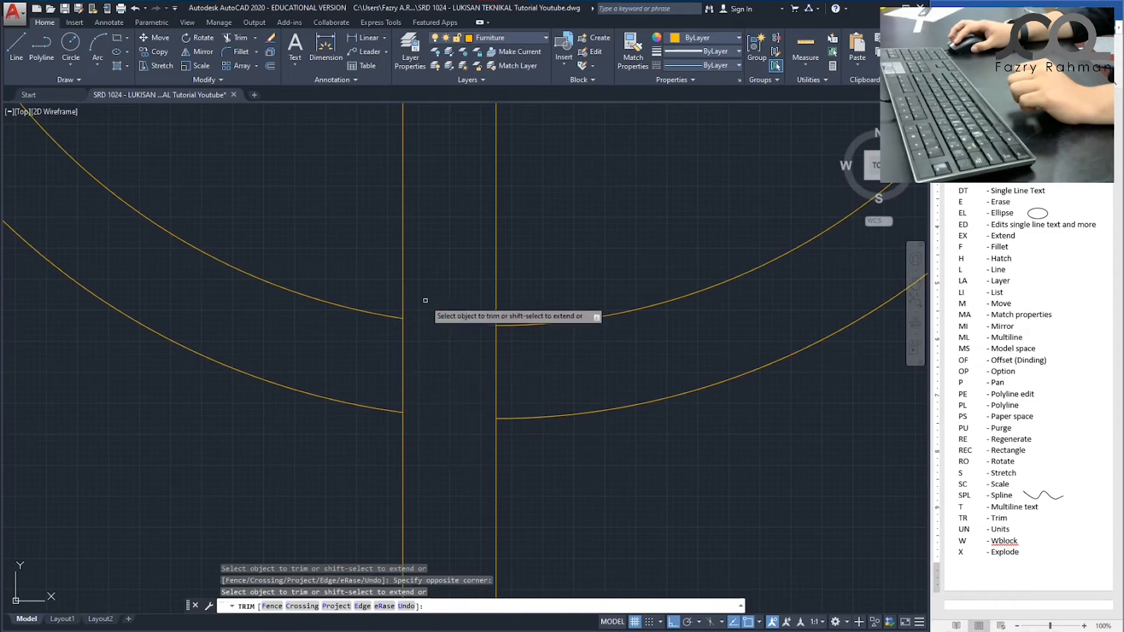
Trim the two vertical lines between the inner and outer arcs at the same crossing, and end the Trim command.
click(560, 367)
click(356, 349)
scroll(355, 348, down, 8)
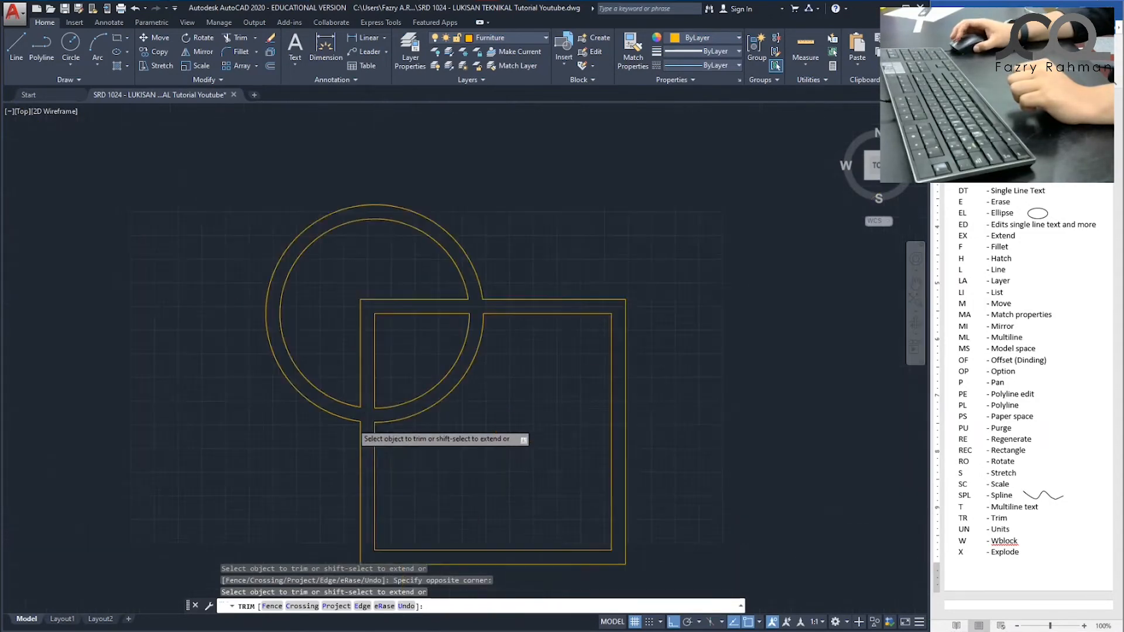
scroll(369, 413, up, 4)
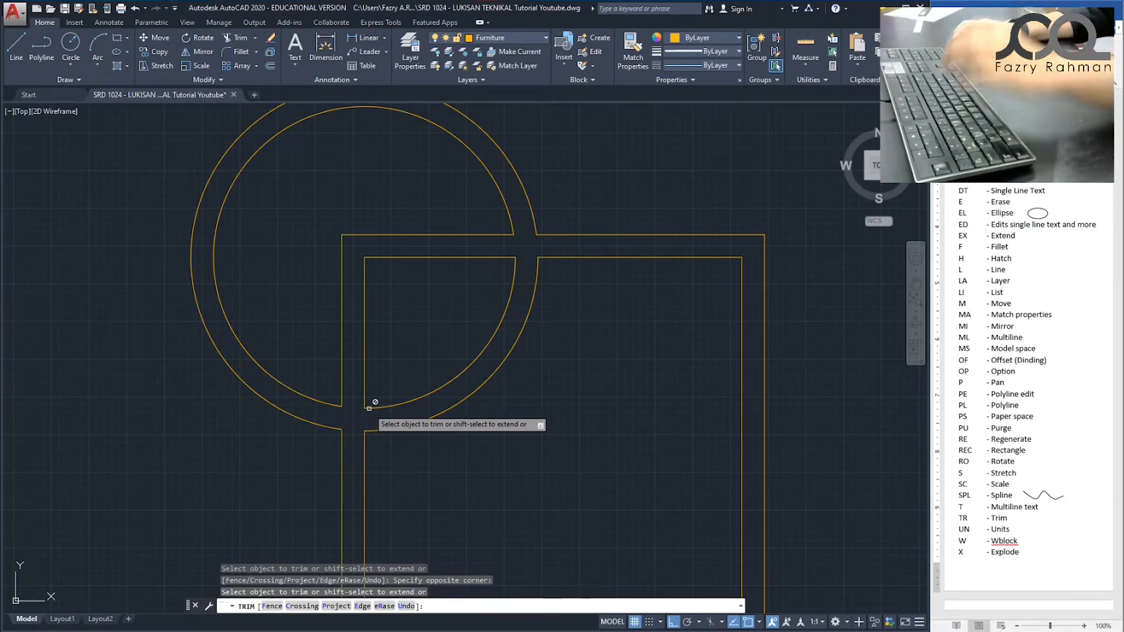
scroll(465, 353, up, 2)
scroll(282, 381, down, 2)
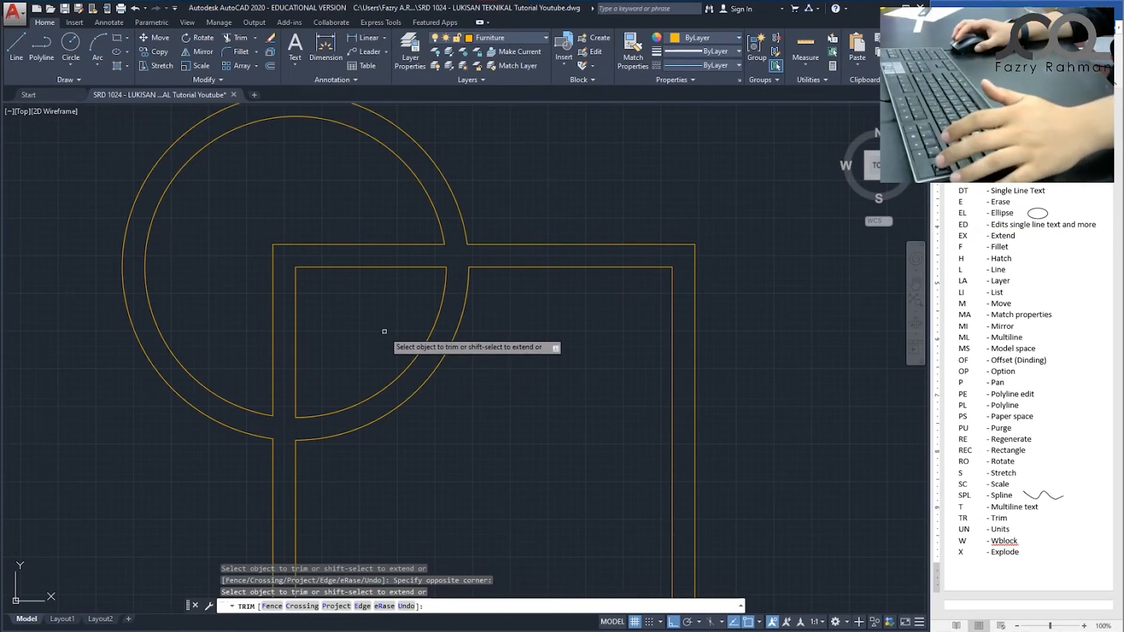
key(Escape)
key(Escape)
key(Escape)
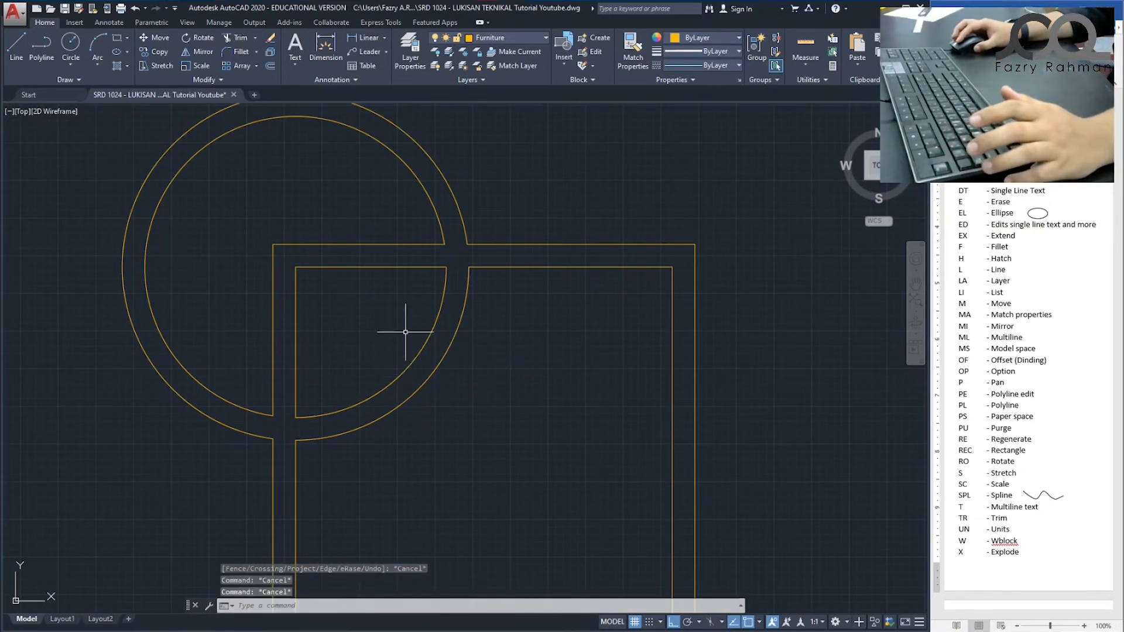
key(Escape)
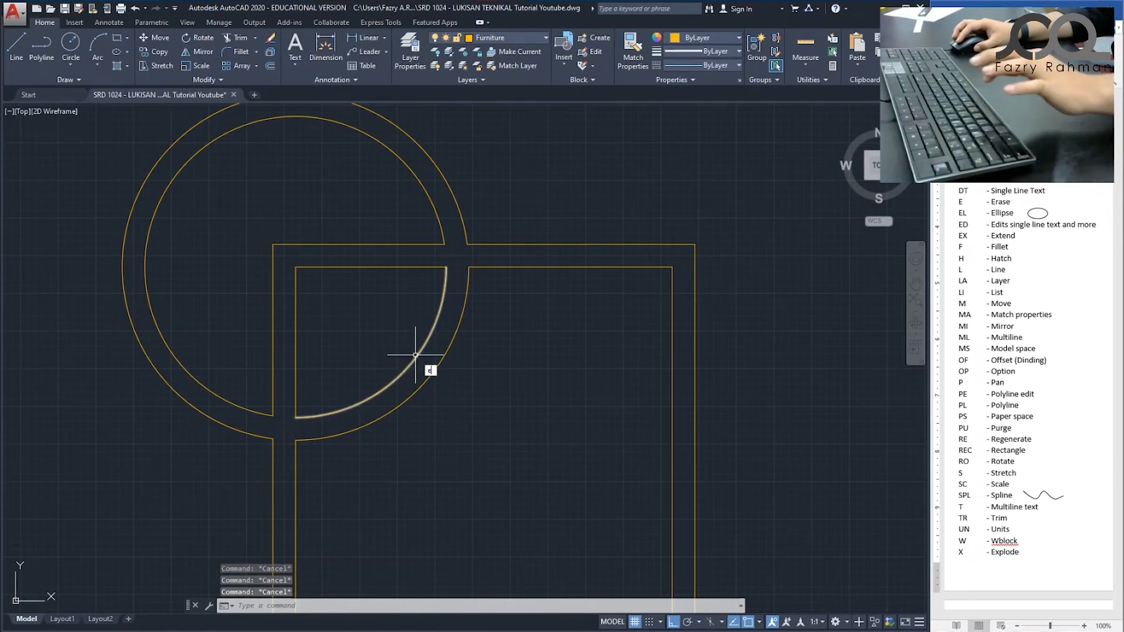
key(Return)
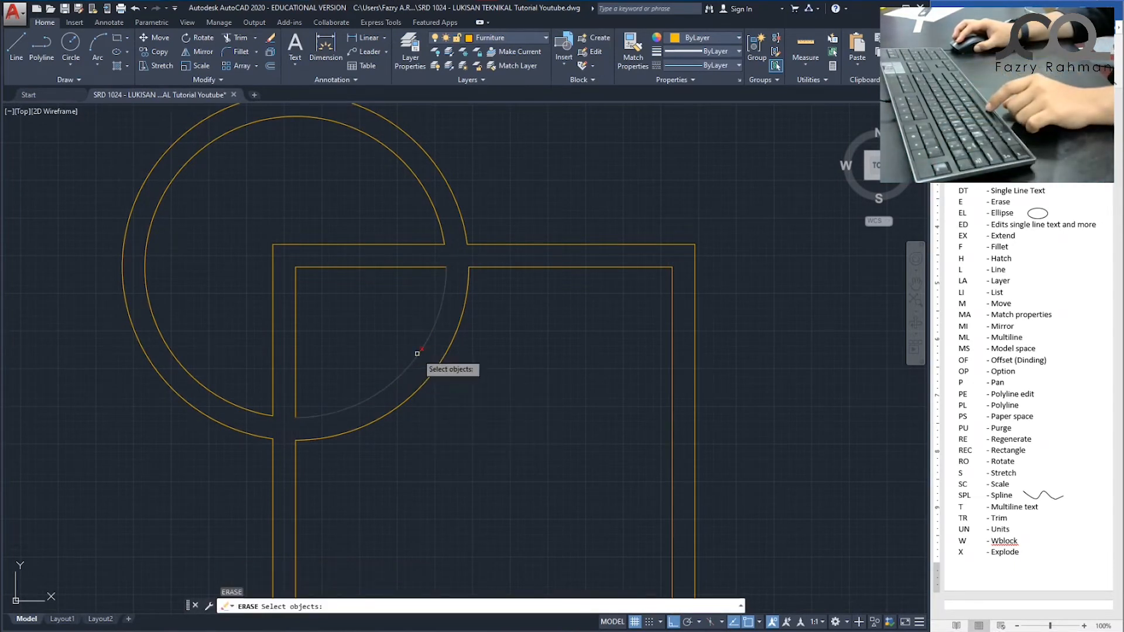
click(416, 354)
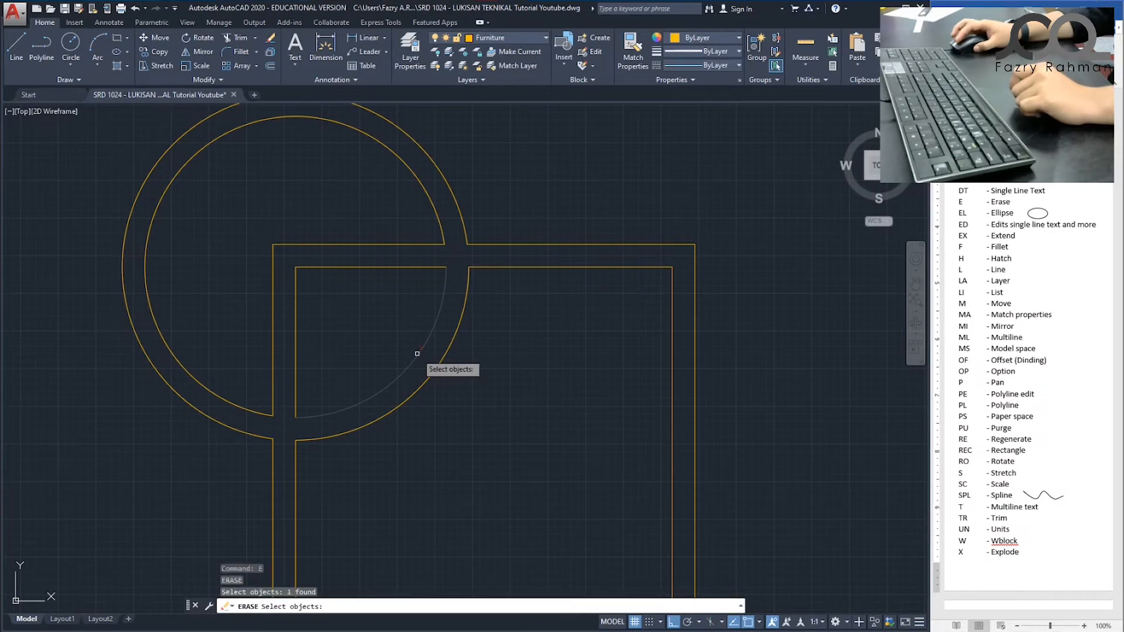
click(439, 376)
click(397, 400)
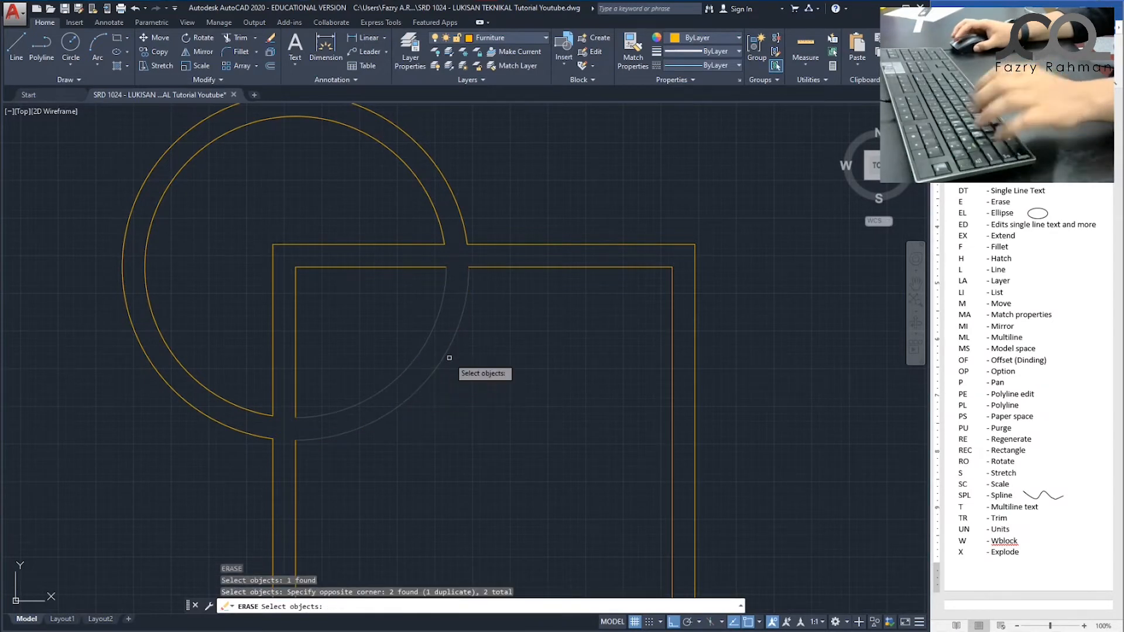
key(Escape)
key(Escape)
key(Escape)
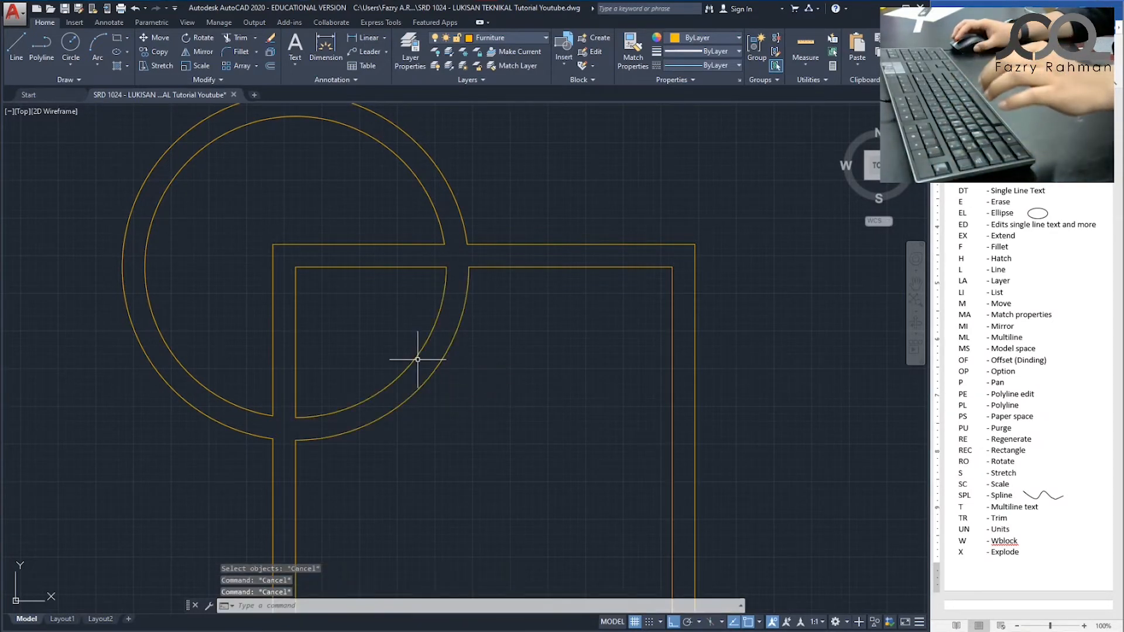
key(Escape)
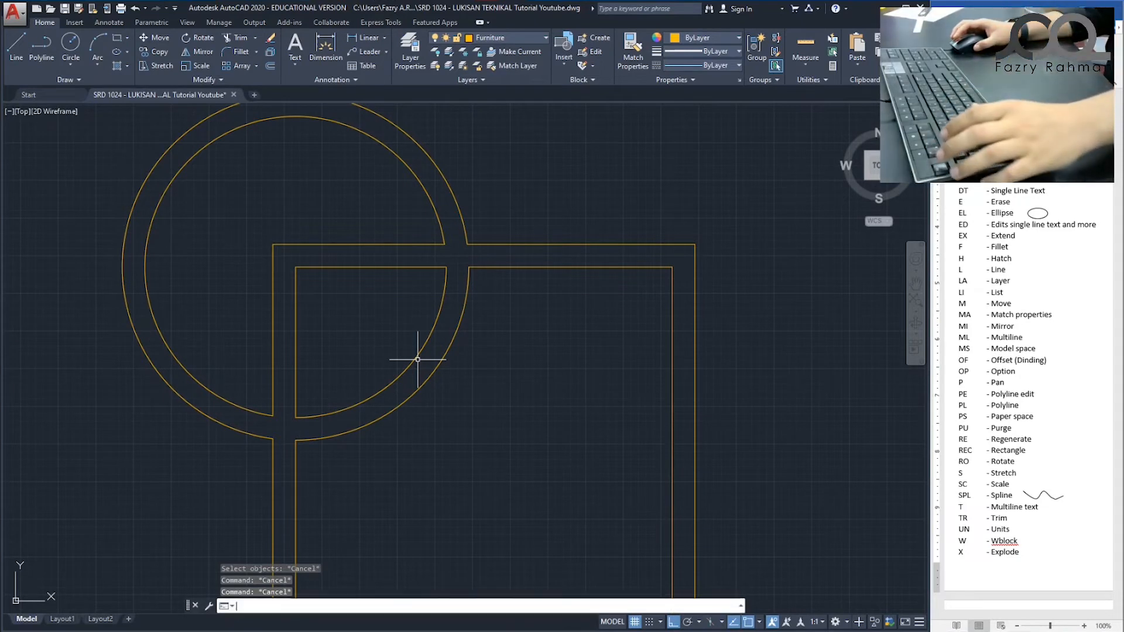
Try erasing the two circle arcs inside the square, and undo the erase.
text(E)
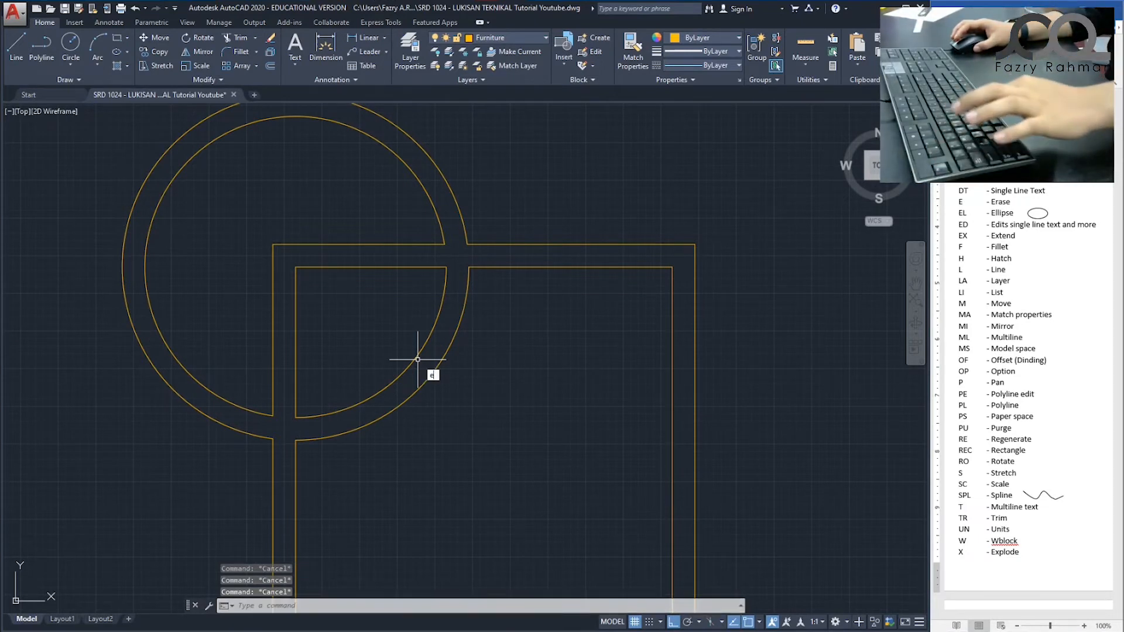
key(Return)
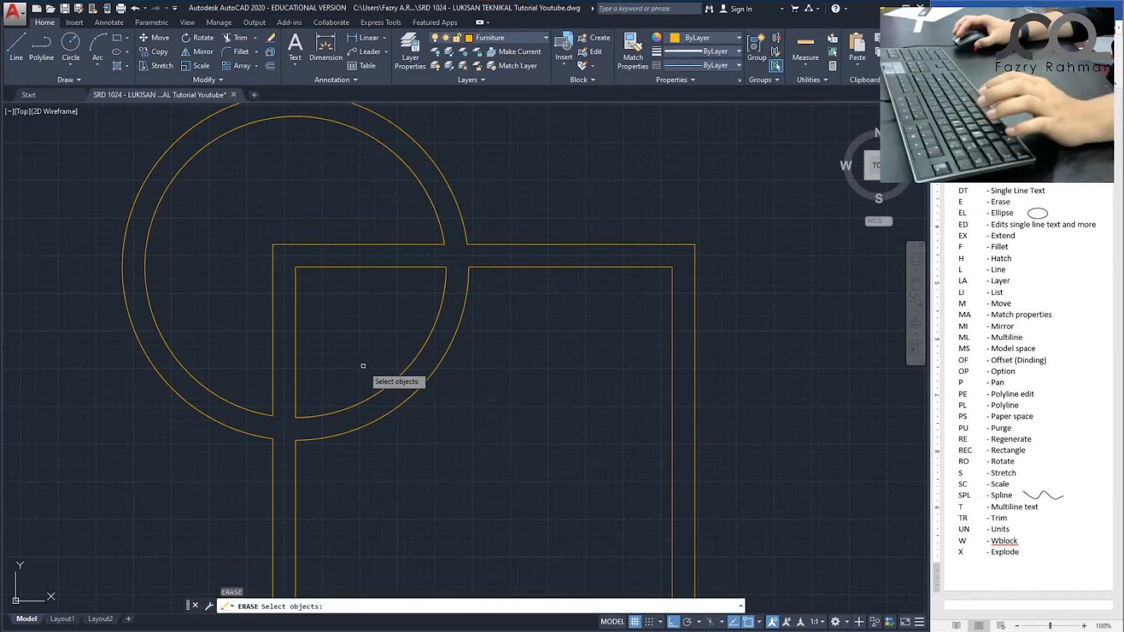
click(315, 277)
click(492, 429)
click(477, 442)
click(364, 312)
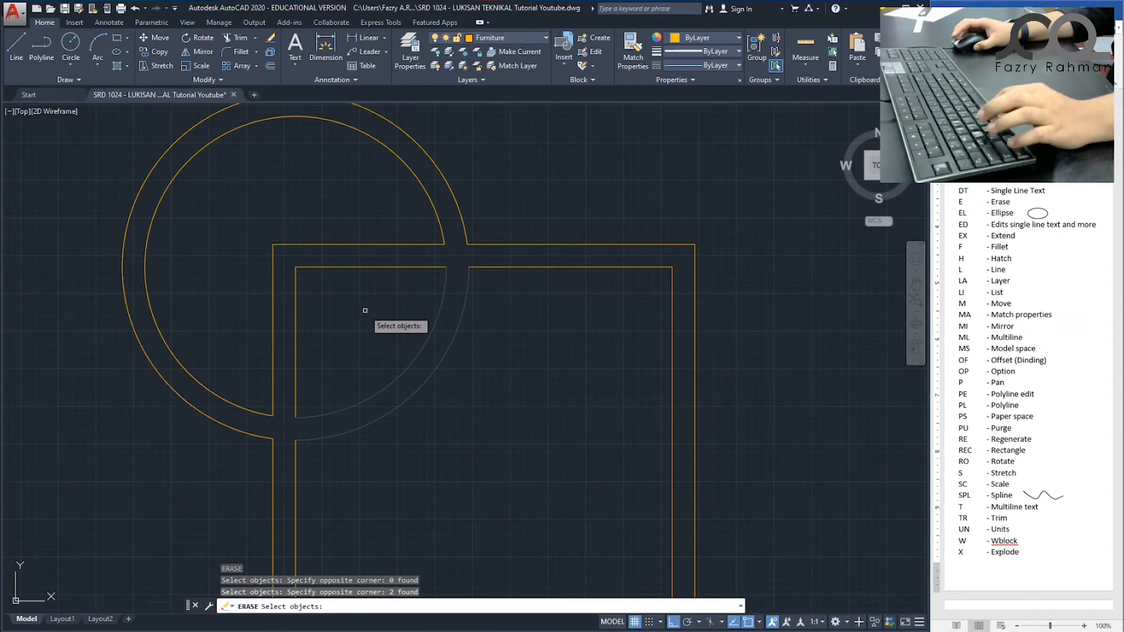
key(Return)
key(Escape)
key(Escape)
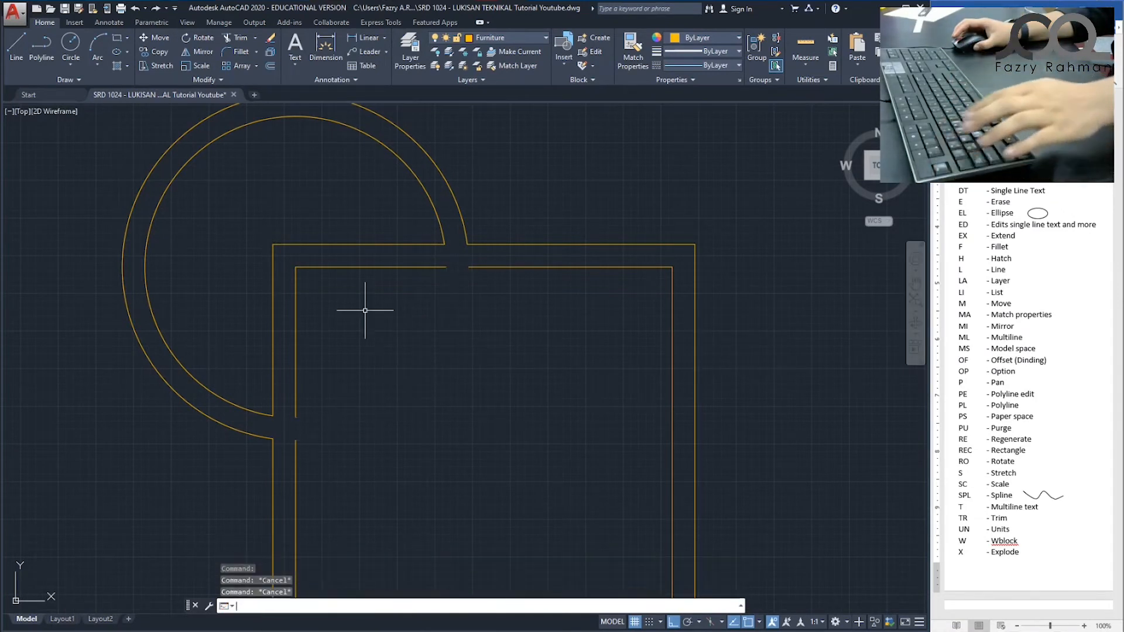
key(ctrl+z)
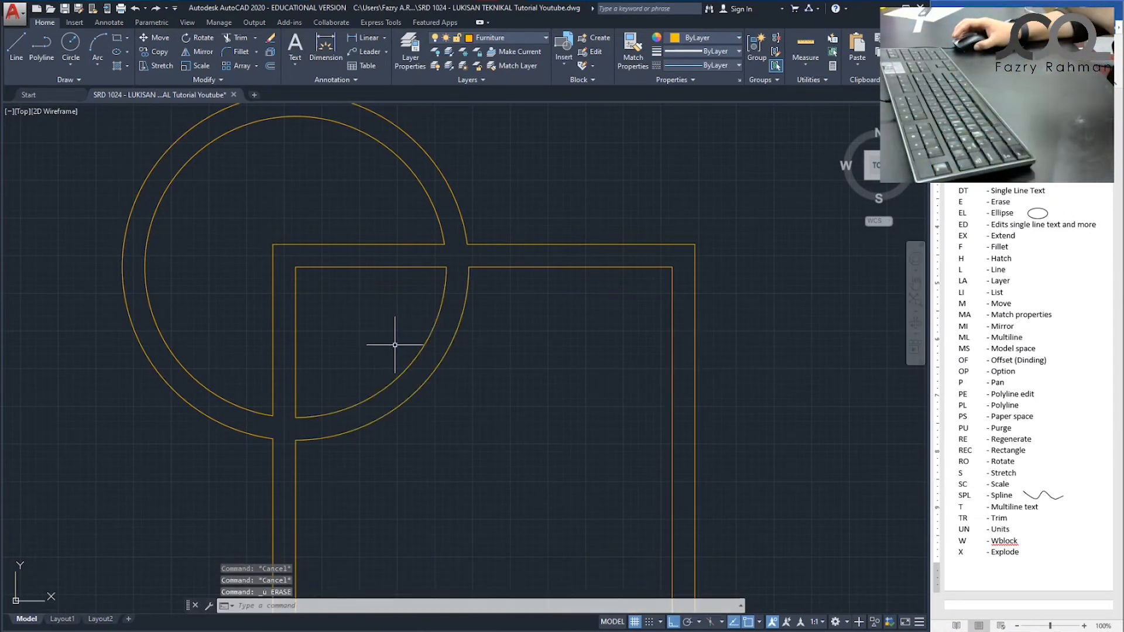
scroll(421, 332, down, 4)
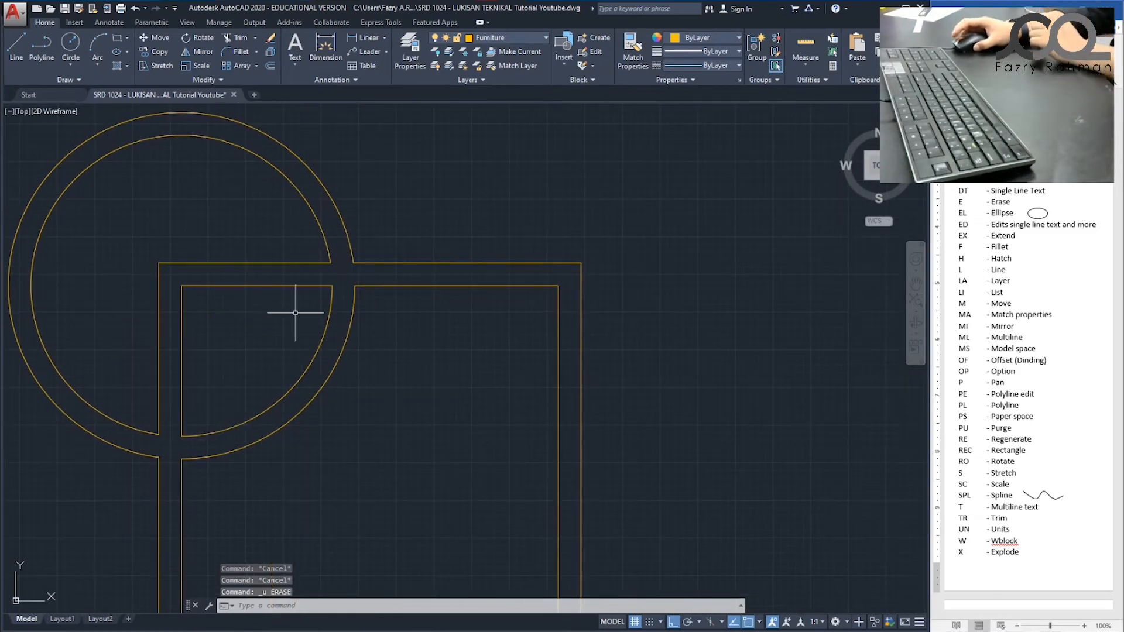
scroll(315, 278, up, 2)
middle_drag(534, 275, 433, 342)
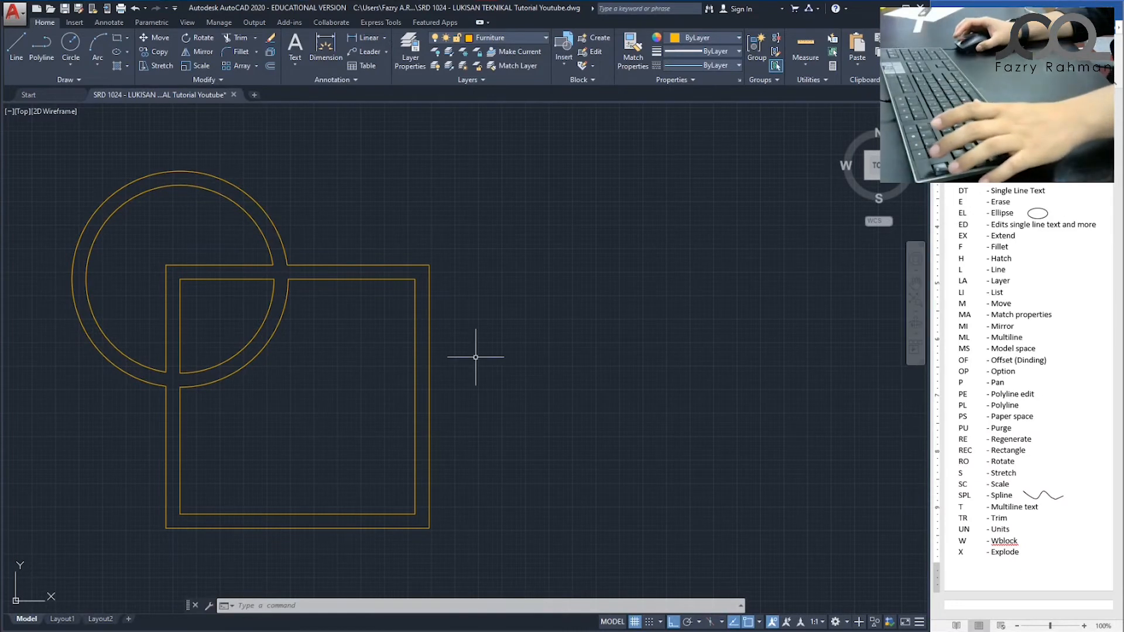
key(Escape)
key(Escape)
key(Escape)
text(w)
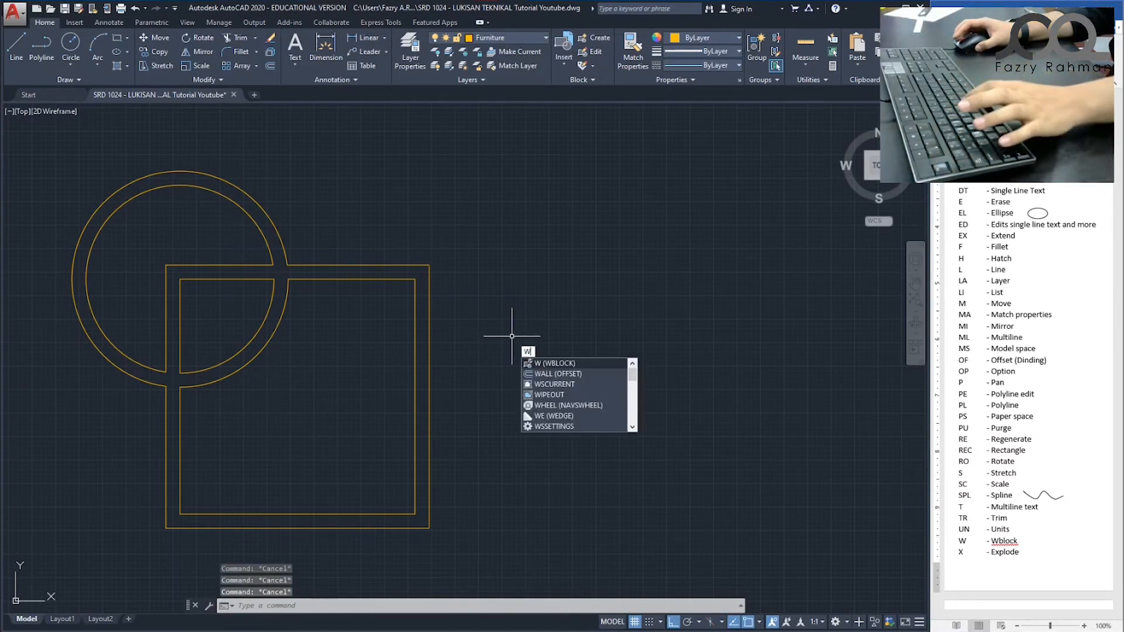
key(BackSpace)
text(m)
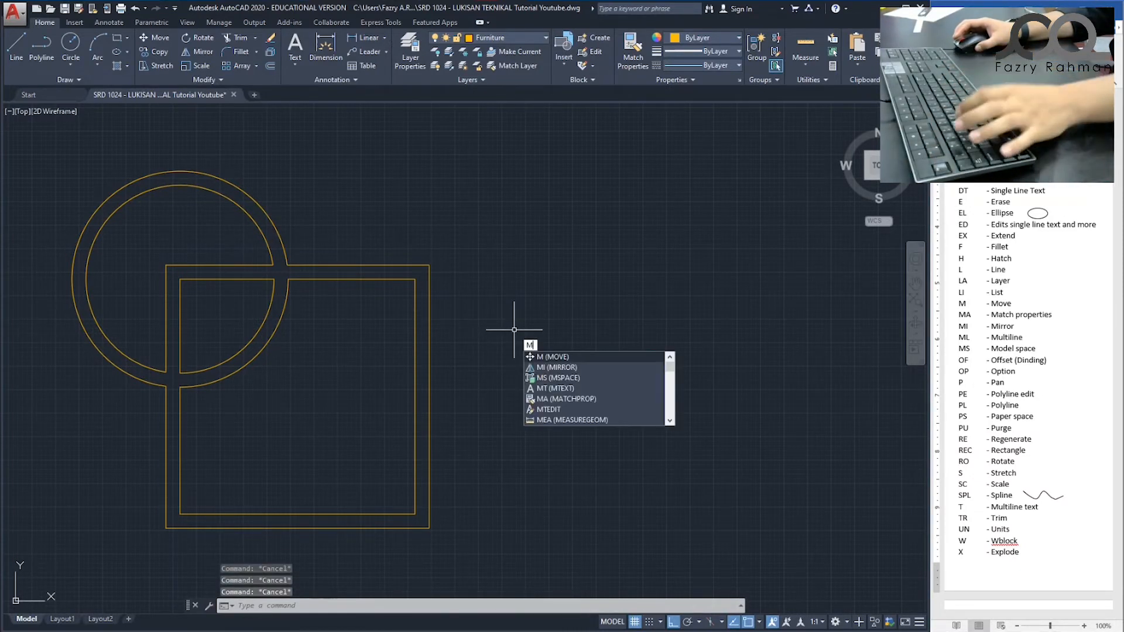
key(Return)
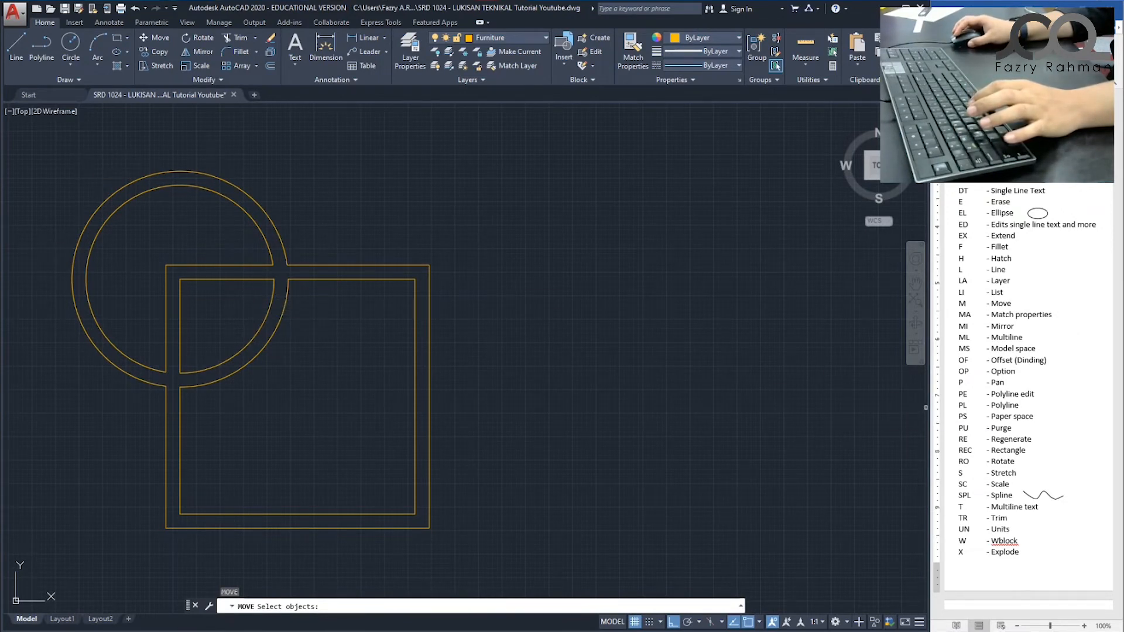
key(Escape)
key(Escape)
key(Escape)
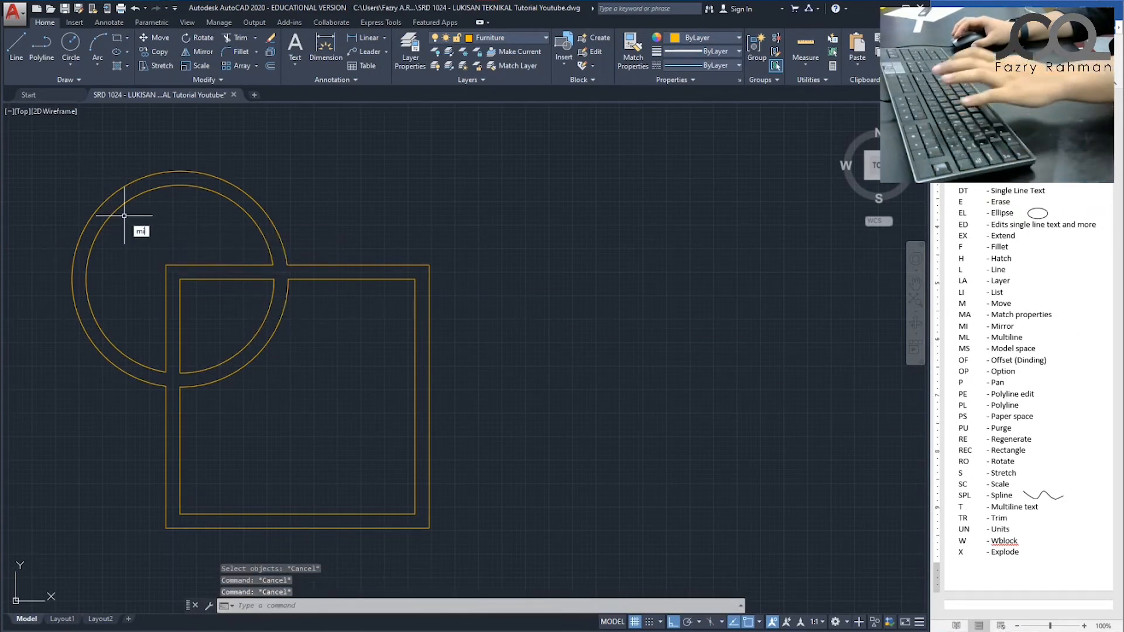
Mirror the whole square-and-circle shape about a vertical line to its right, keeping the source objects.
key(Return)
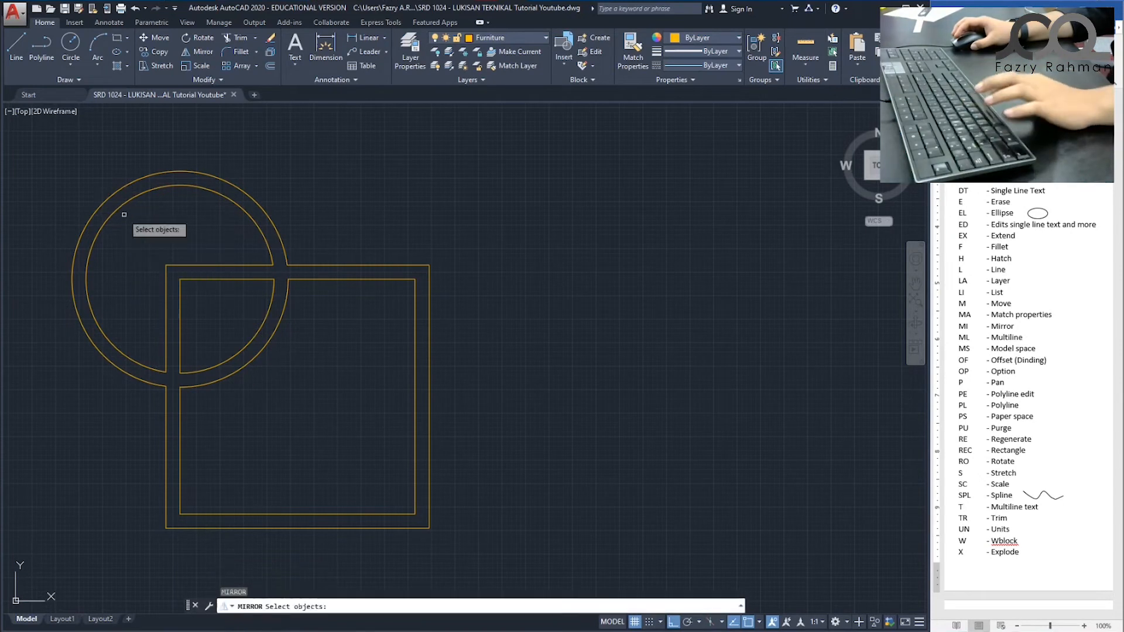
click(32, 152)
click(546, 568)
key(Return)
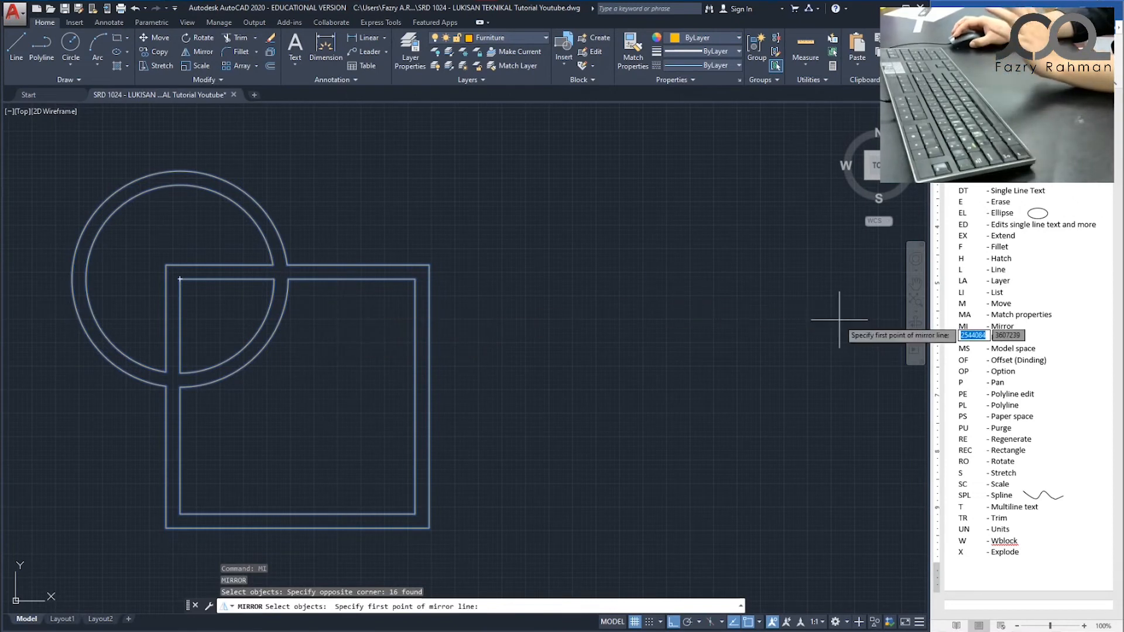
click(500, 141)
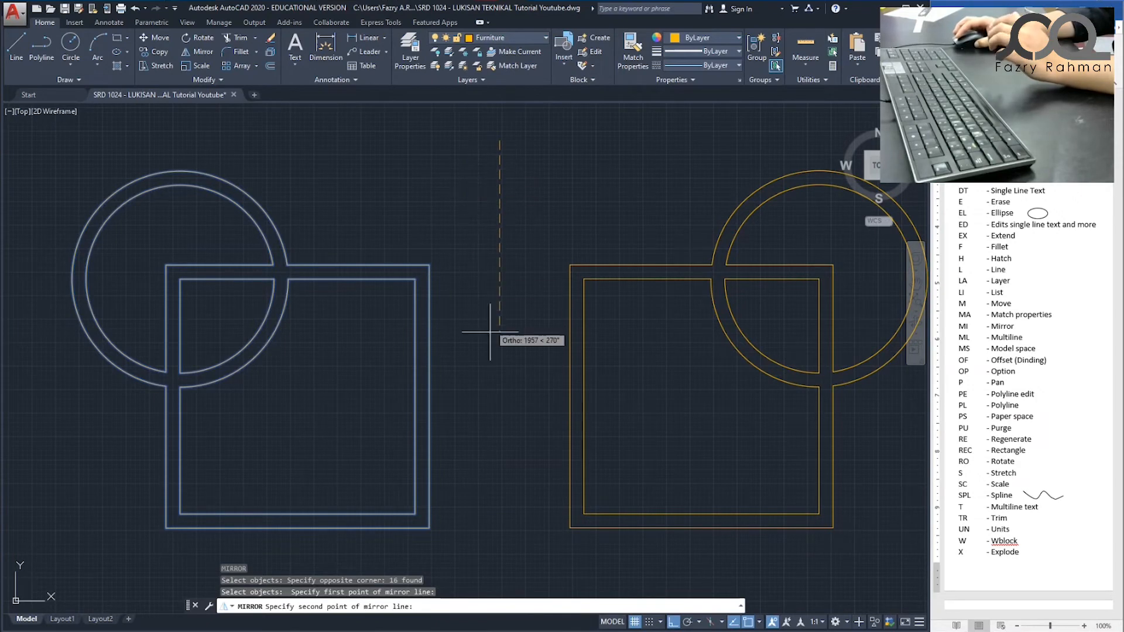
scroll(486, 508, down, 4)
scroll(484, 515, up, 2)
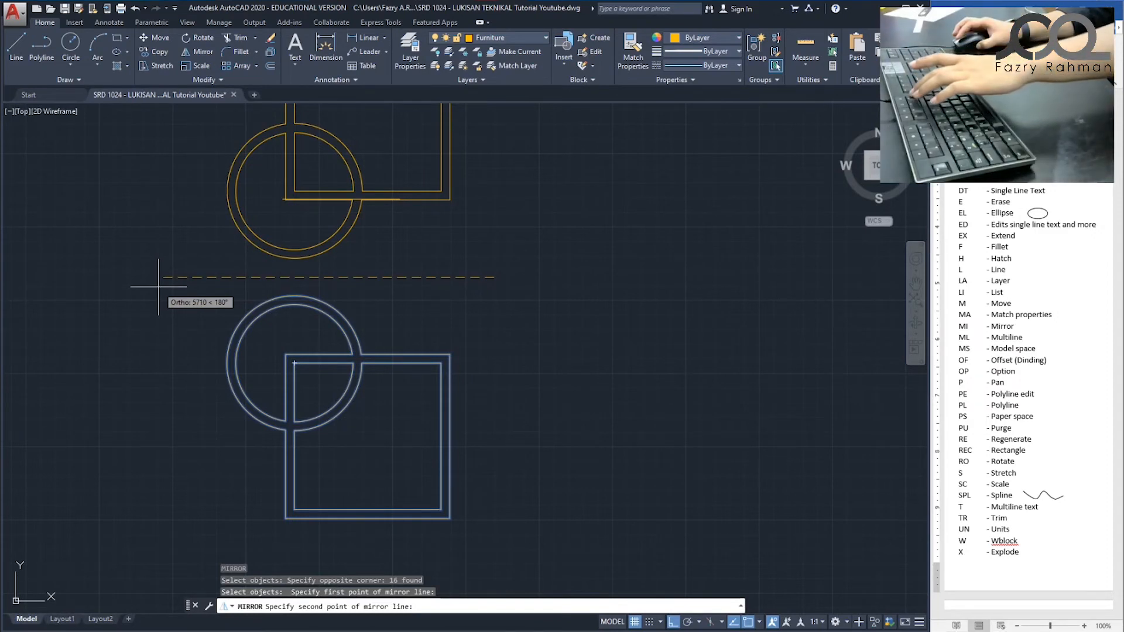
key(F8)
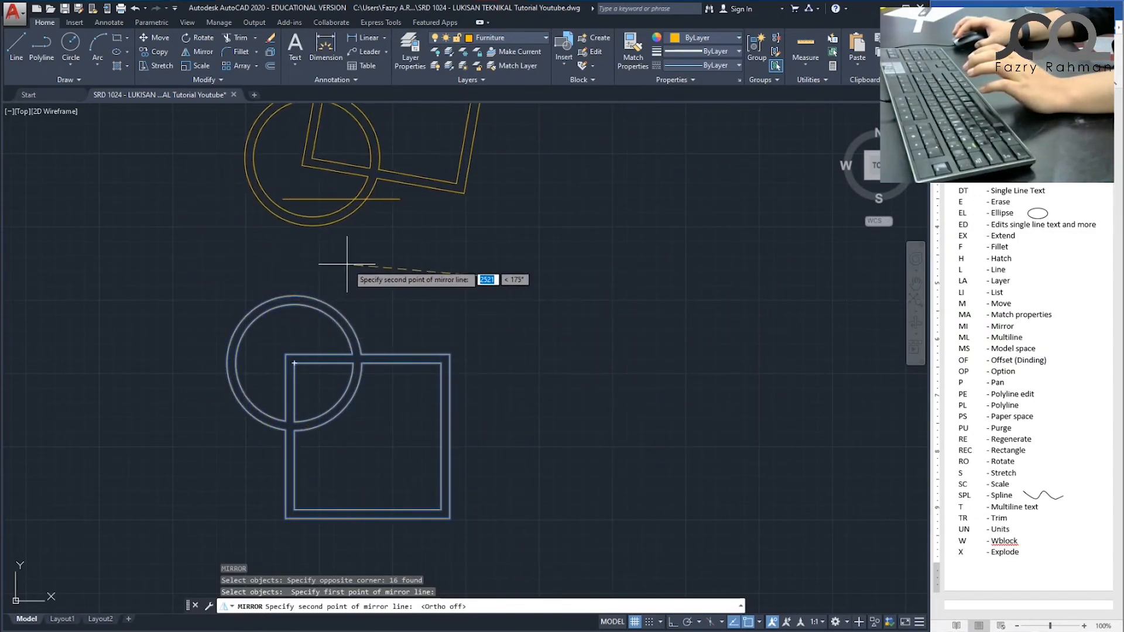
key(F8)
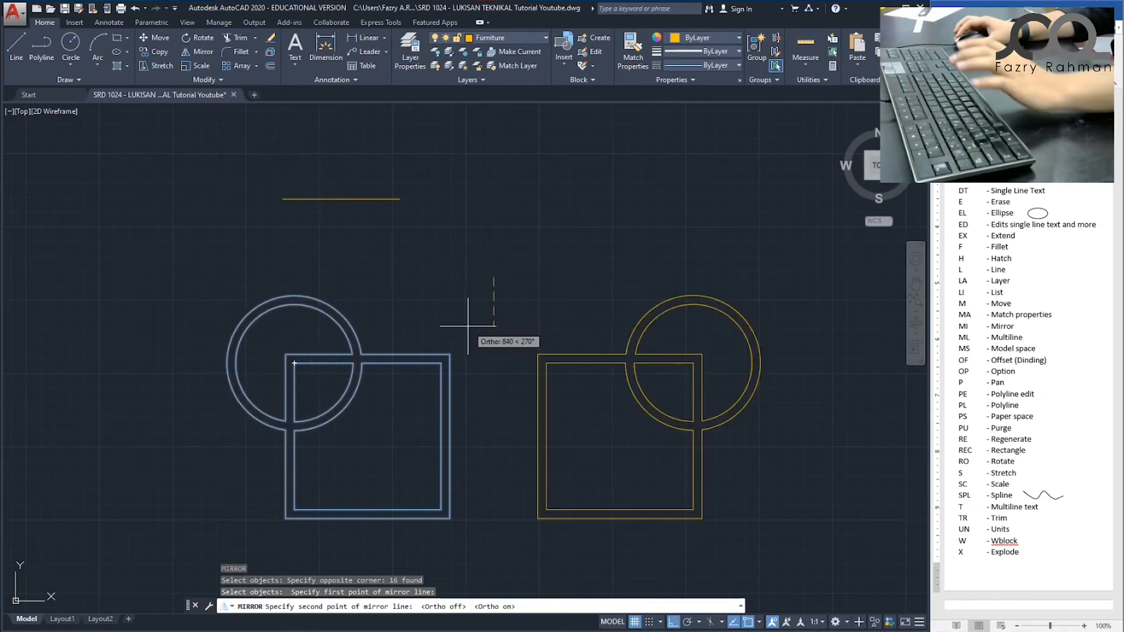
click(493, 495)
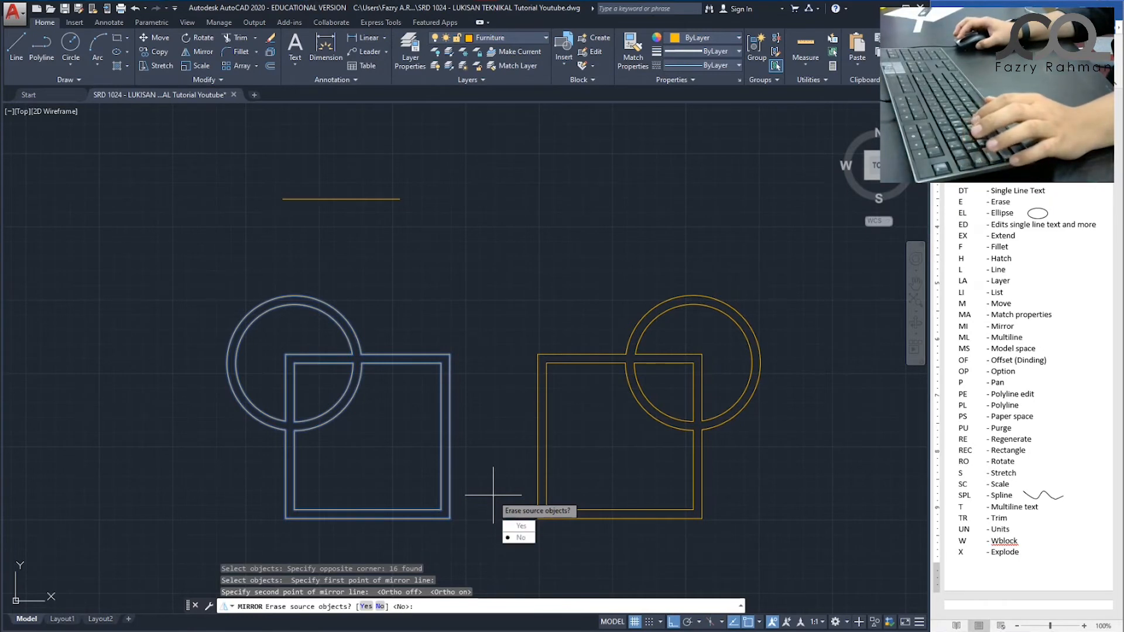
text(N)
key(Return)
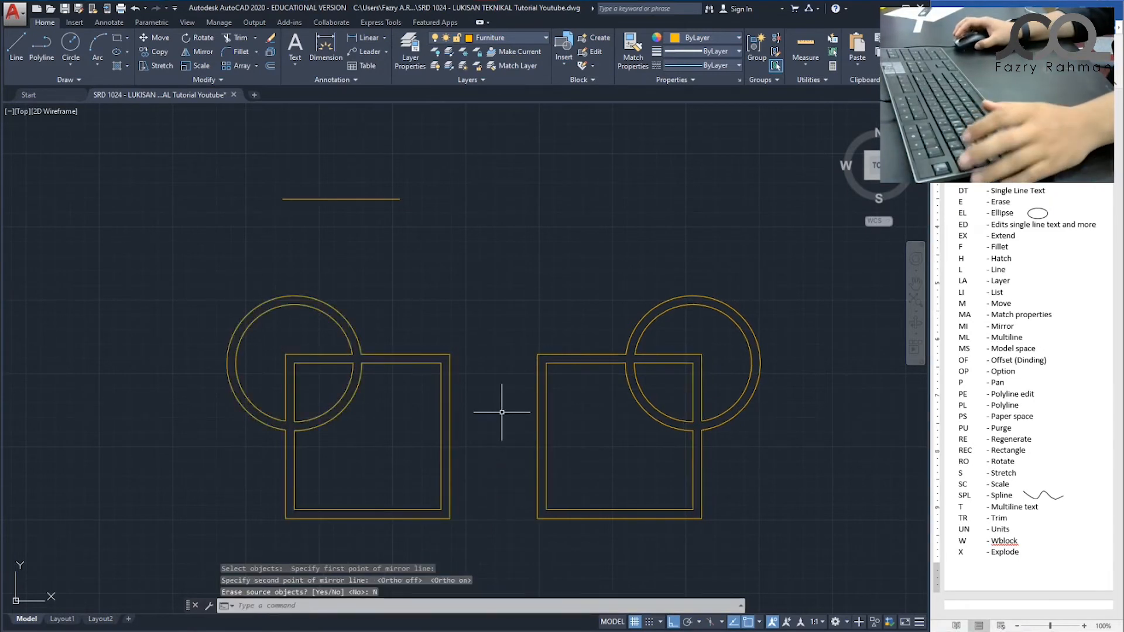
Erase the loose horizontal line above the original square-and-circle shape.
middle_drag(556, 376, 408, 364)
key(Escape)
key(Escape)
key(Escape)
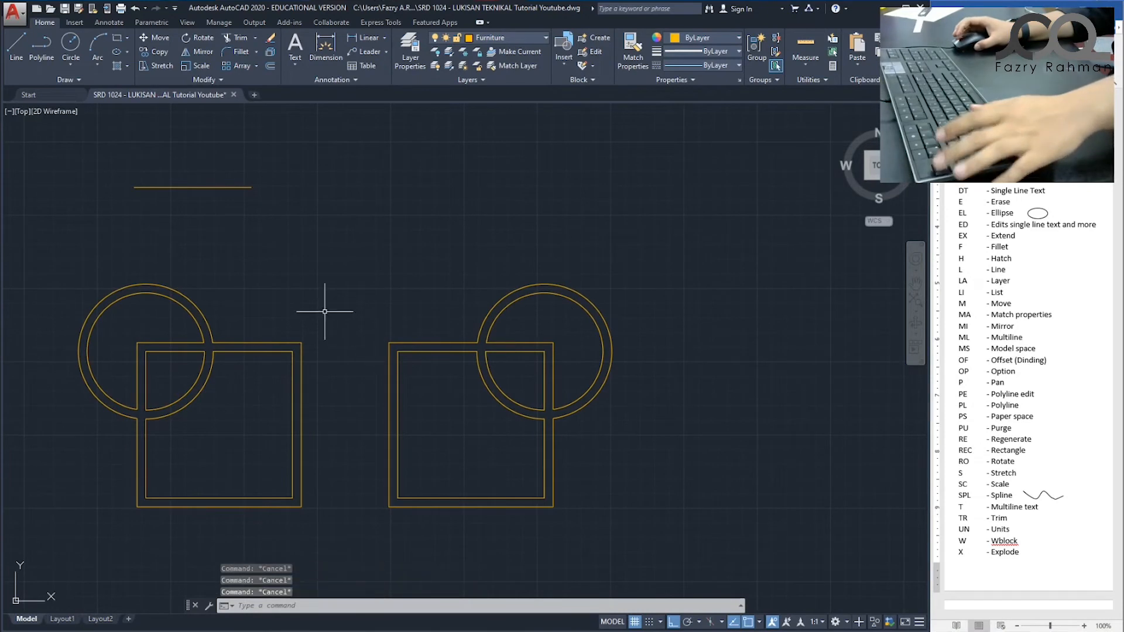
text(e)
key(Return)
click(250, 243)
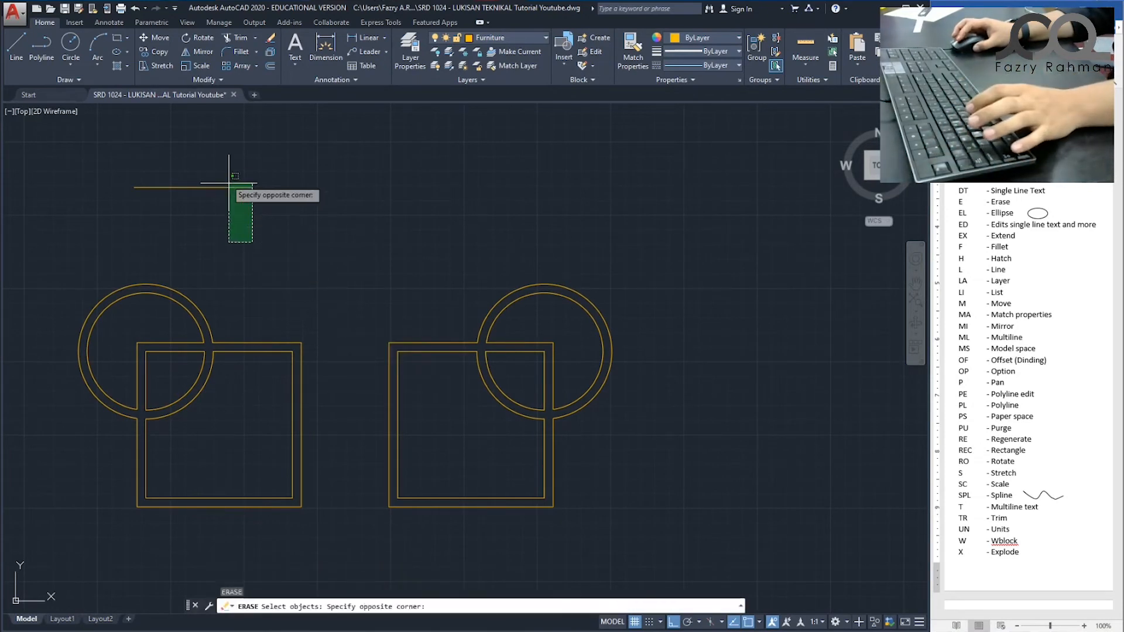
click(215, 157)
Mirror both square-and-circle shapes upward about a horizontal line just above the circles, keeping the source objects.
middle_drag(358, 260, 382, 300)
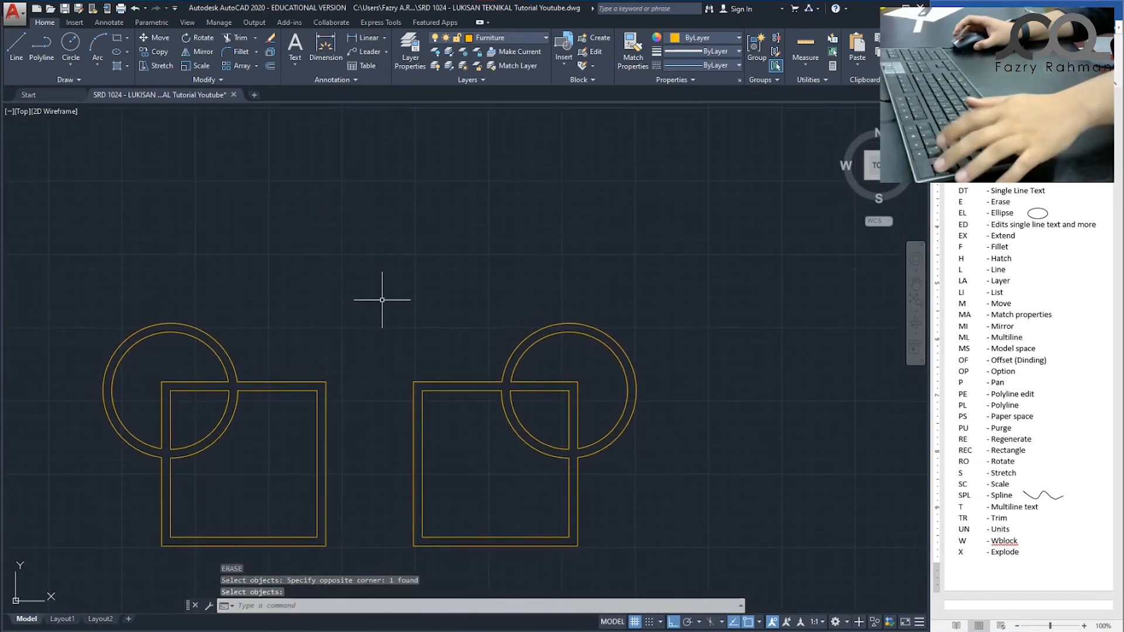
key(Escape)
key(Escape)
text(mi)
key(Return)
click(86, 266)
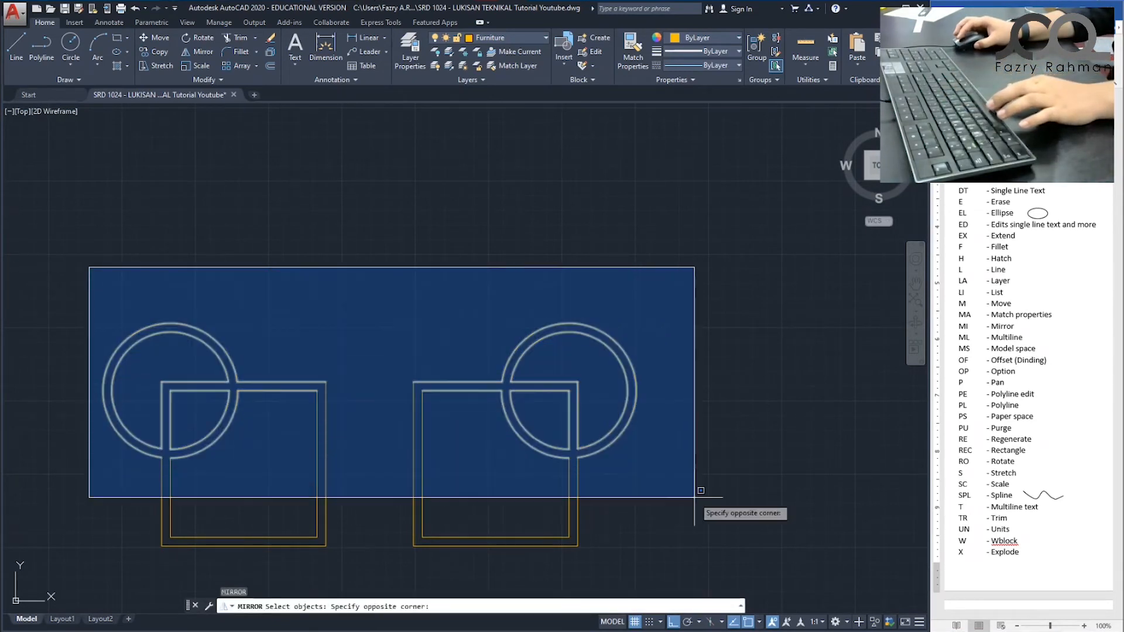
click(733, 590)
key(Return)
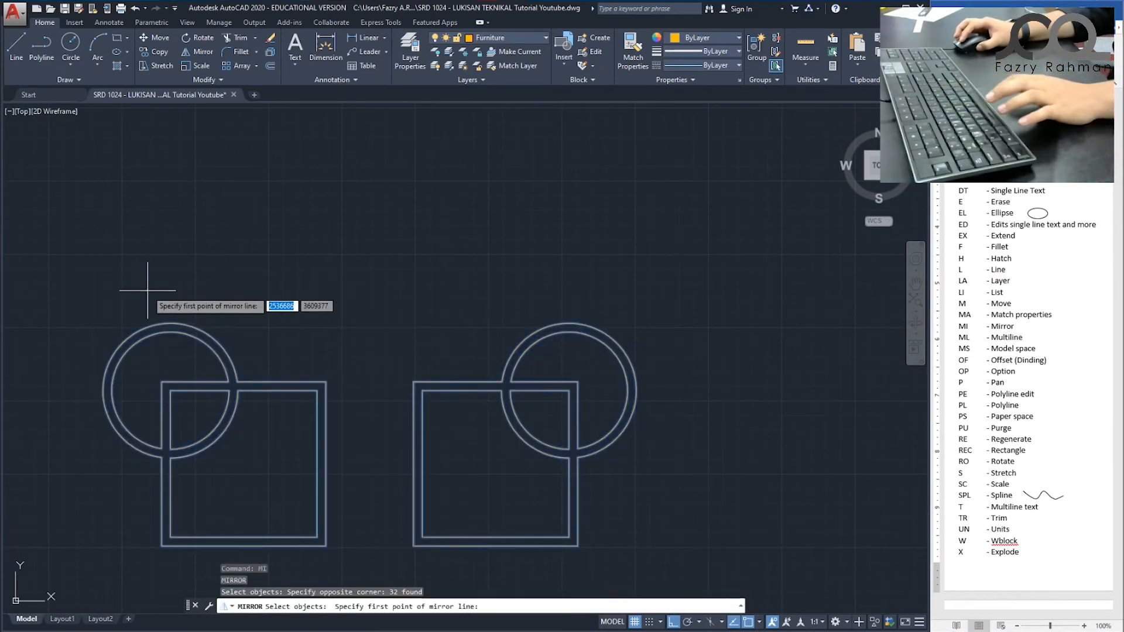
click(147, 290)
click(644, 287)
scroll(643, 292, down, 5)
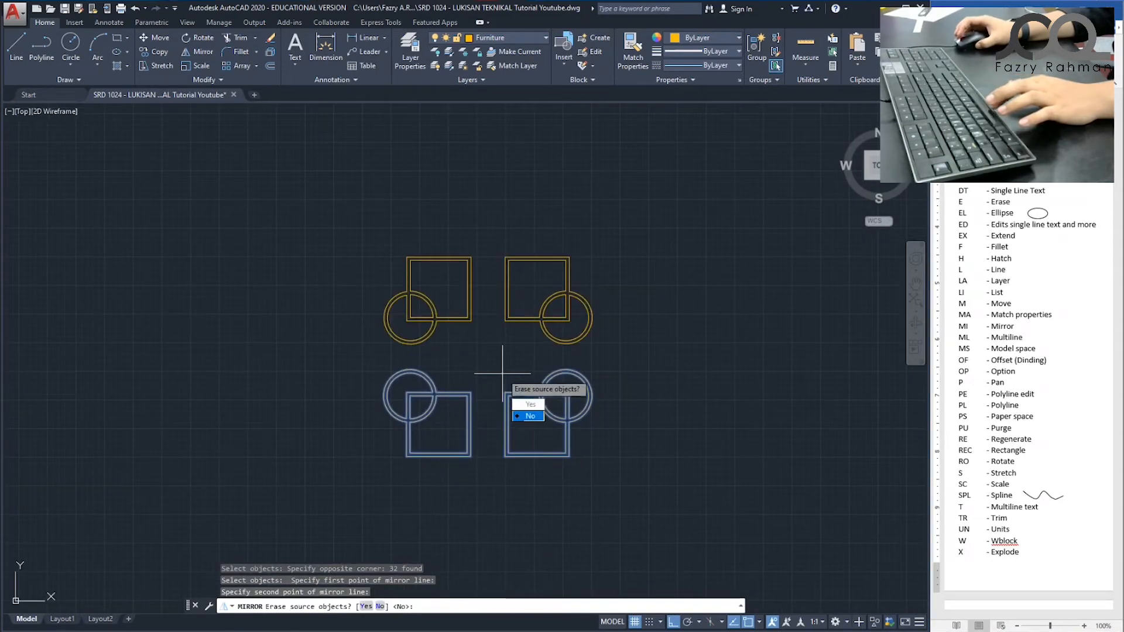
text(N)
key(Return)
key(Escape)
middle_drag(547, 309, 504, 333)
key(Escape)
key(Escape)
Move the upper-left square-and-circle shape about 9400 units horizontally, placing it to the right of the upper-right shape.
scroll(498, 343, up, 2)
mouse_move(453, 398)
middle_down()
mouse_move(421, 344)
mouse_move(401, 378)
middle_up()
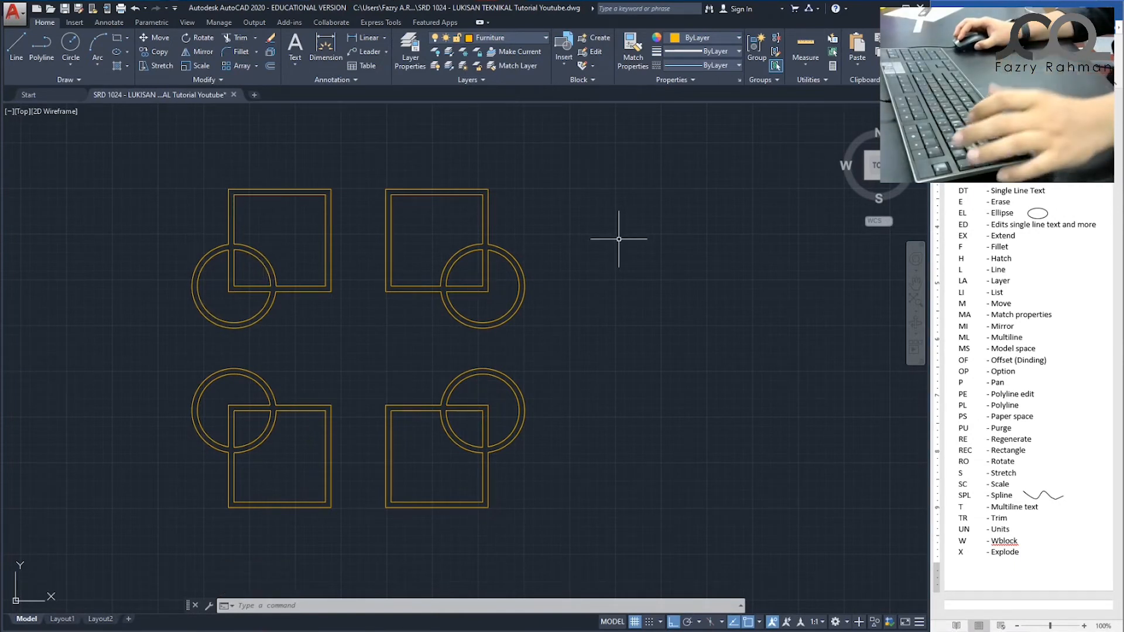
key(Escape)
key(Escape)
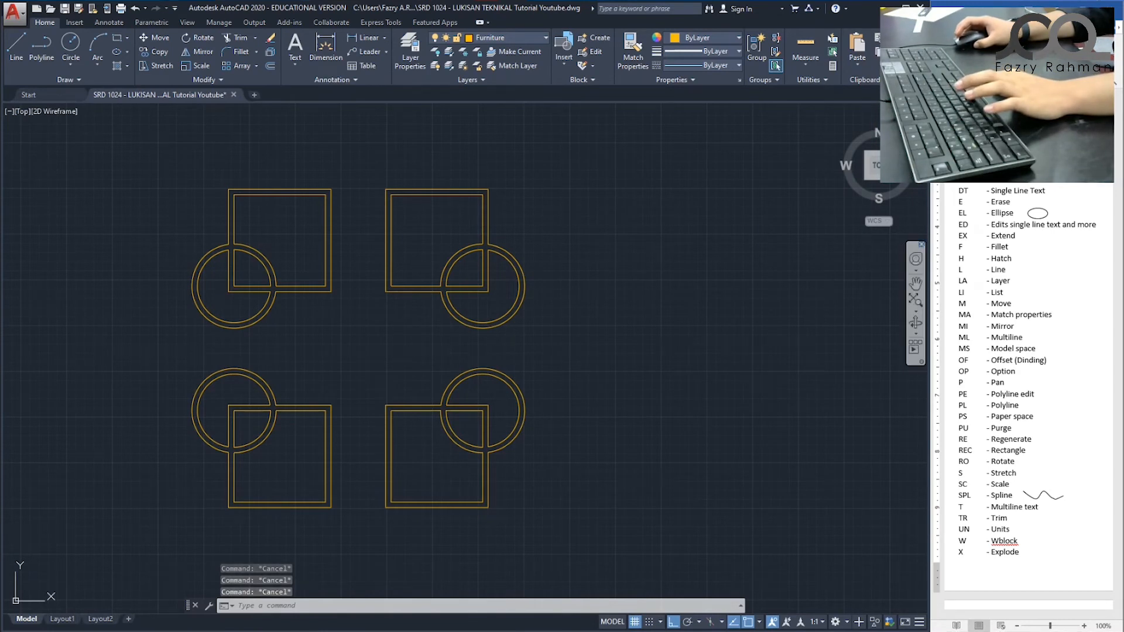
text(m)
key(Return)
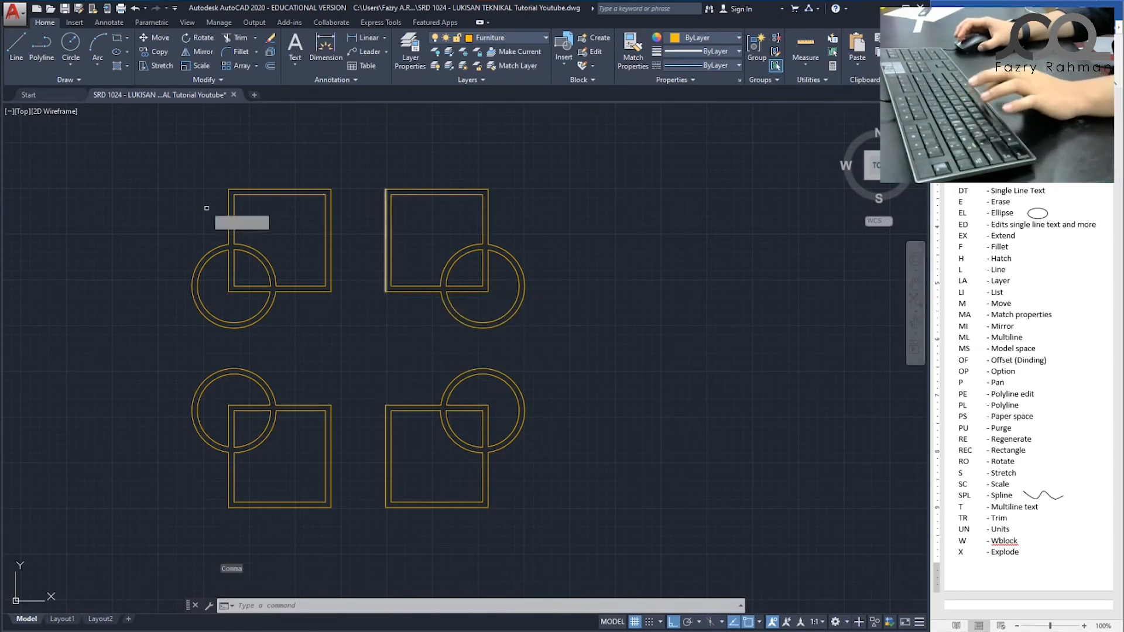
click(178, 169)
click(361, 338)
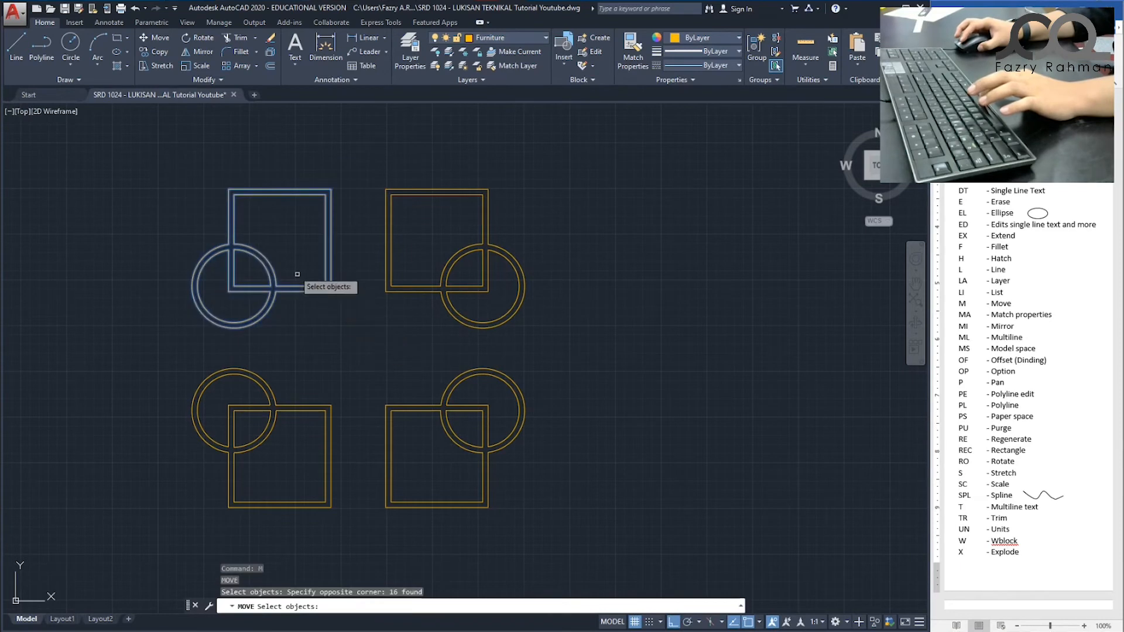
key(Return)
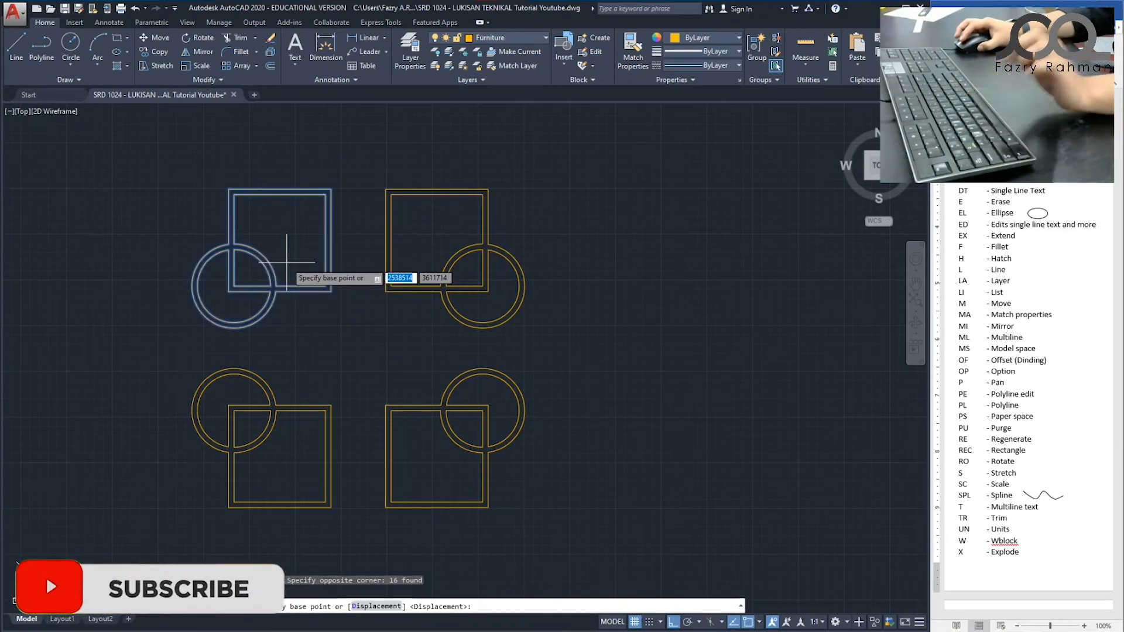
click(287, 262)
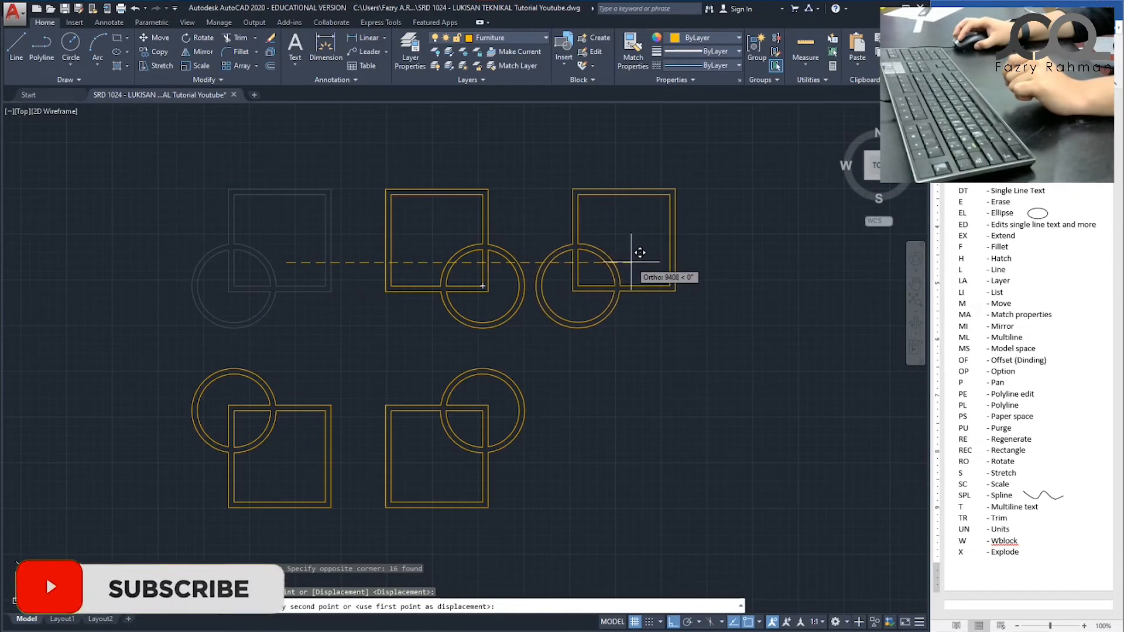
click(631, 261)
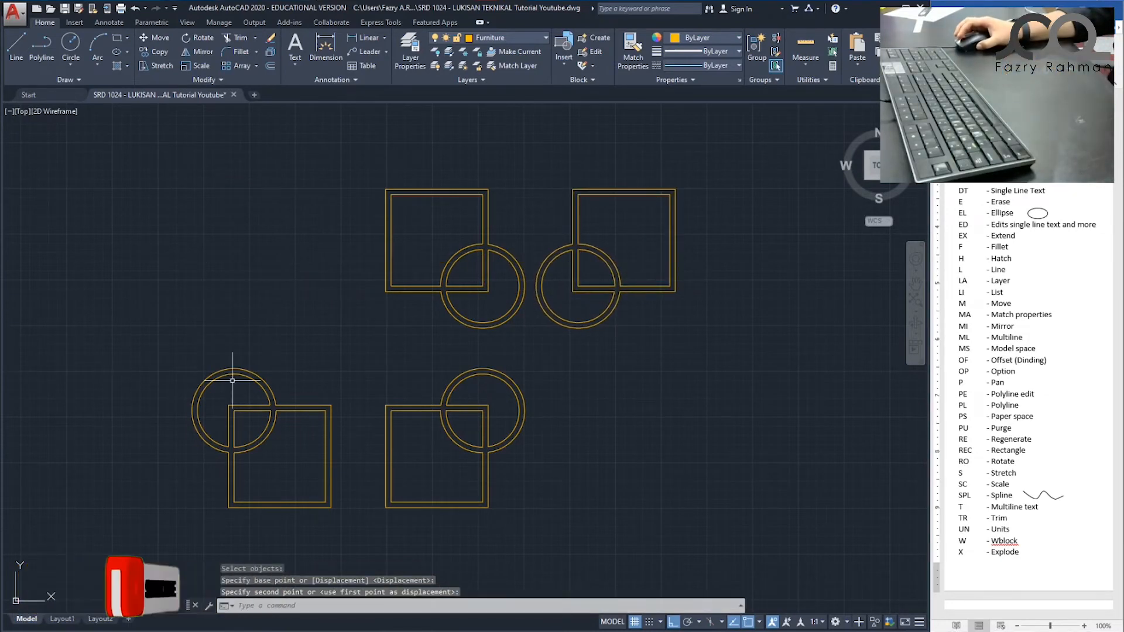
key(Escape)
key(Escape)
key(Escape)
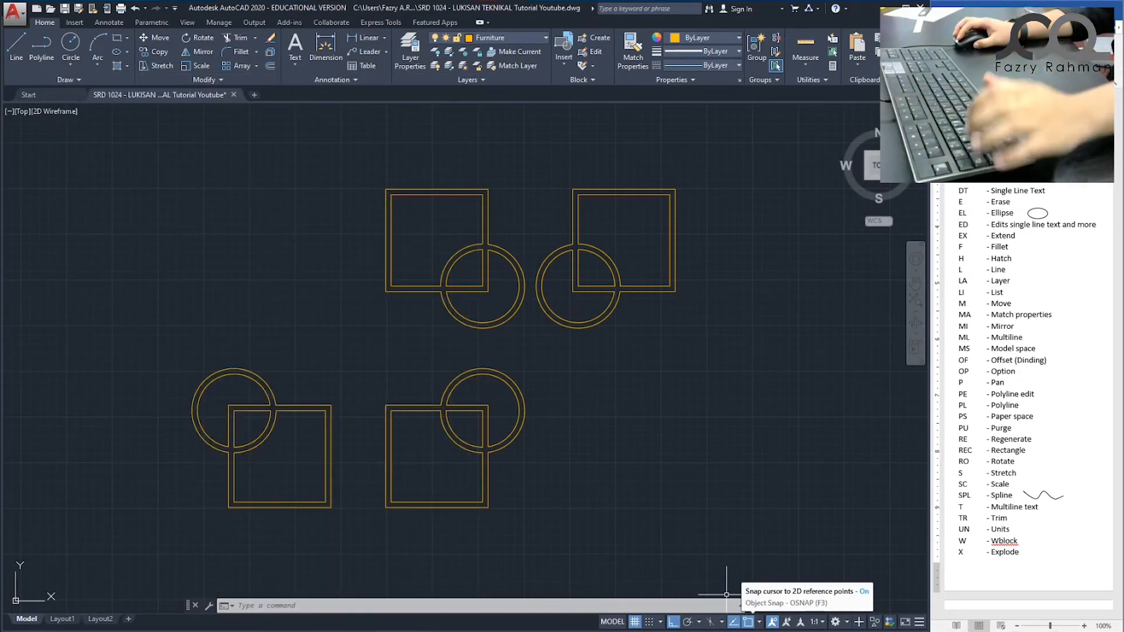
key(Escape)
key(Escape)
key(Escape)
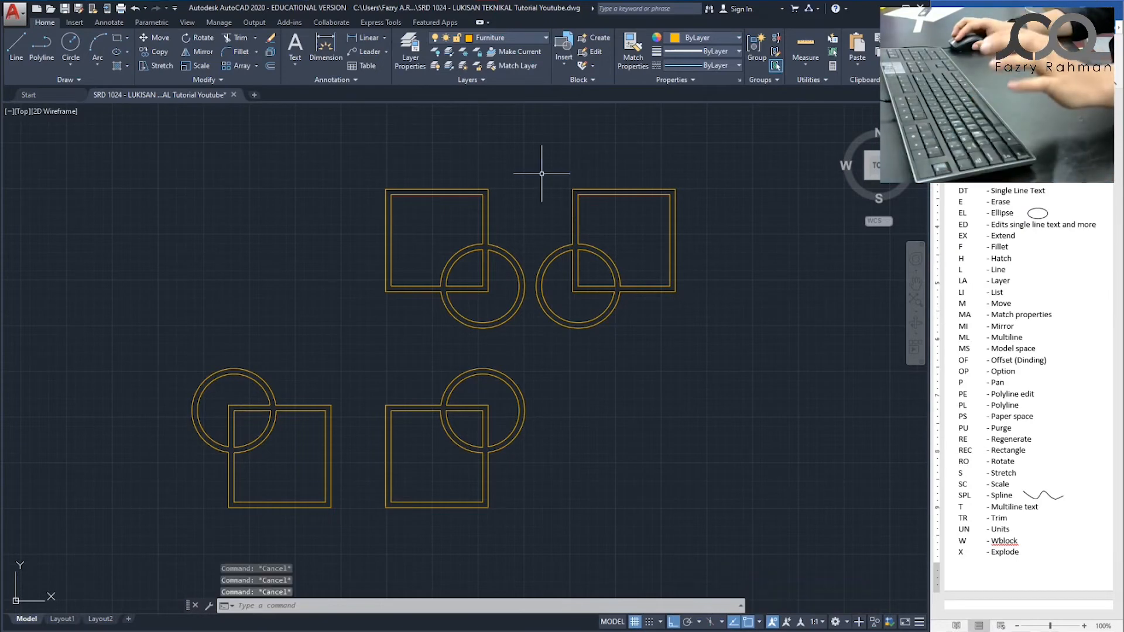
scroll(577, 188, up, 5)
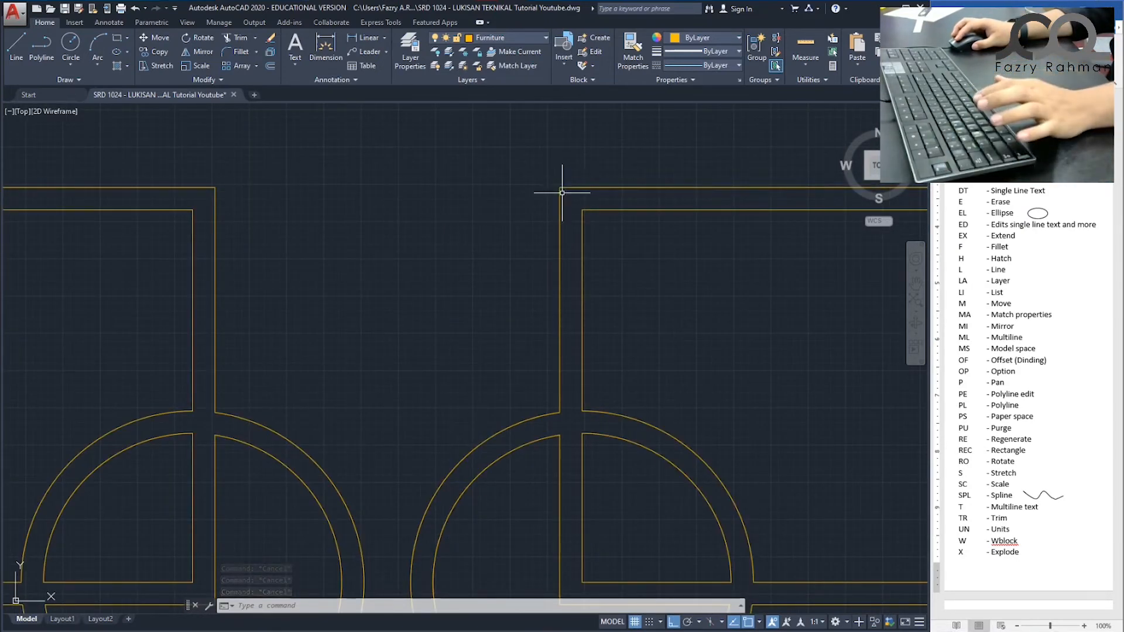
Draw a short horizontal line extending left from the outer upper-left corner of the rightmost square-and-circle shape.
text(L)
key(Return)
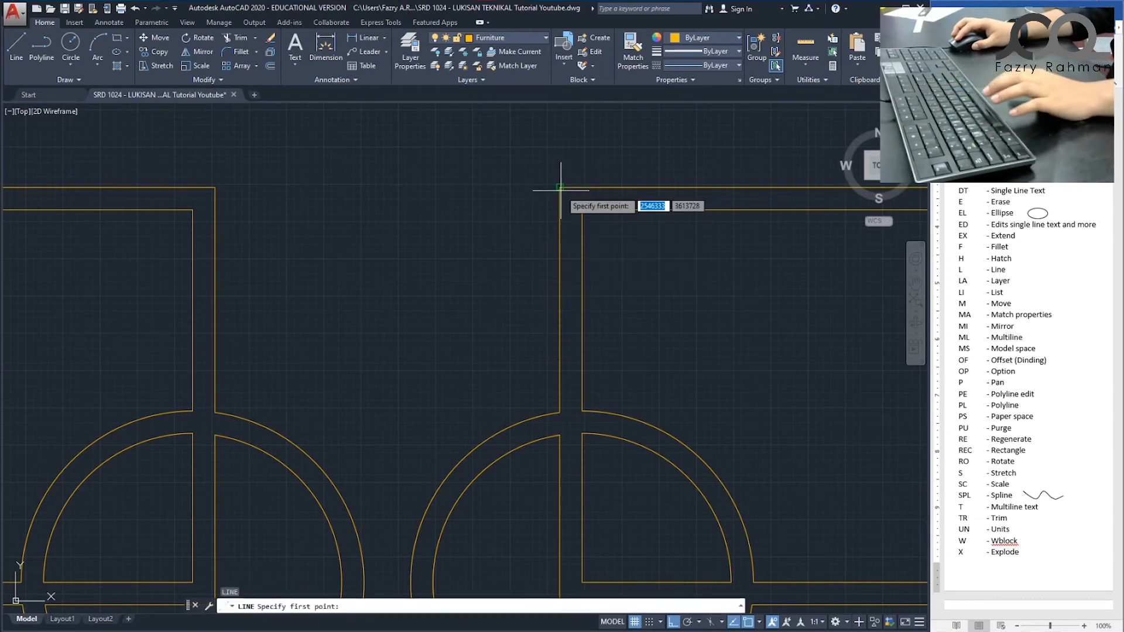
scroll(554, 199, down, 3)
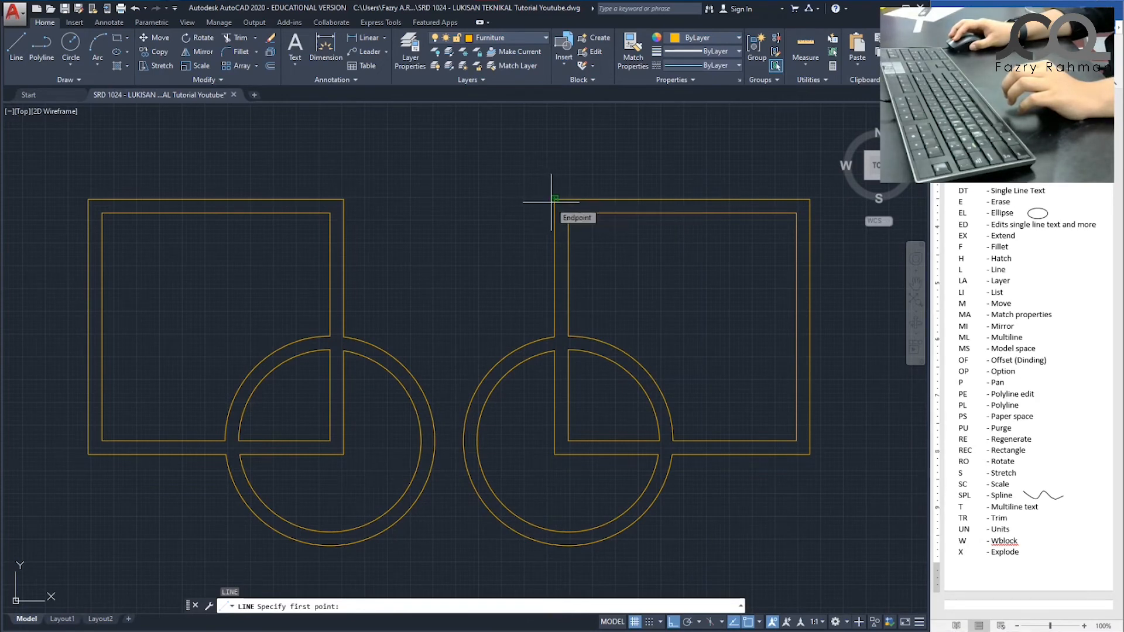
click(555, 198)
scroll(553, 202, up, 5)
scroll(544, 252, down, 5)
click(525, 254)
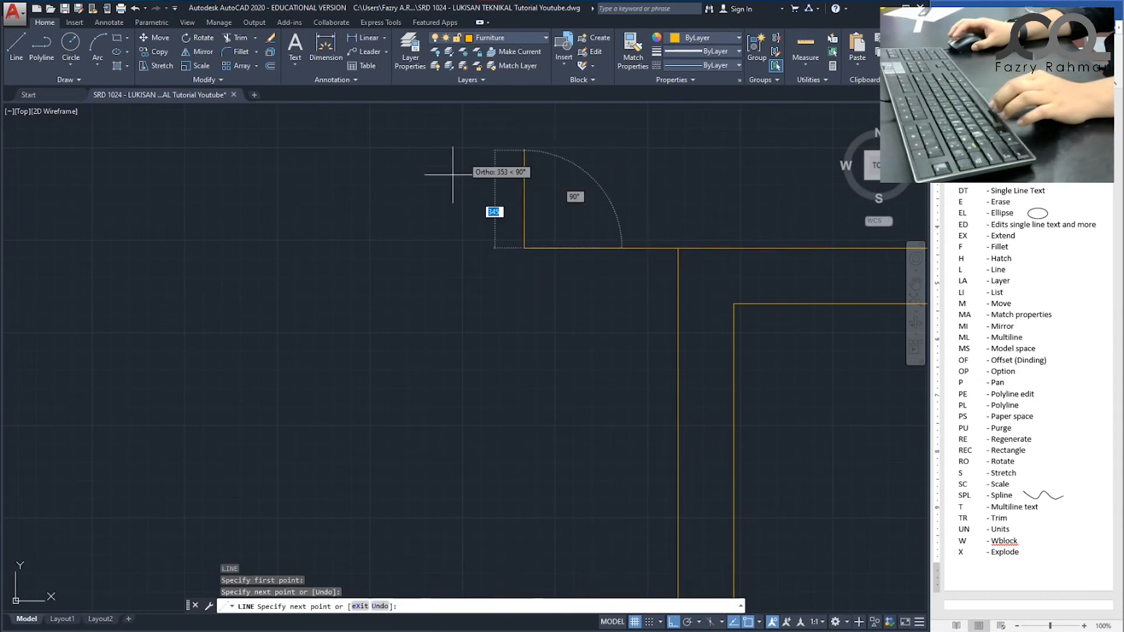
key(Escape)
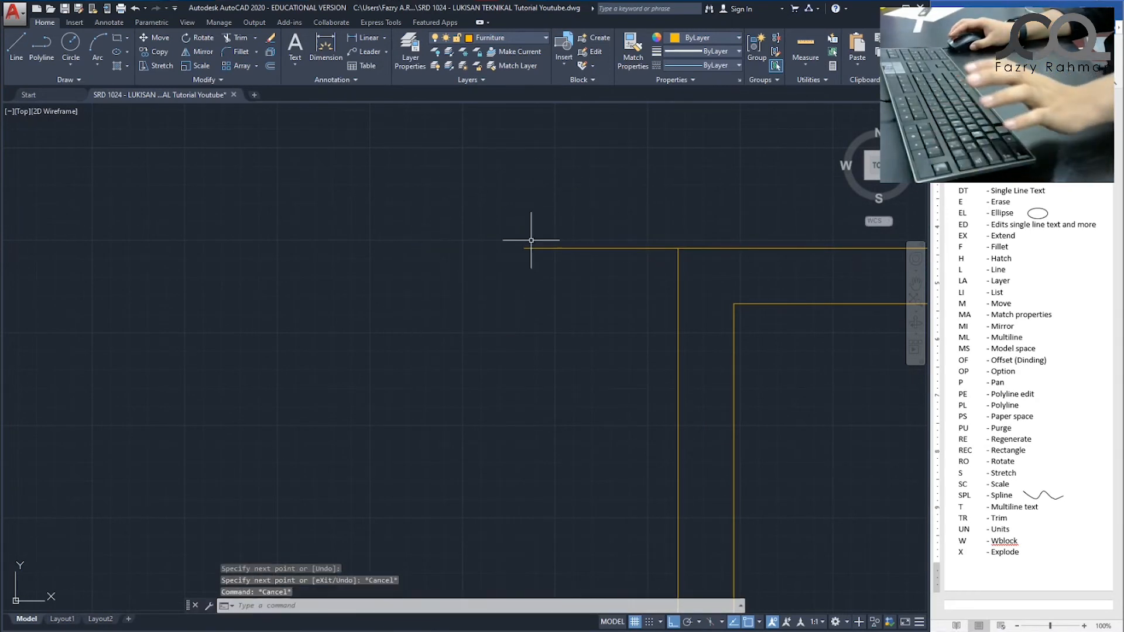
Draw a vertical line down from the free end of the short horizontal line, switching object snap off and back on before picking the start point.
scroll(650, 261, down, 4)
text(l)
key(Return)
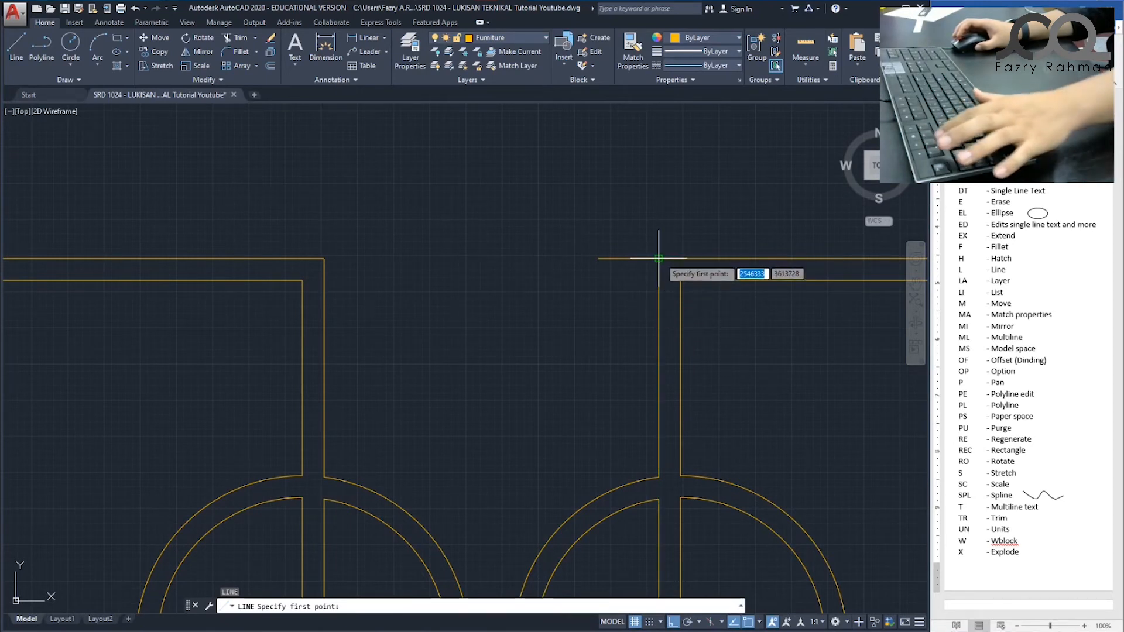
key(F3)
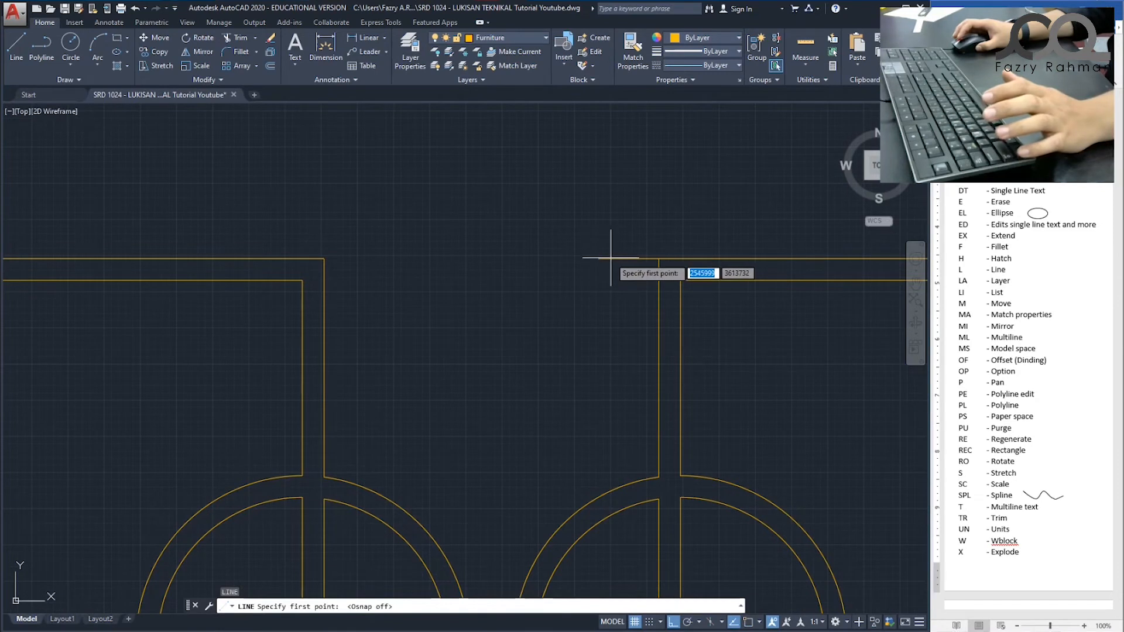
scroll(619, 262, up, 2)
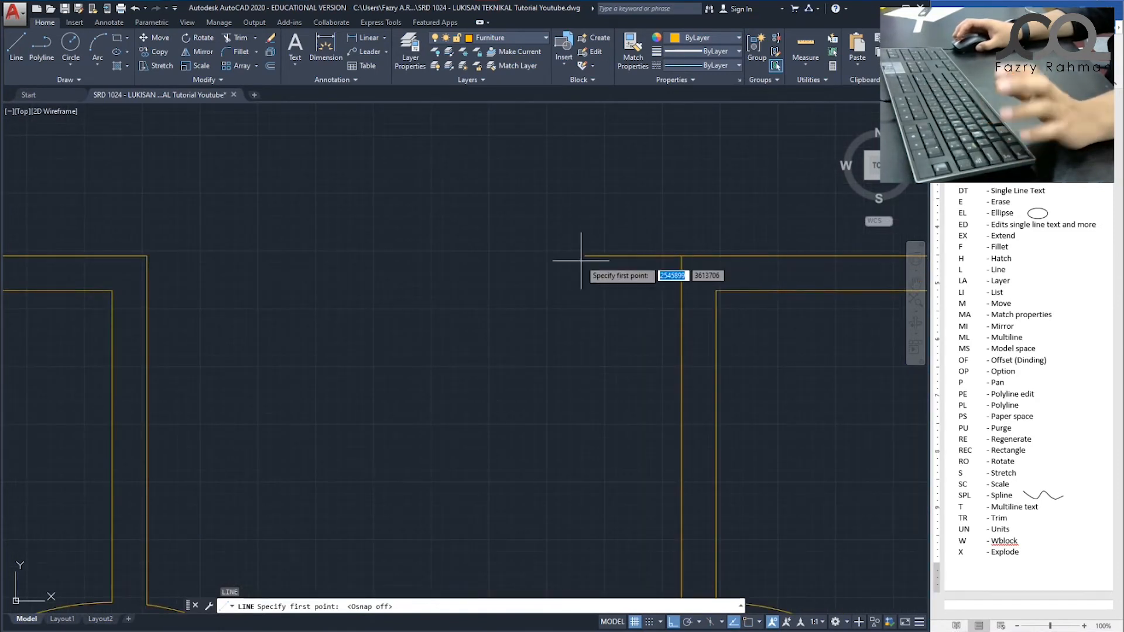
key(F3)
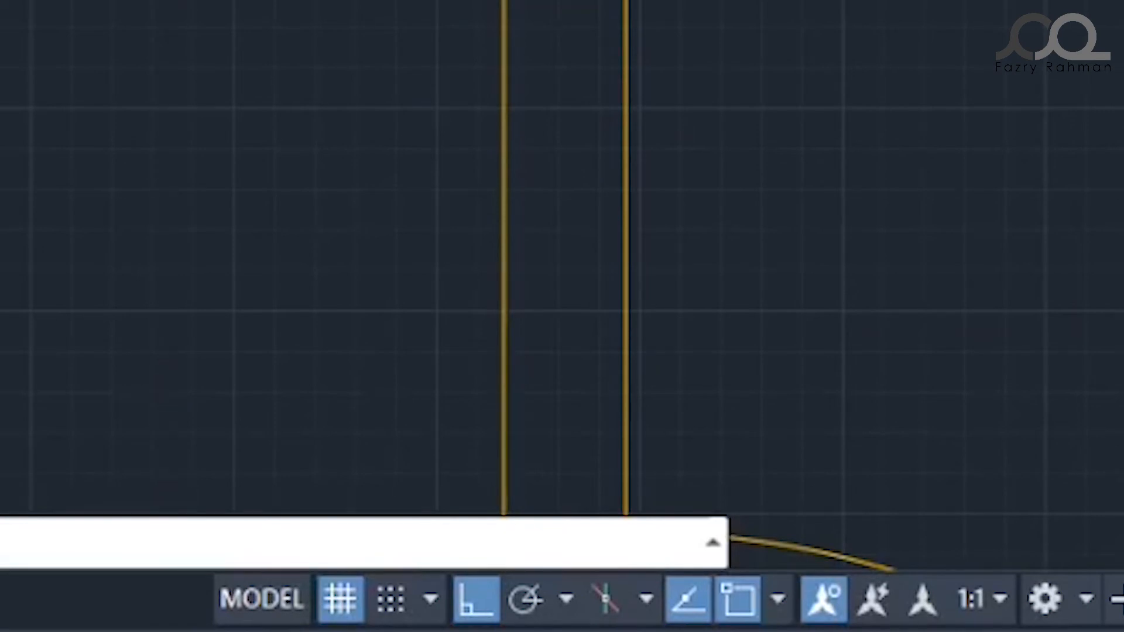
key(Escape)
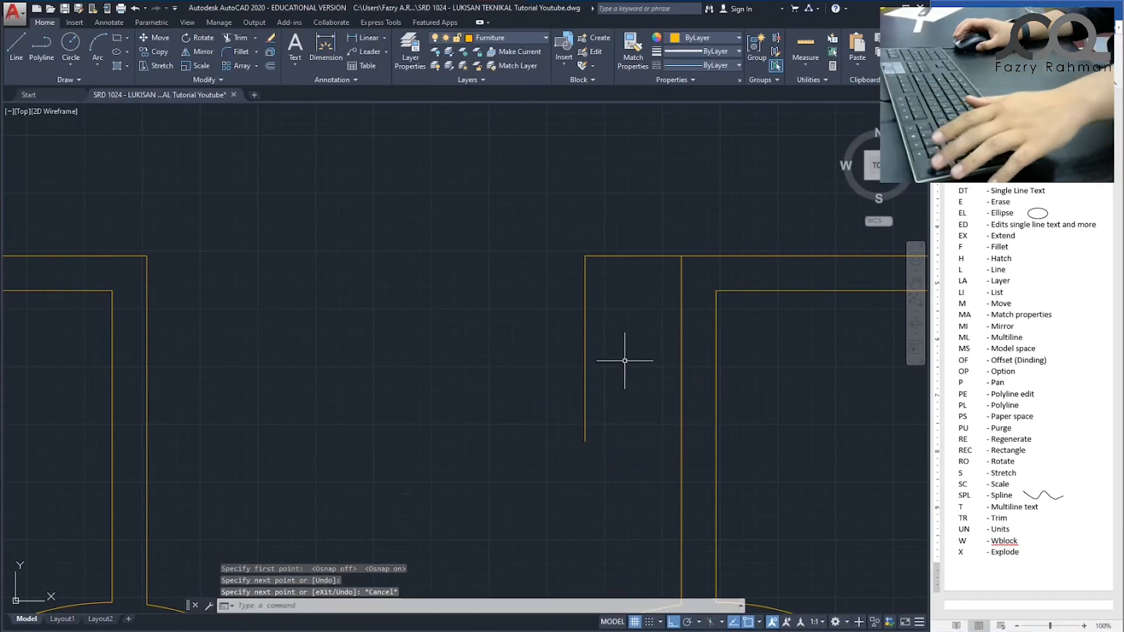
scroll(574, 263, down, 4)
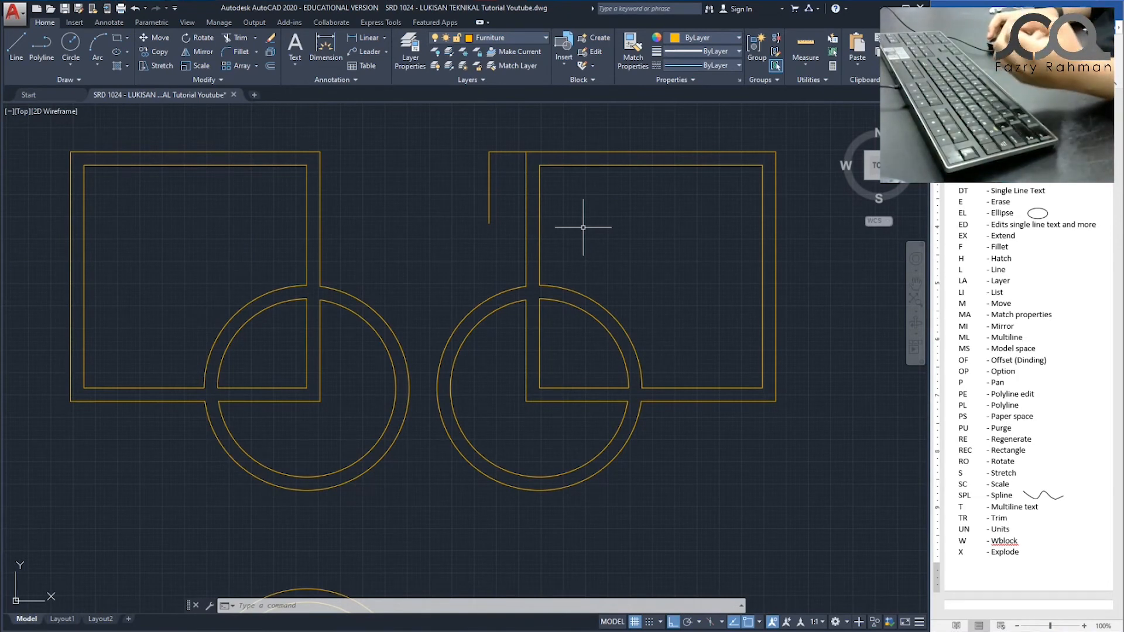
key(Escape)
key(Escape)
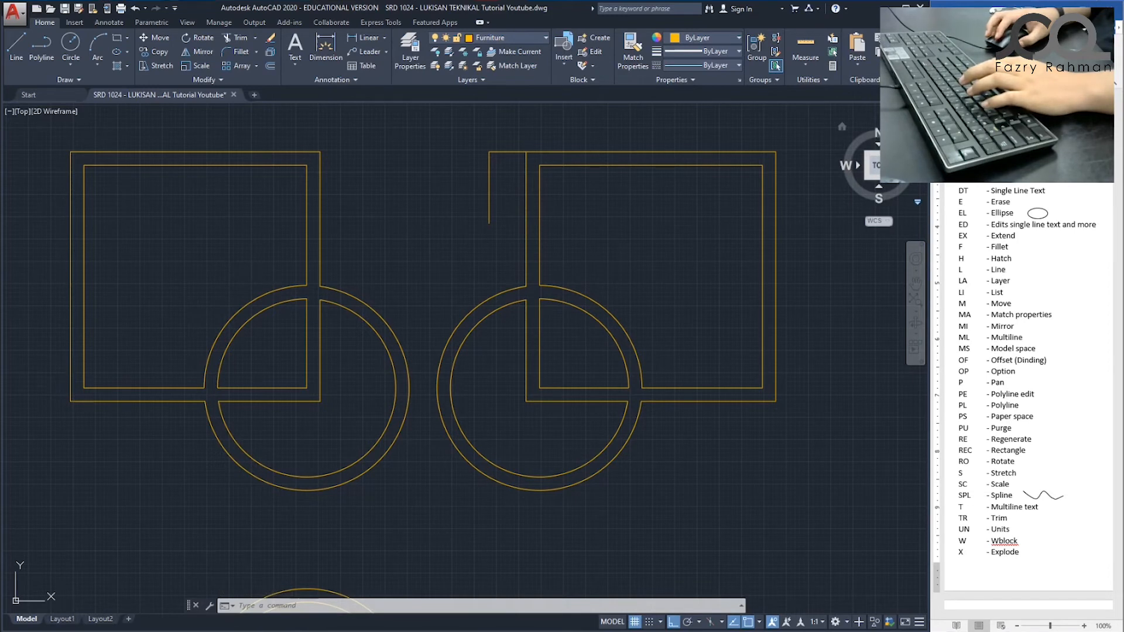
Move the rightmost square-and-circle shape with its two extra lines, snapping its outer upper-right corner to the midpoint of the neighbouring square's outer left edge.
key(Escape)
key(Escape)
key(Escape)
text(a)
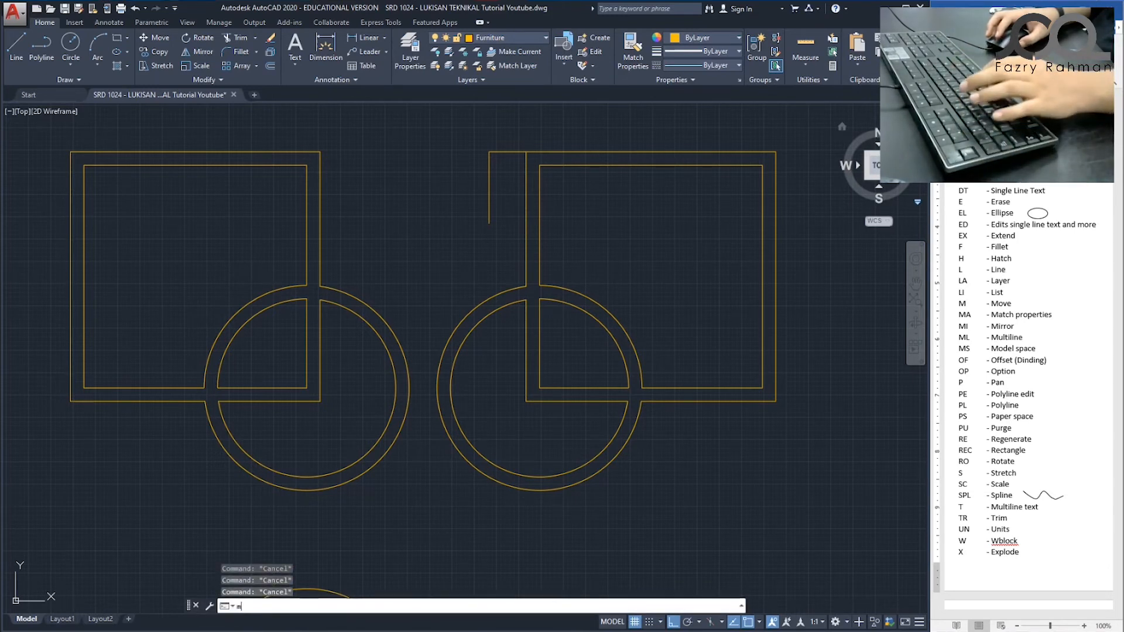
key(Return)
click(433, 127)
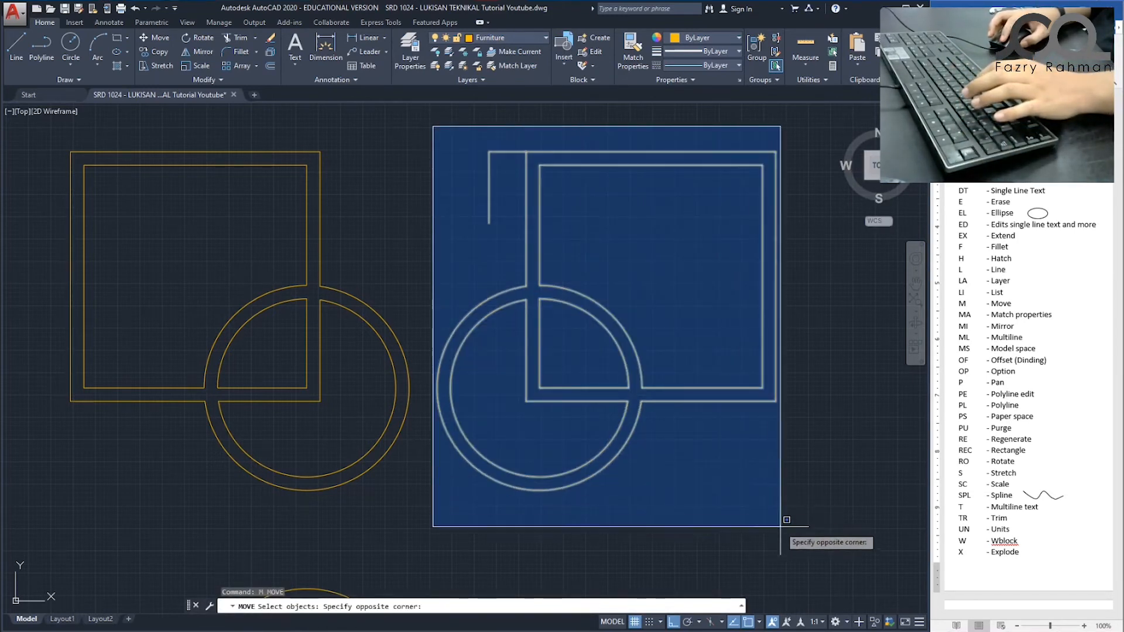
click(775, 521)
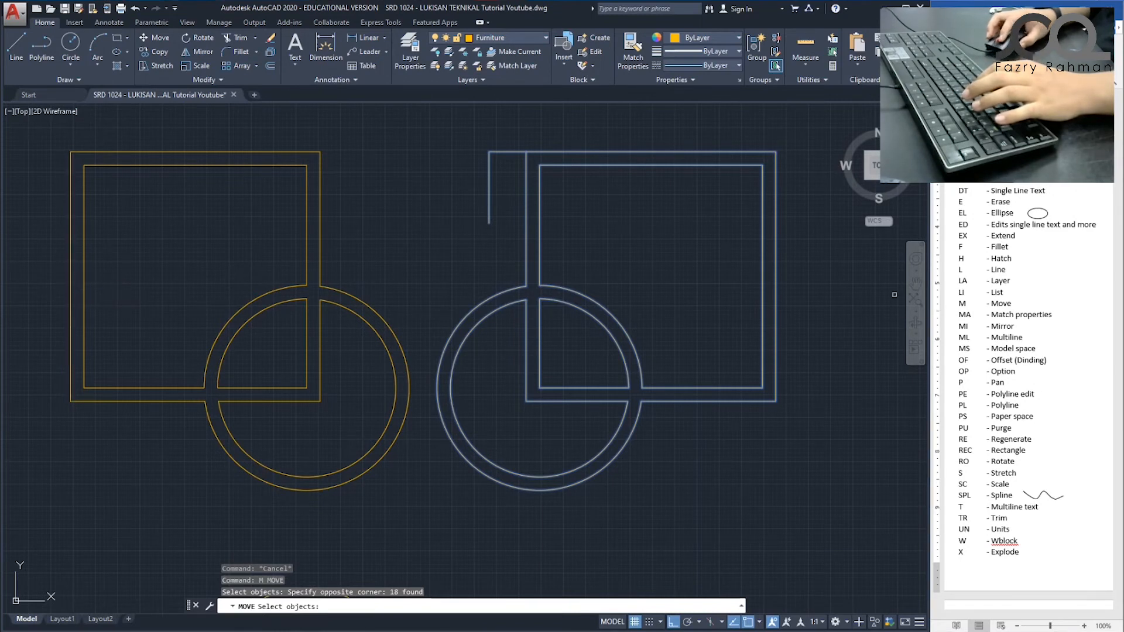
key(Return)
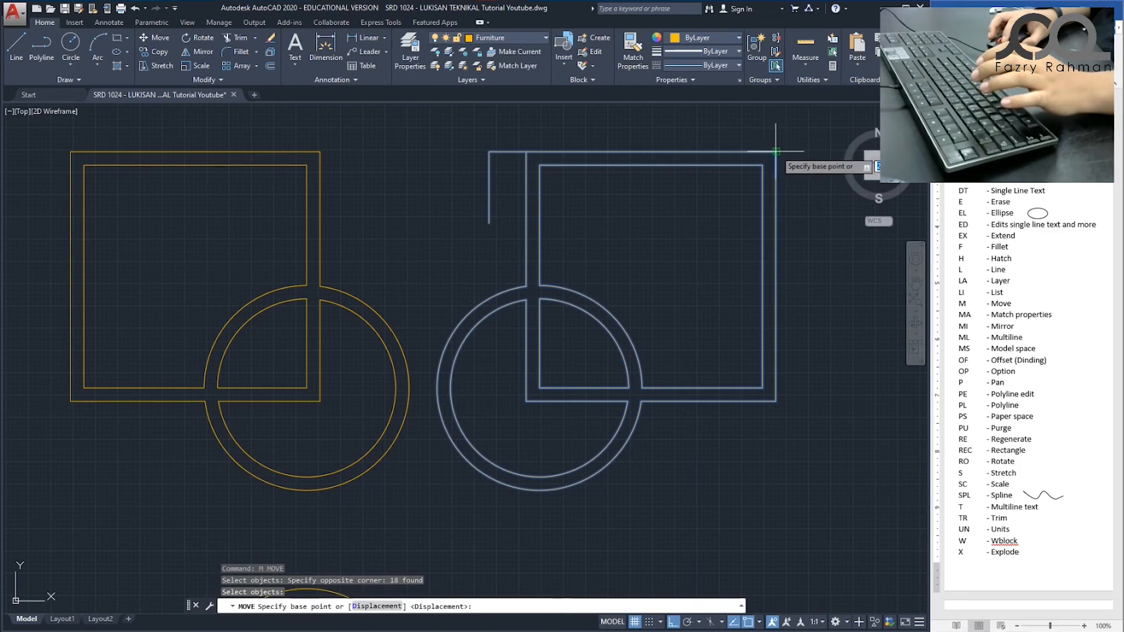
scroll(775, 151, up, 8)
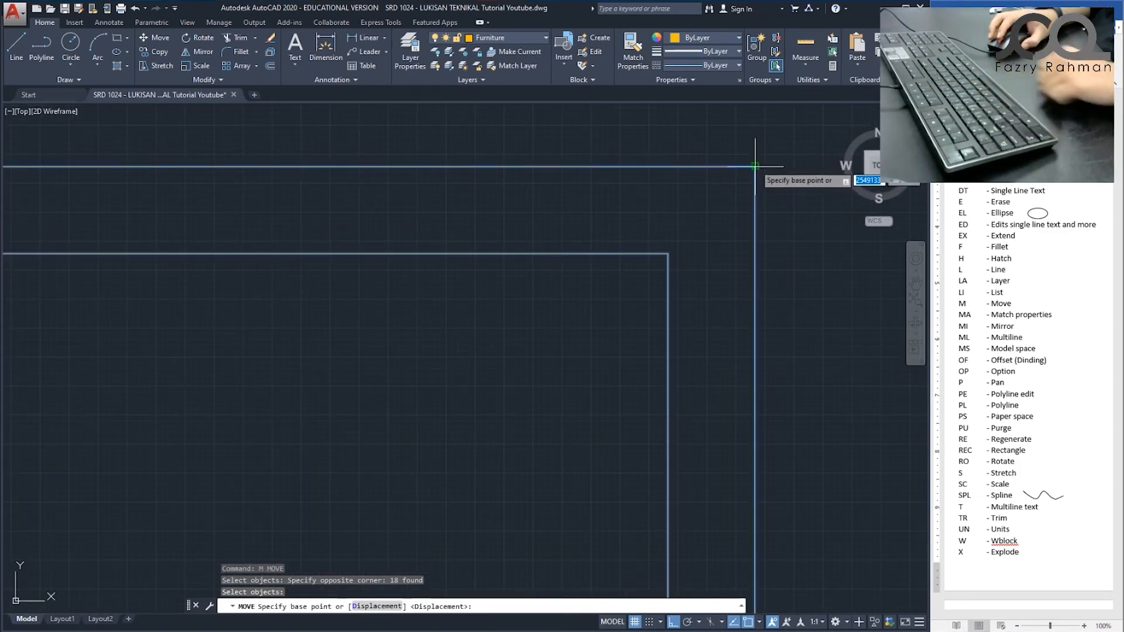
scroll(755, 167, down, 5)
click(790, 155)
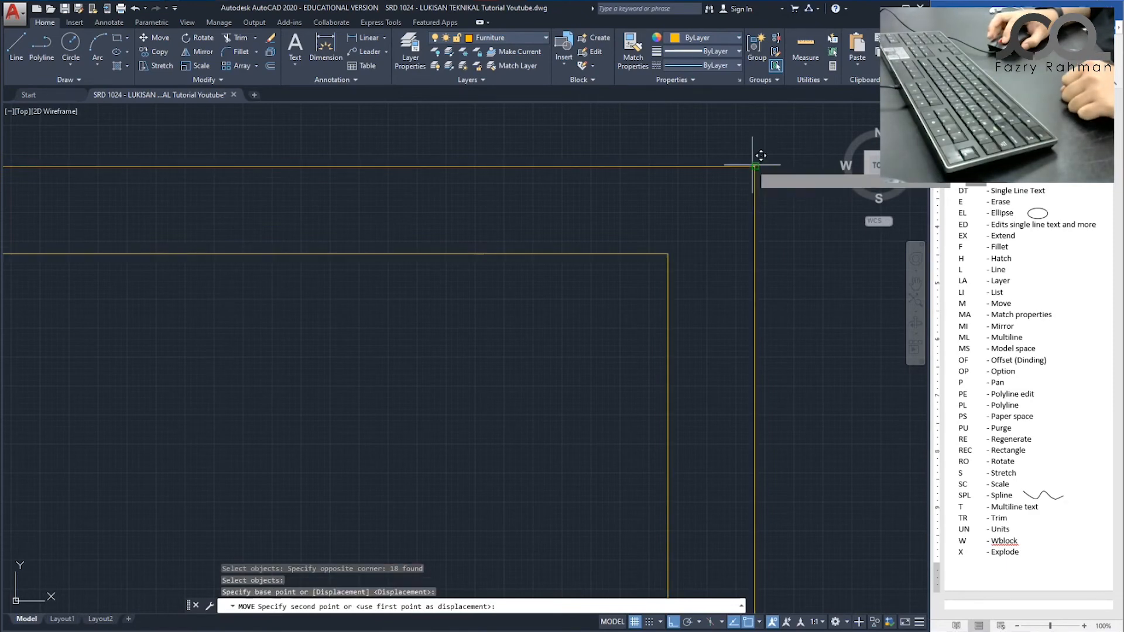
scroll(784, 176, down, 5)
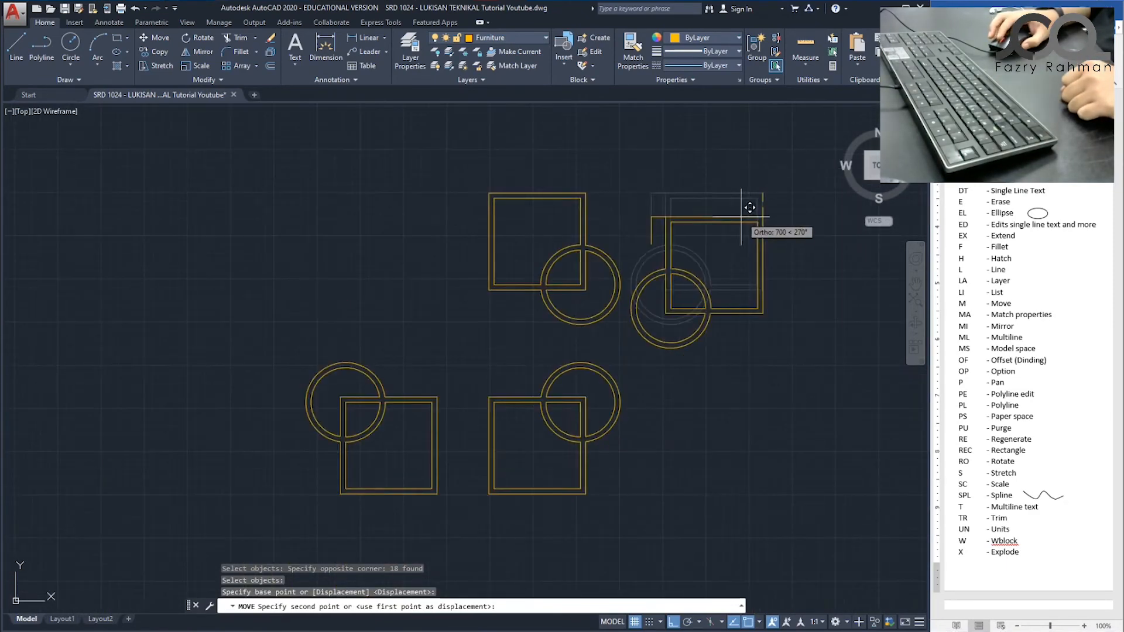
scroll(483, 228, up, 5)
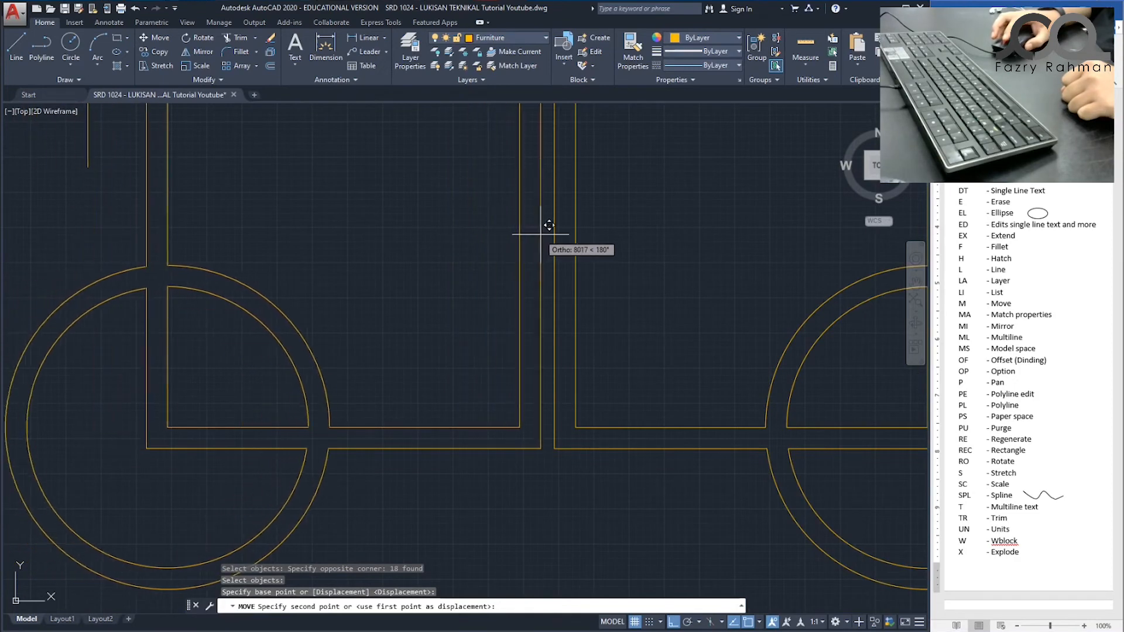
scroll(563, 217, down, 3)
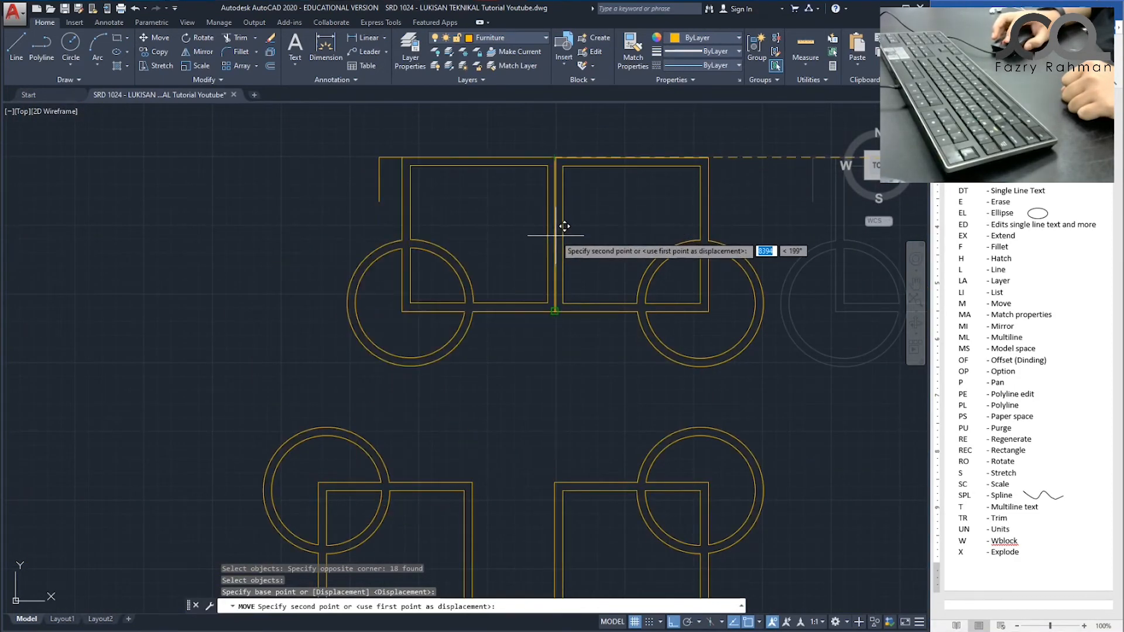
scroll(563, 146, up, 4)
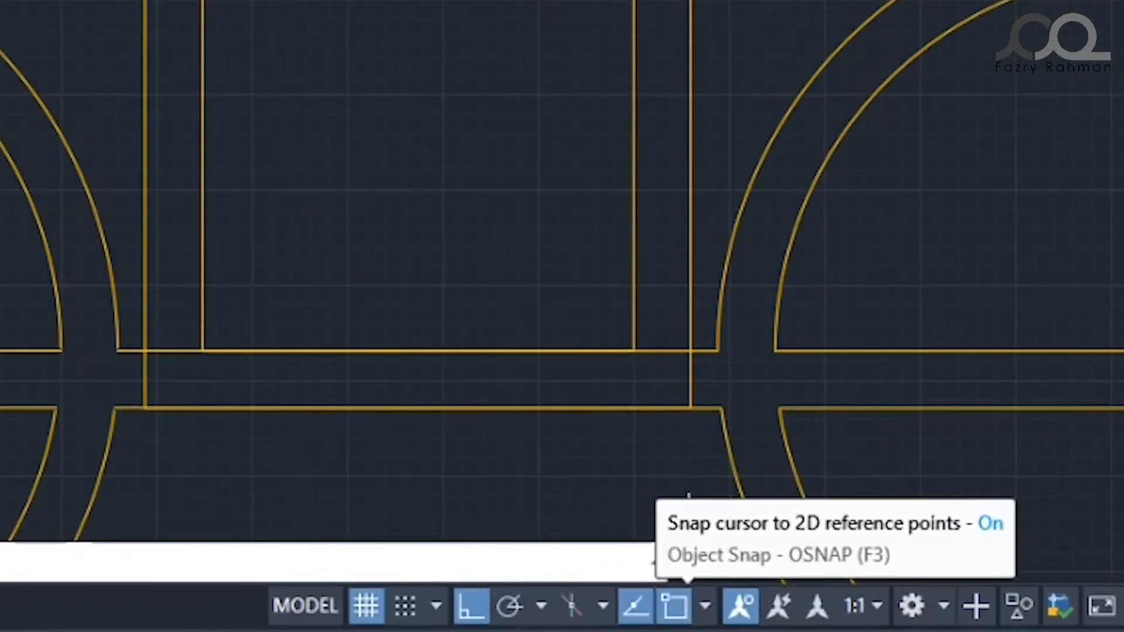
right_click(753, 622)
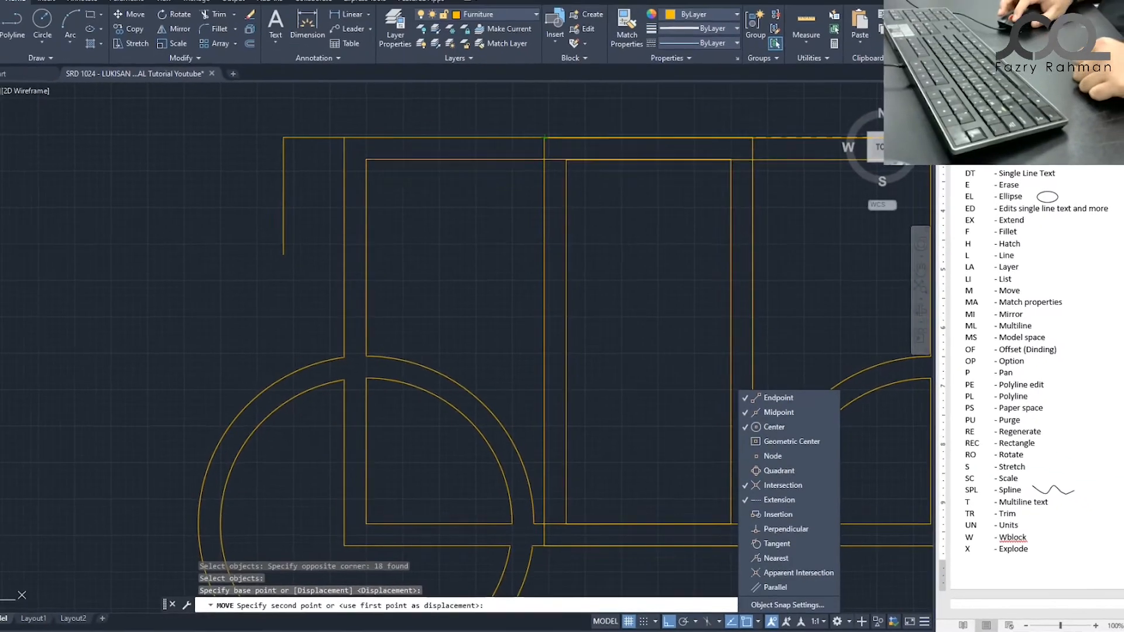
click(637, 346)
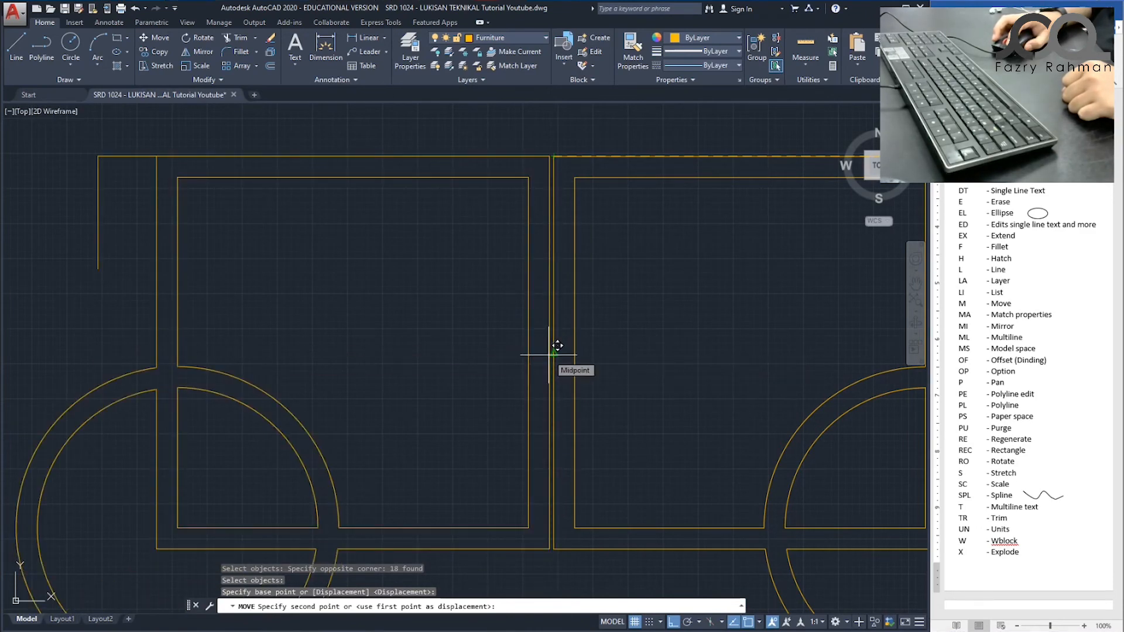
click(557, 345)
scroll(548, 330, down, 3)
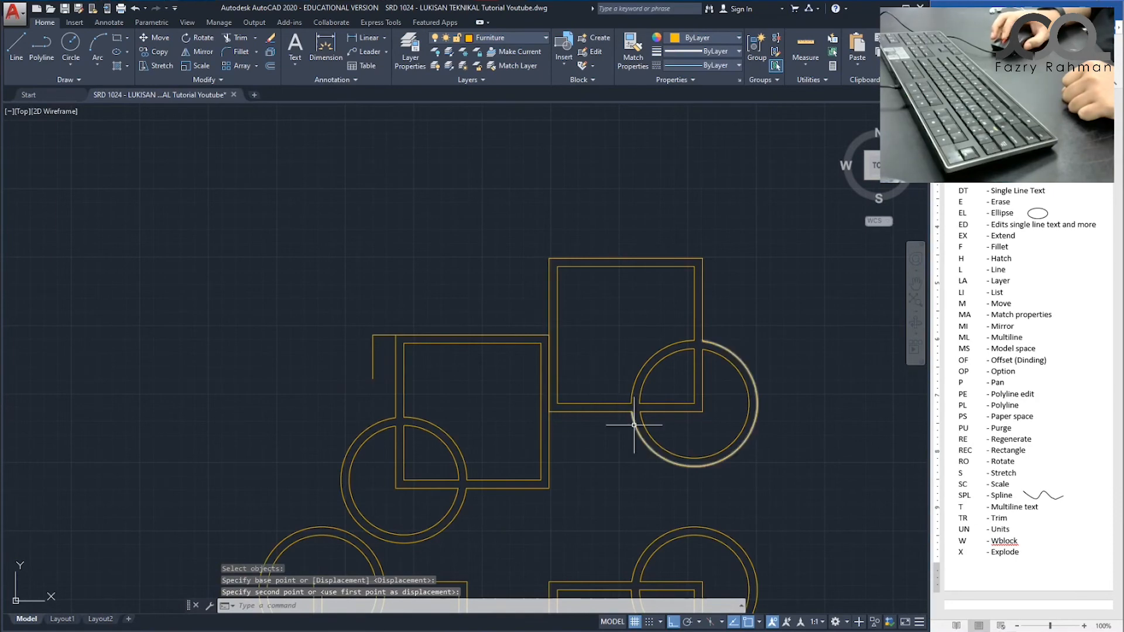
Enable the Perpendicular object snap in addition to the Endpoint, Midpoint, Center, Intersection and Extension snaps.
middle_drag(626, 430, 575, 408)
scroll(670, 283, up, 2)
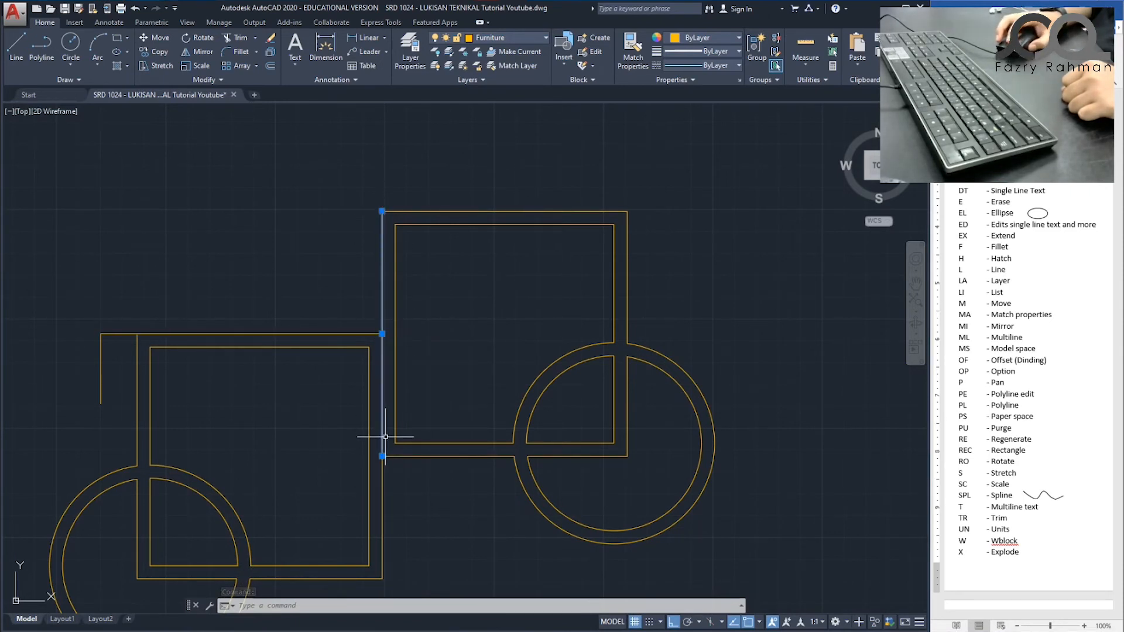
key(Escape)
key(Escape)
key(Escape)
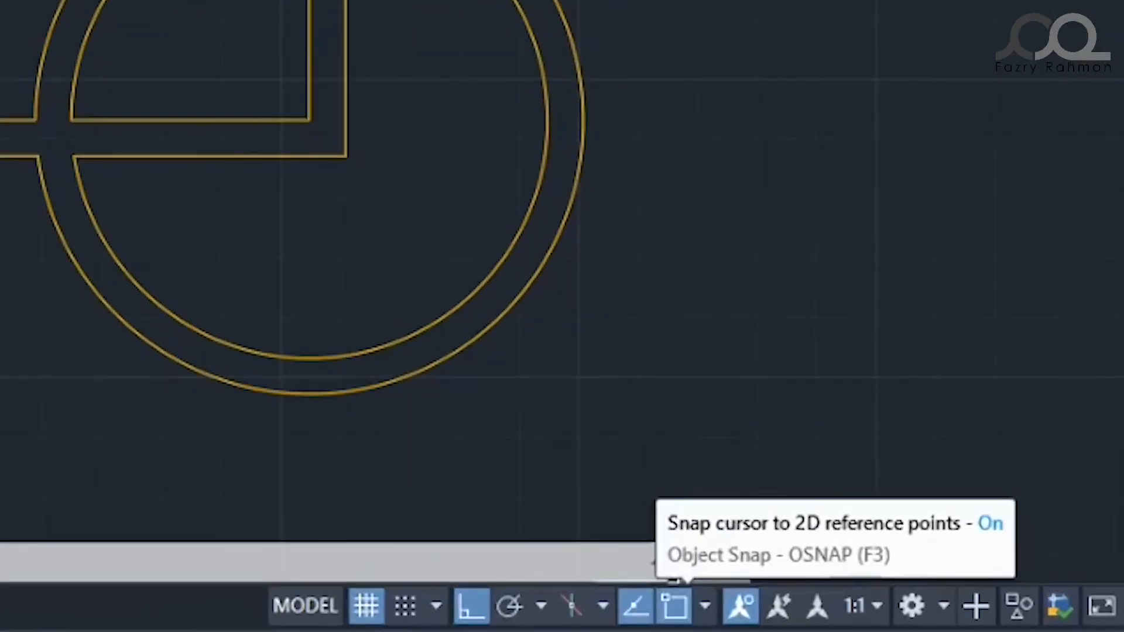
click(759, 622)
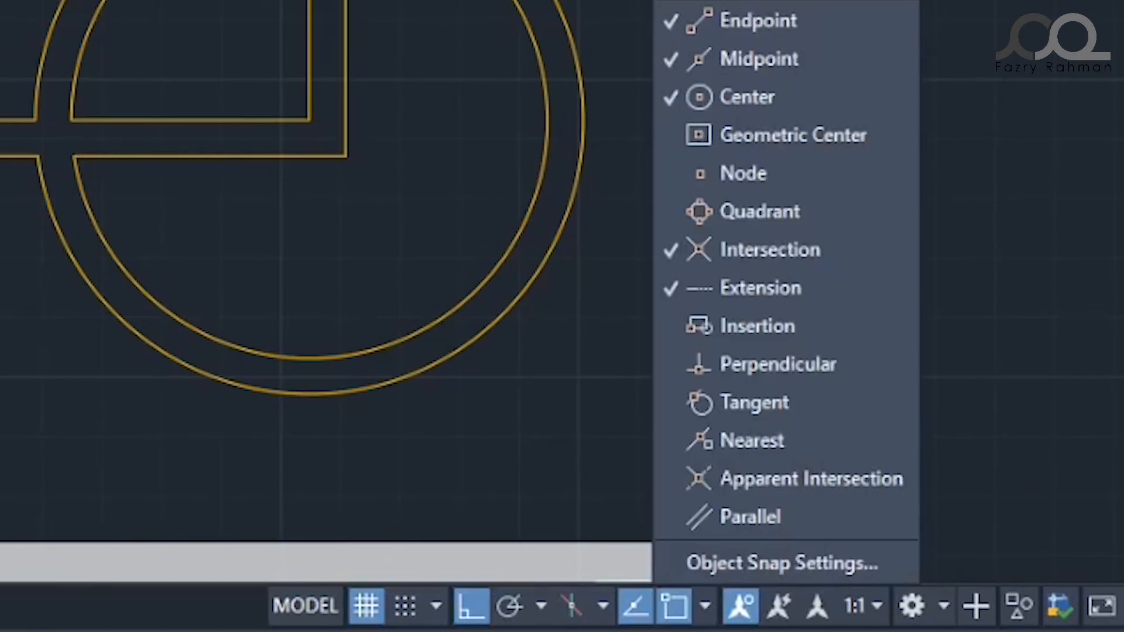
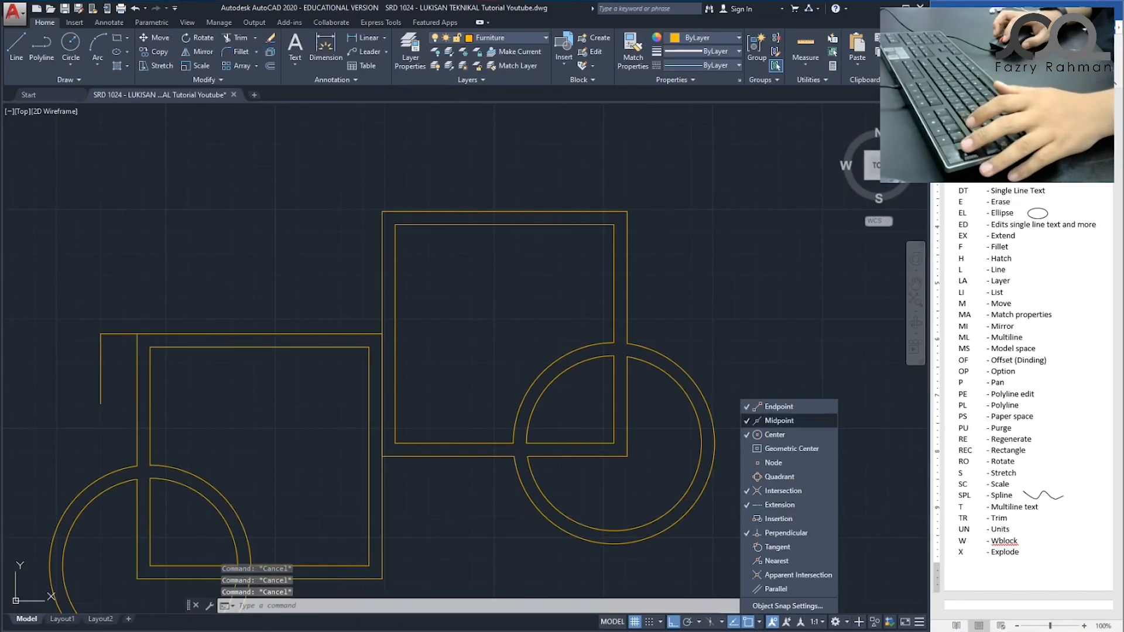
key(Escape)
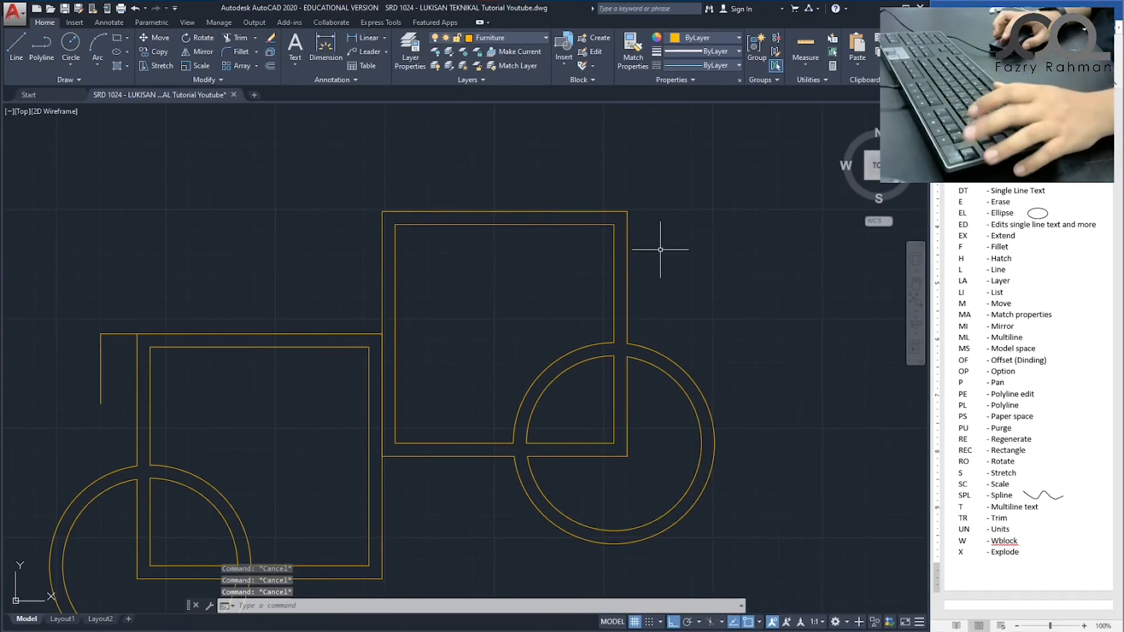
Draw a circle with a radius of 1000 just beyond the upper-right corner of the uppermost square.
text(c)
key(Return)
click(706, 210)
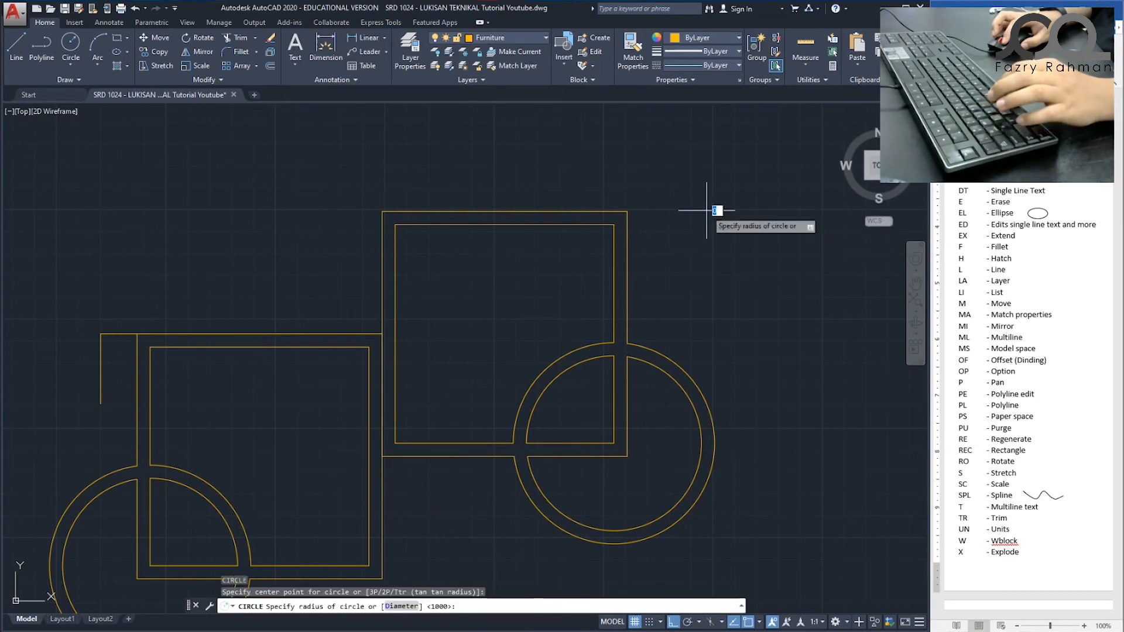
key(Escape)
key(Escape)
key(Escape)
key(Escape)
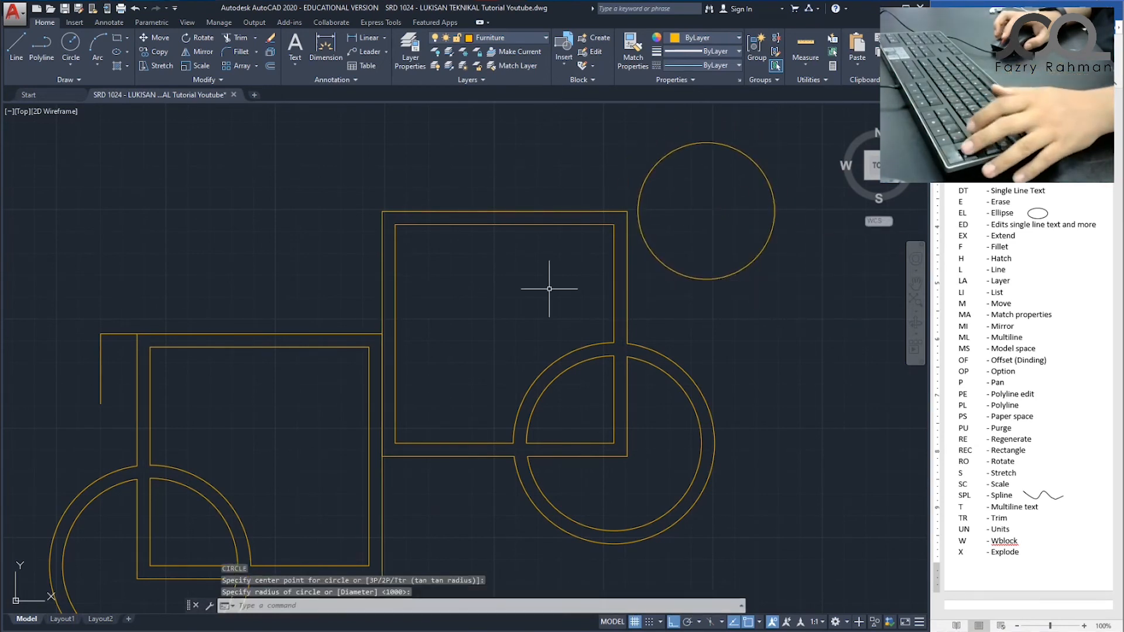
Move the uppermost square-and-circle shape so the square's outer upper-left corner snaps to the center of the new separate circle.
scroll(415, 278, down, 2)
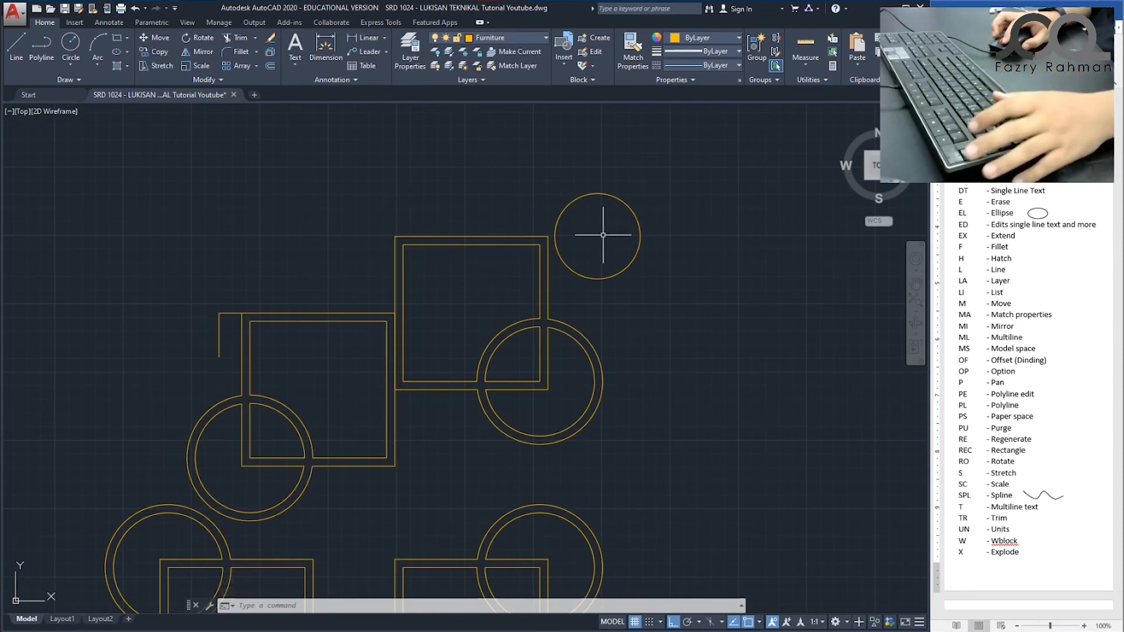
key(Escape)
key(Escape)
key(Escape)
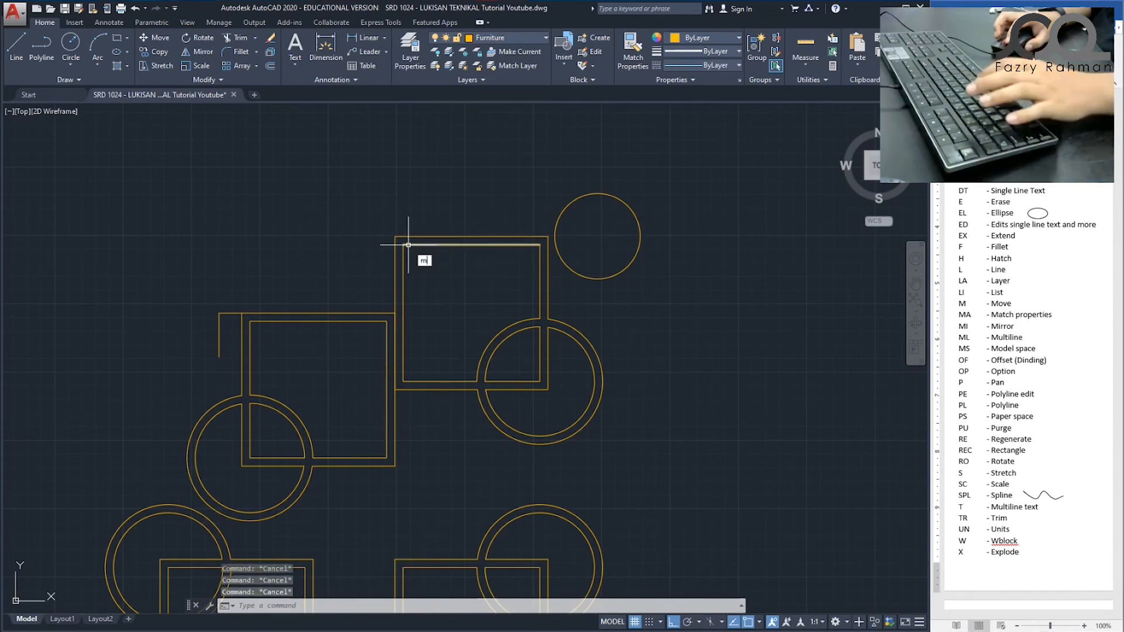
key(Return)
click(390, 225)
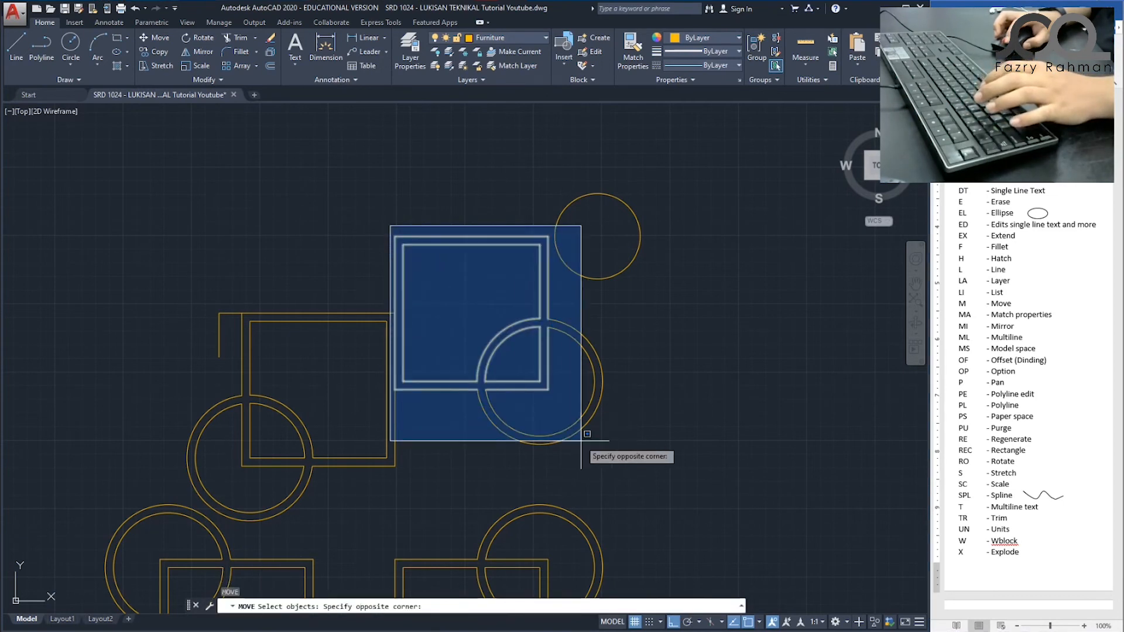
click(608, 455)
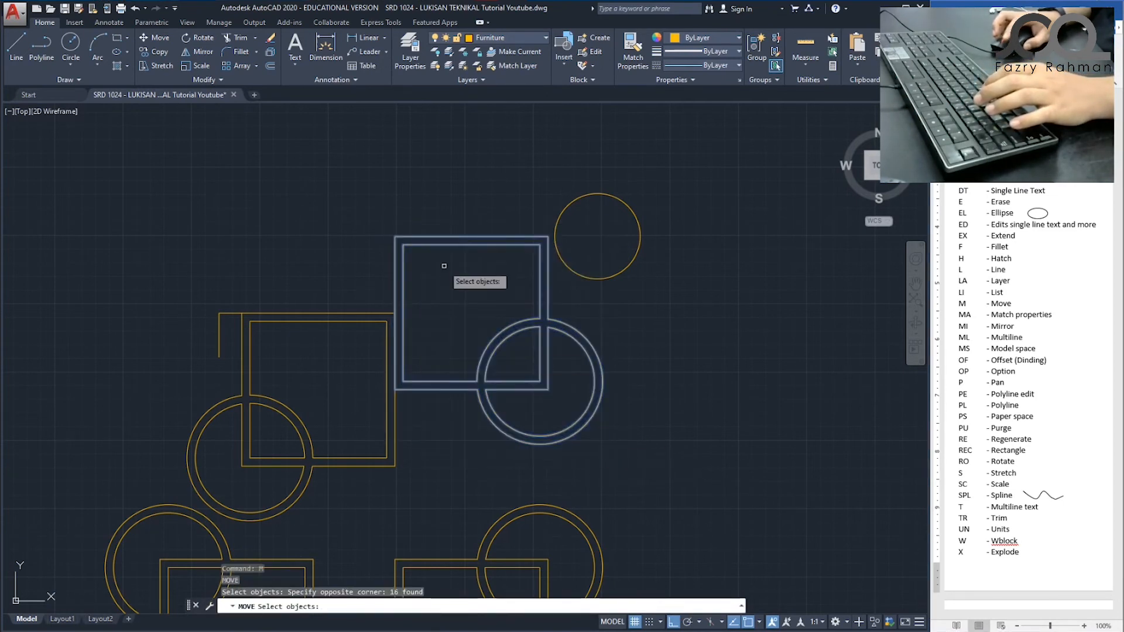
key(Return)
scroll(389, 230, up, 6)
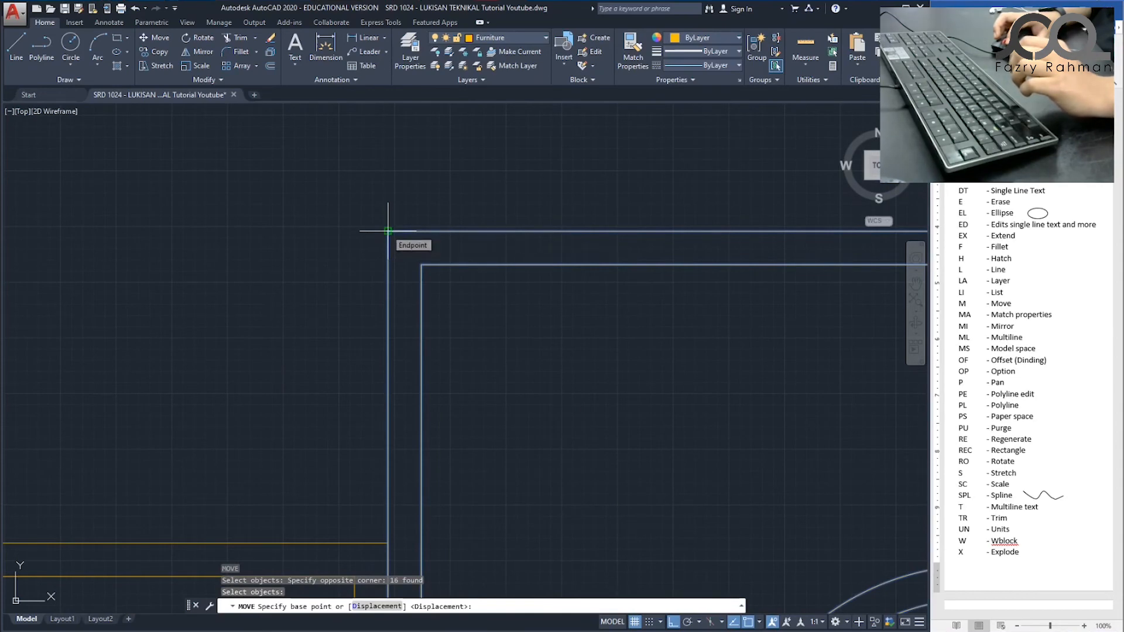
click(388, 231)
scroll(301, 251, down, 6)
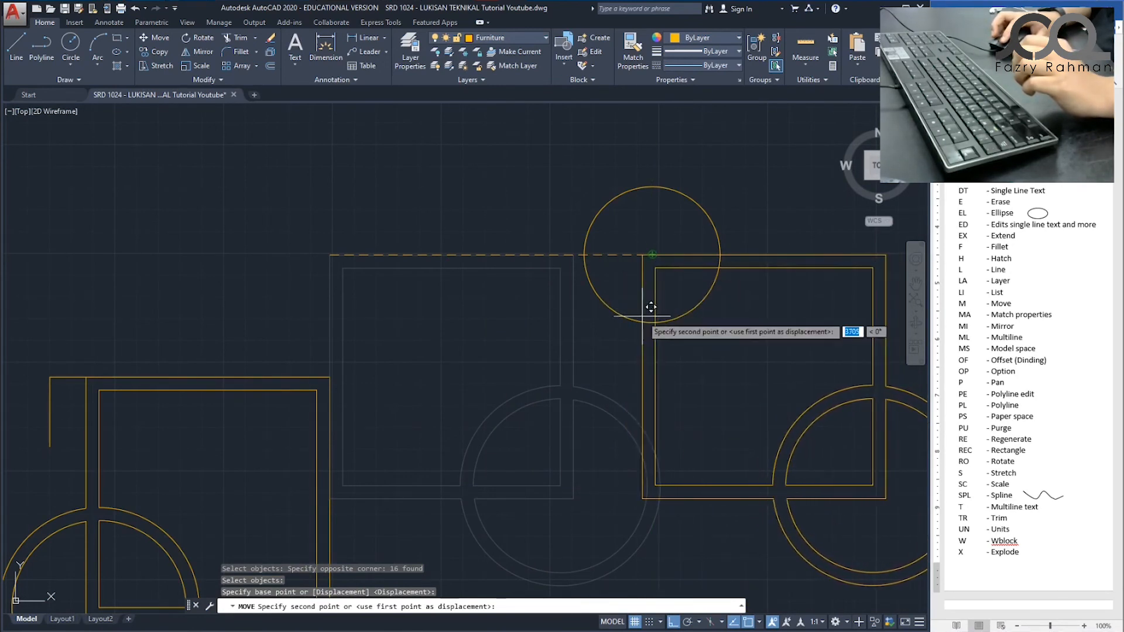
click(659, 244)
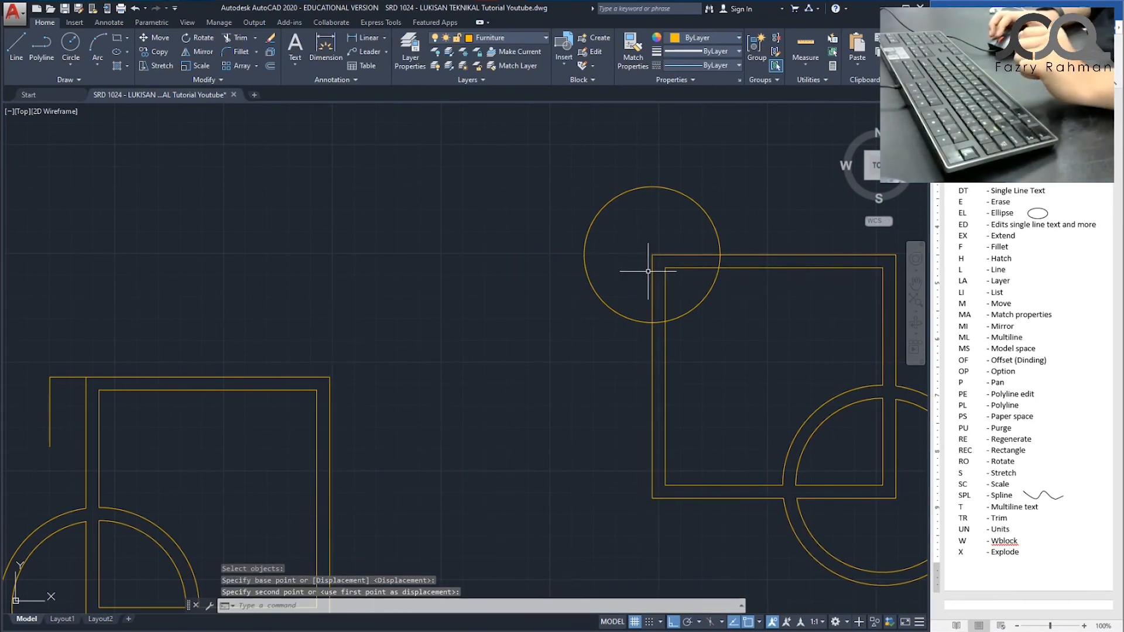
Toggle object snap off and on, leaving it switched off.
middle_drag(708, 296, 501, 284)
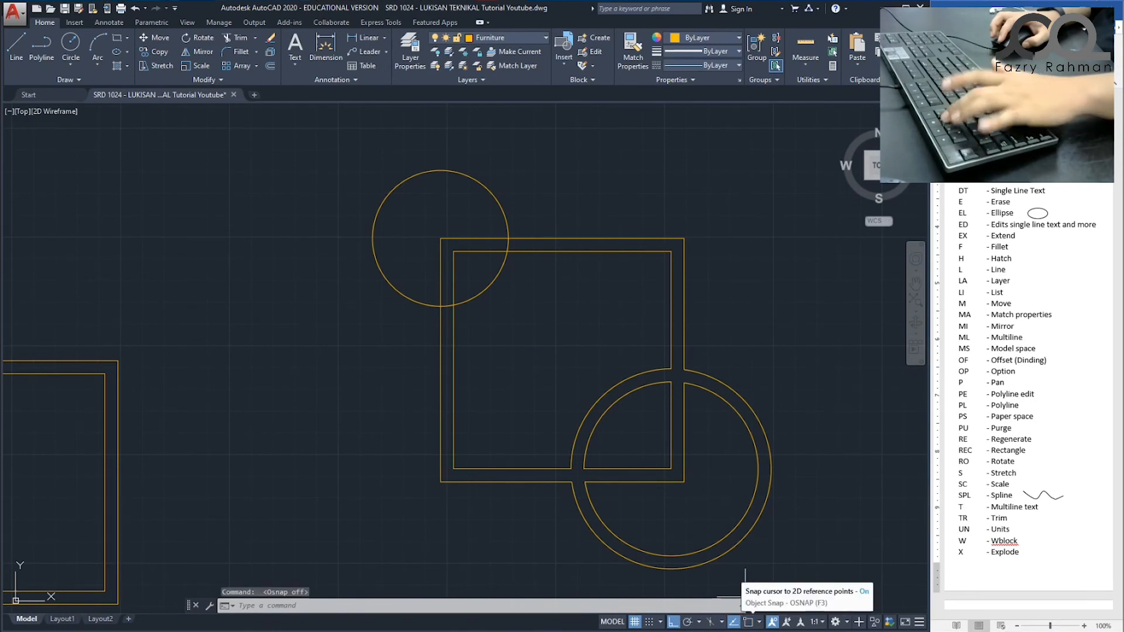
click(748, 621)
key(F3)
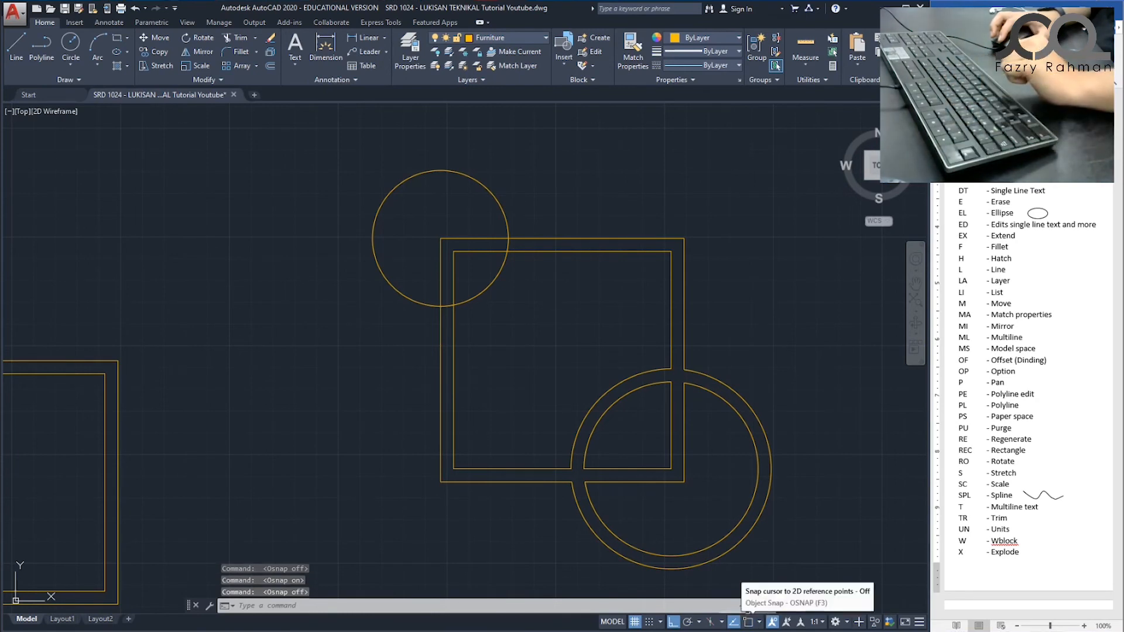
key(F3)
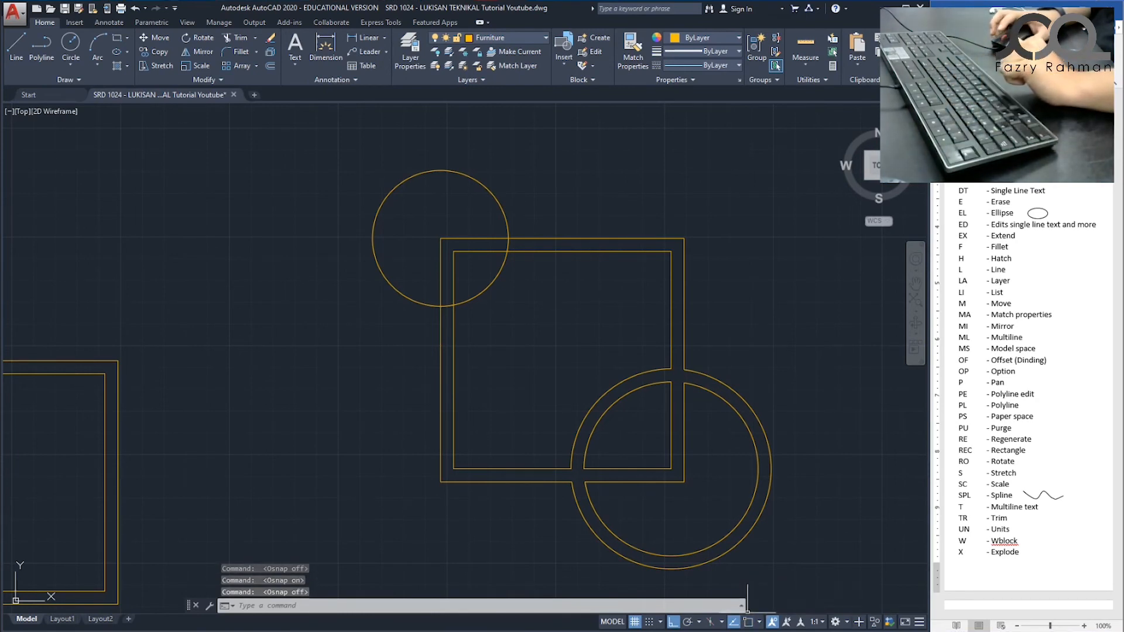
scroll(572, 279, down, 2)
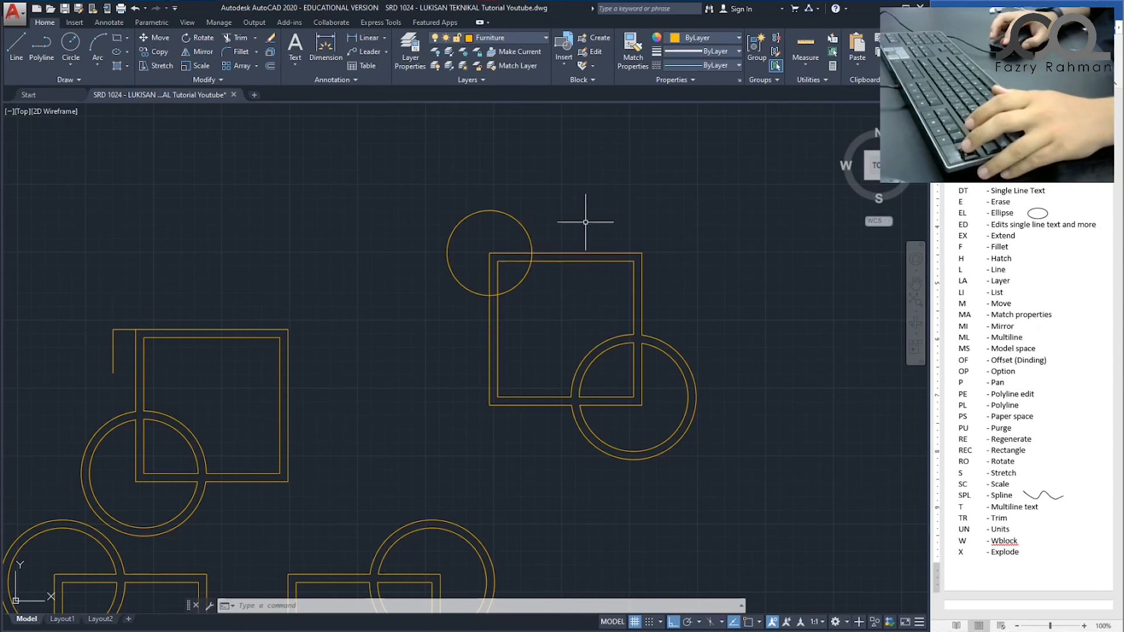
Define a block named kerusi from the moved square-and-circle shape and its corner circle, using the Convert to block option.
key(Escape)
key(Escape)
key(Escape)
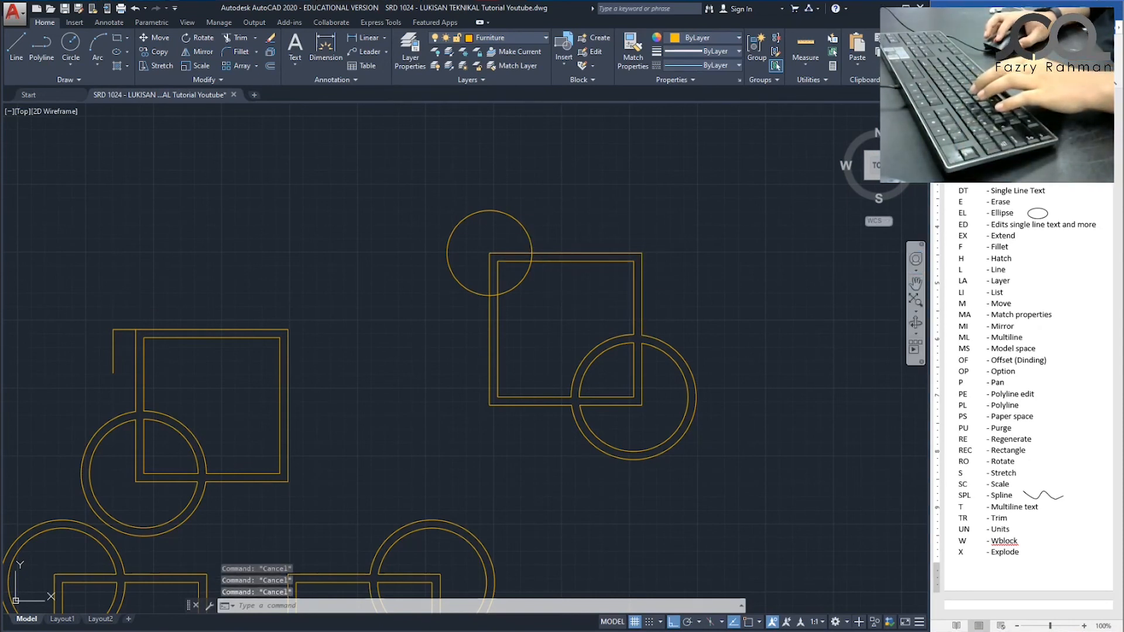
text(b)
key(Return)
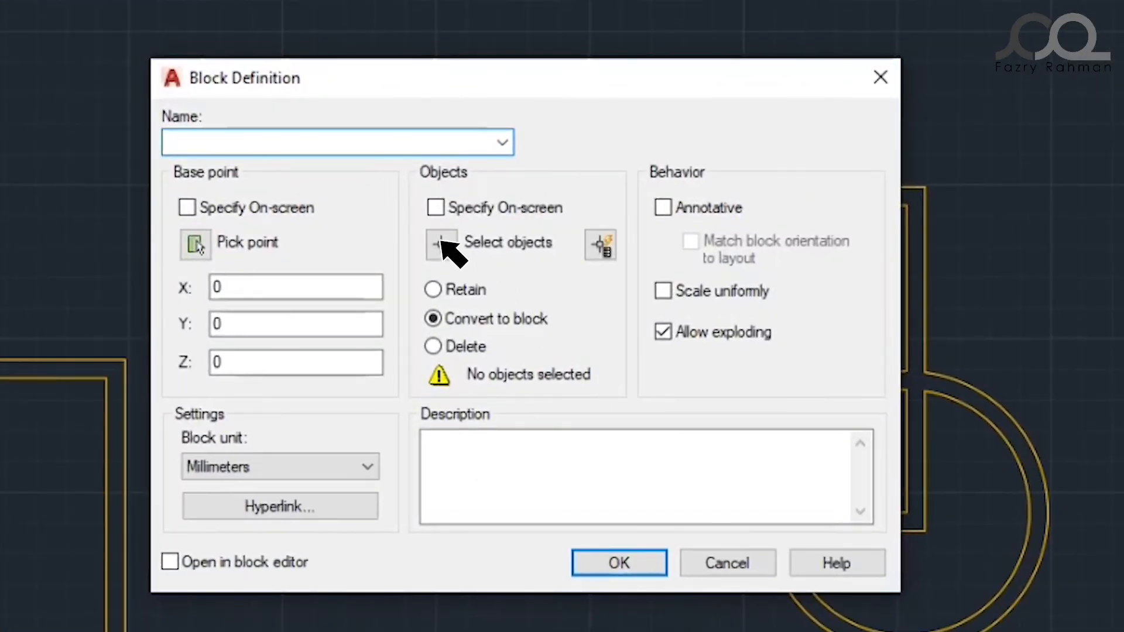
click(440, 244)
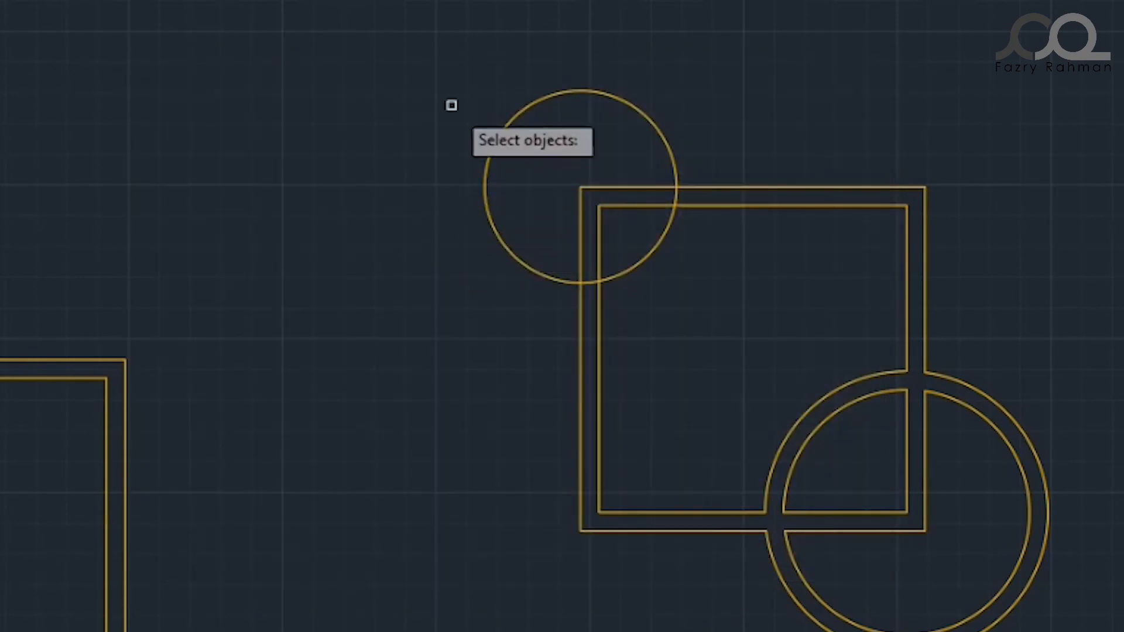
click(450, 59)
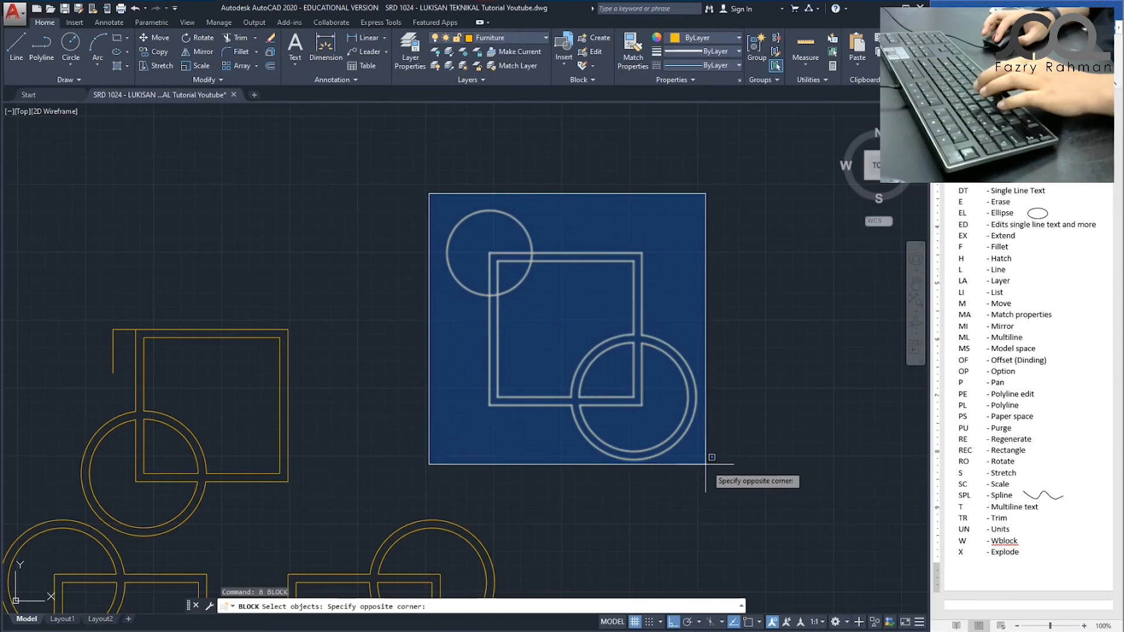
click(706, 464)
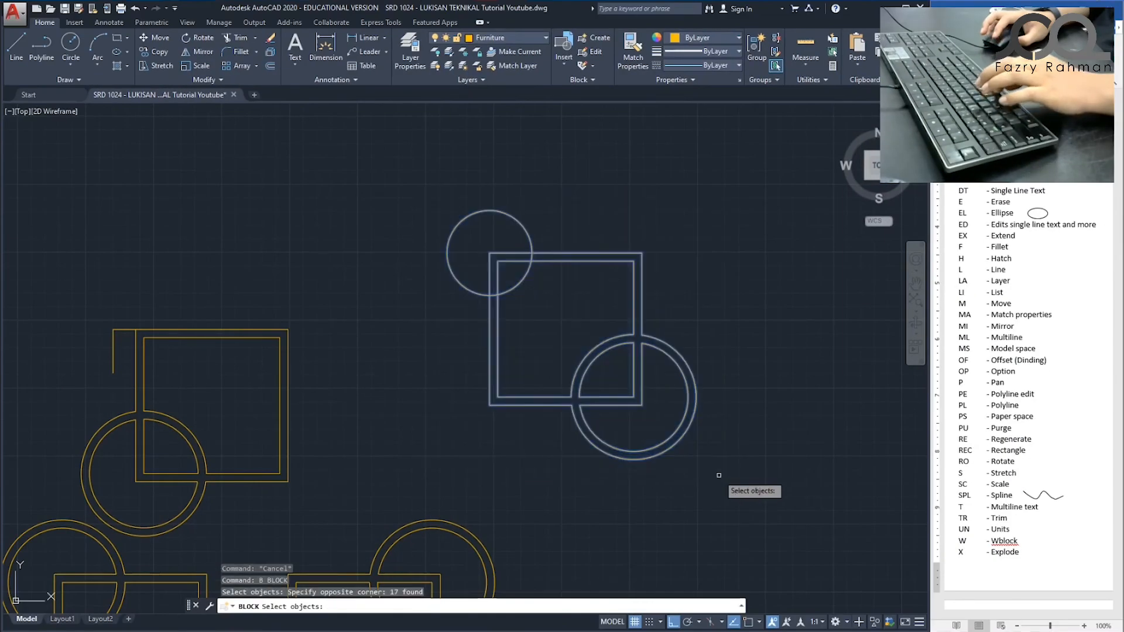
key(Return)
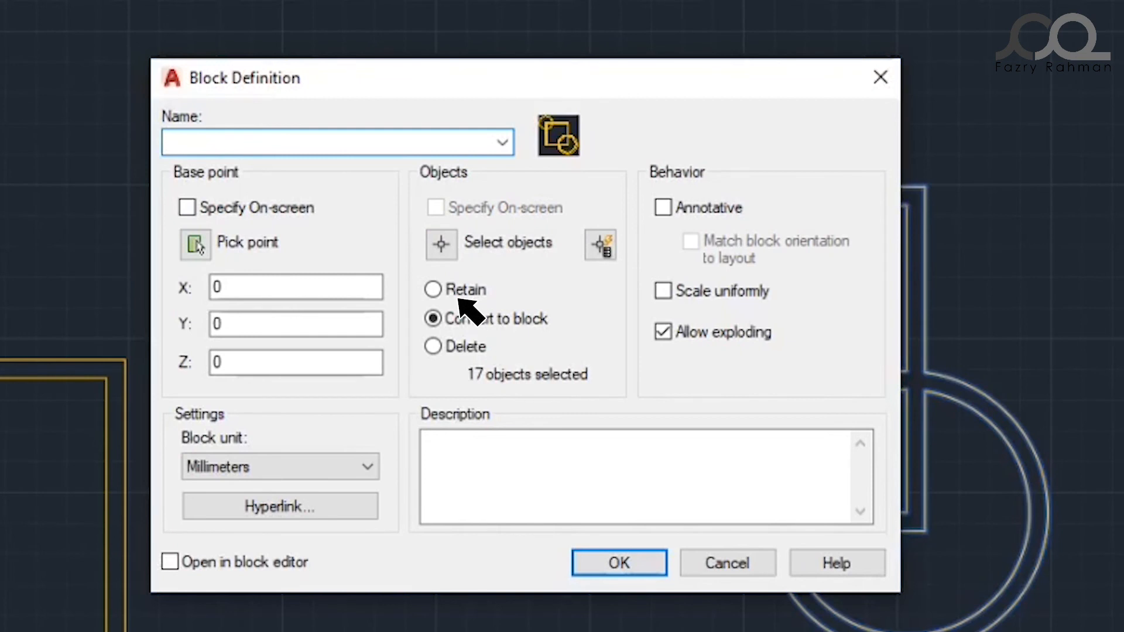
click(214, 140)
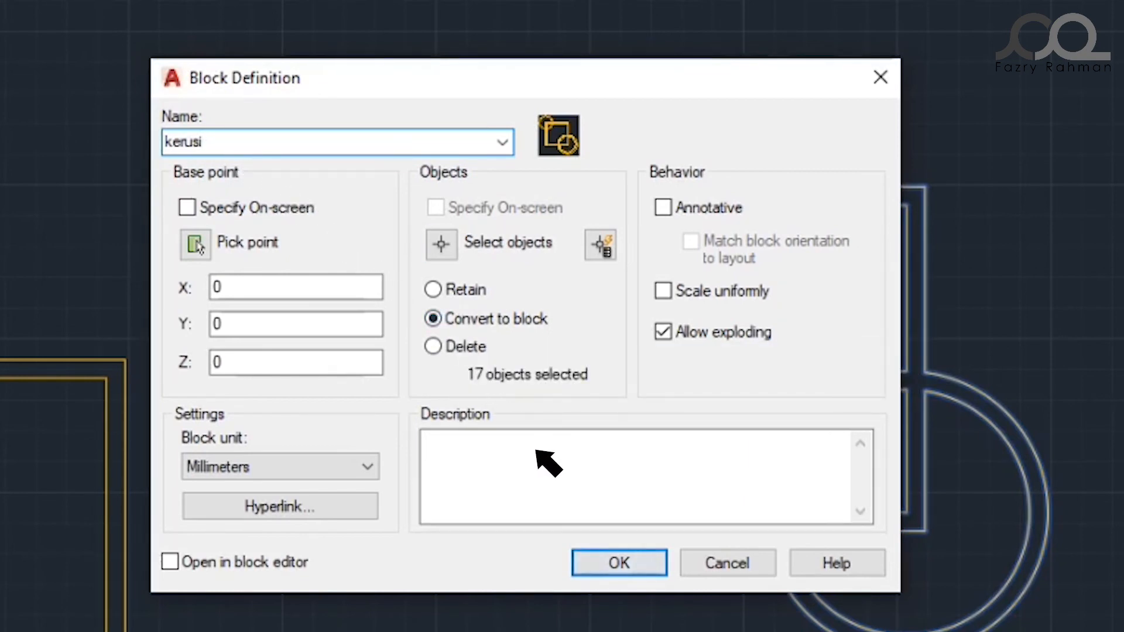
click(628, 571)
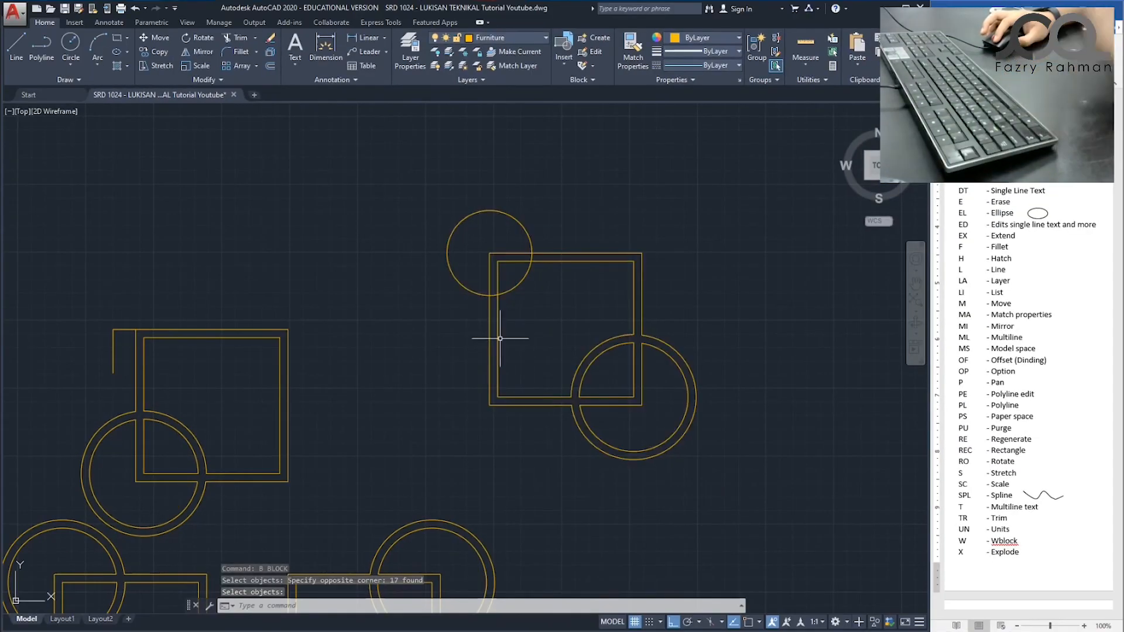
Copy the kerusi block twice in a horizontal row to its right, with object snap on and the square's outer lower-left corner as base point.
key(Escape)
key(Escape)
key(Escape)
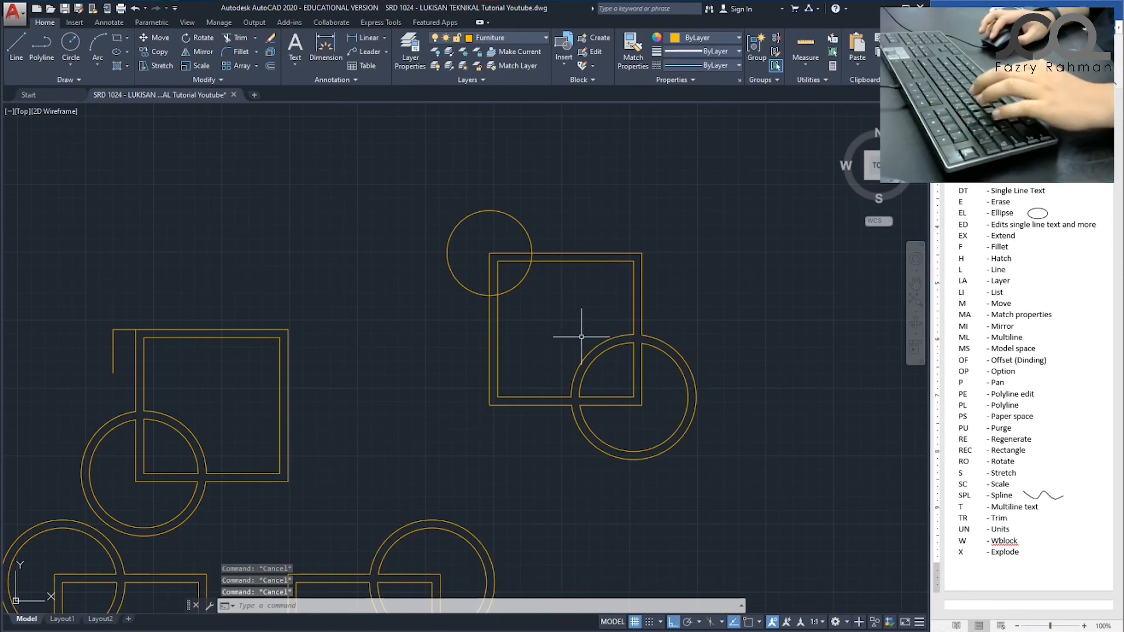
text(co)
key(Return)
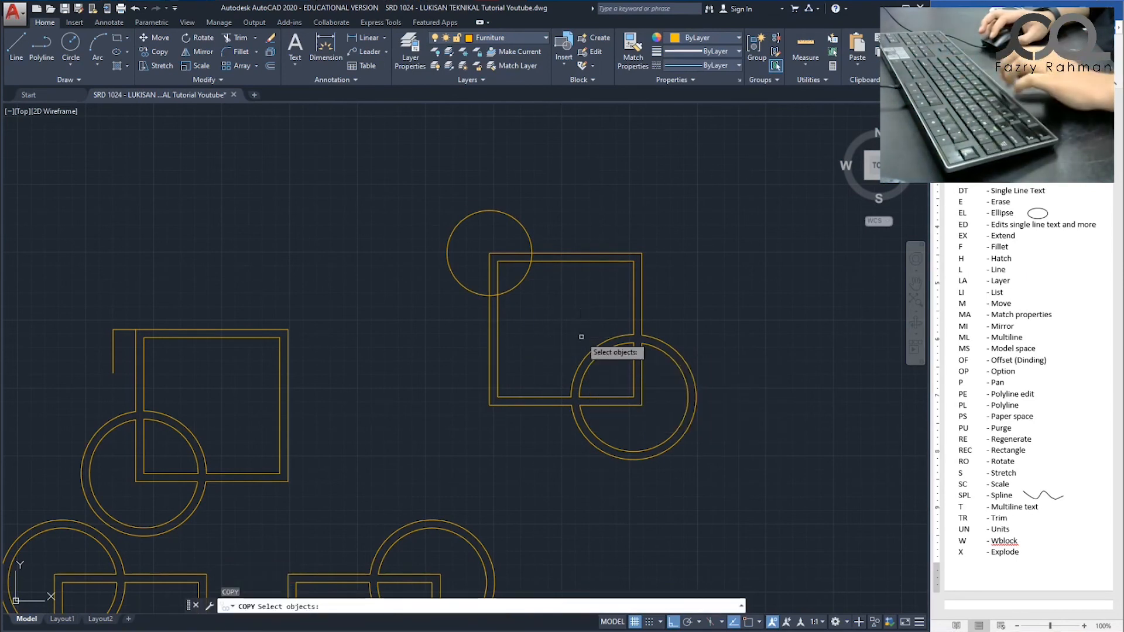
click(422, 163)
click(768, 480)
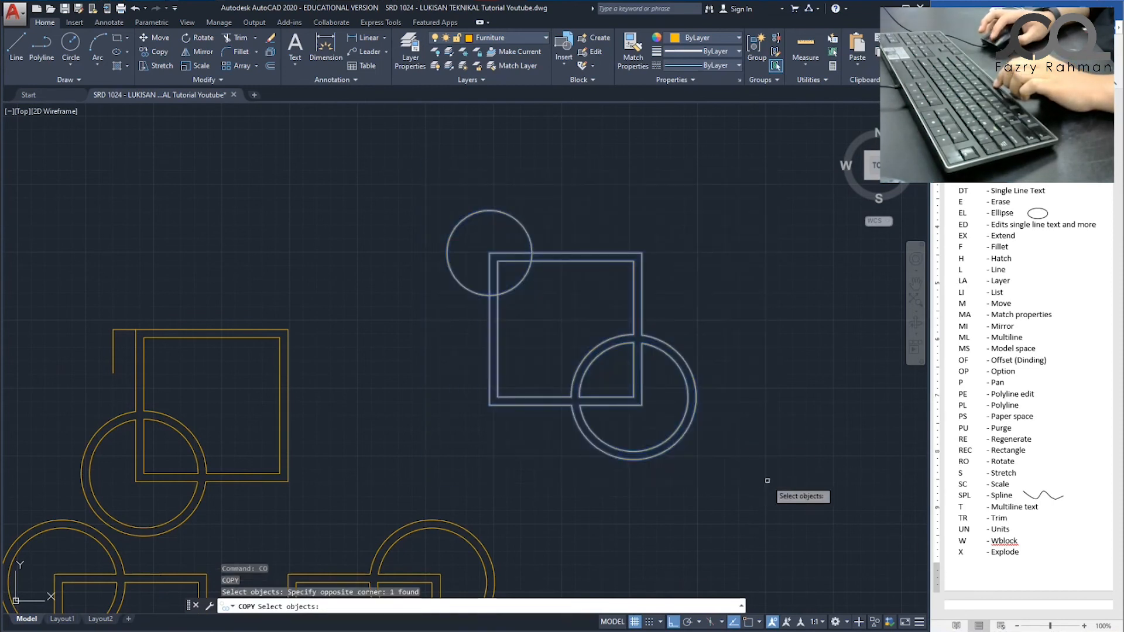
key(Return)
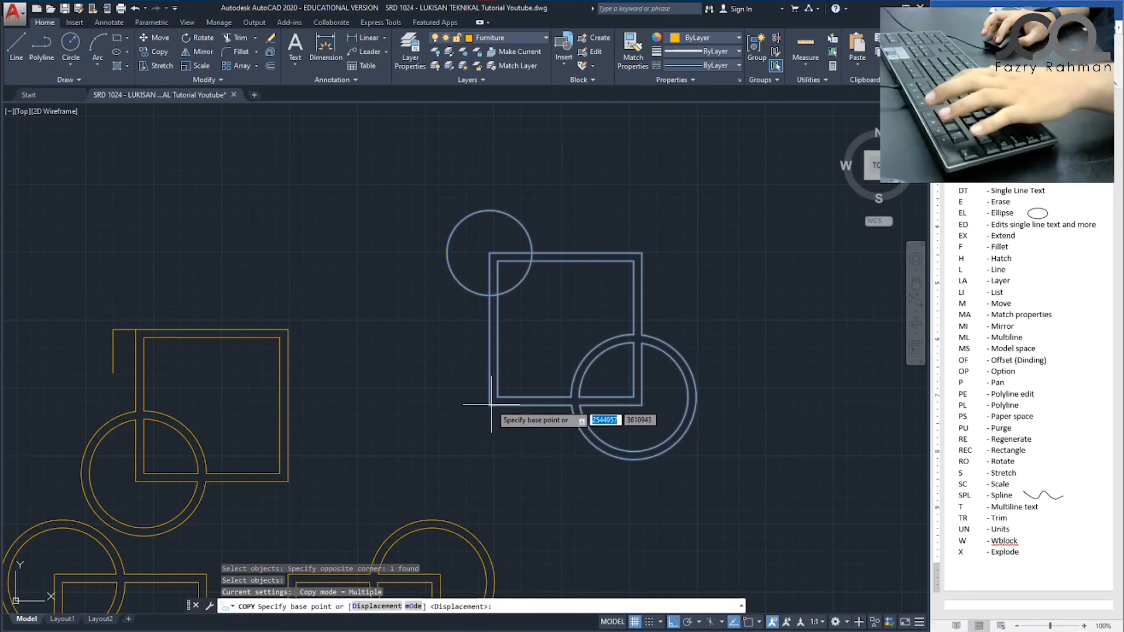
key(F3)
click(484, 407)
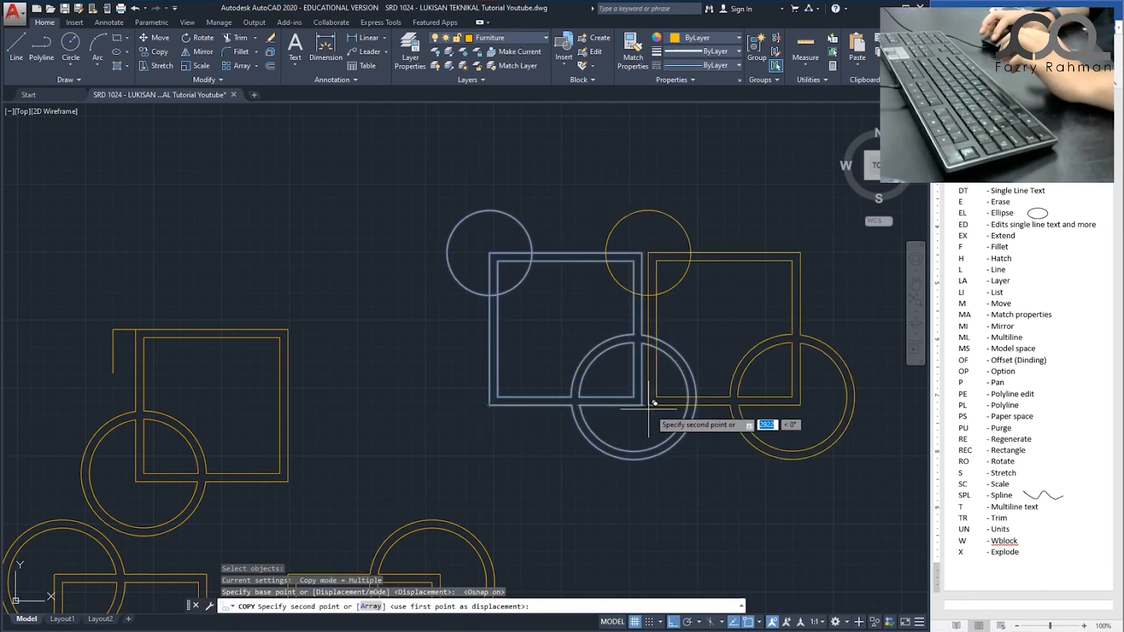
click(710, 403)
scroll(433, 386, down, 4)
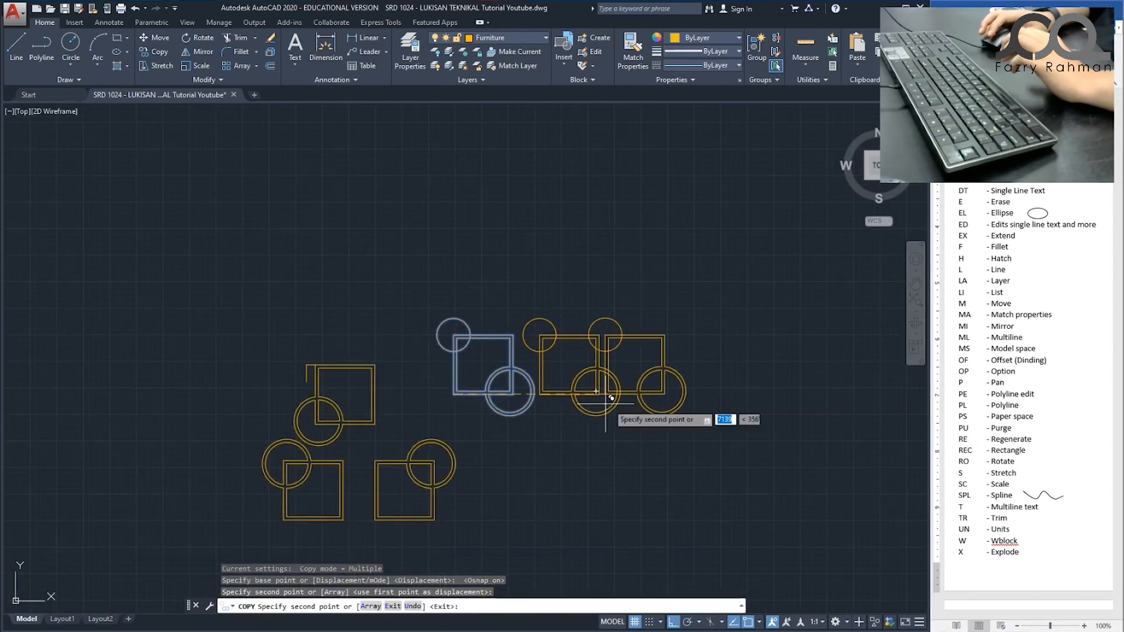
click(629, 393)
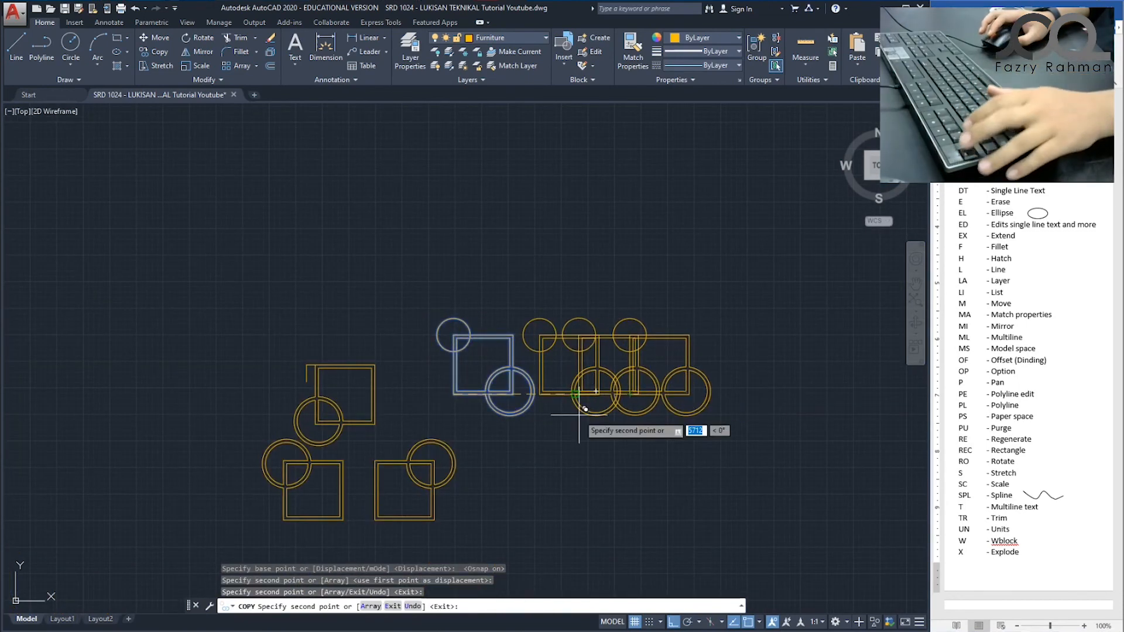
key(Escape)
scroll(616, 389, up, 3)
scroll(618, 374, up, 2)
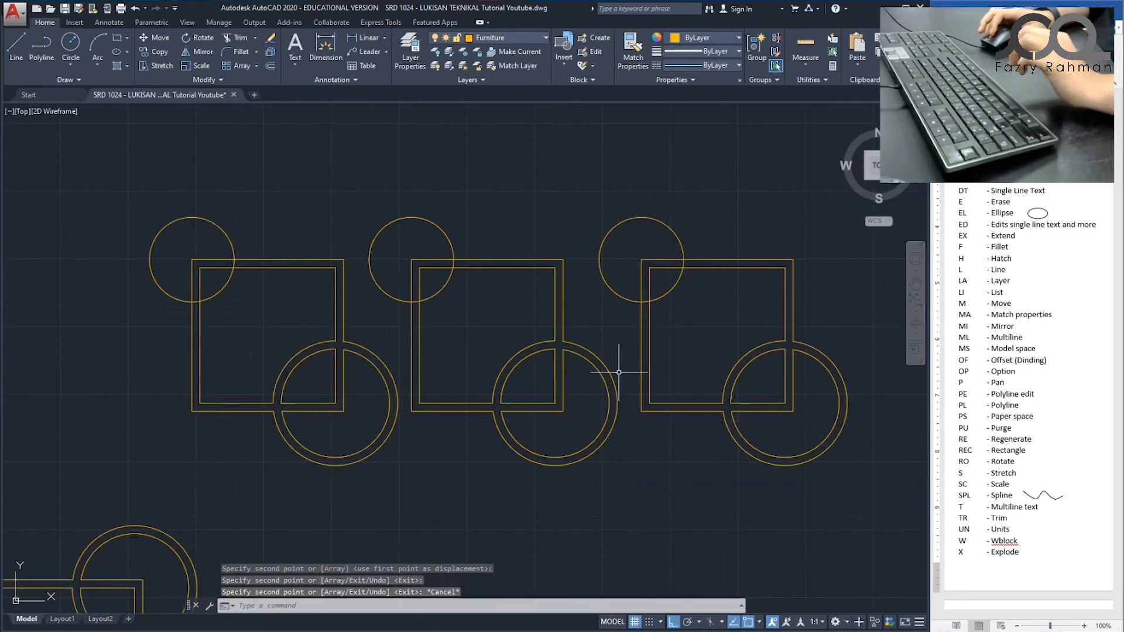
scroll(618, 374, down, 2)
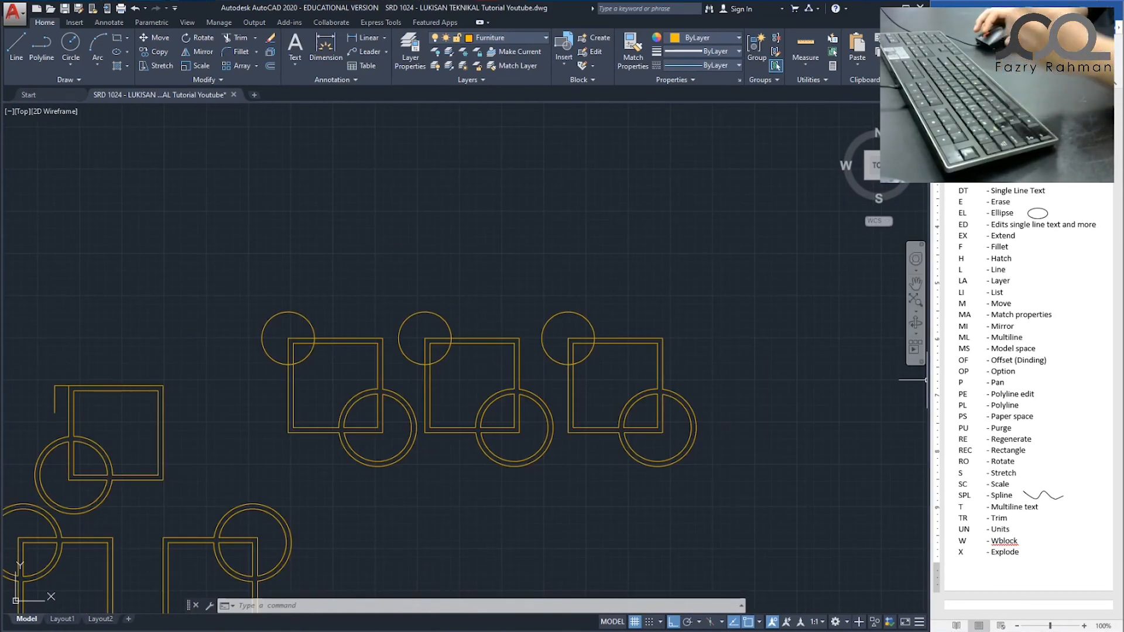
scroll(1028, 380, down, 4)
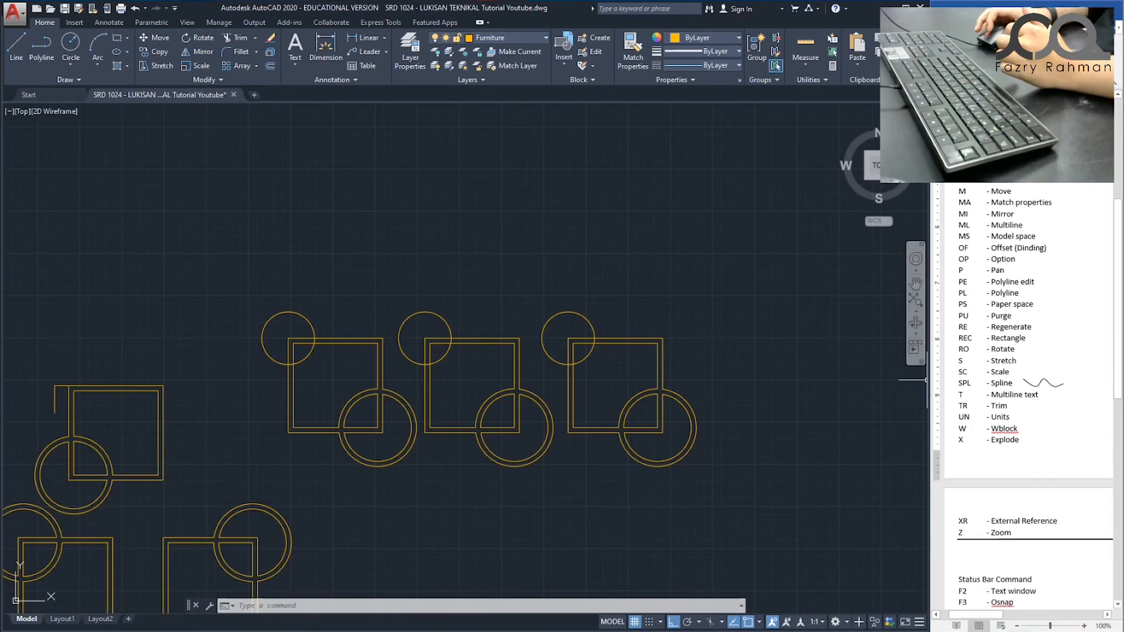
scroll(1028, 381, up, 2)
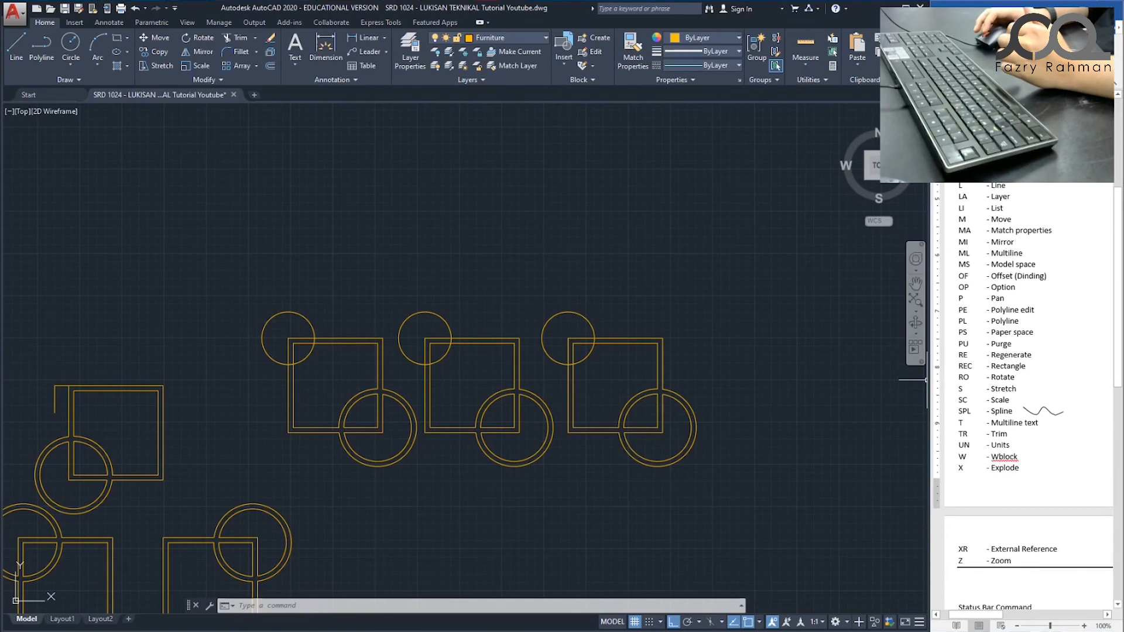
scroll(1028, 380, up, 1)
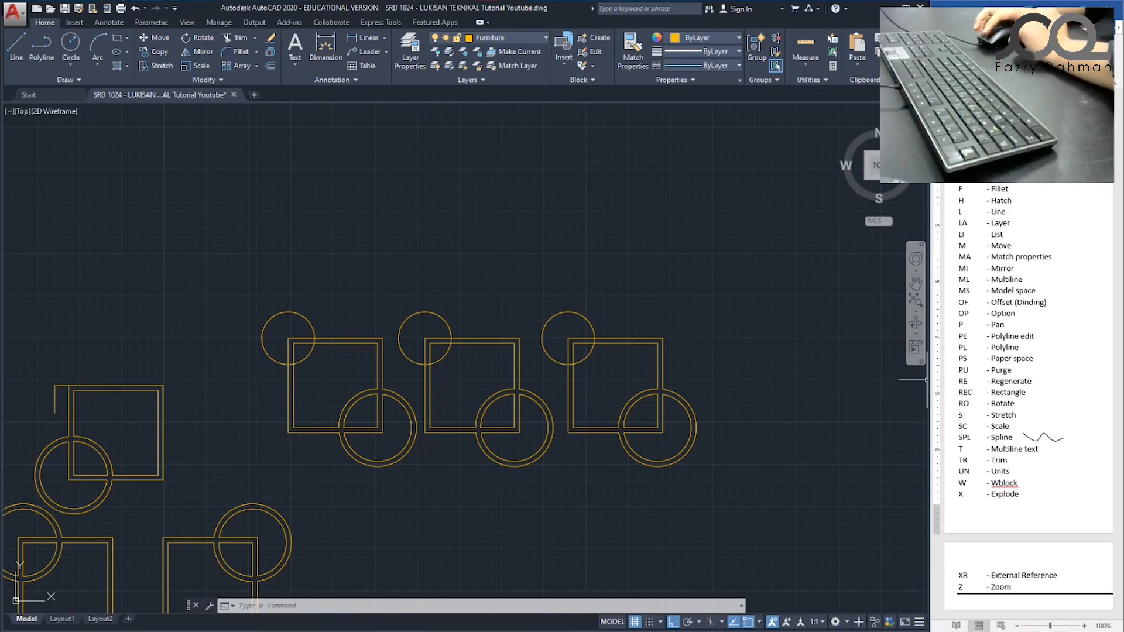
scroll(689, 375, down, 4)
scroll(673, 420, up, 4)
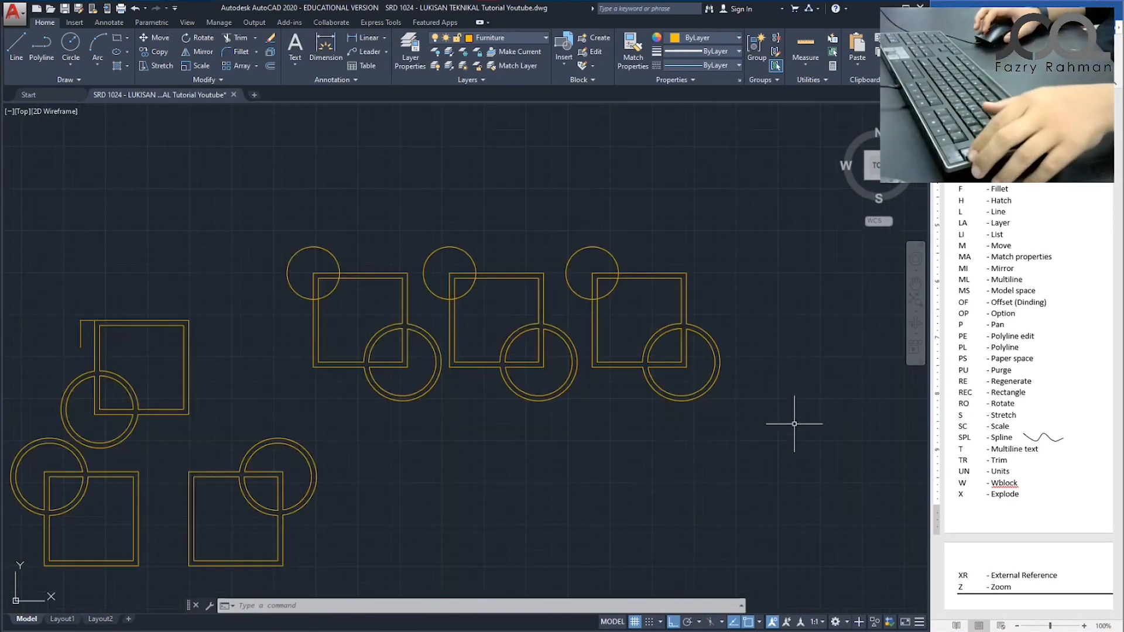
Rotate the rightmost kerusi block freely about its square's outer lower-right corner with ortho off, into a diamond with its small circle facing right.
mouse_move(826, 383)
middle_down()
mouse_move(774, 376)
mouse_move(710, 394)
middle_up()
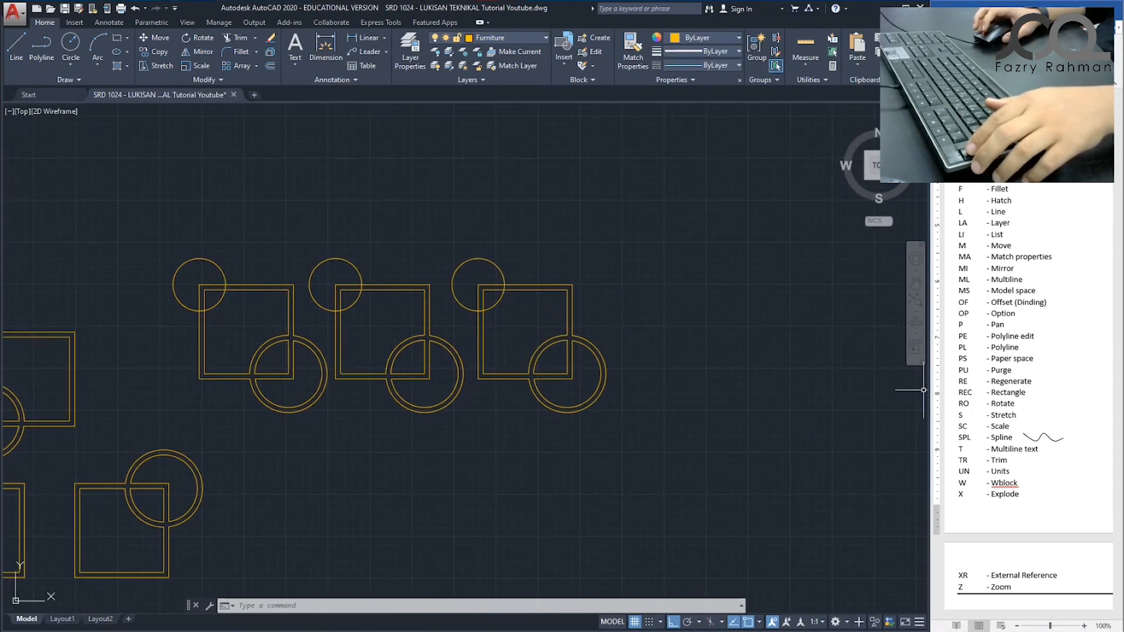
text(ro)
key(Return)
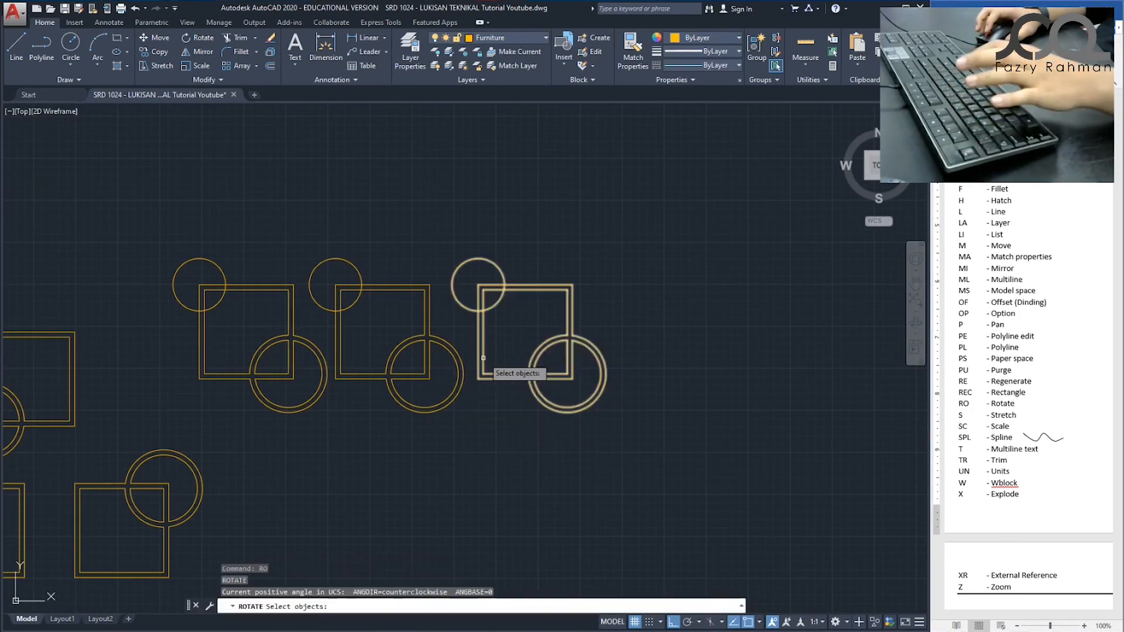
click(483, 348)
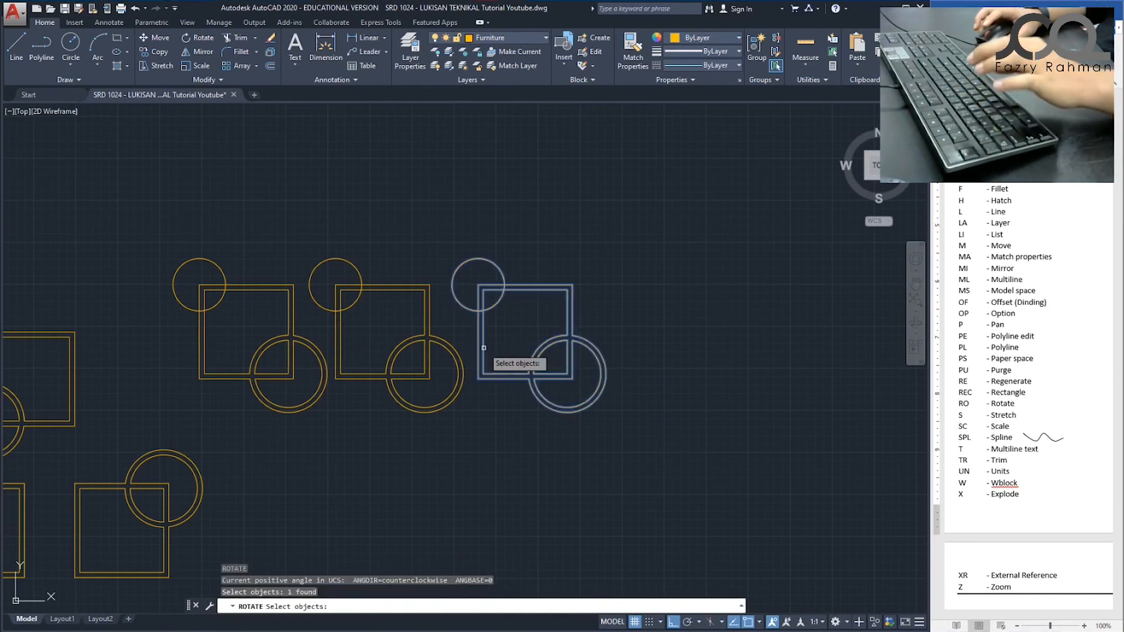
key(Return)
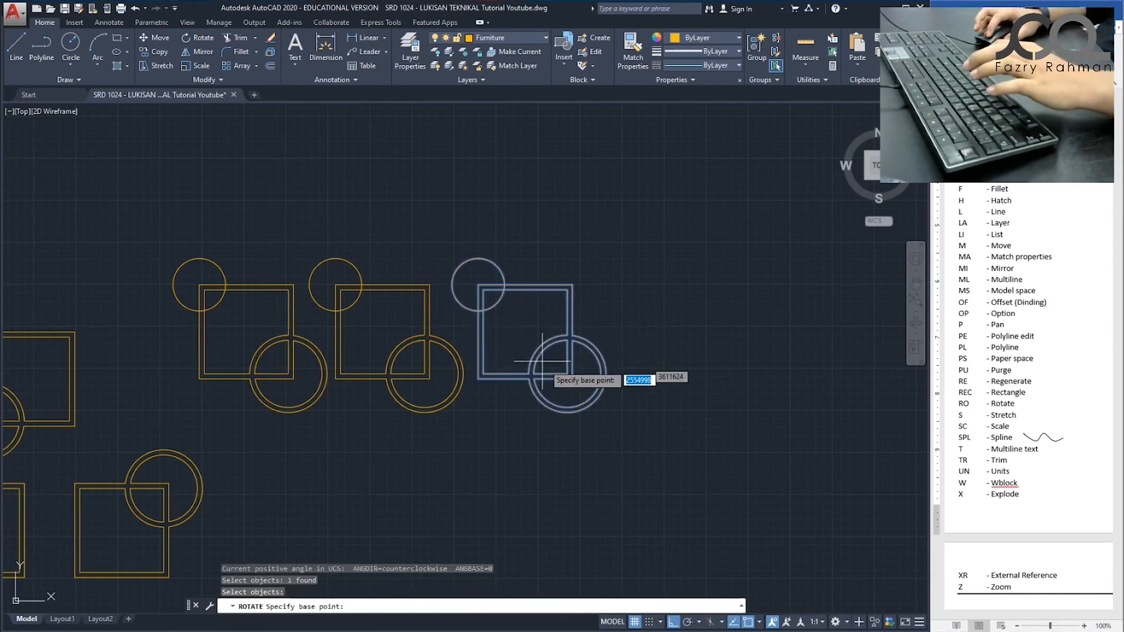
click(572, 379)
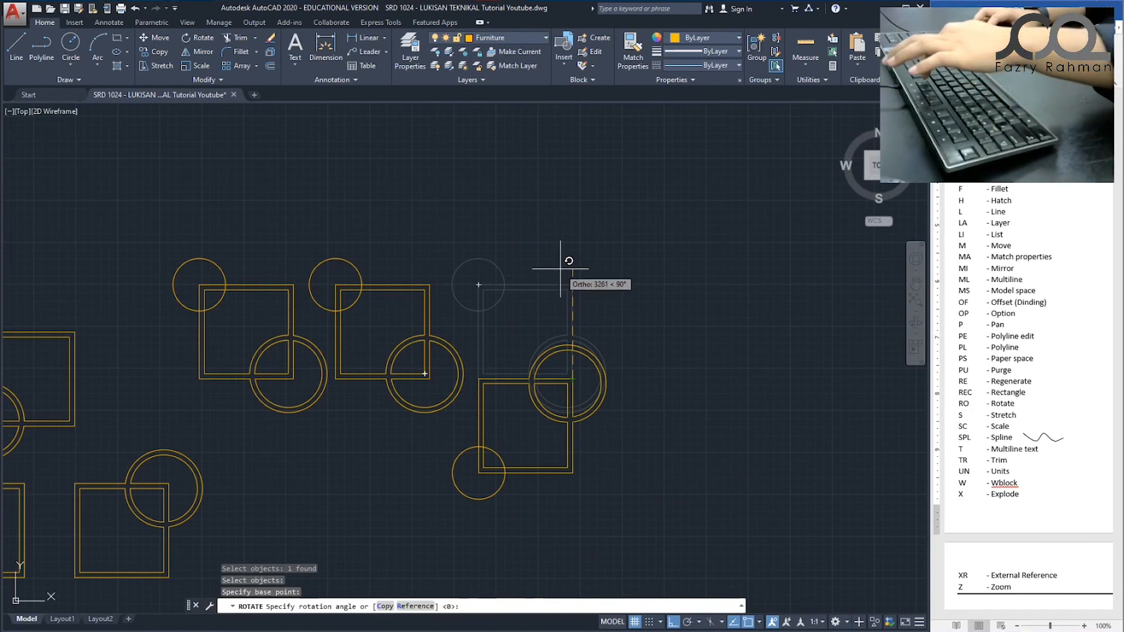
key(F8)
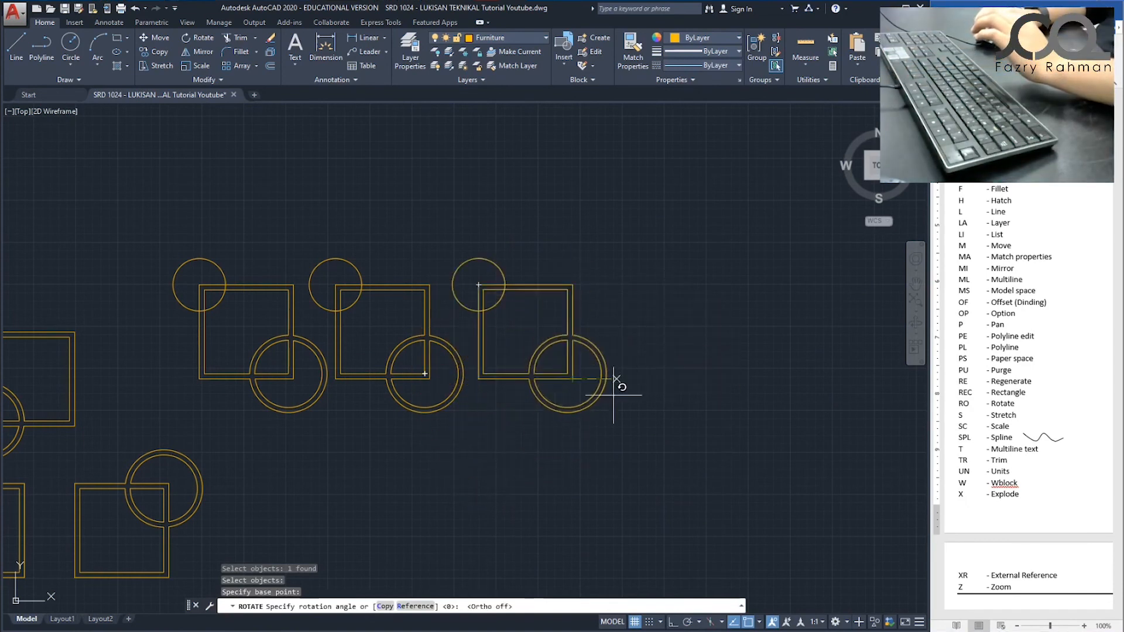
click(476, 514)
key(Escape)
key(Escape)
key(Escape)
Dimension the outer top edge of the separate upper-left square with the Dimension command, placing the dimension line above it.
mouse_move(227, 370)
middle_down()
mouse_move(311, 368)
mouse_move(429, 312)
middle_up()
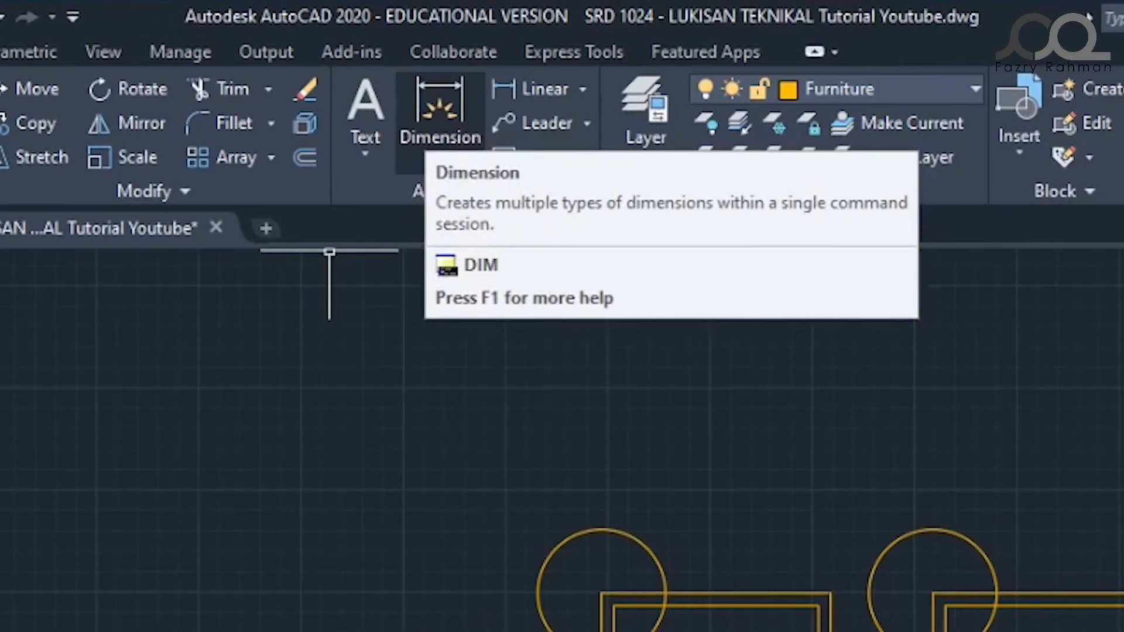
click(431, 124)
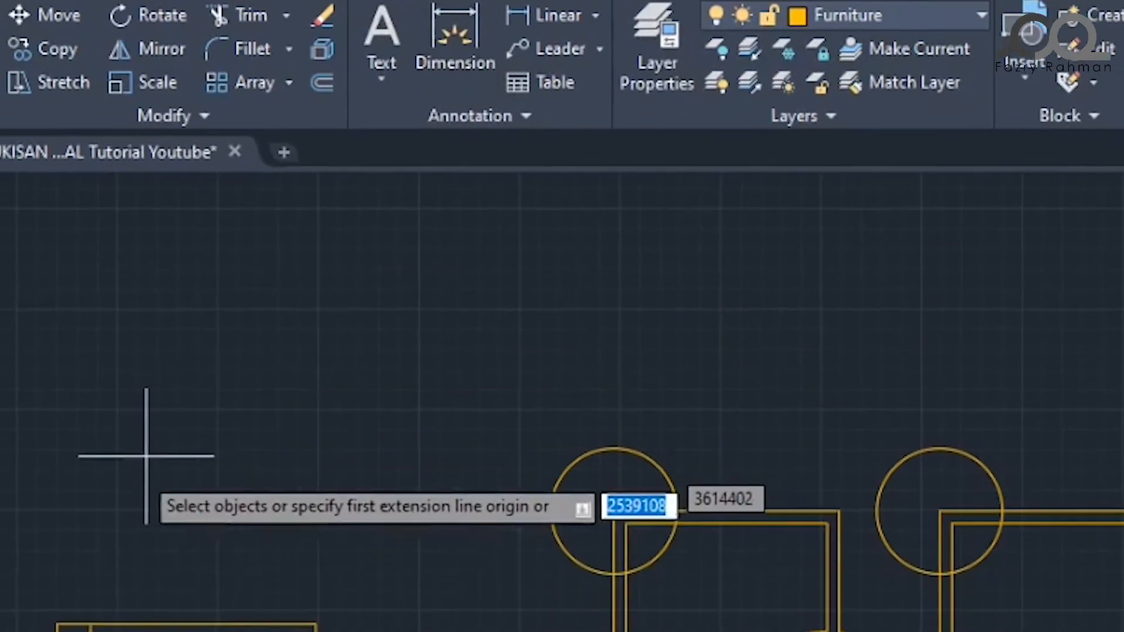
click(178, 274)
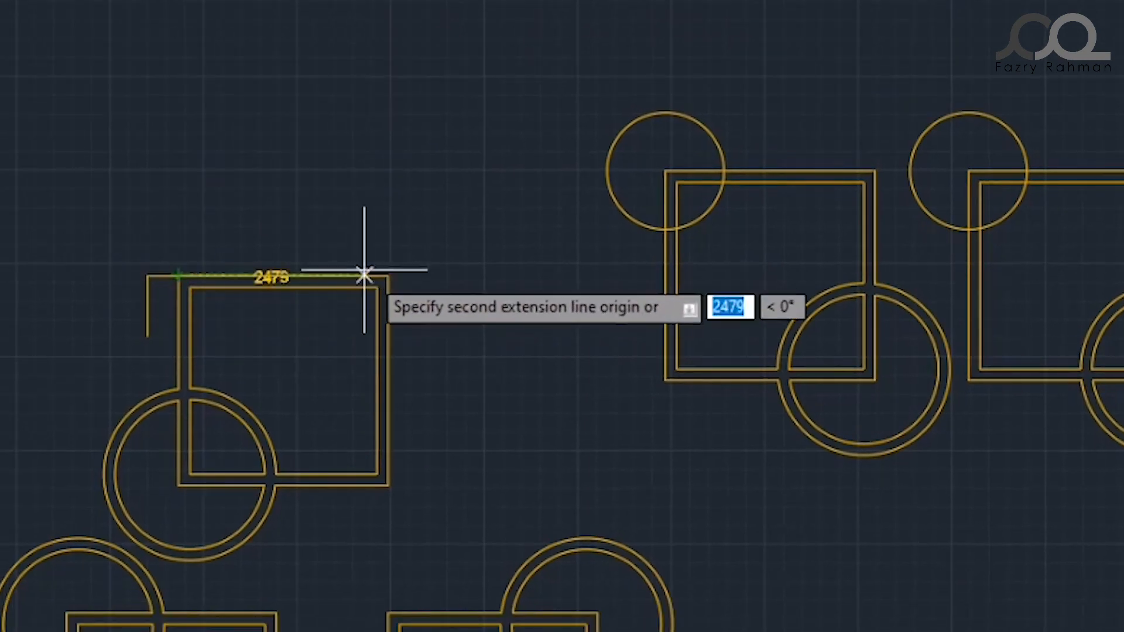
click(388, 275)
click(381, 233)
key(Return)
Dimension the outer right edge of the same square, placing the vertical dimension line to its right.
click(388, 275)
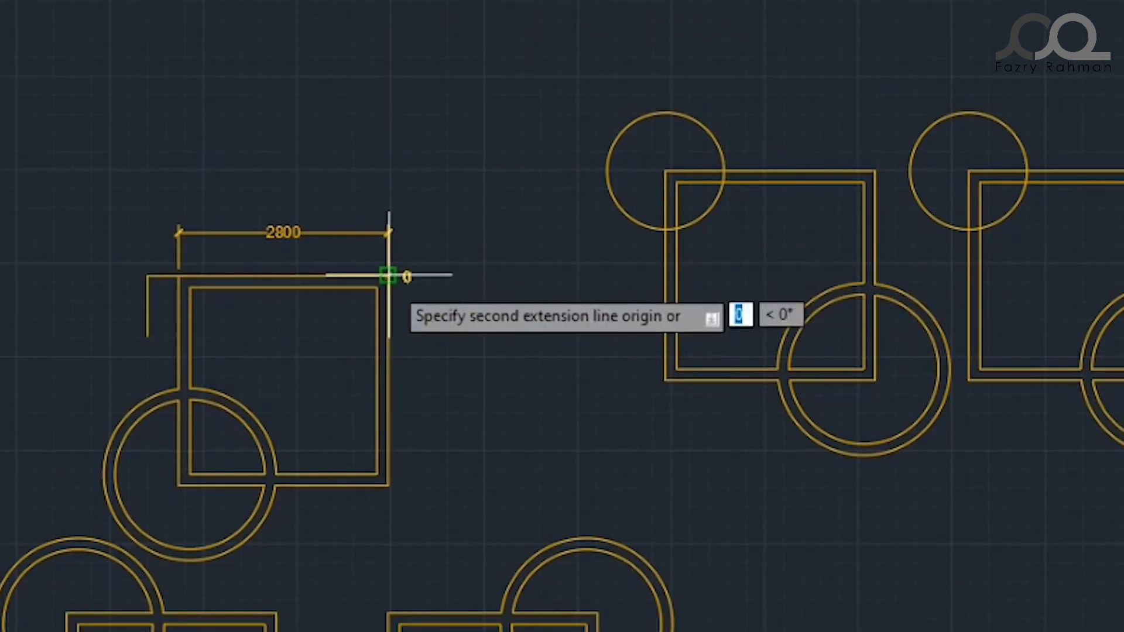
click(388, 484)
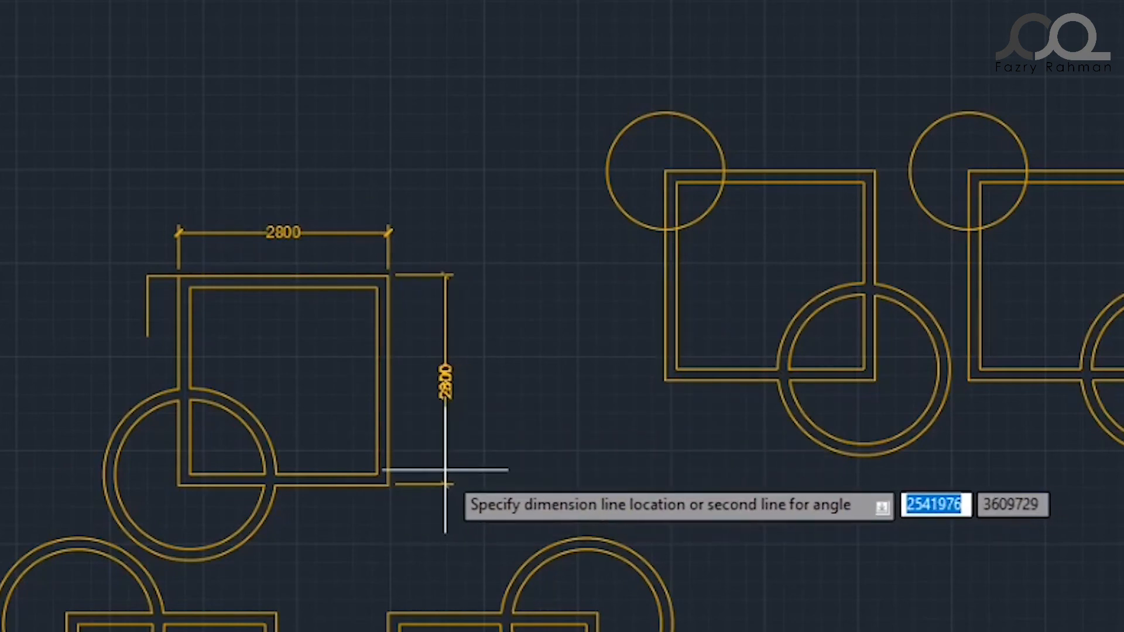
click(435, 466)
key(Return)
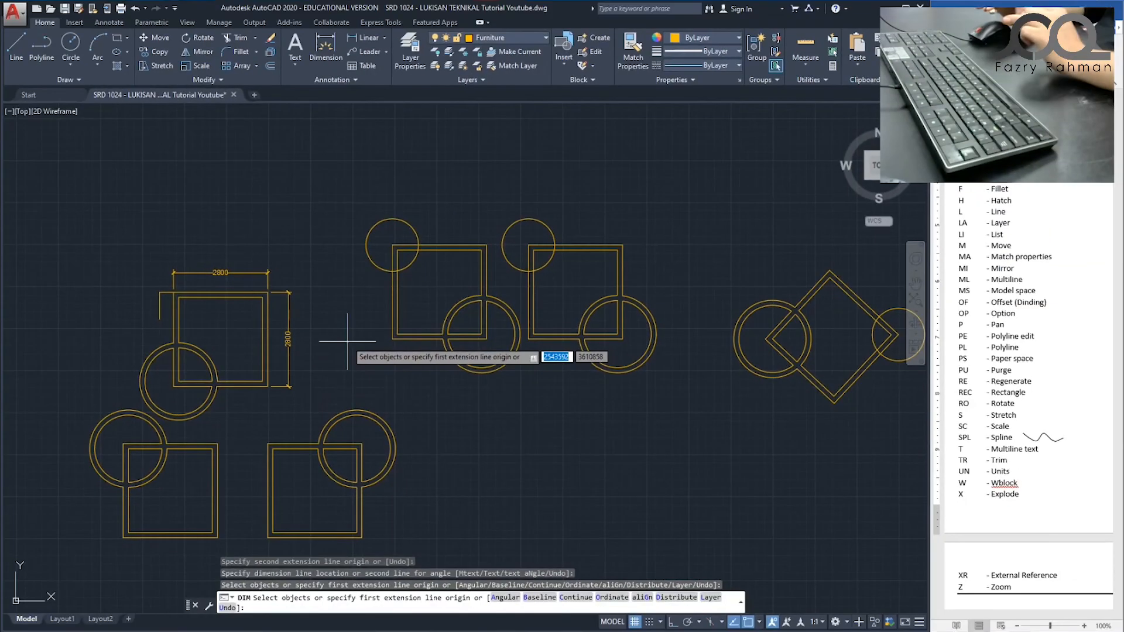